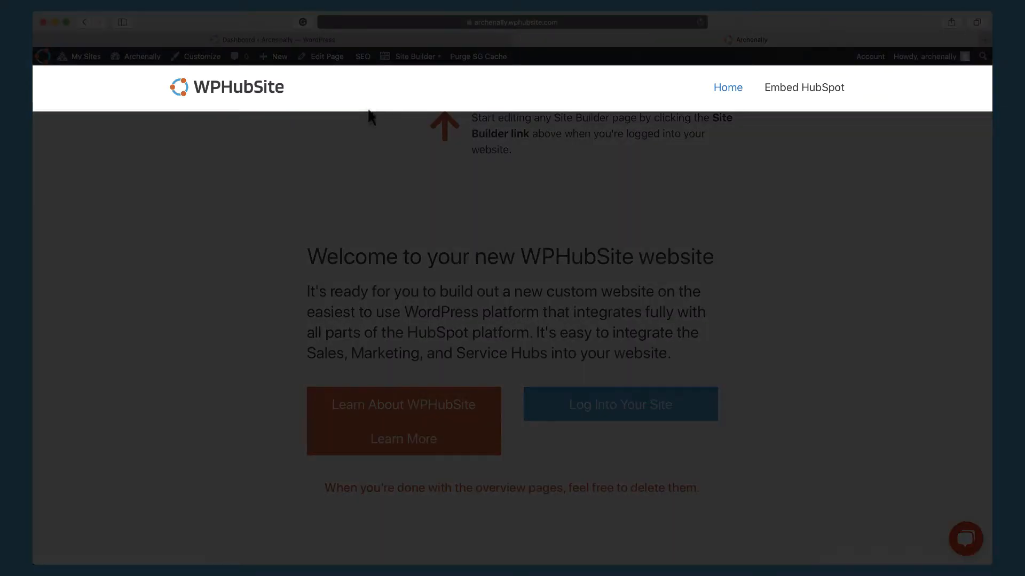
- Review the Archenally homepage and the WPHubSite marketing homepage, from header to footer
scroll(352, 320, down, 20)
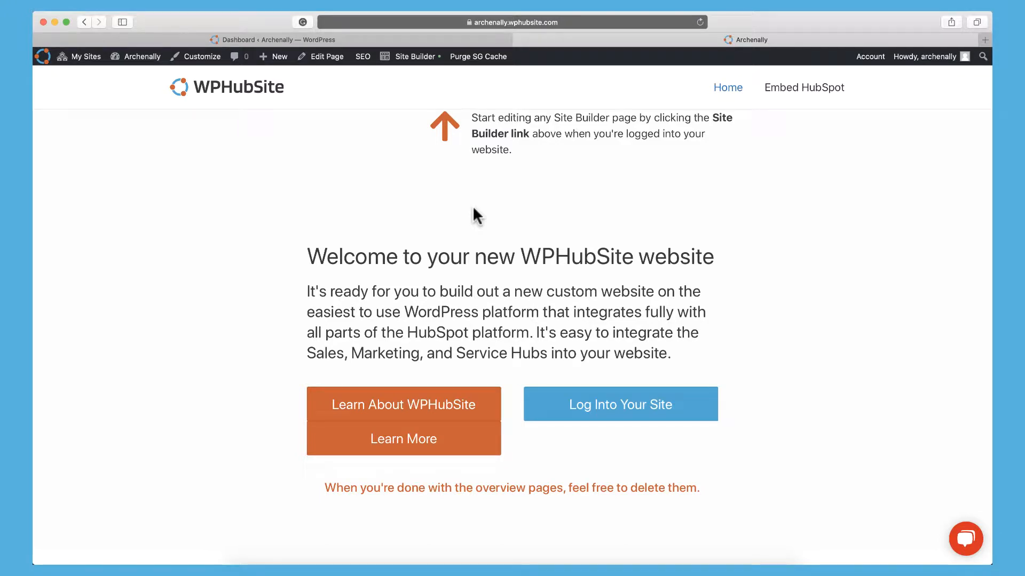
scroll(474, 192, down, 1)
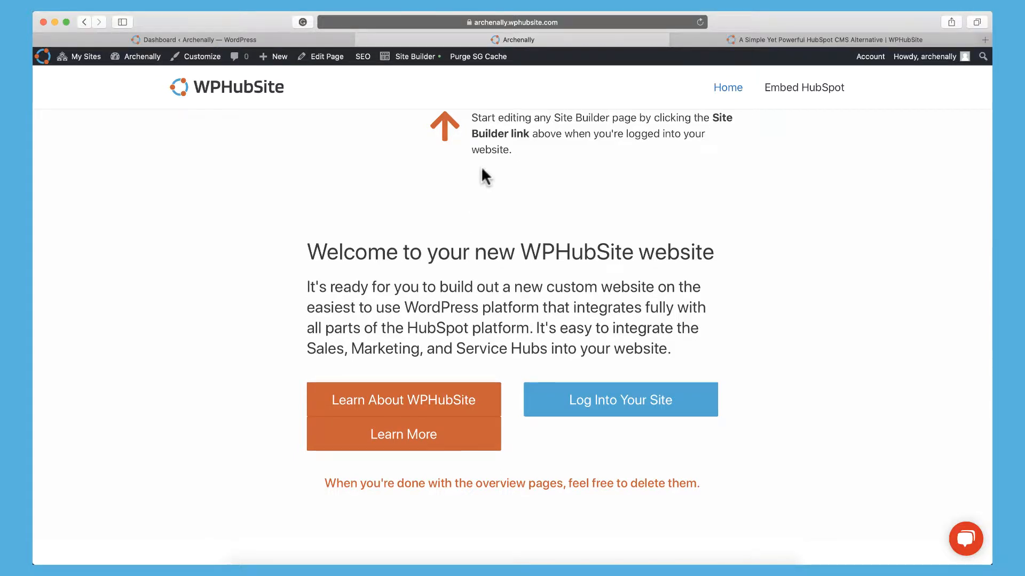
click(772, 41)
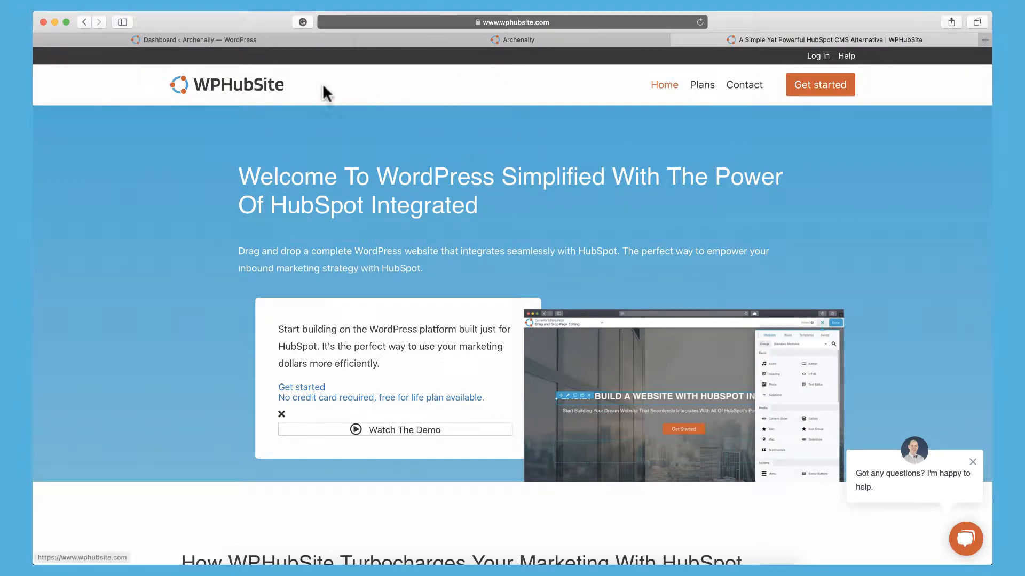
scroll(480, 165, down, 20)
scroll(481, 165, down, 15)
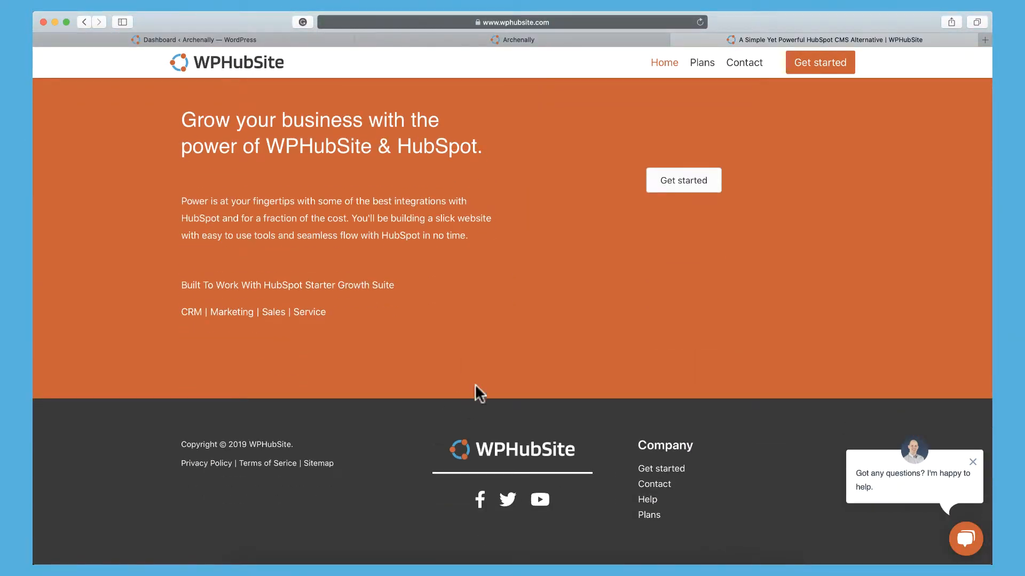
scroll(478, 330, up, 15)
scroll(478, 329, down, 15)
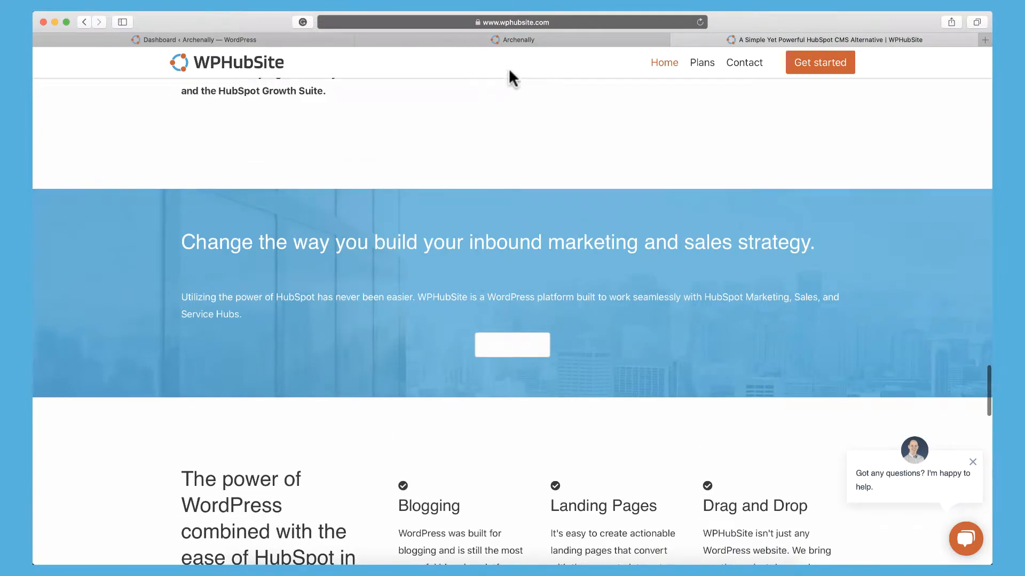
- Return to the Archenally site, switch to its admin dashboard and open the theme Customizer
click(510, 41)
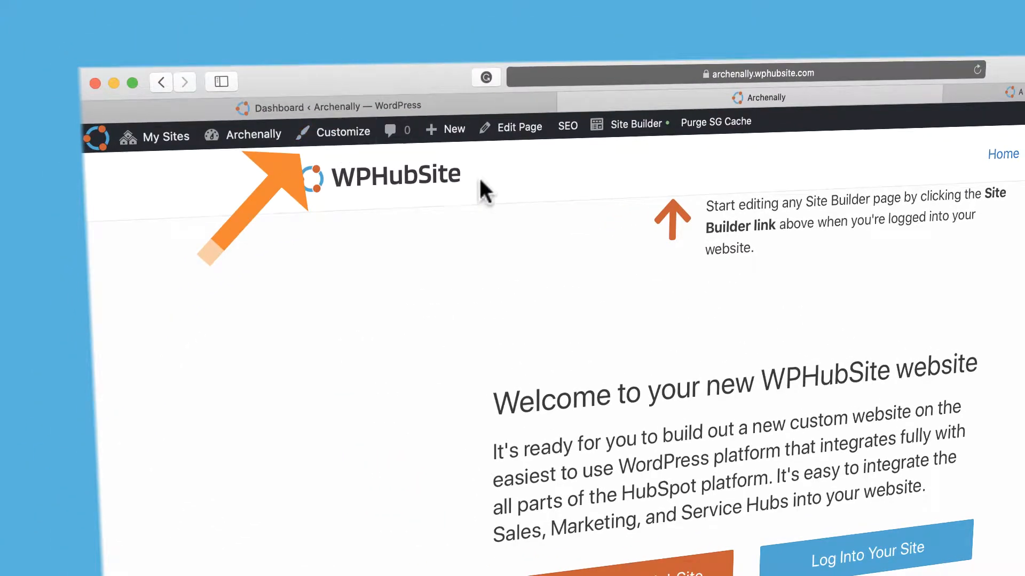
click(445, 106)
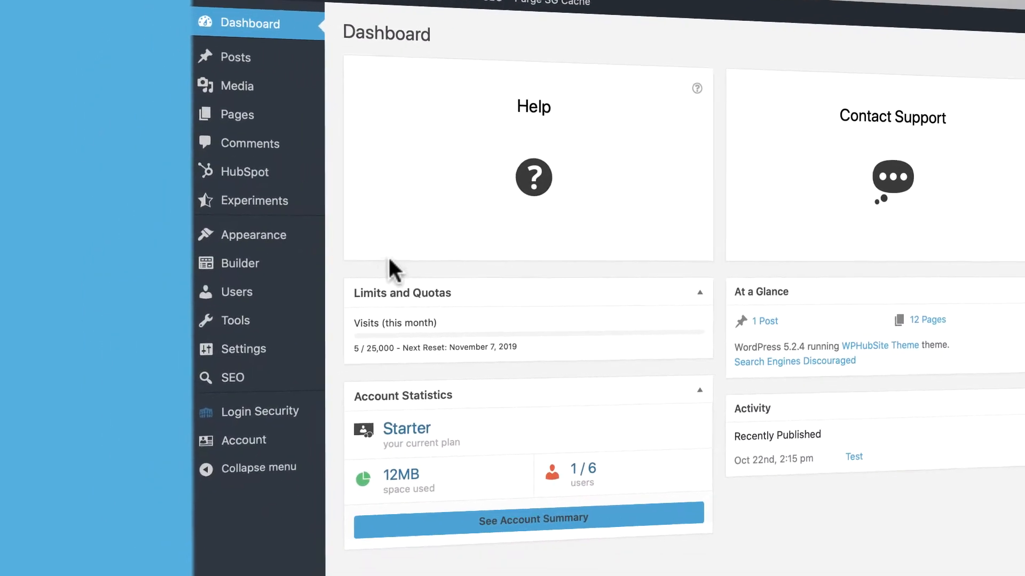
mouse_move(276, 238)
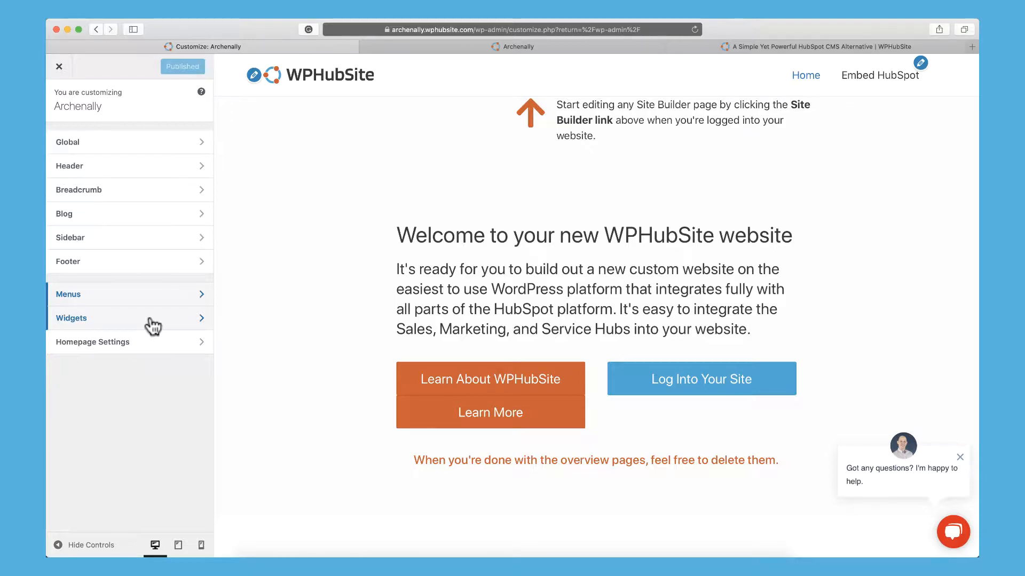
- Compare the footer in the Customizer preview with the WPHubSite marketing site's footer, dismissing the chat pop-ups
scroll(238, 313, down, 20)
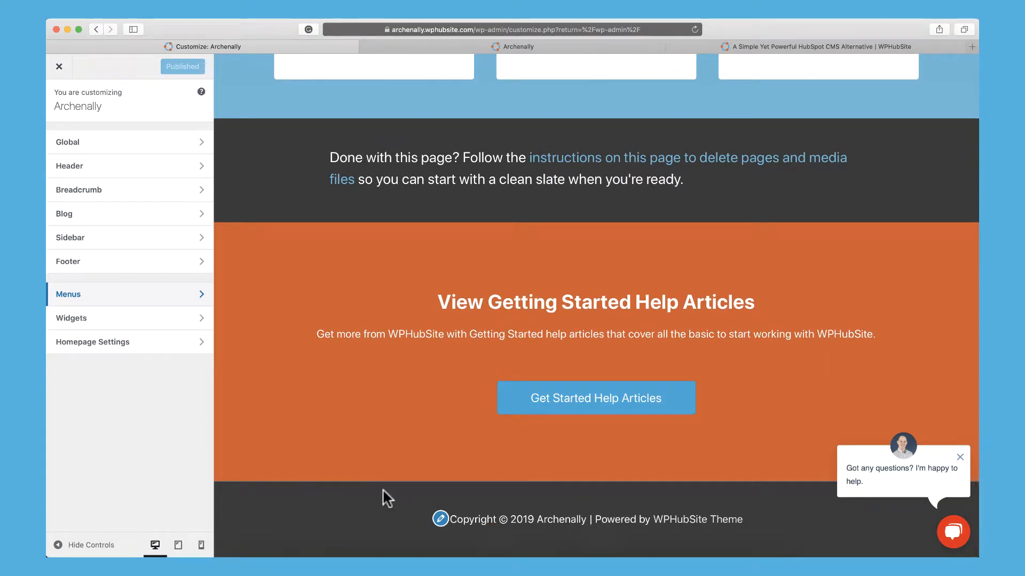
click(958, 458)
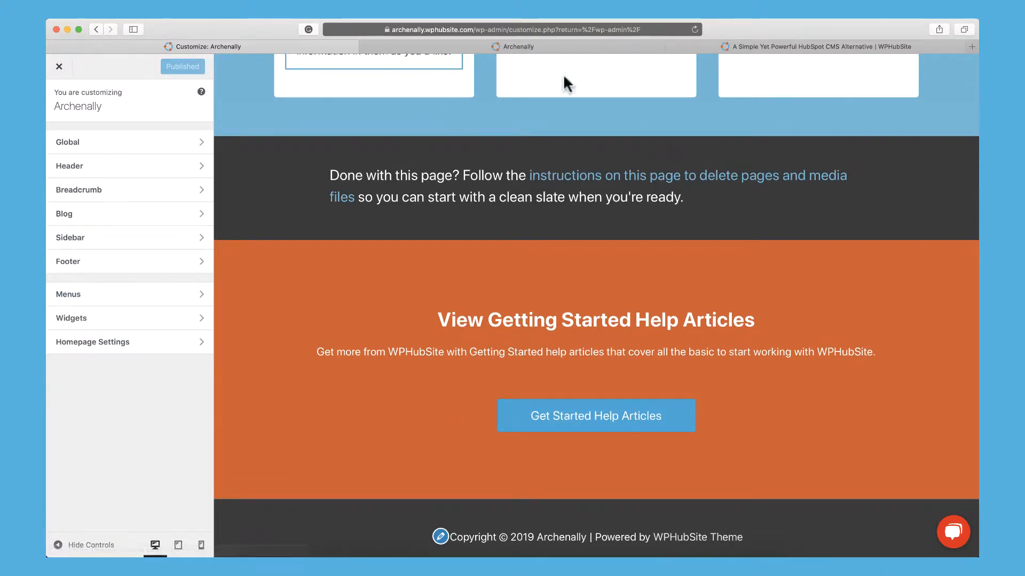
click(743, 53)
scroll(462, 244, down, 15)
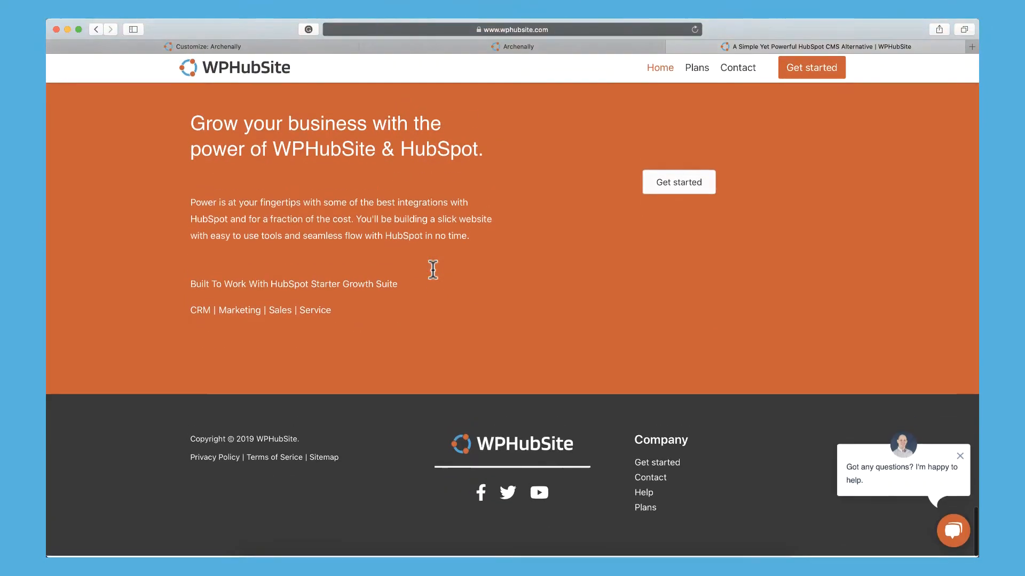
click(964, 460)
key(super+1)
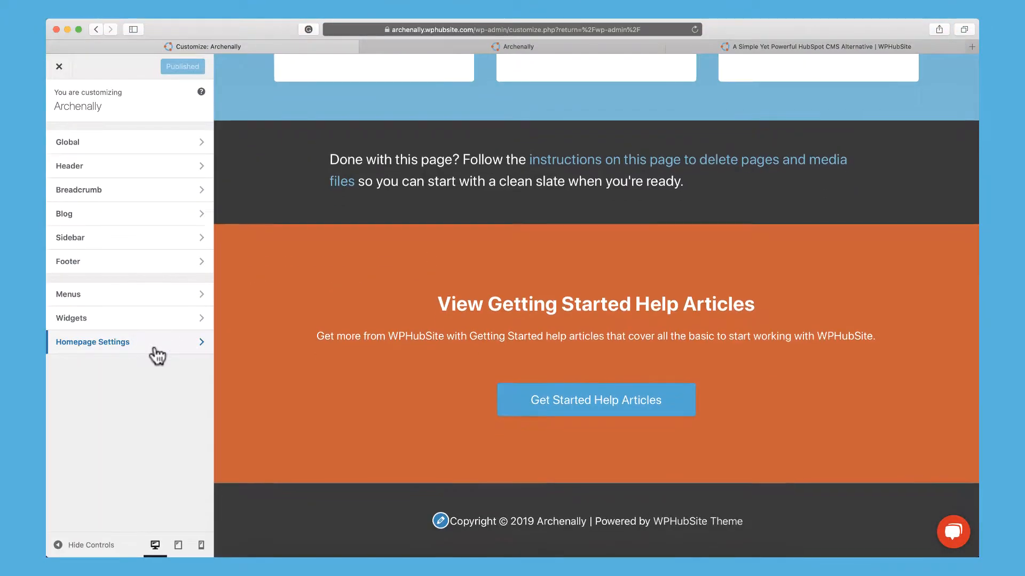
- Review the Homepage Settings and the list of available homepages, keeping Demo Home Page selected
click(154, 351)
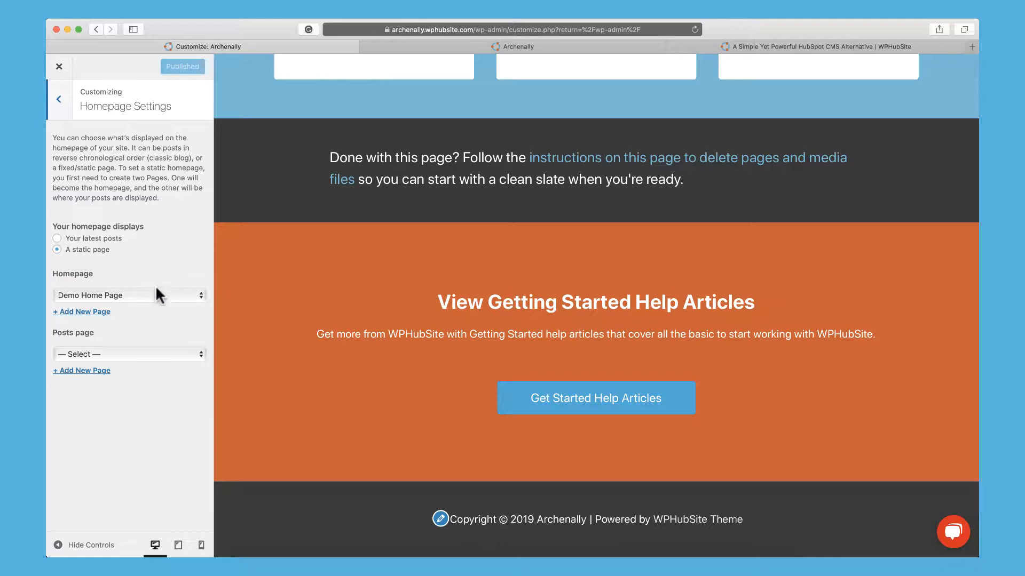
click(91, 295)
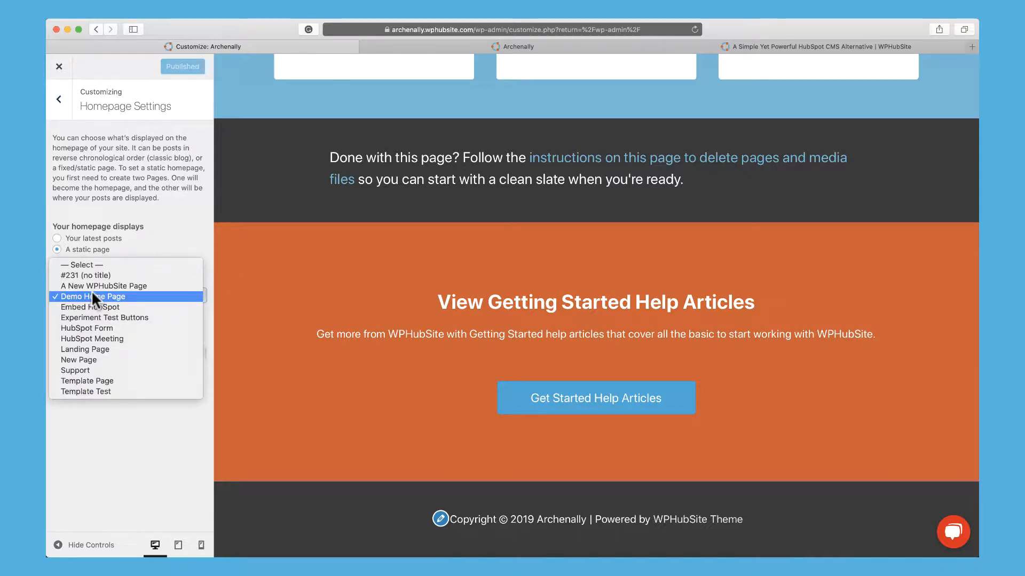
click(91, 293)
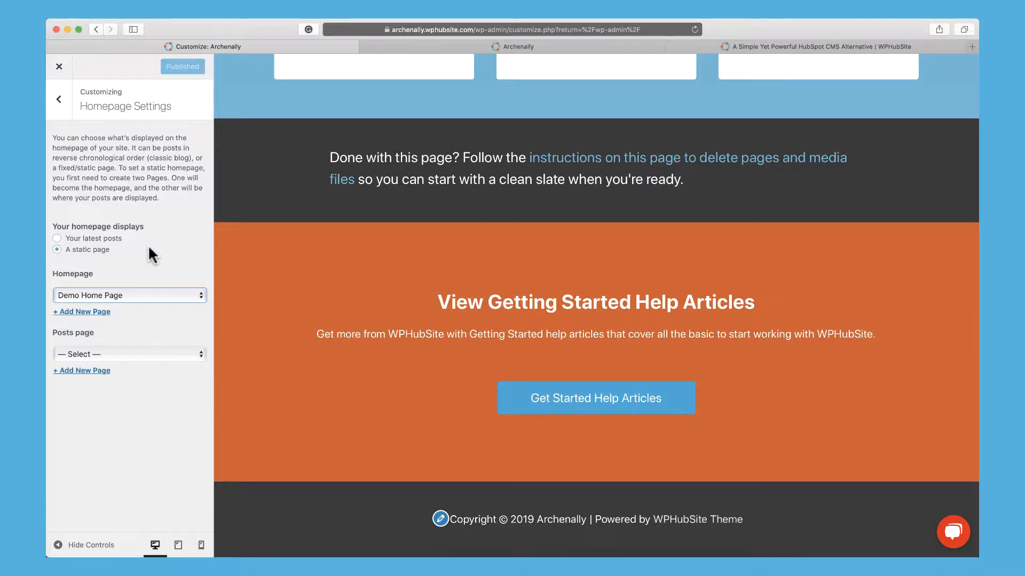
key(Escape)
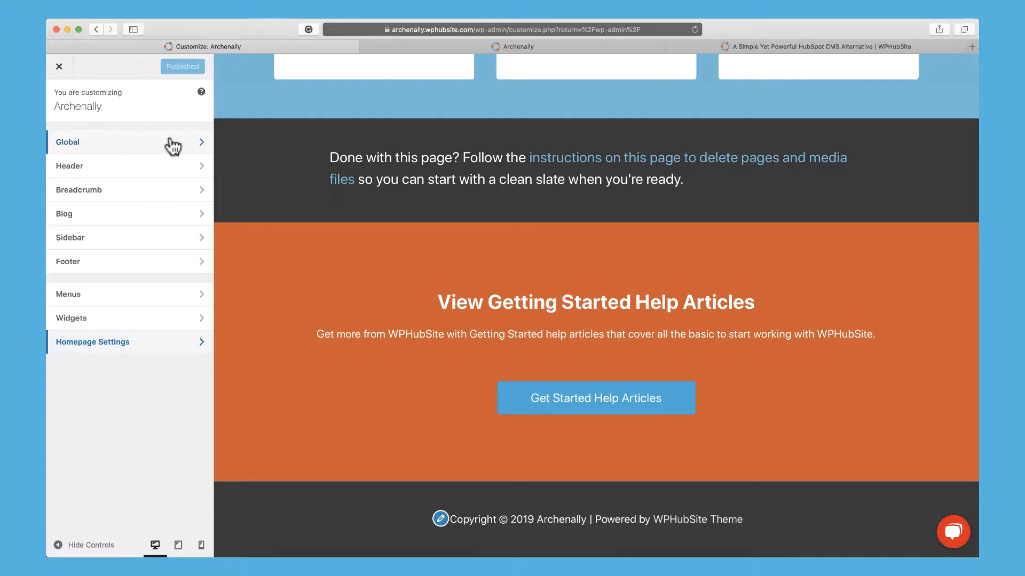
- Open the Base Typography settings within the Customizer's Global typography options
click(172, 146)
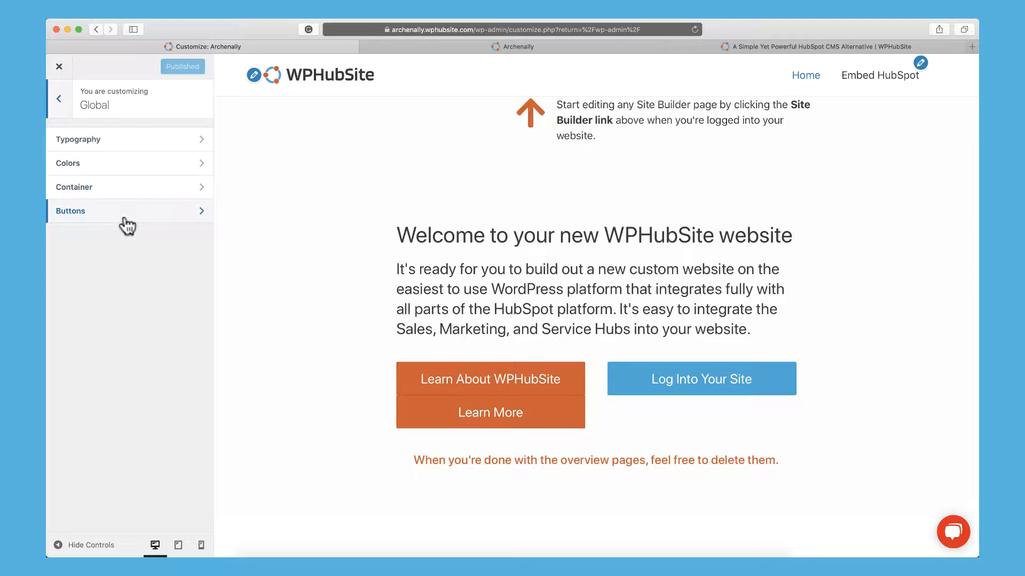
click(157, 151)
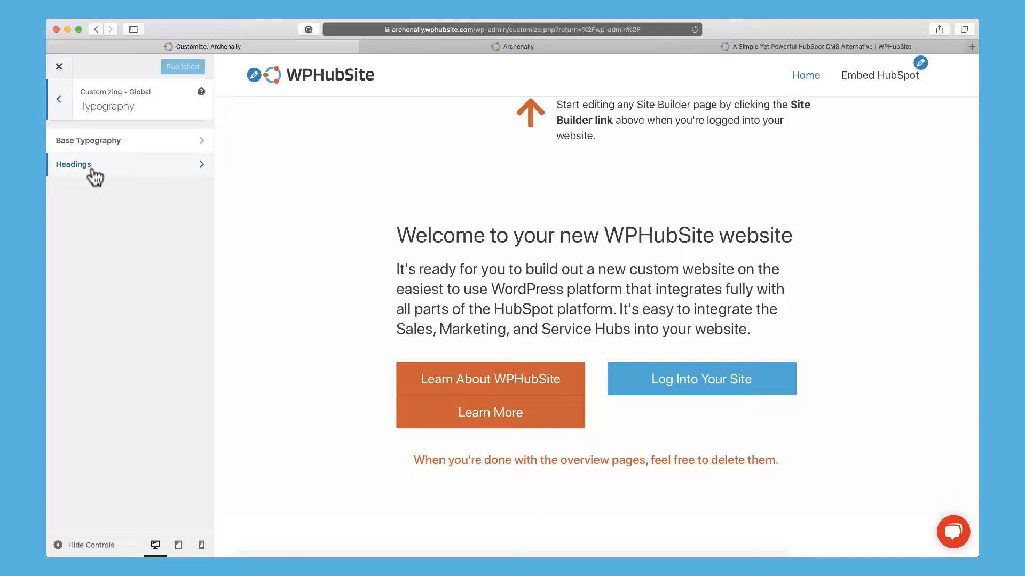
drag(399, 270, 584, 335)
click(449, 264)
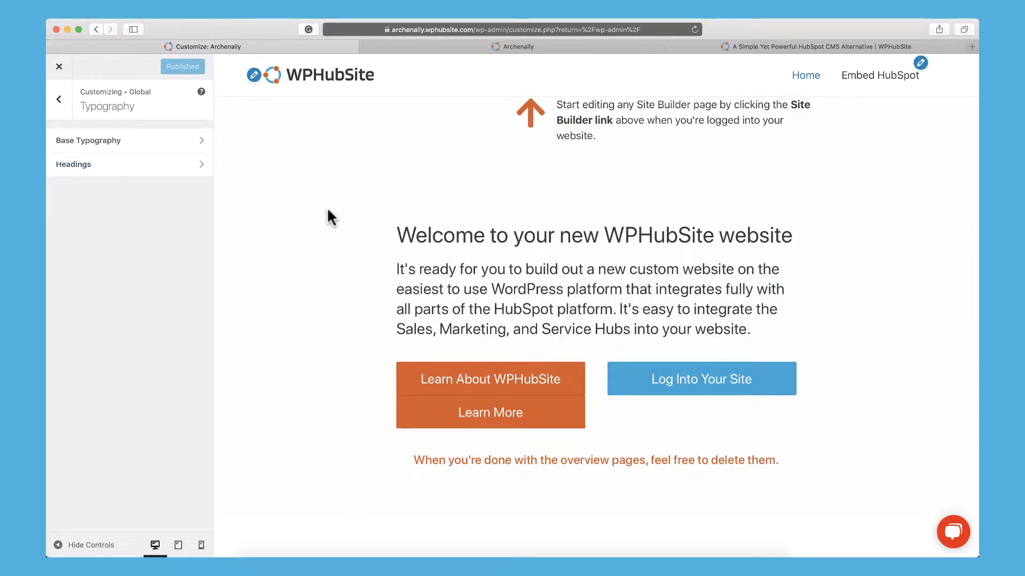
click(180, 148)
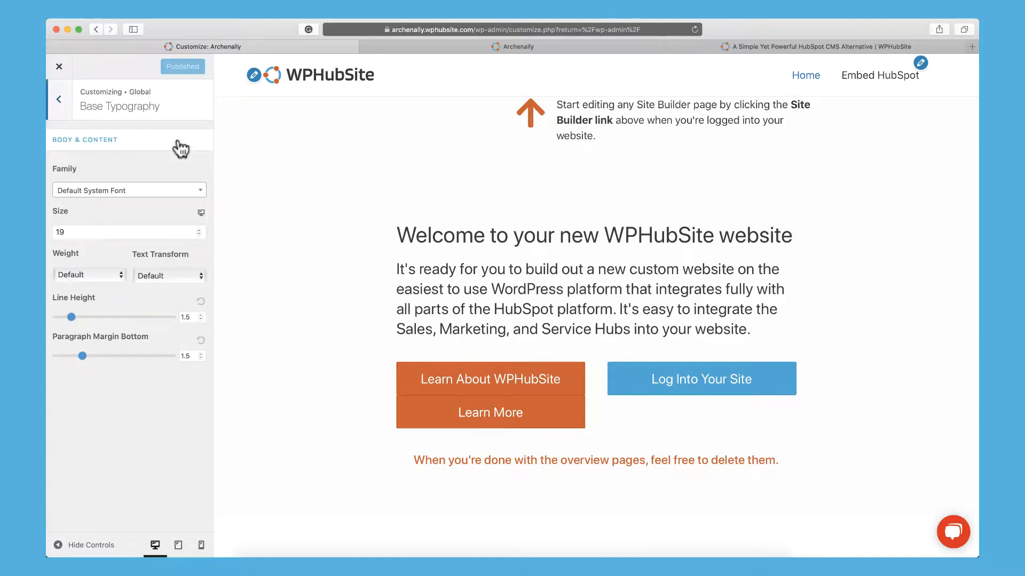
click(154, 195)
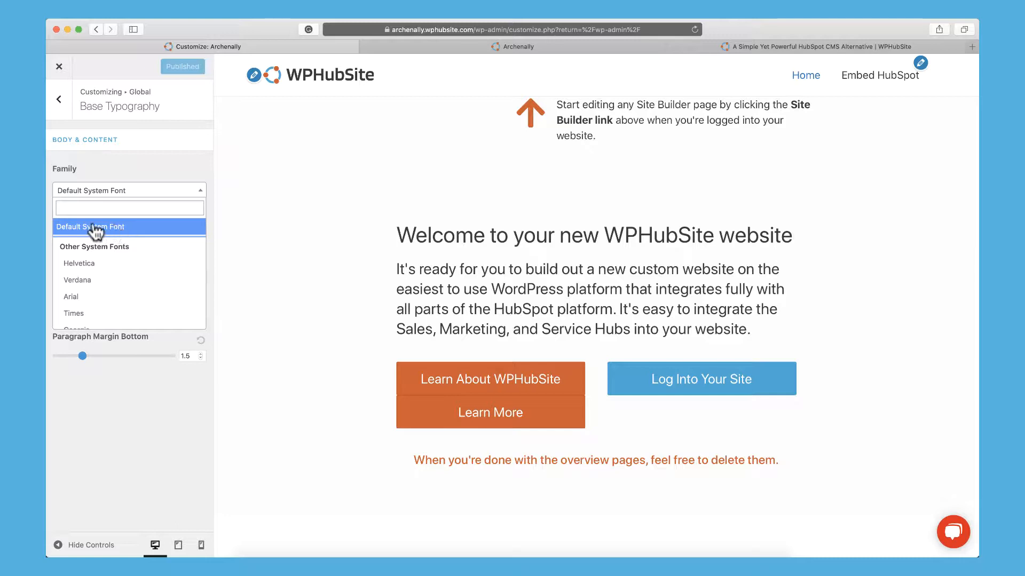
scroll(127, 264, down, 1)
scroll(127, 263, down, 3)
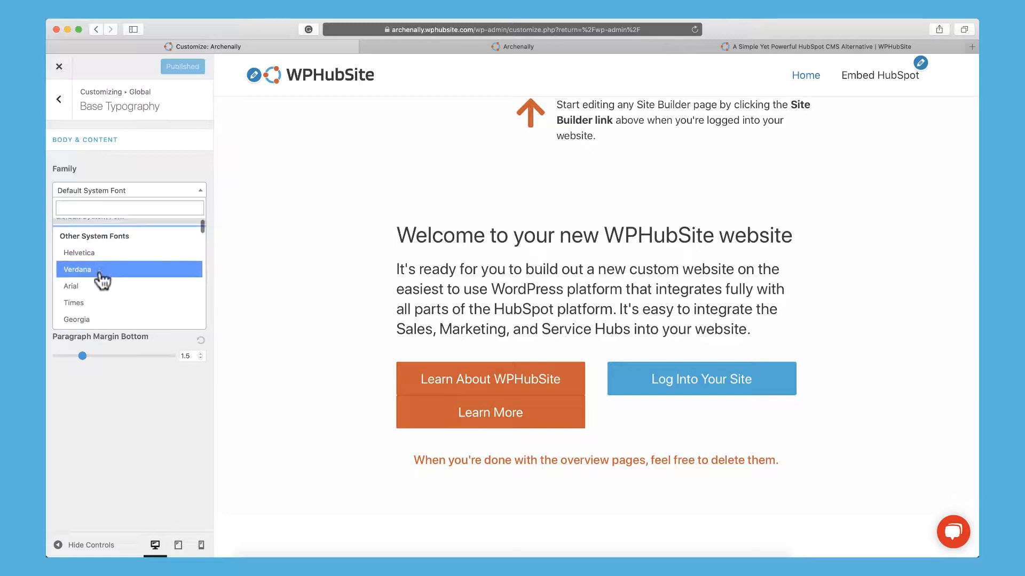
scroll(97, 296, down, 3)
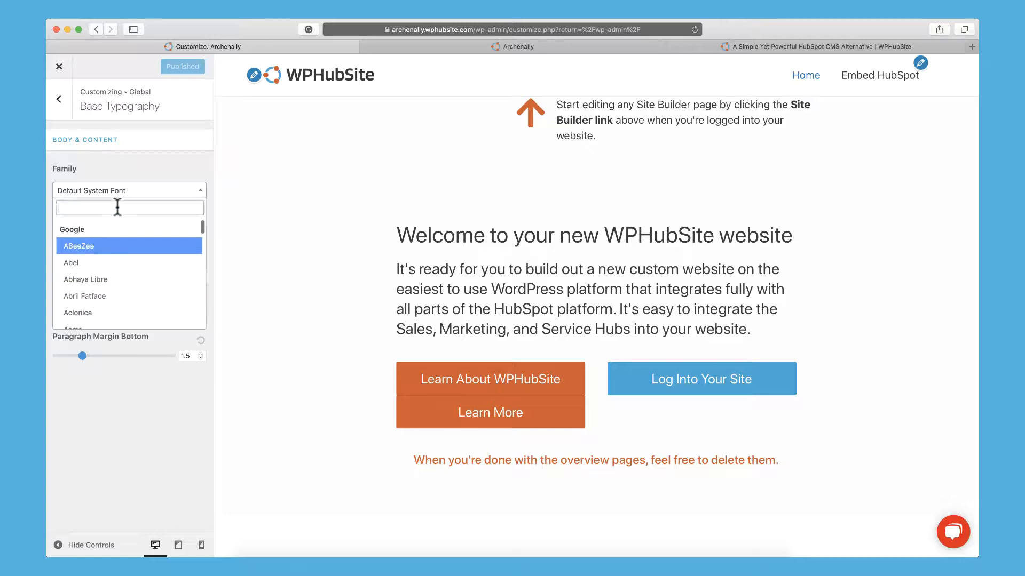
click(139, 176)
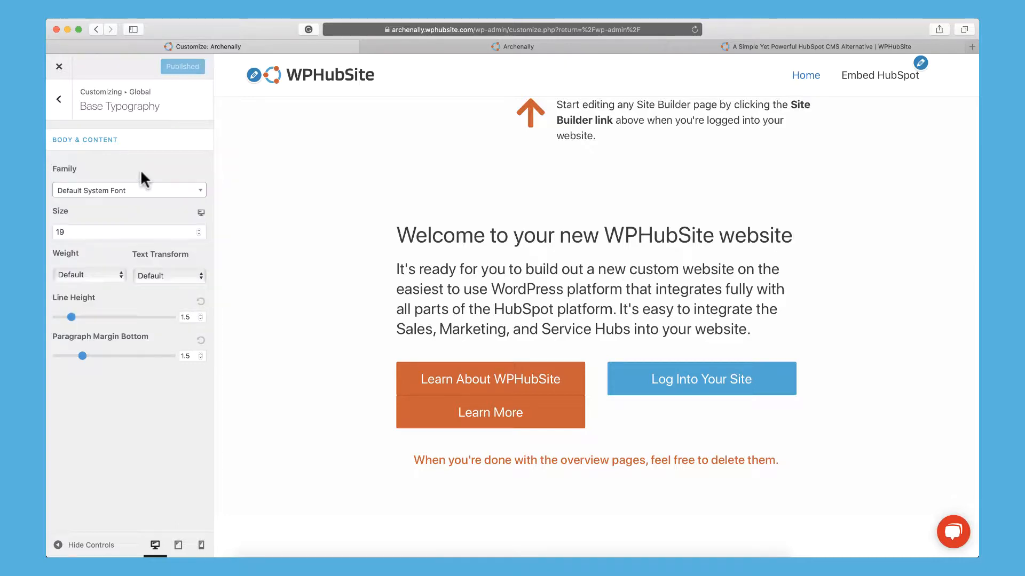
- Set the body and content font family to the Google font Advent Pro
click(142, 187)
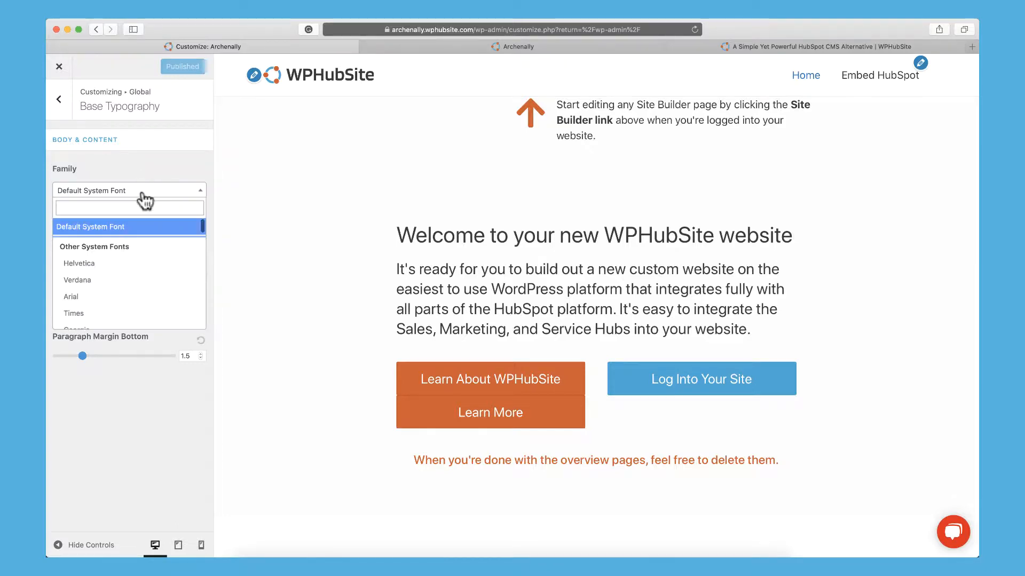
scroll(118, 299, down, 5)
click(113, 266)
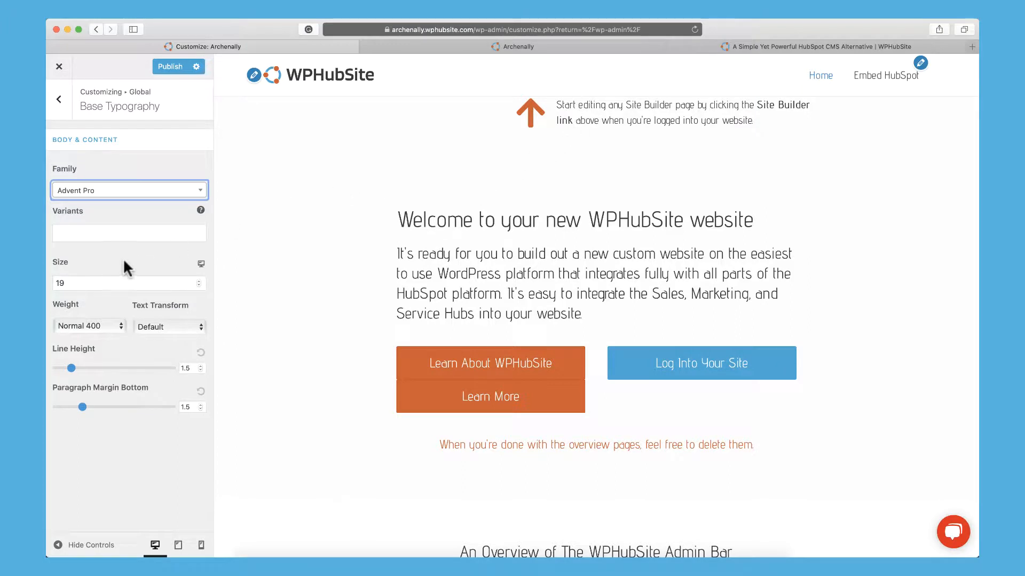
- Increase the body and content font size to 23
scroll(305, 288, down, 6)
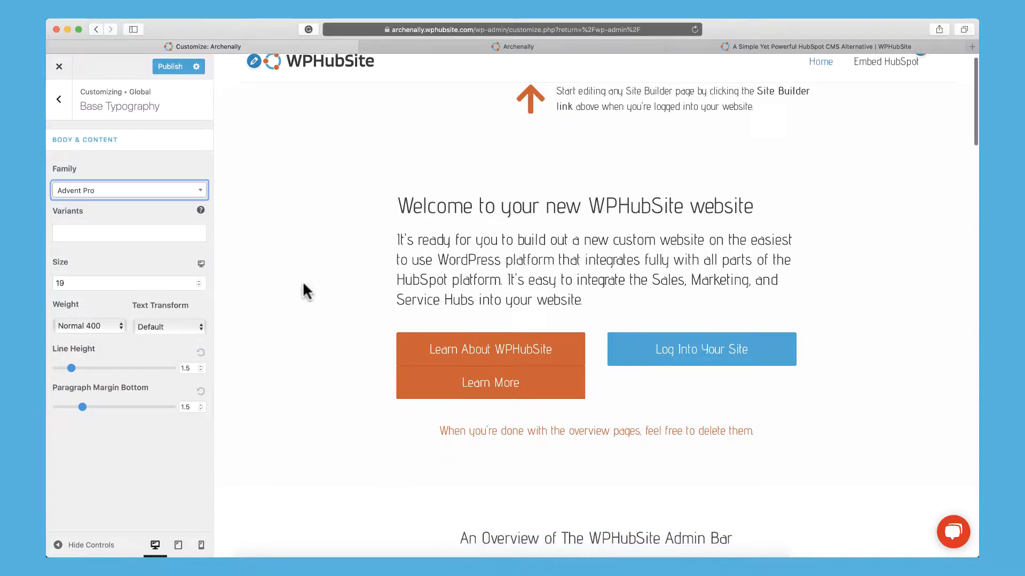
click(199, 281)
click(199, 282)
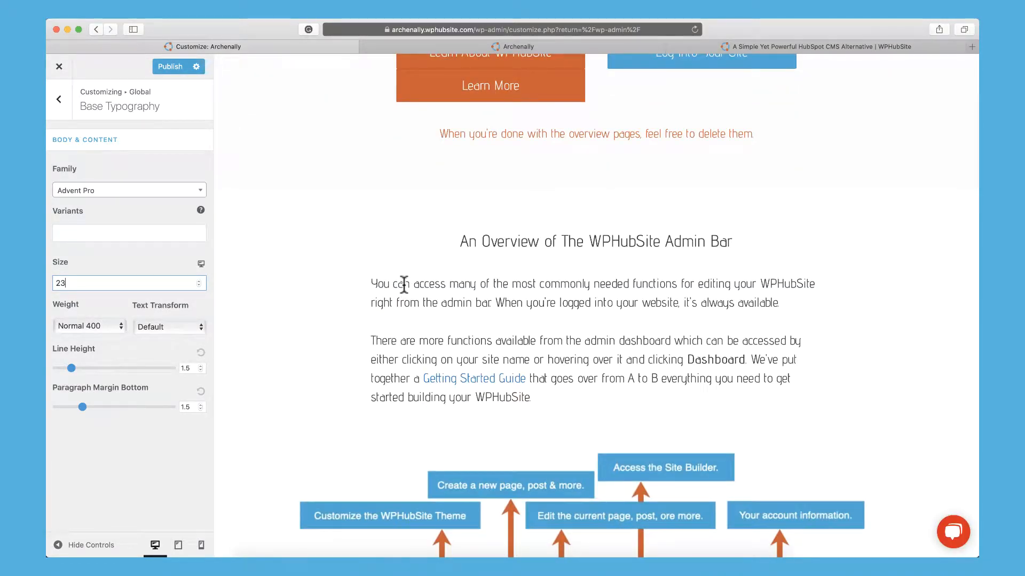
- Review the font variant, weight and text transform options, keeping Normal 400 weight and Default text transform
click(160, 234)
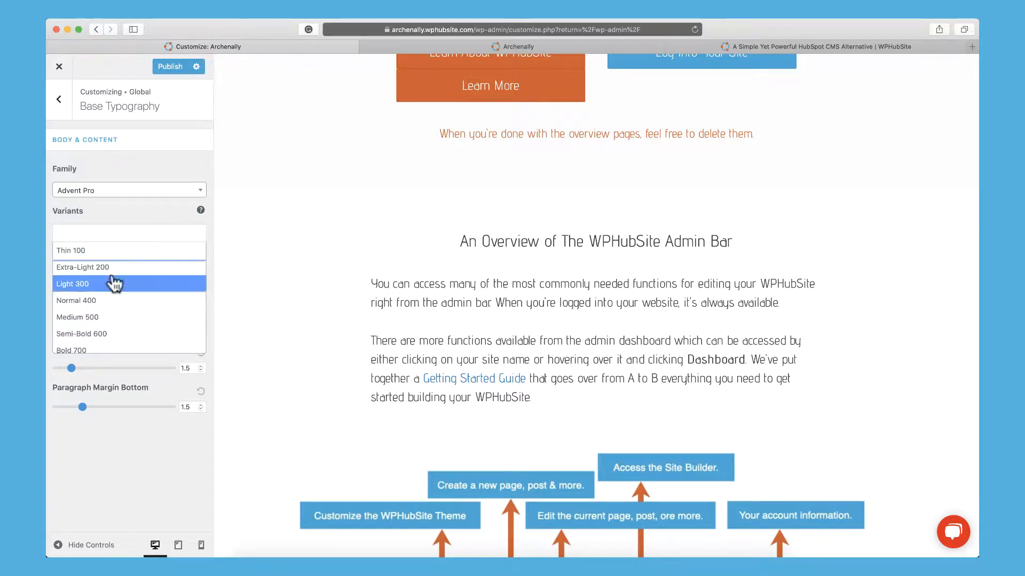
click(131, 217)
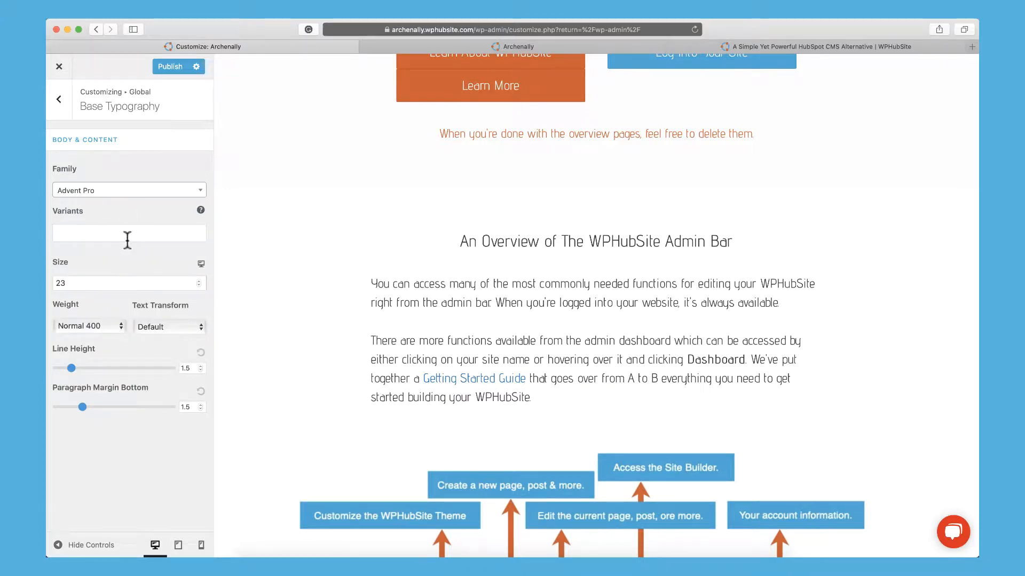
click(99, 321)
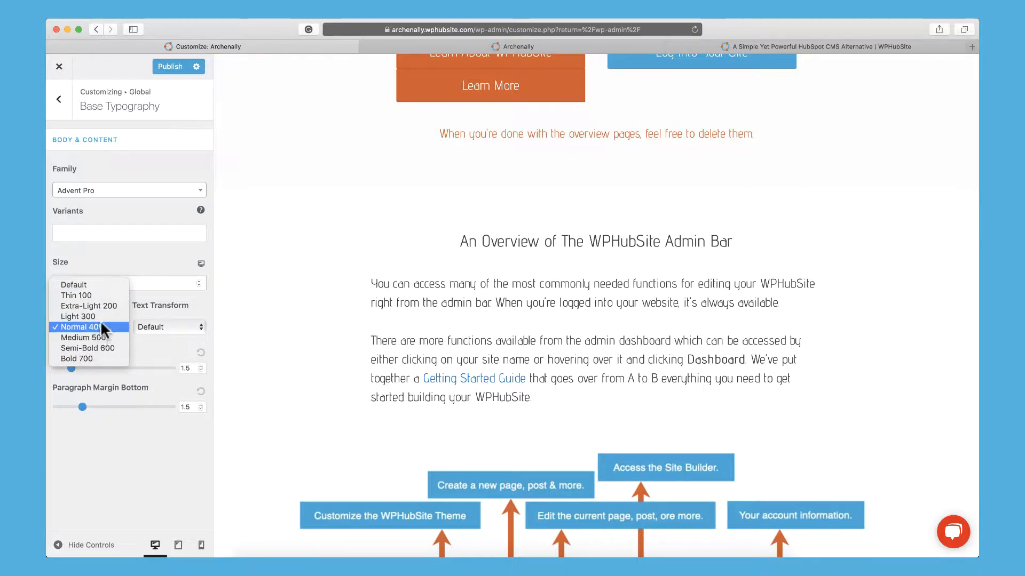
click(101, 327)
click(151, 327)
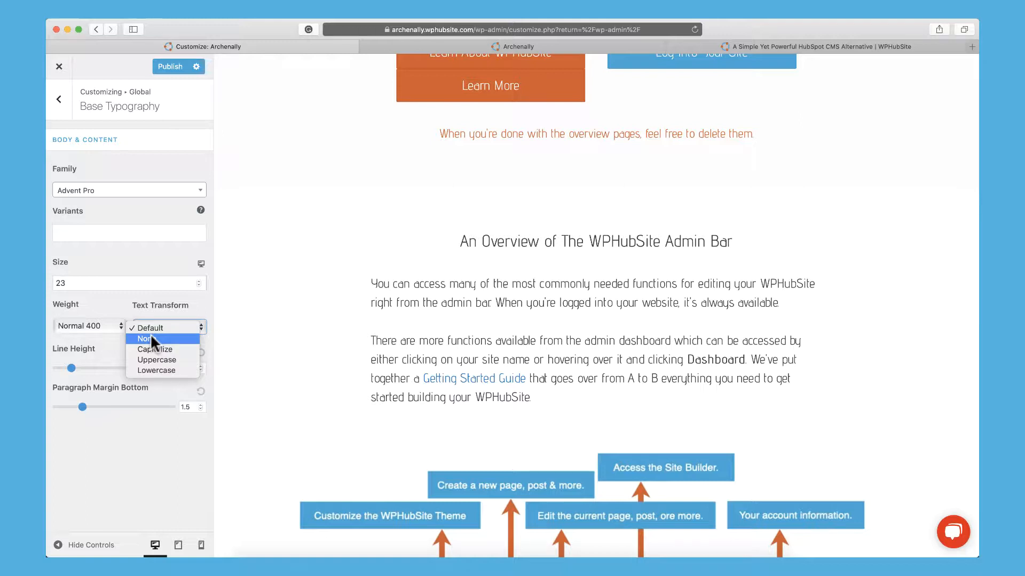
click(129, 300)
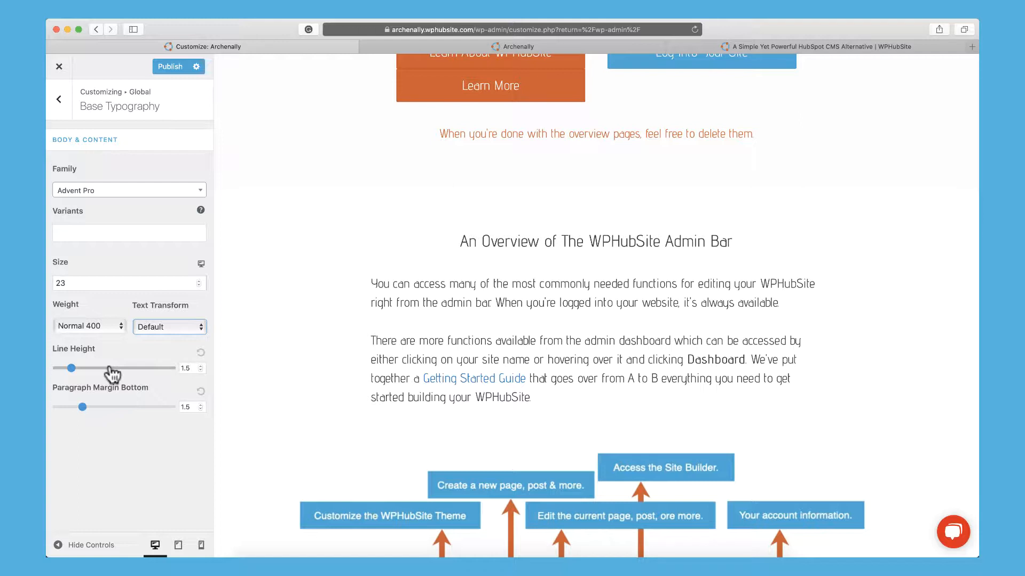
- Increase the body text's line height to 1.89 and check the spacing of the preview paragraphs
drag(72, 368, 82, 368)
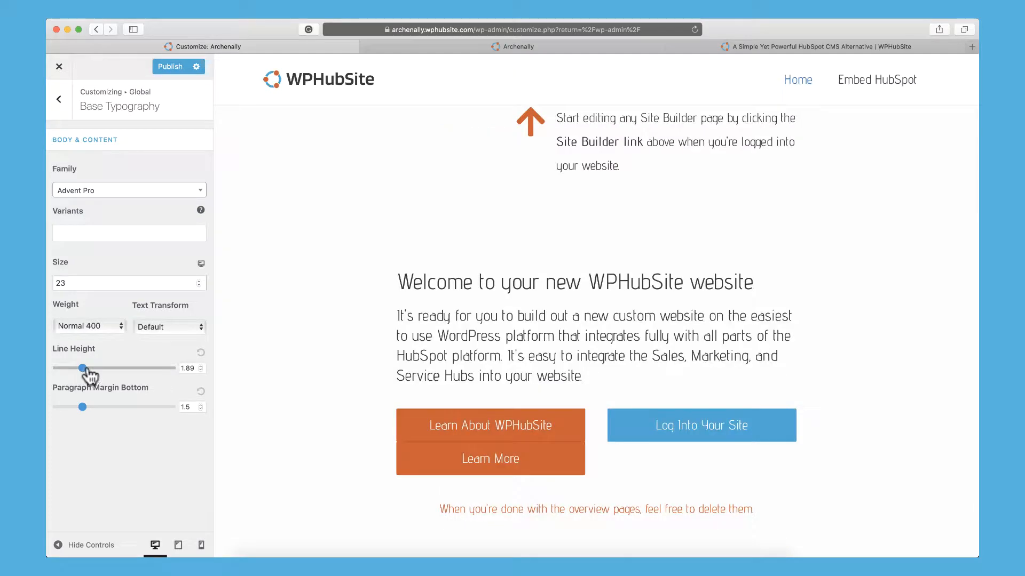
scroll(366, 344, down, 10)
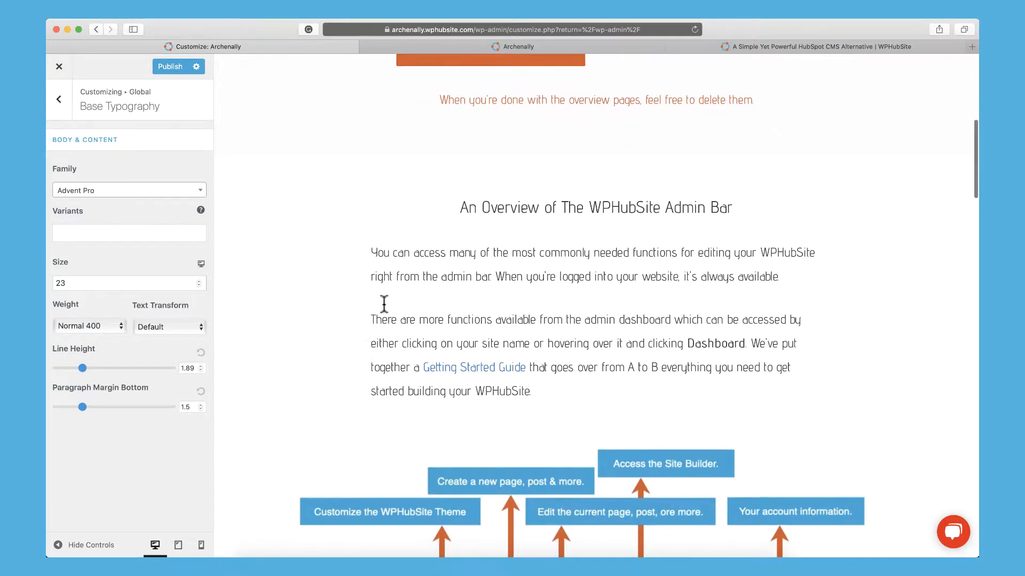
- Set the body and content line height to 1.5 and the paragraph bottom margin to 2
drag(83, 368, 48, 368)
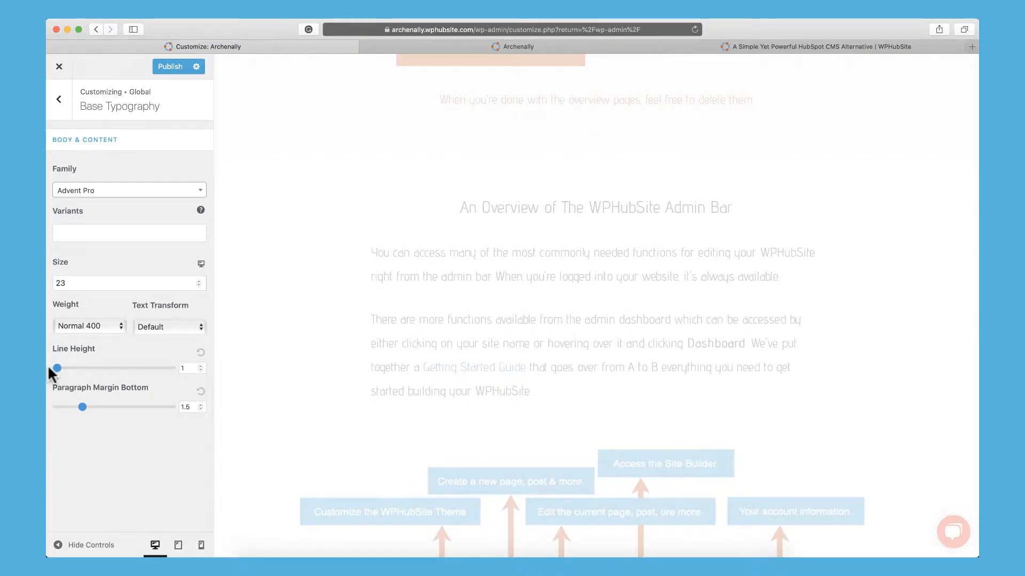
scroll(349, 242, down, 8)
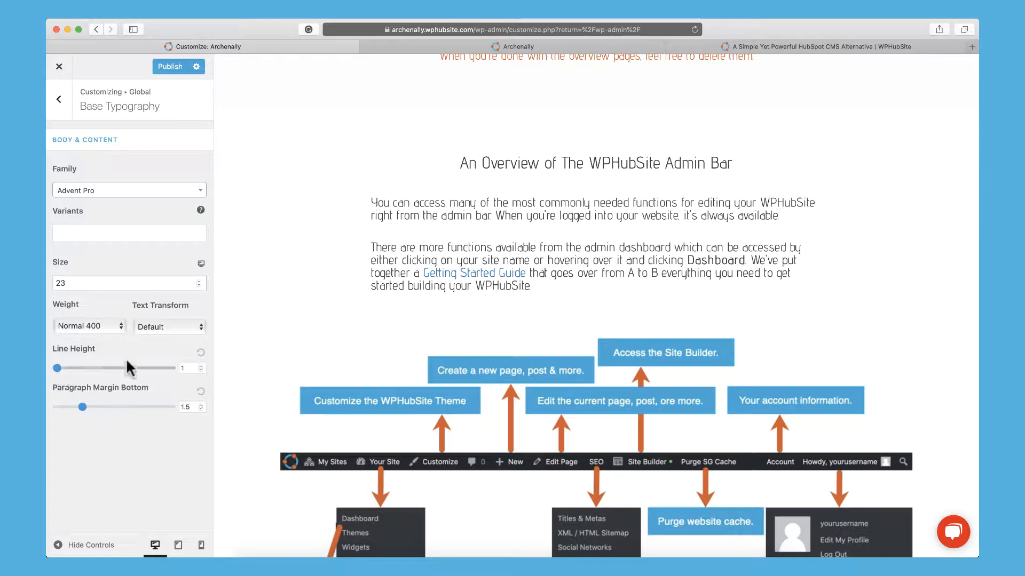
click(196, 368)
text(.5)
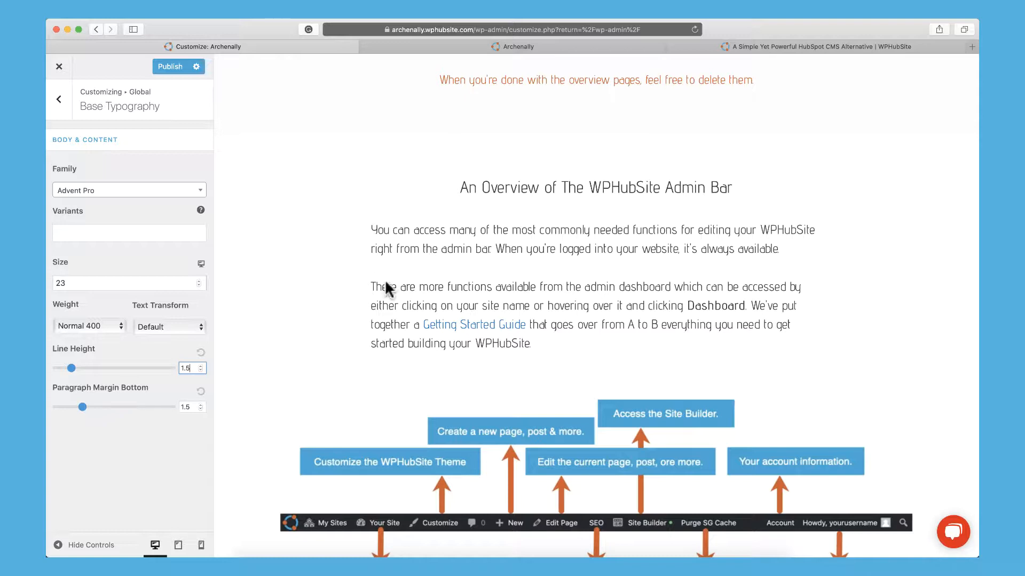
double_click(186, 407)
text(2)
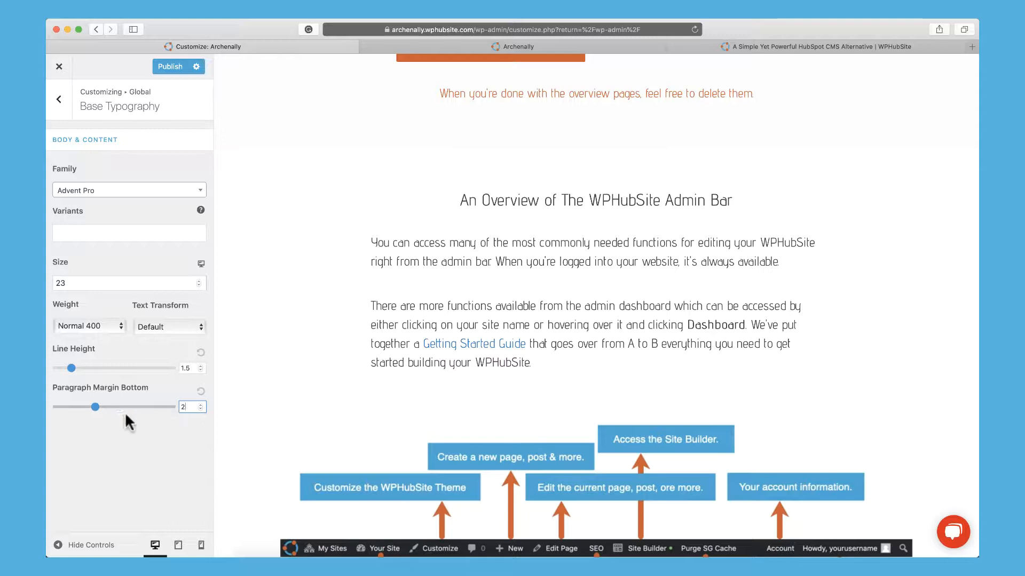
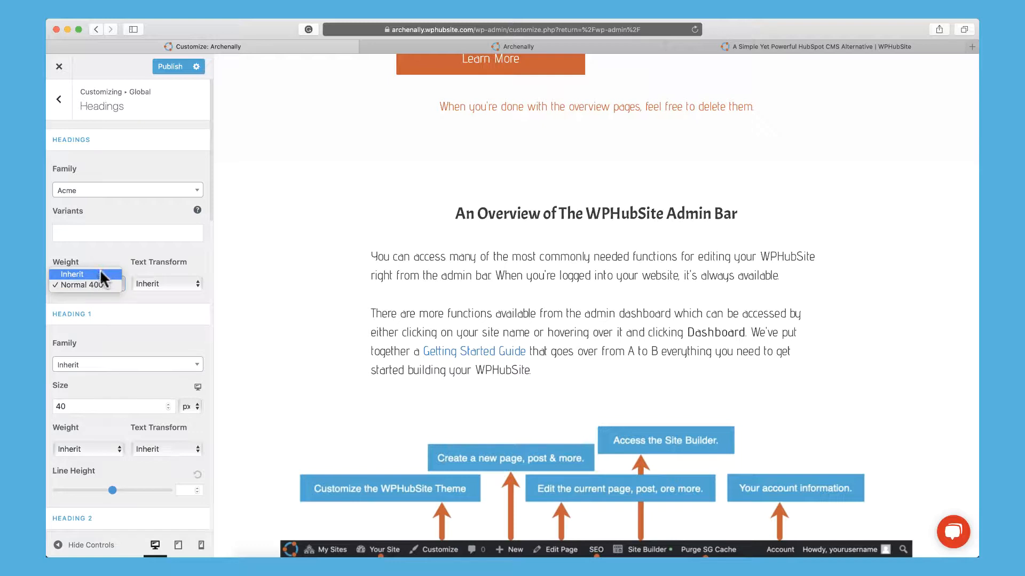
- Change the general headings font family to Amiko, leaving the weight at Normal 400
click(119, 252)
click(137, 194)
click(138, 239)
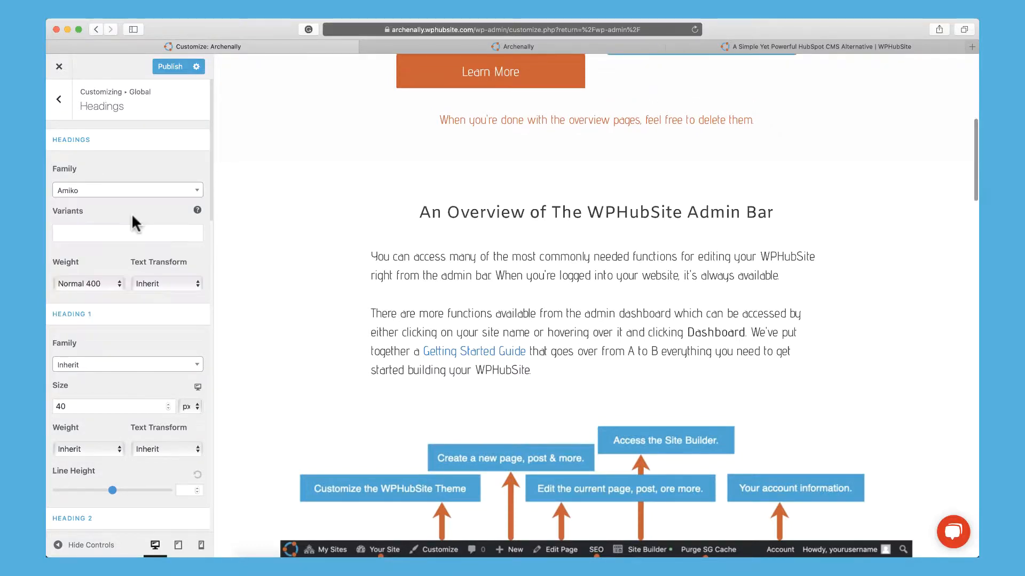
- Add the Normal 400, Semi-Bold 600 and Bold 700 font variants to the general headings settings
click(123, 233)
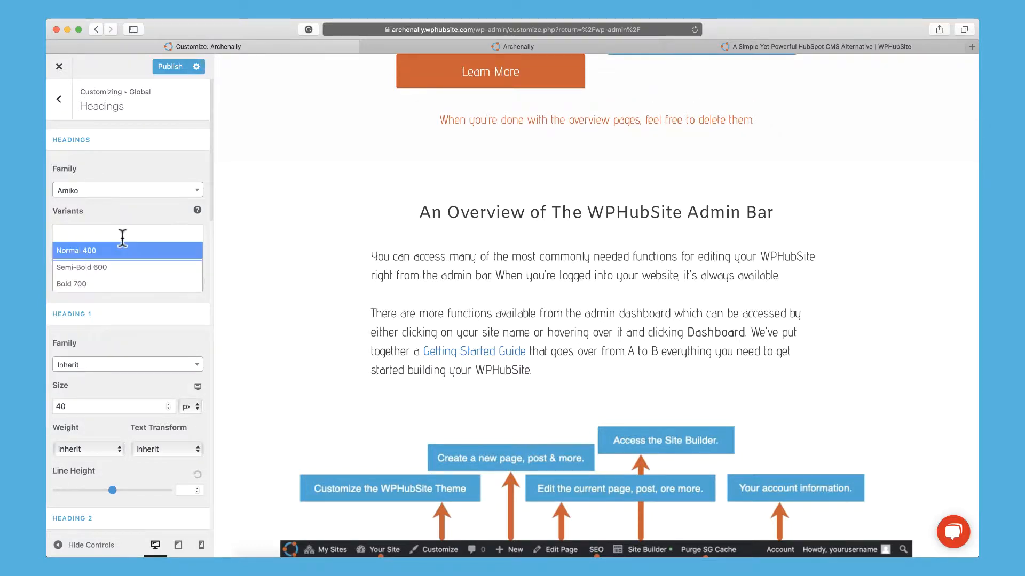
click(102, 251)
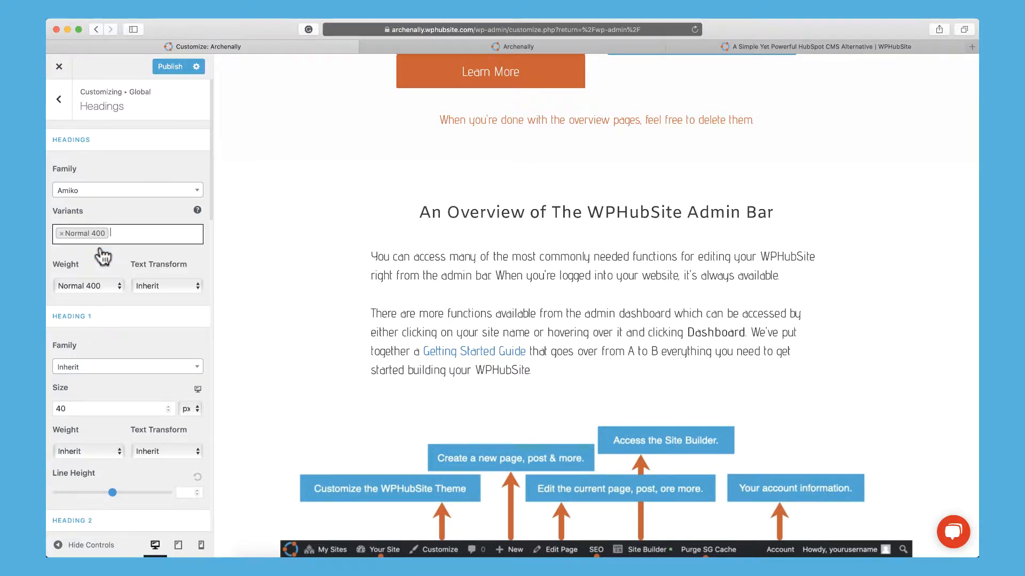
click(113, 230)
click(106, 267)
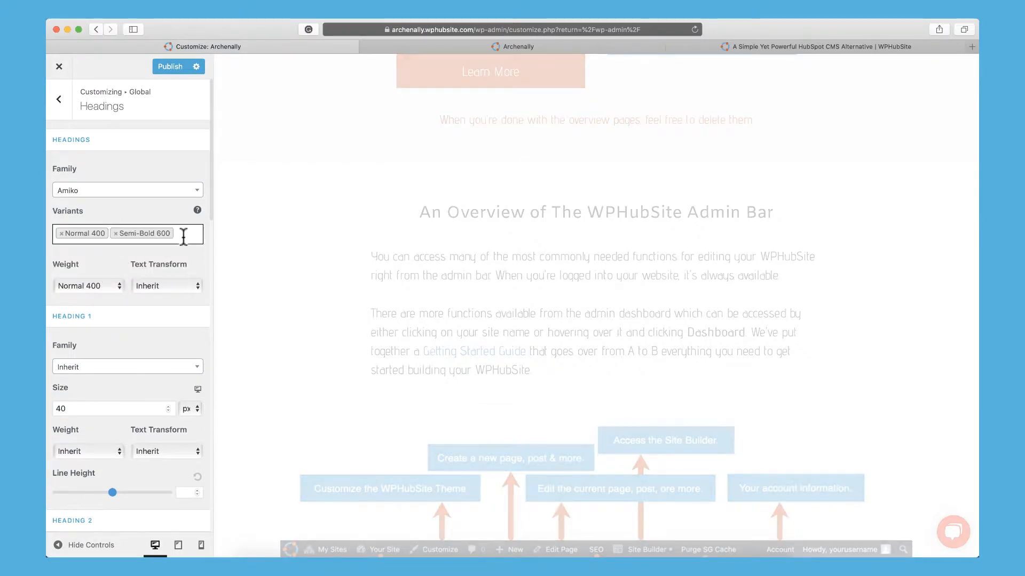
click(183, 233)
click(121, 287)
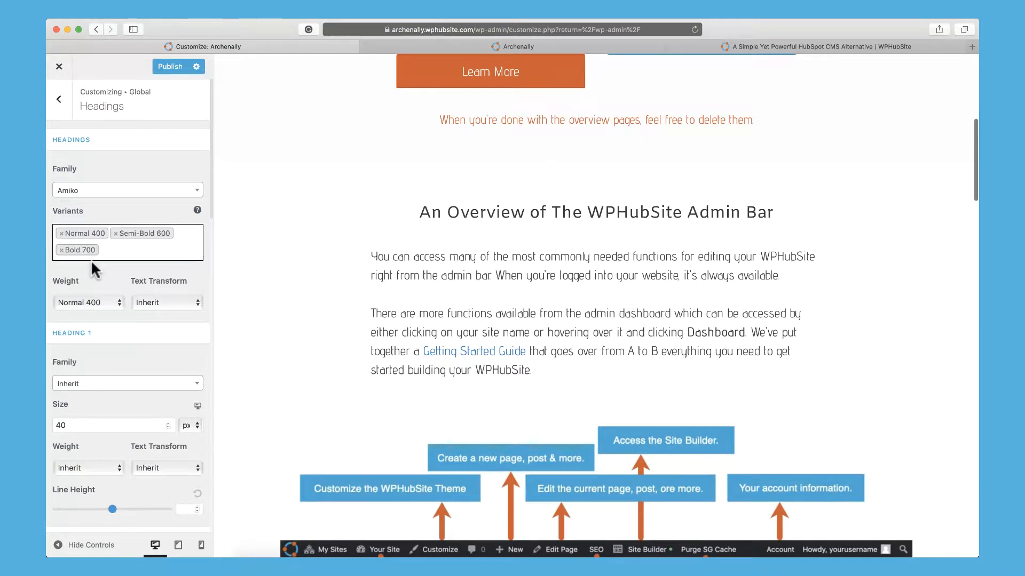
- Set the weight of the general headings to Bold 700
click(95, 297)
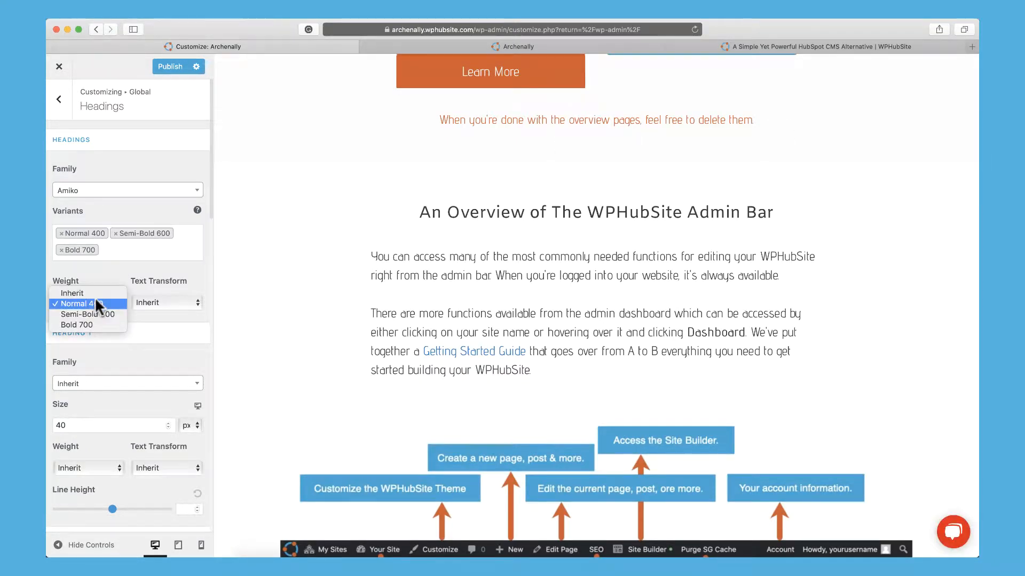
click(91, 324)
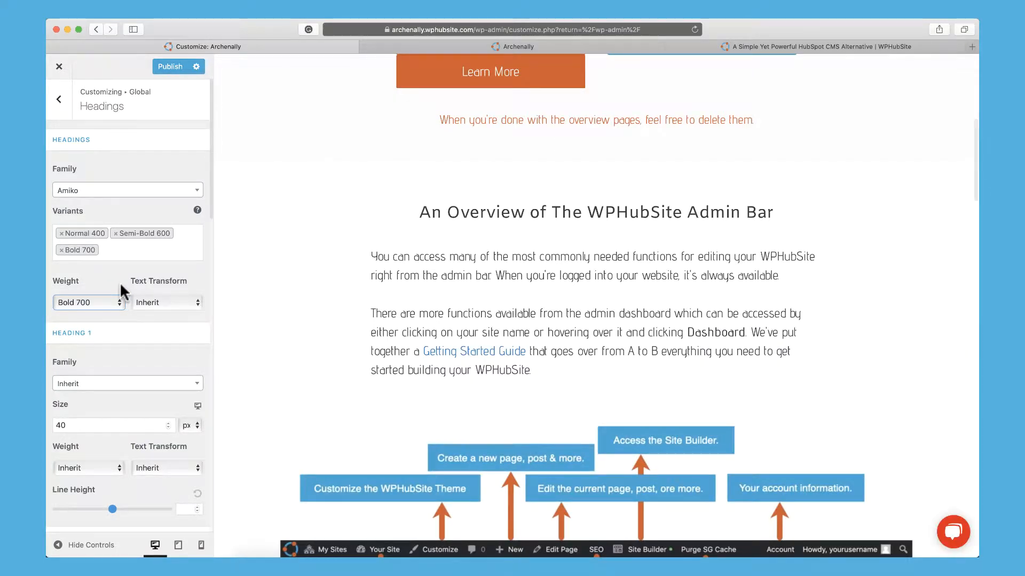
click(108, 299)
click(153, 290)
- Try Capitalize as the general headings' text transform, set it to Uppercase instead, and check the preview heading
scroll(124, 278, down, 1)
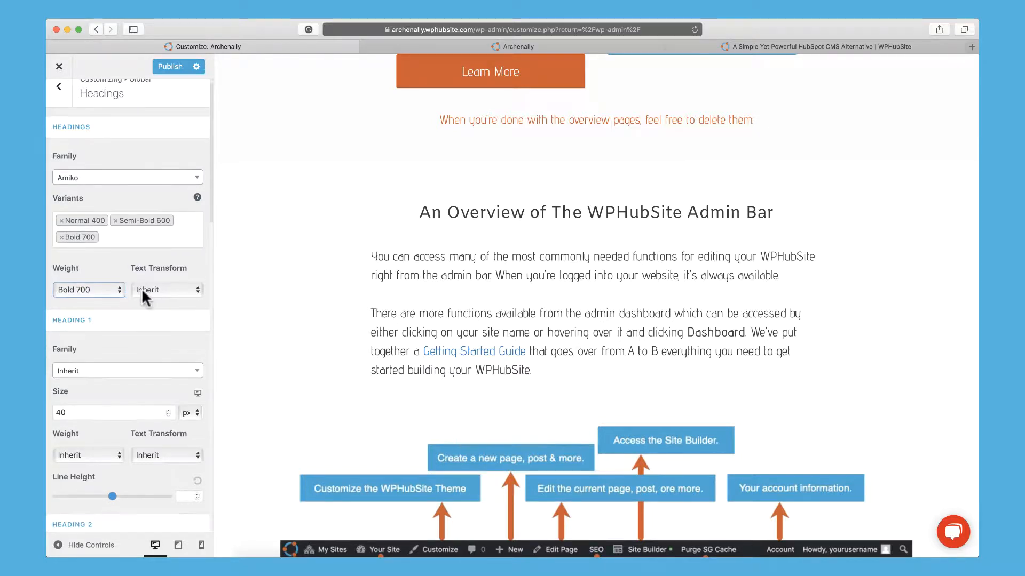
click(142, 288)
click(146, 311)
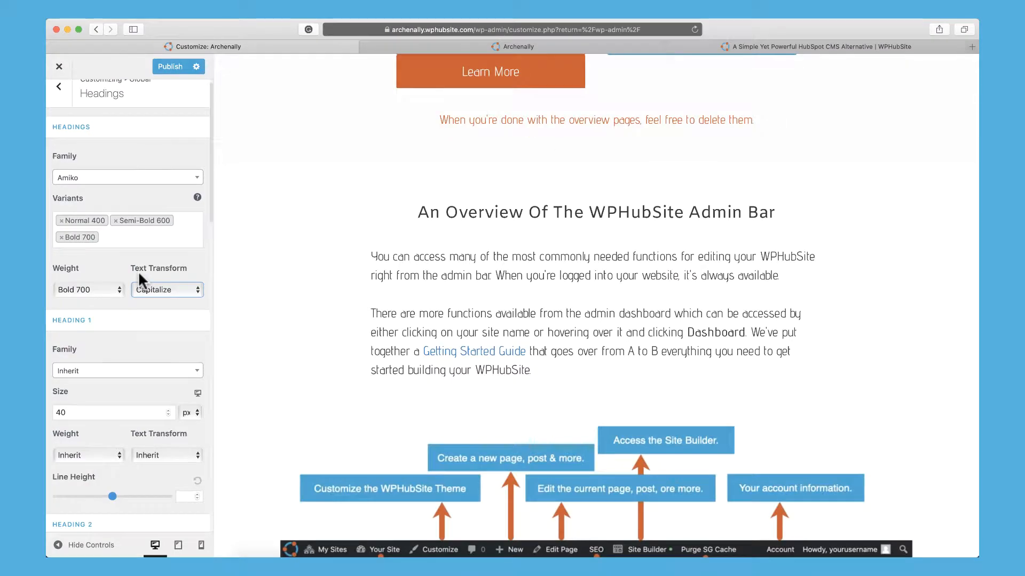
click(172, 288)
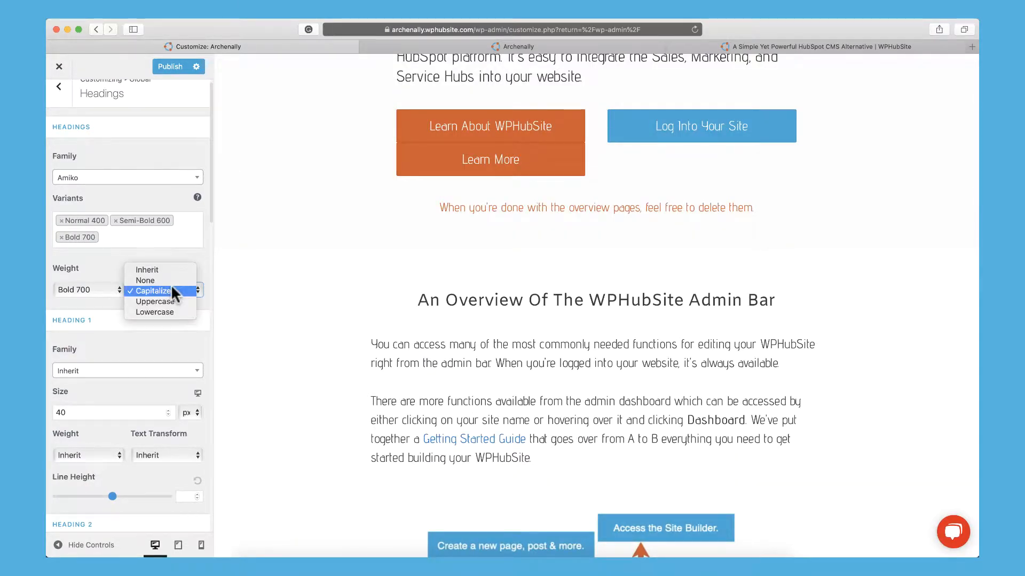
click(166, 301)
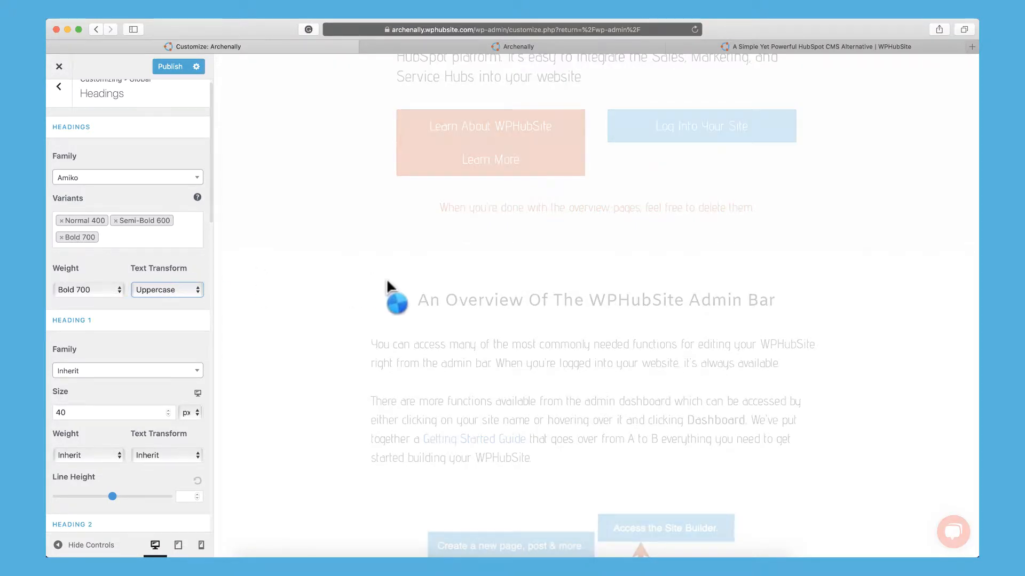
scroll(390, 288, down, 10)
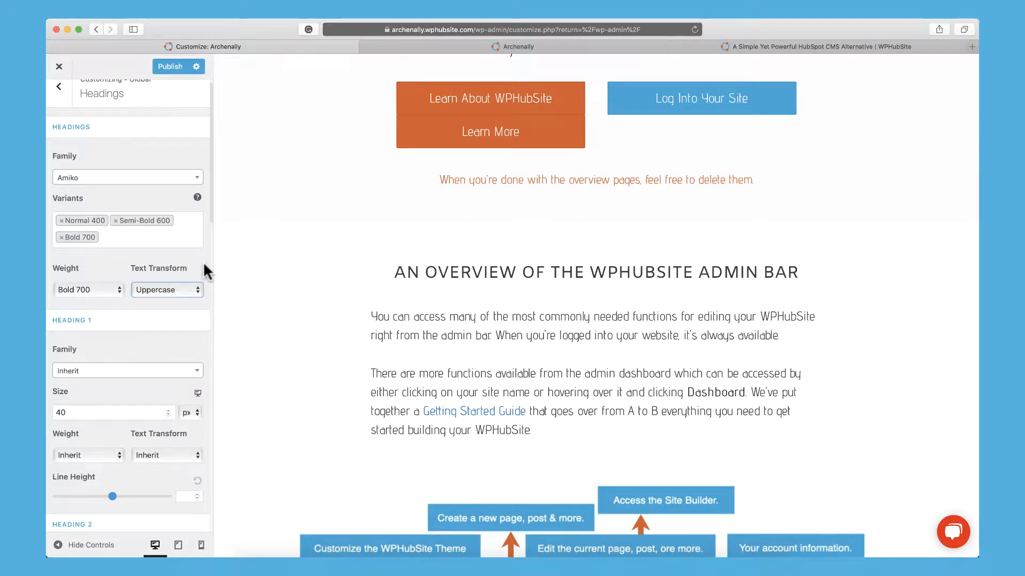
- Review the individual settings for Heading 1 through Heading 6, including the Heading 1 weight options, keeping them on Inherit
scroll(202, 262, down, 1)
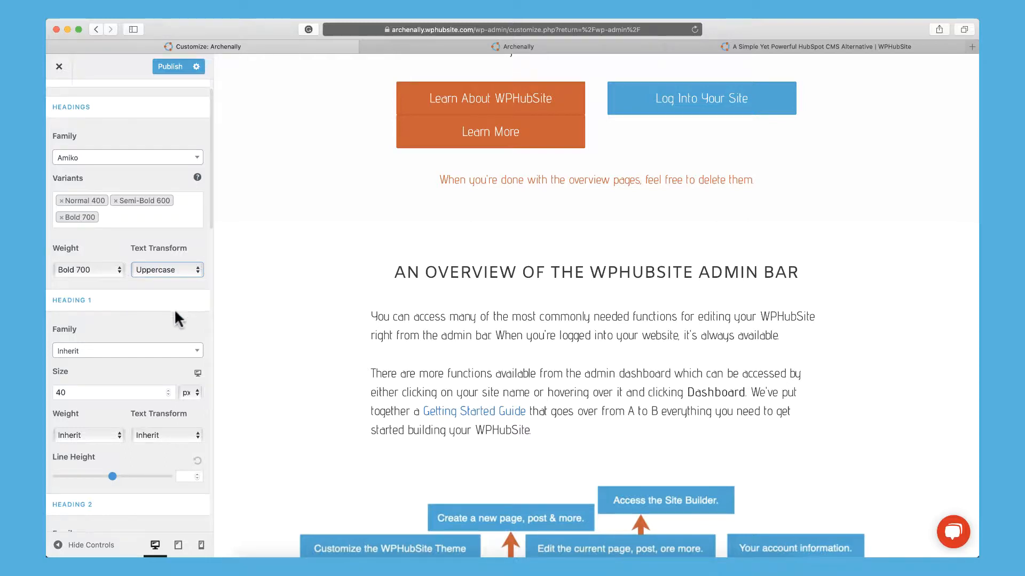
scroll(174, 309, down, 2)
scroll(149, 267, up, 2)
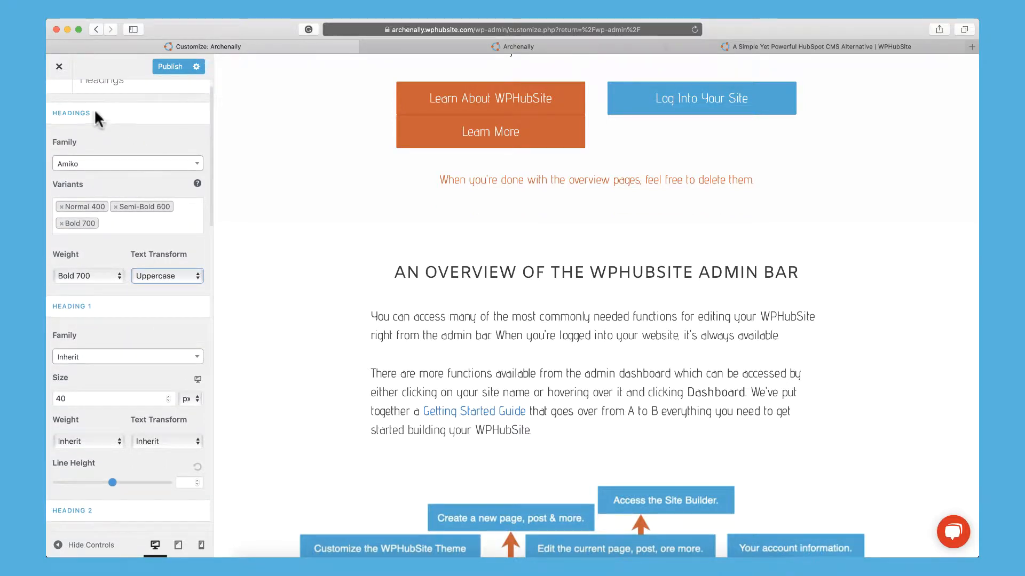
scroll(103, 298, down, 7)
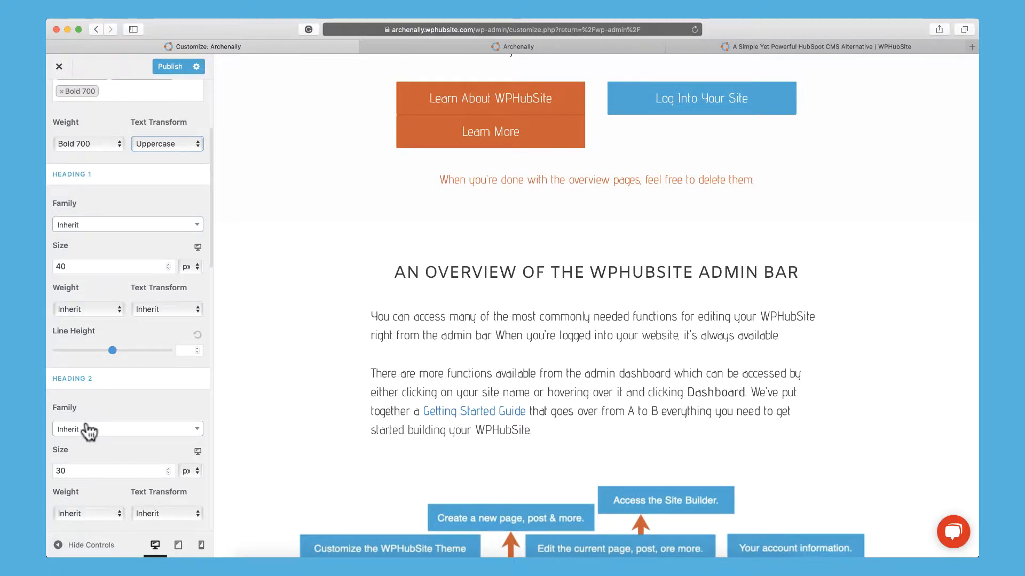
scroll(86, 411, down, 20)
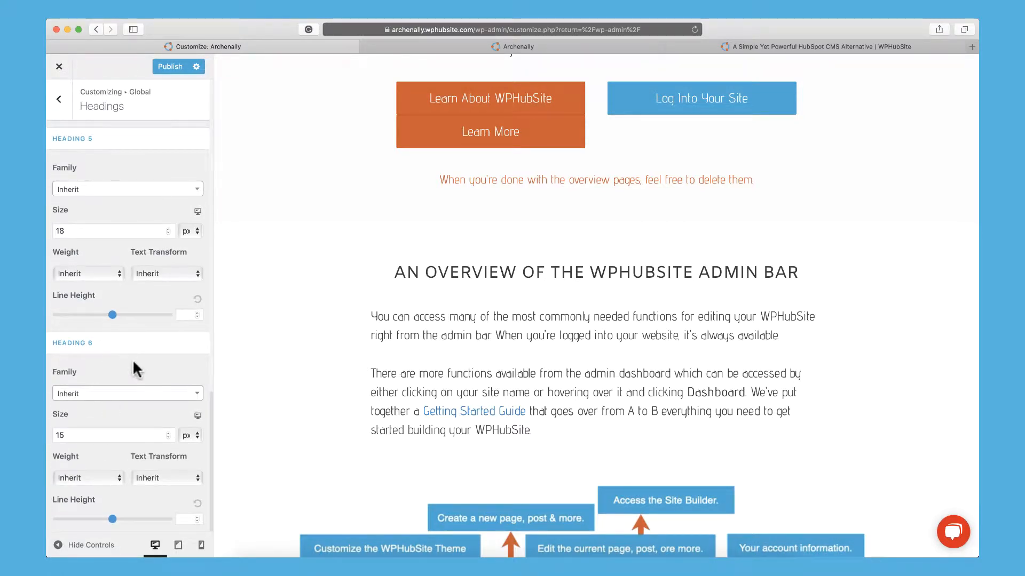
scroll(133, 360, up, 20)
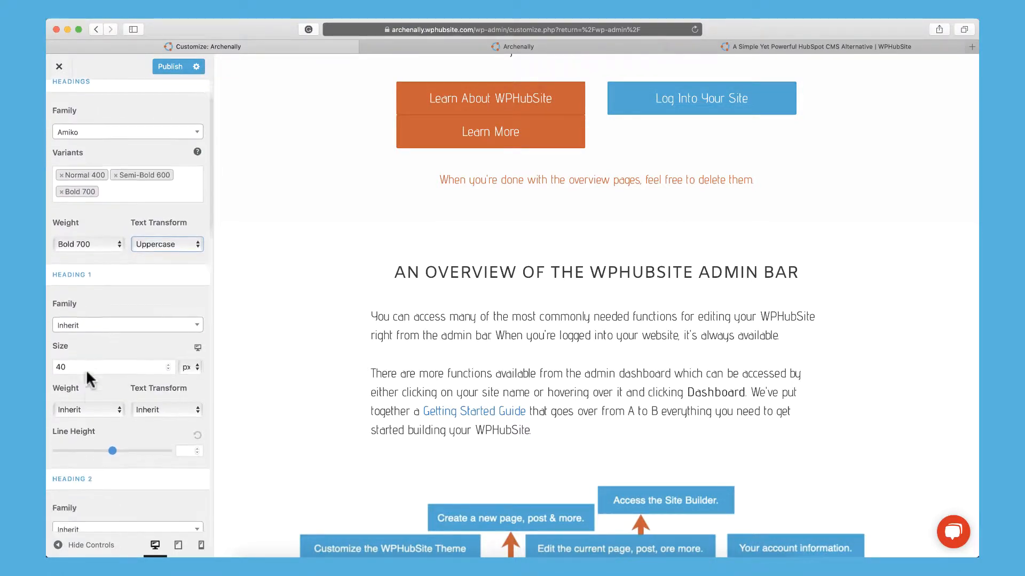
scroll(86, 369, down, 3)
click(99, 327)
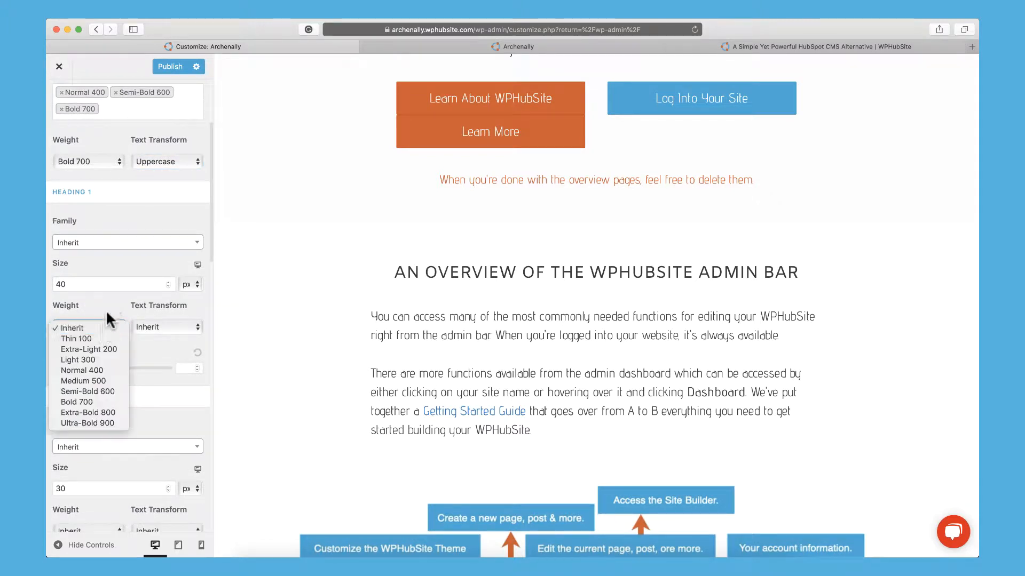
click(109, 319)
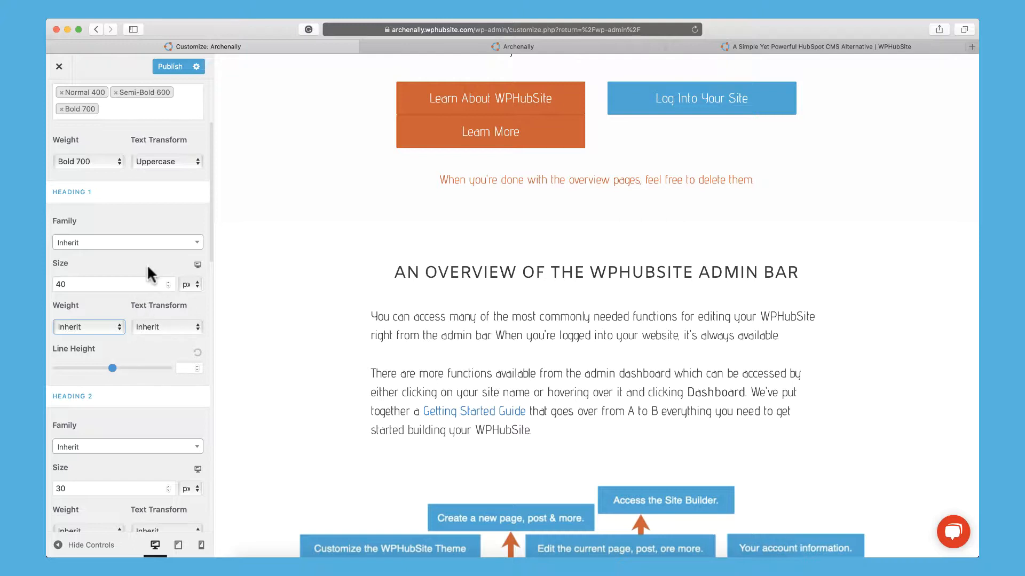
scroll(146, 265, up, 5)
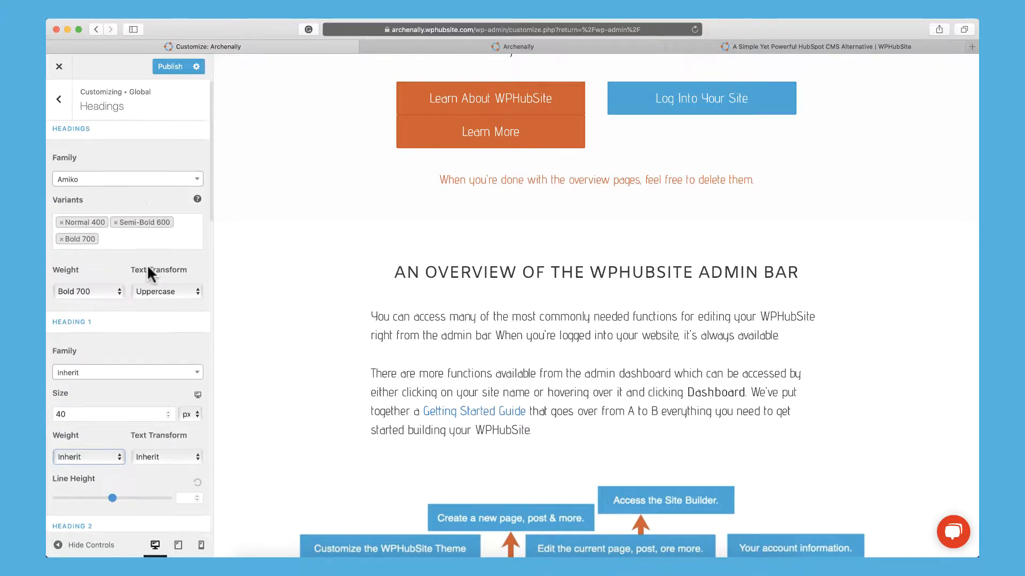
- Leave the typography settings and open the Base Colors section of the global Colors settings
click(61, 105)
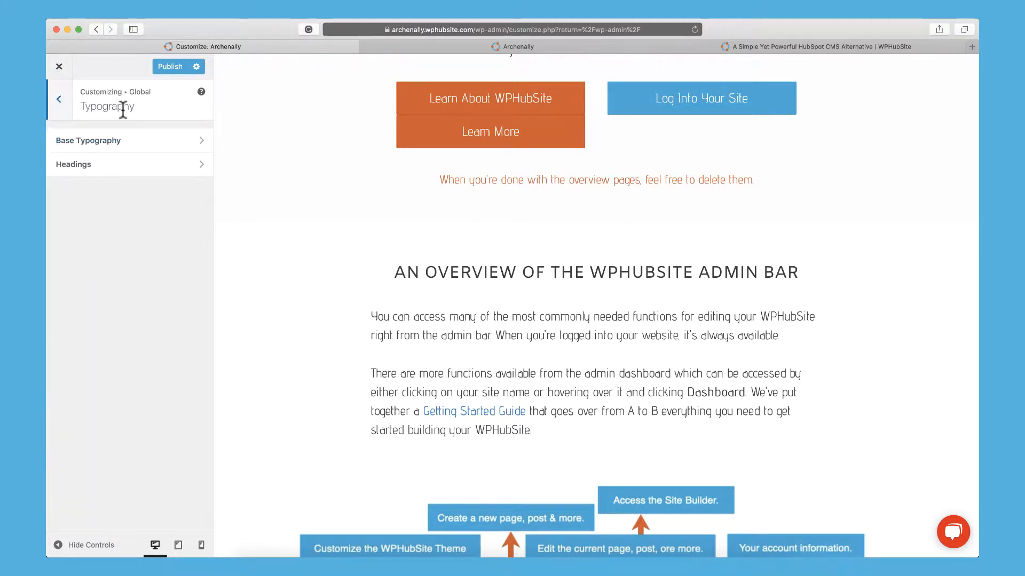
click(69, 104)
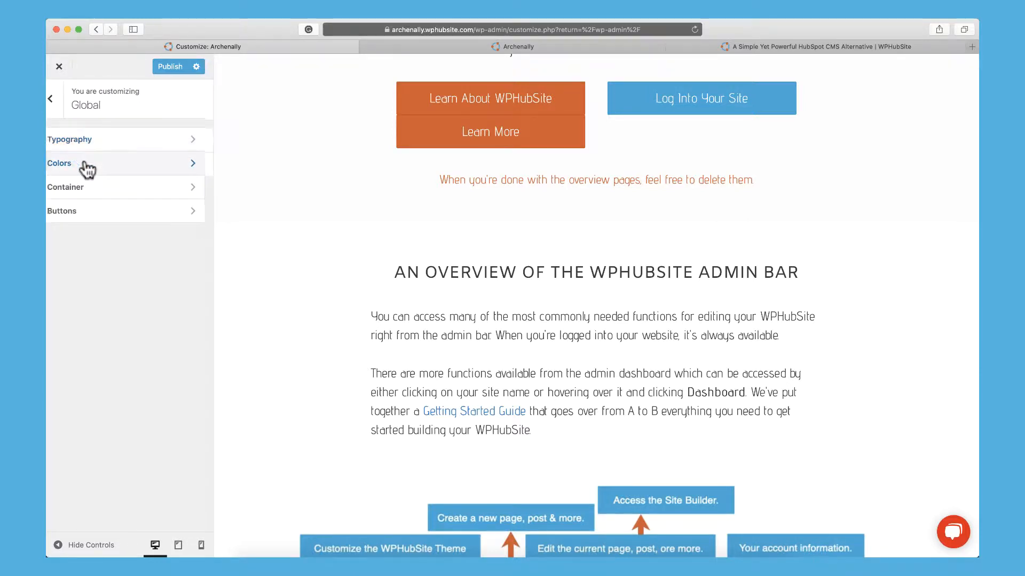
click(85, 166)
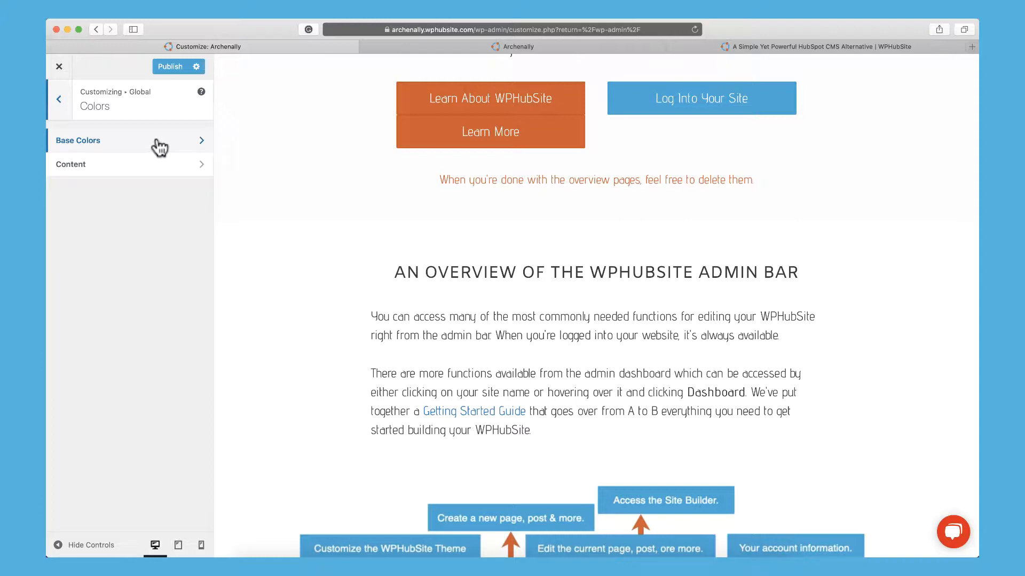
click(198, 142)
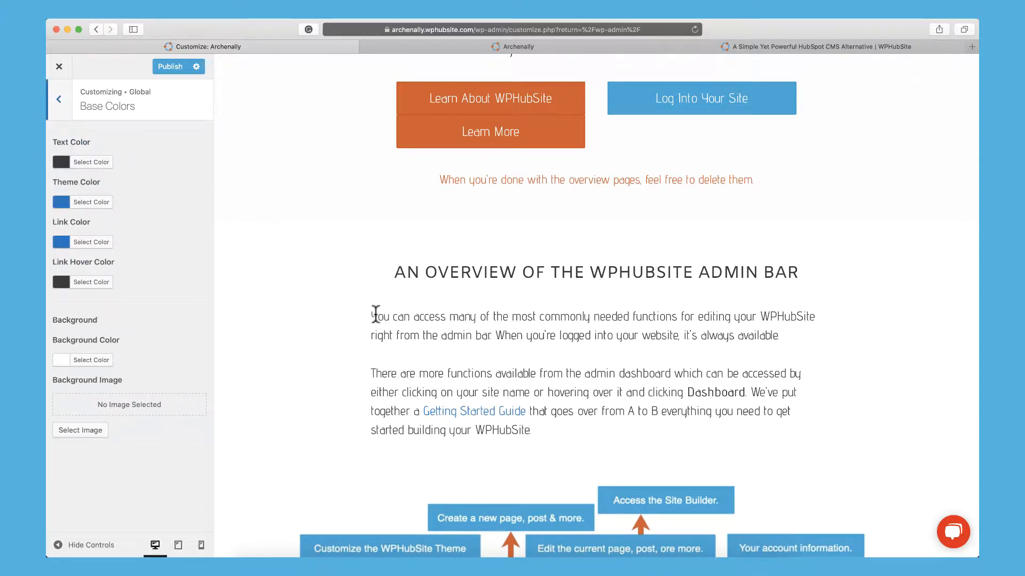
drag(370, 315, 493, 336)
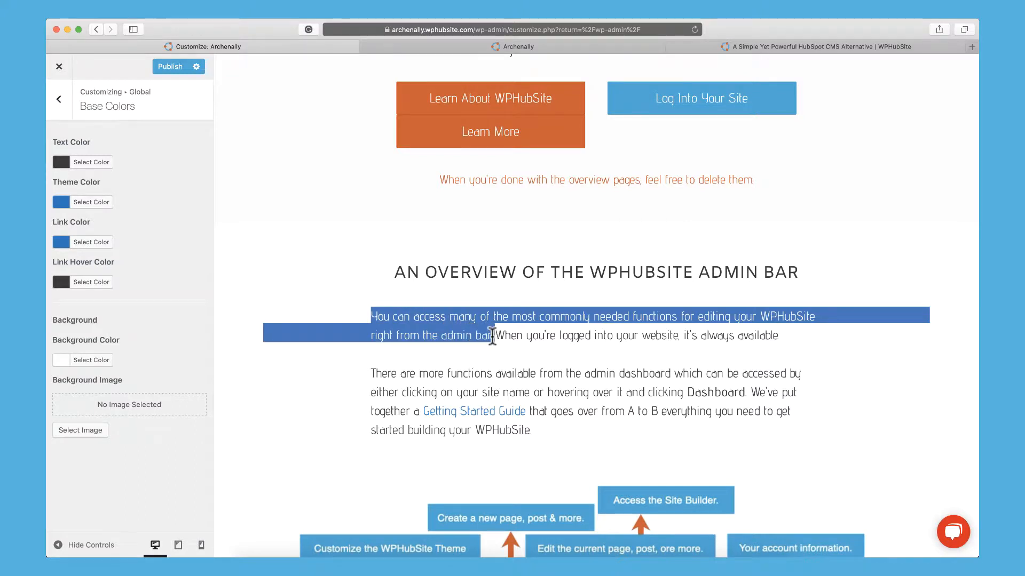
click(508, 336)
drag(377, 316, 423, 316)
click(432, 278)
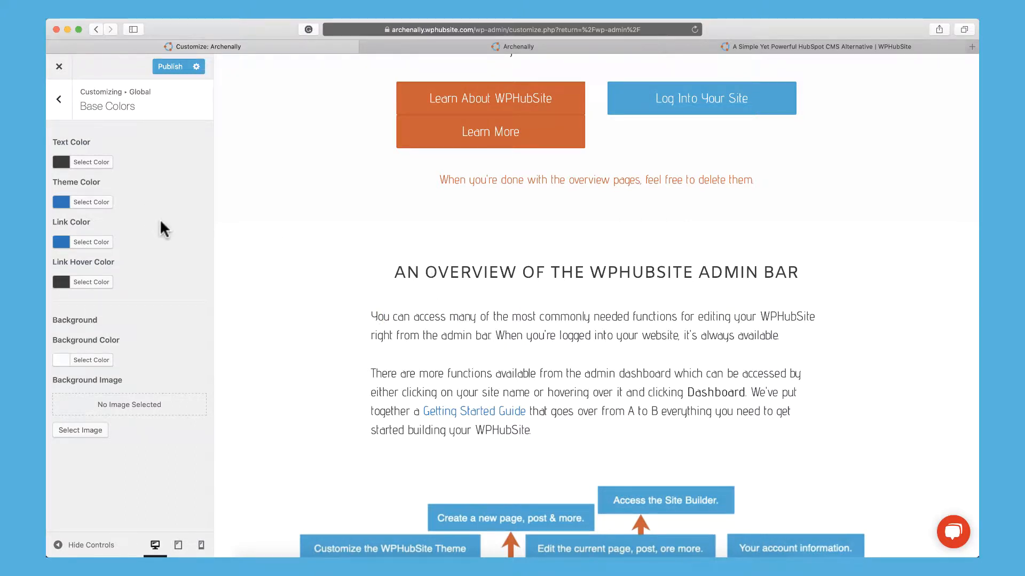
- Try the green preset as the base text color, and set it to the purple preset #8224e3 instead
click(91, 162)
click(128, 287)
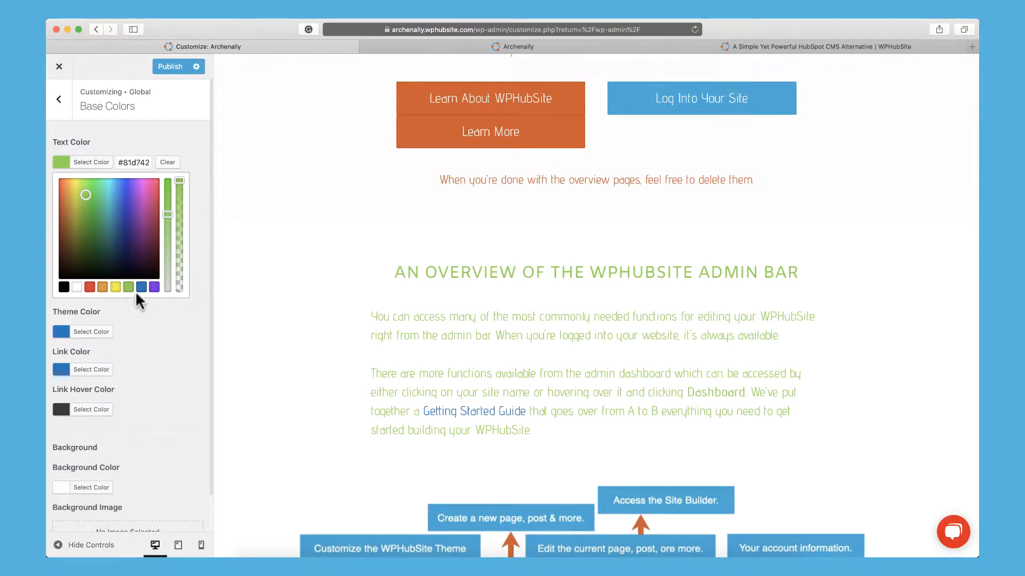
click(154, 287)
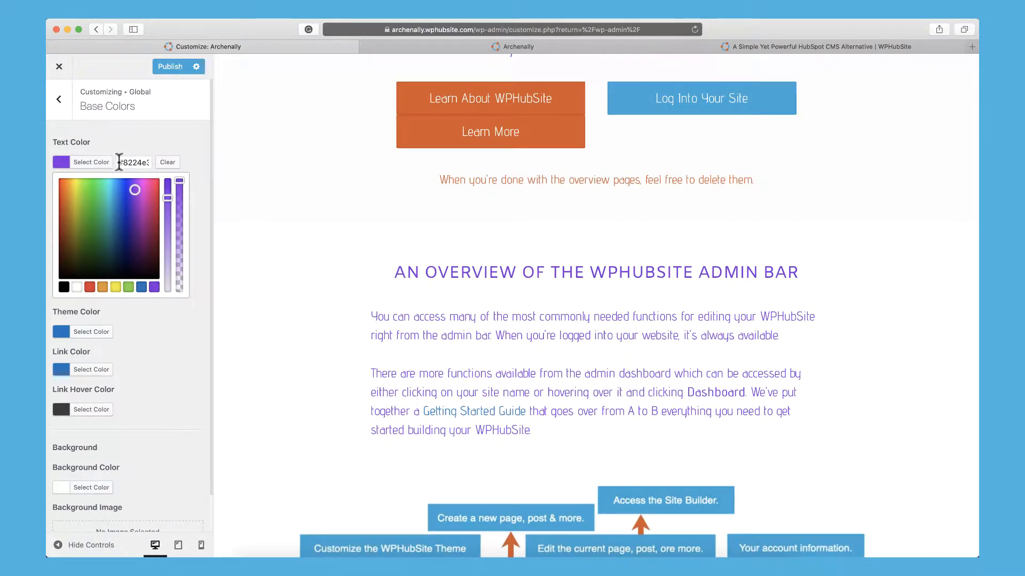
click(106, 162)
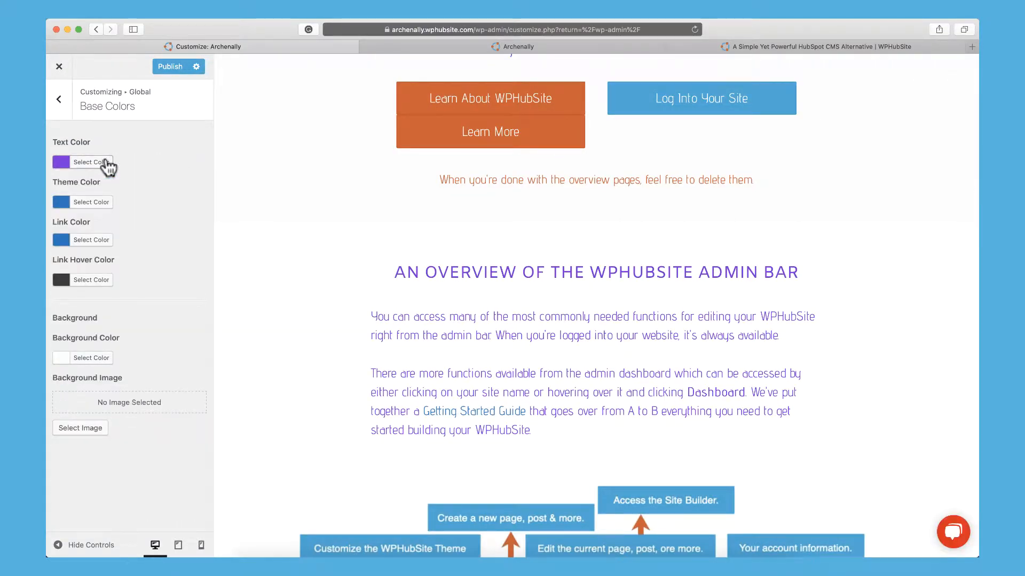
- Set the base theme color to the orange preset
click(91, 202)
click(102, 323)
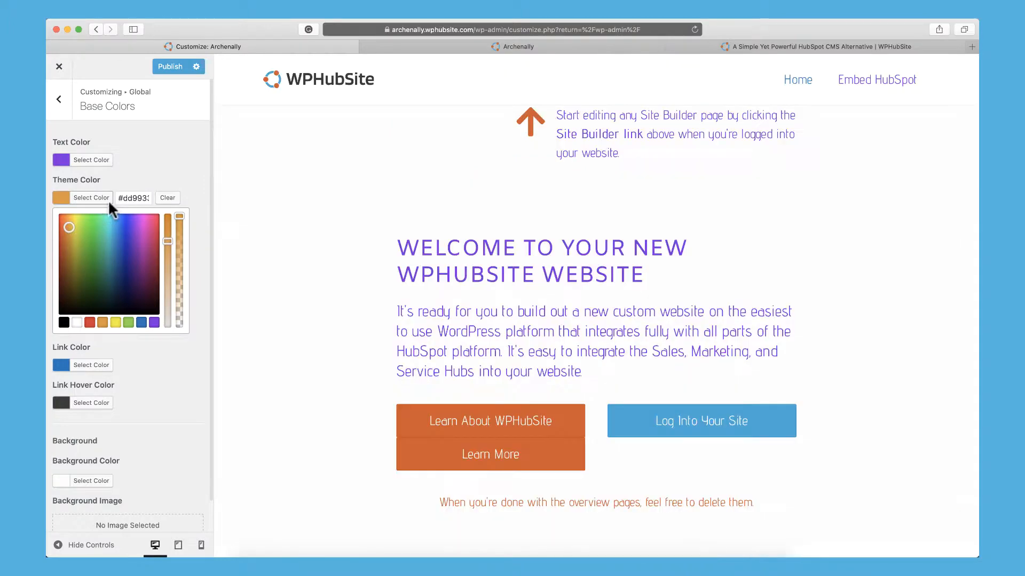
- Check the page preview with the new theme color, and set the base link color to the orange preset
scroll(360, 233, down, 1)
scroll(361, 233, up, 8)
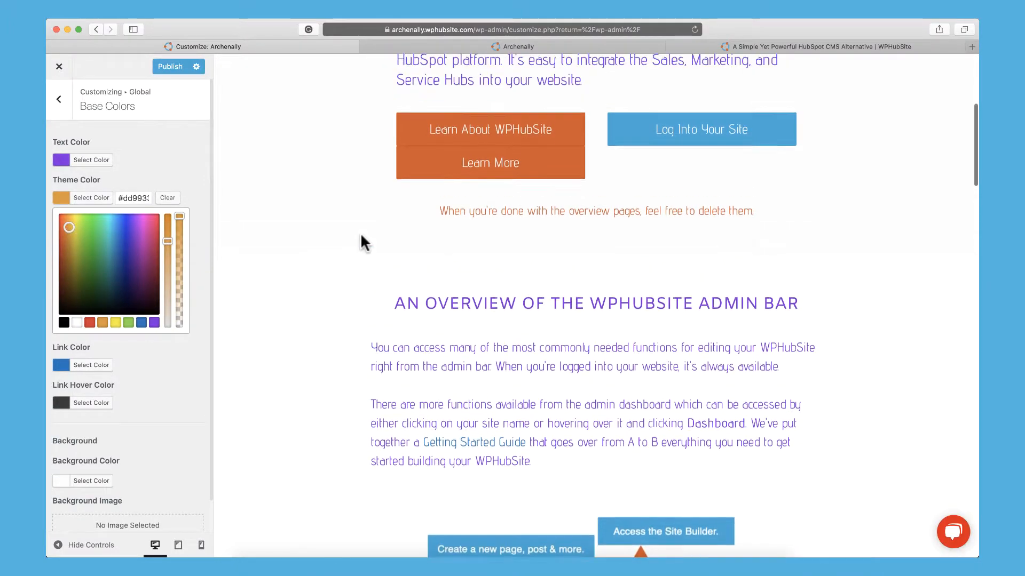
scroll(360, 233, down, 1)
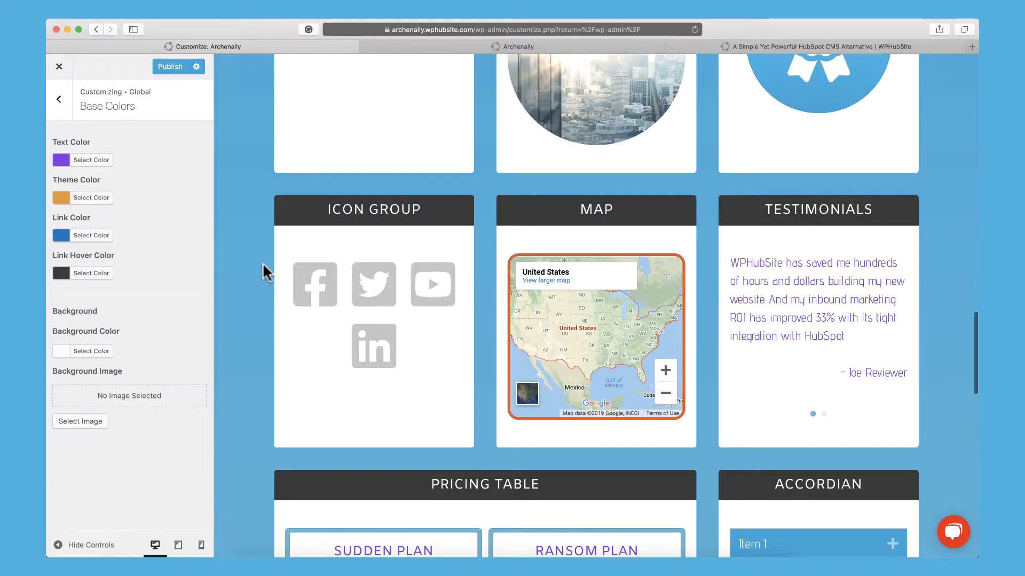
scroll(263, 262, down, 15)
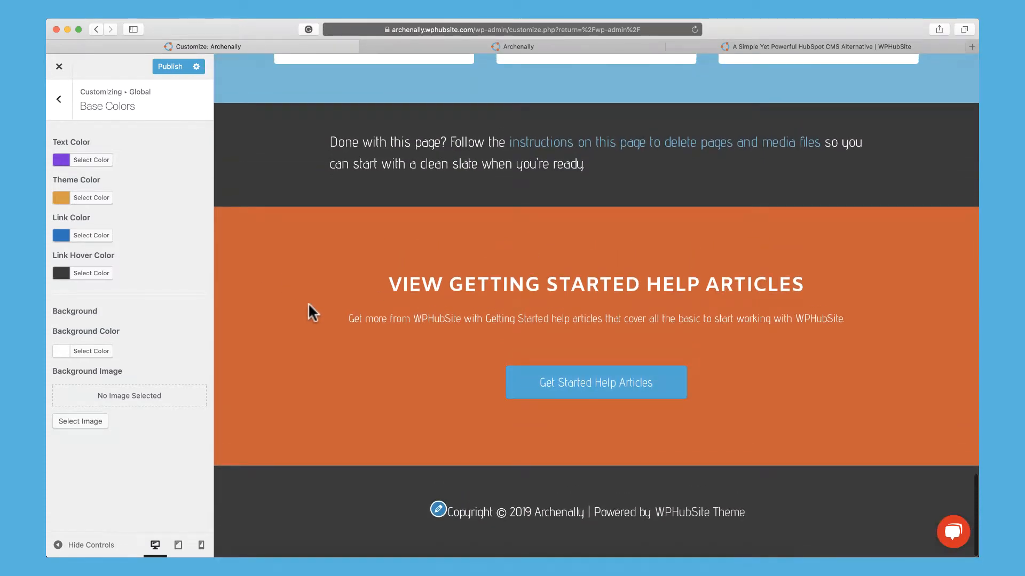
scroll(308, 303, up, 15)
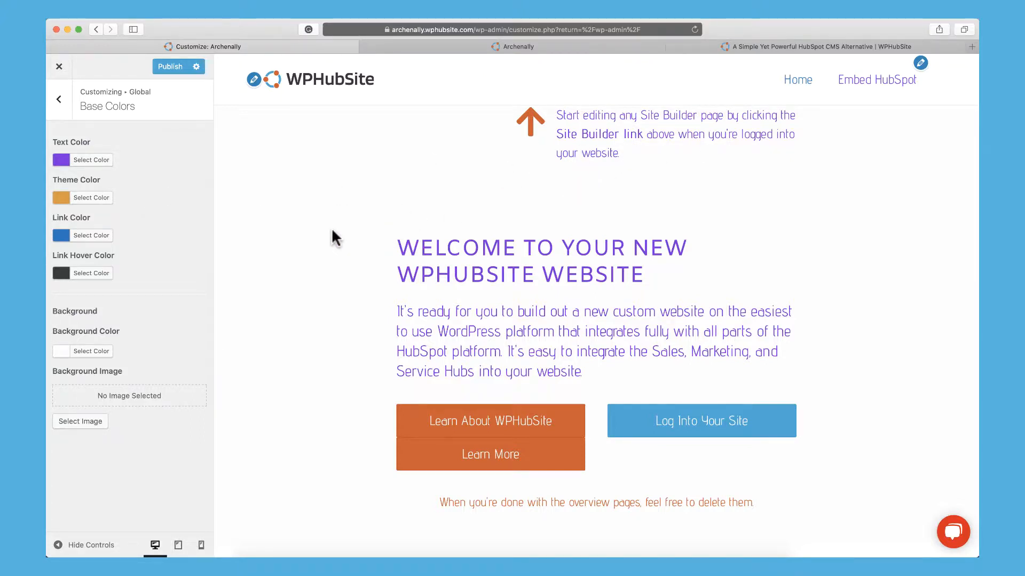
click(101, 236)
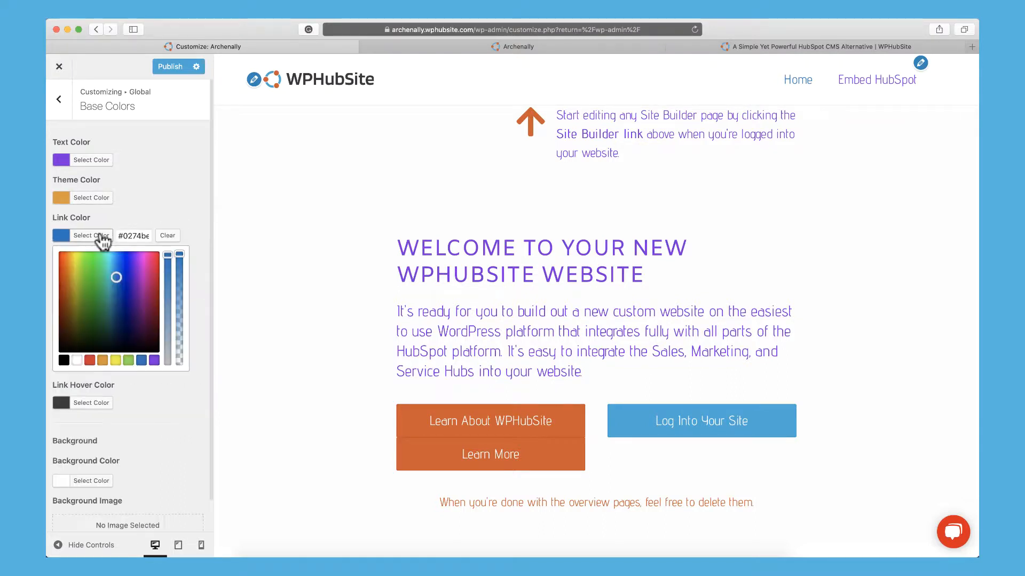
click(102, 360)
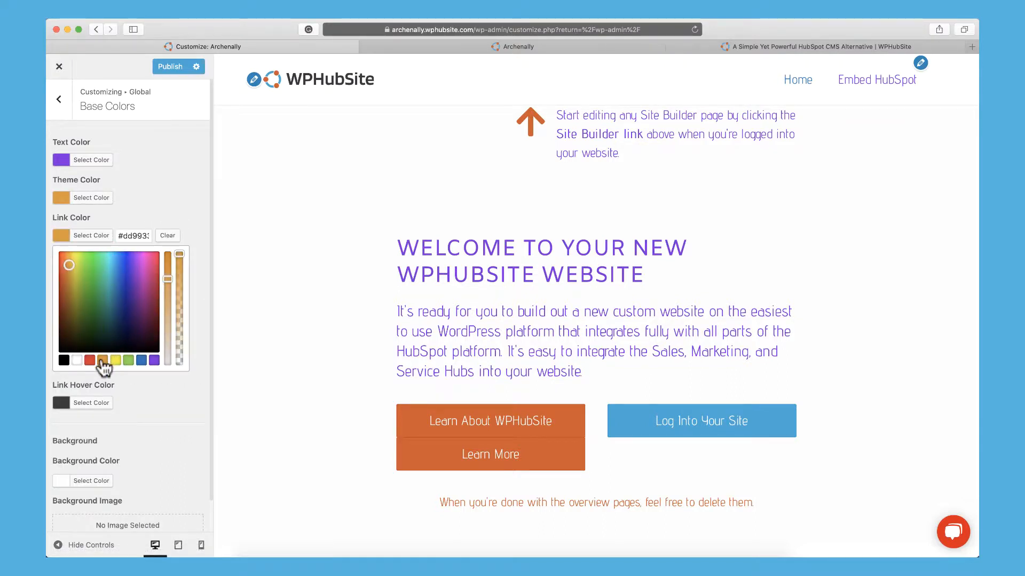
click(97, 237)
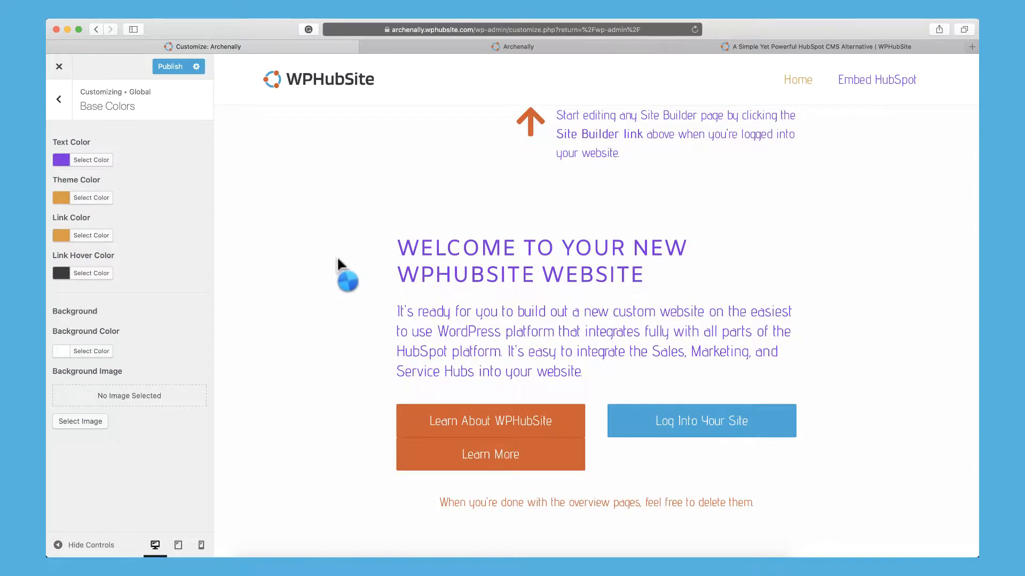
- Set the link hover color in the base colors to the red preset
scroll(384, 261, down, 10)
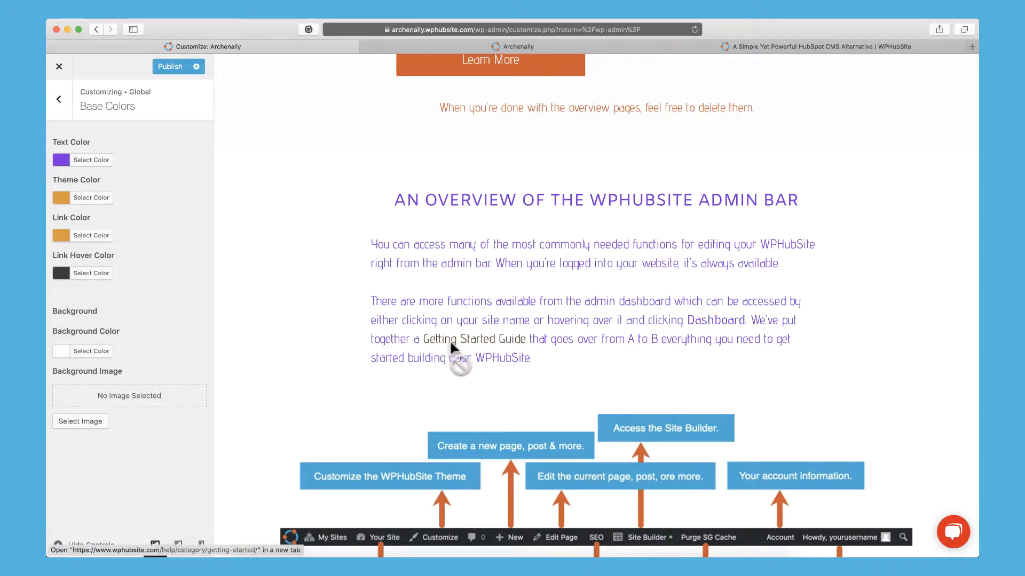
click(91, 273)
click(89, 398)
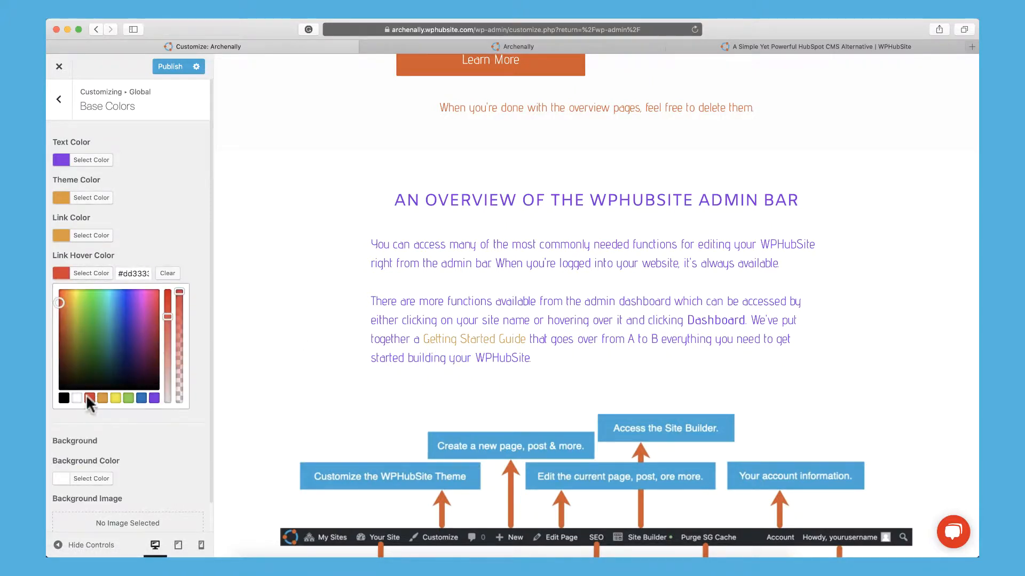
click(167, 209)
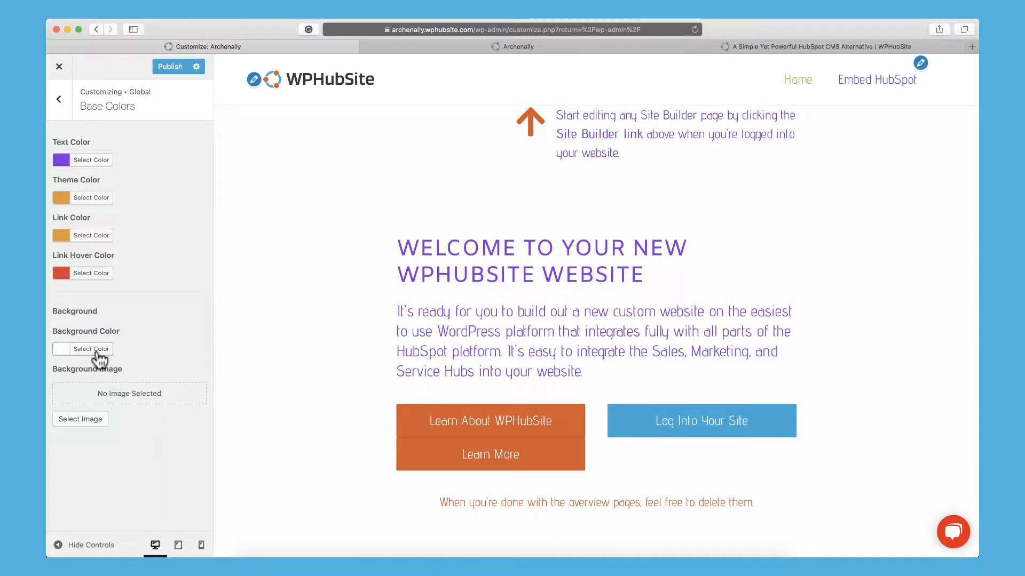
- Set the site's background color to the orange preset
click(100, 360)
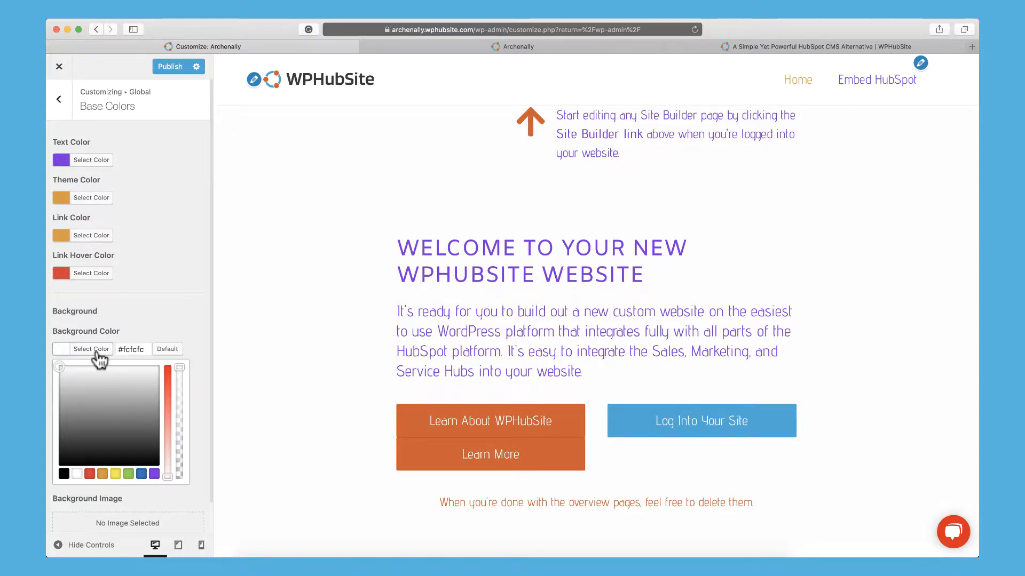
click(102, 474)
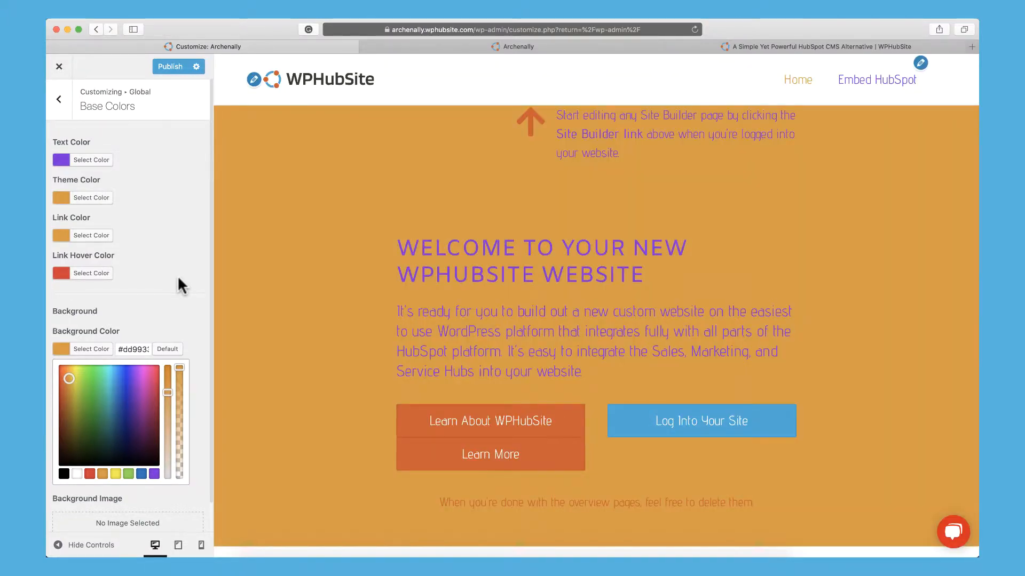
click(102, 354)
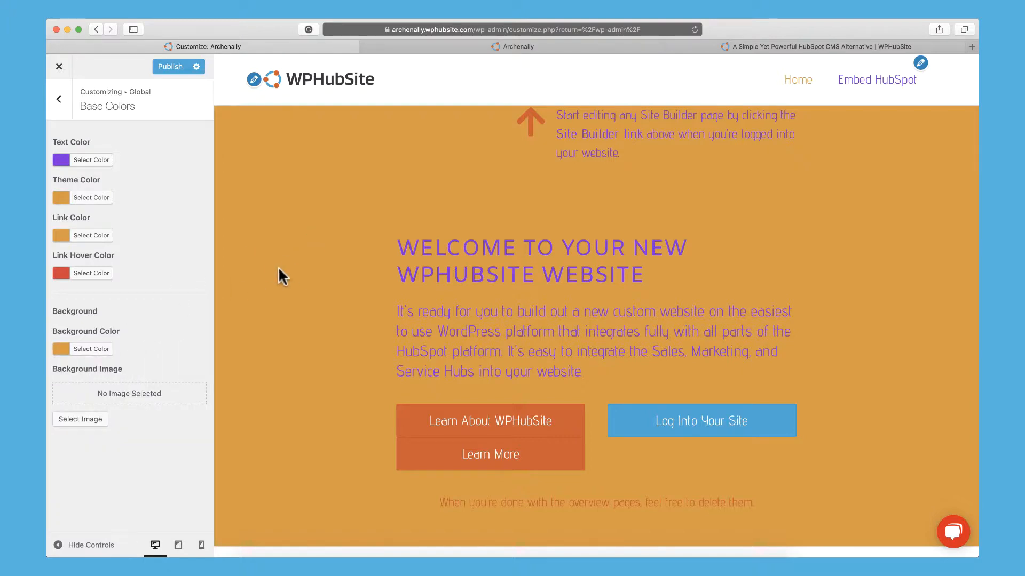
- In the global Content colors, try the green preset #81d742 as the Heading 1 color, and set it to the white preset instead
click(67, 99)
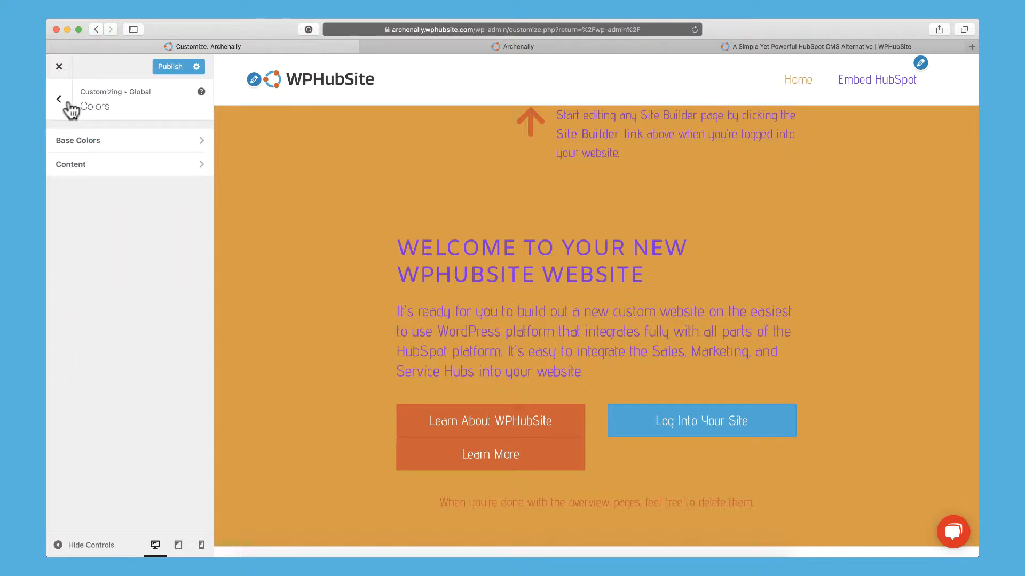
click(102, 168)
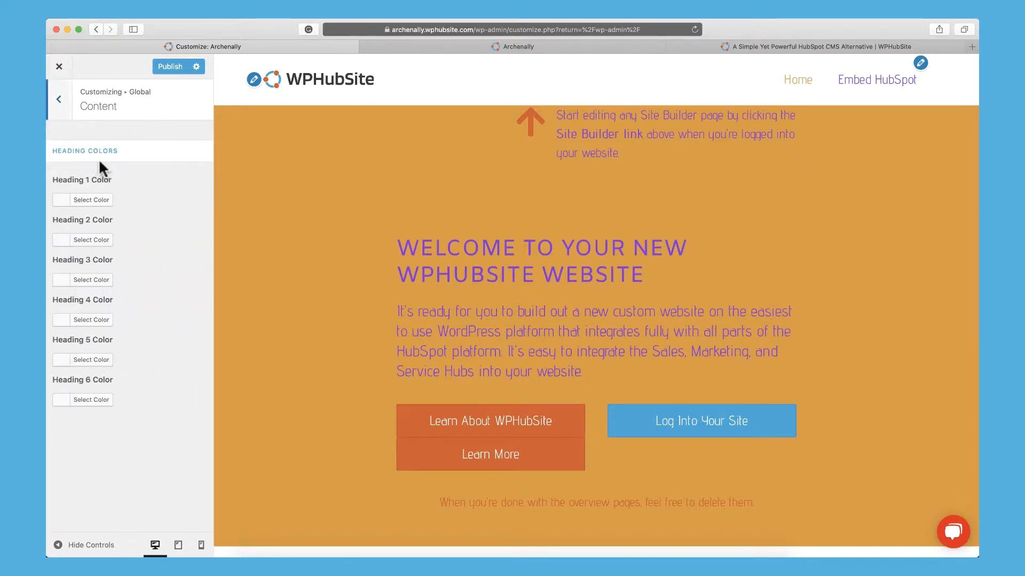
click(93, 202)
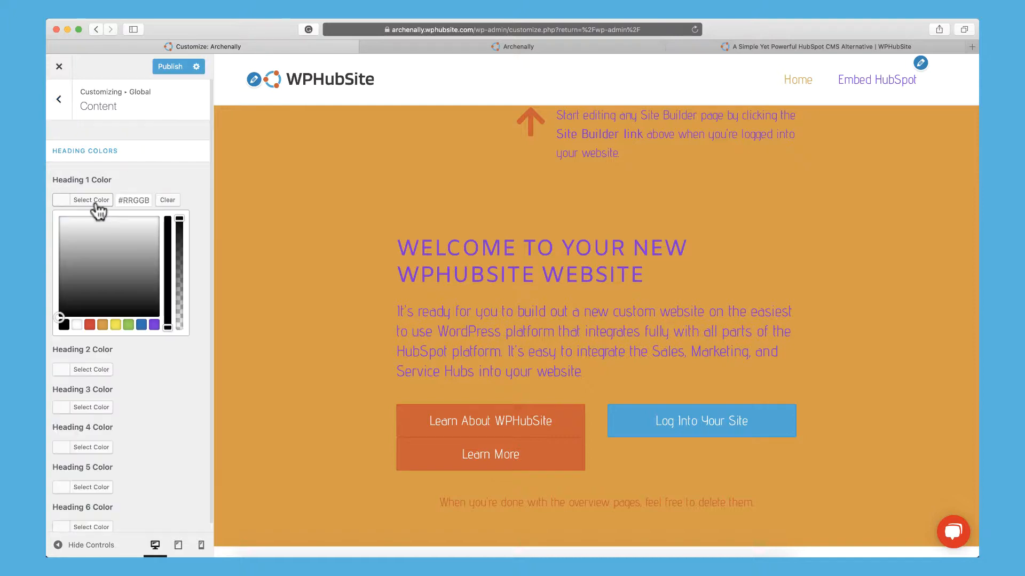
click(128, 325)
click(198, 198)
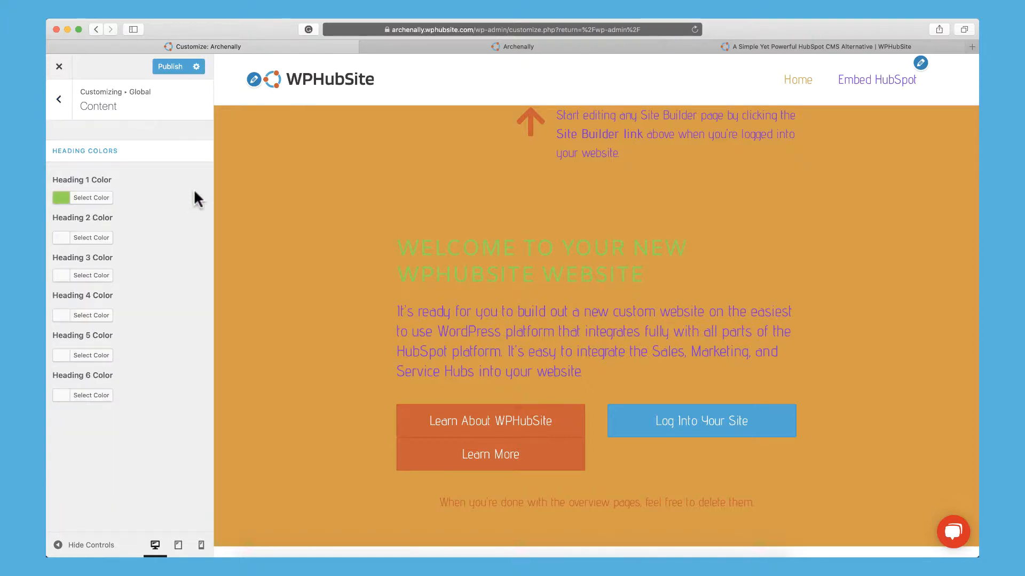
click(108, 200)
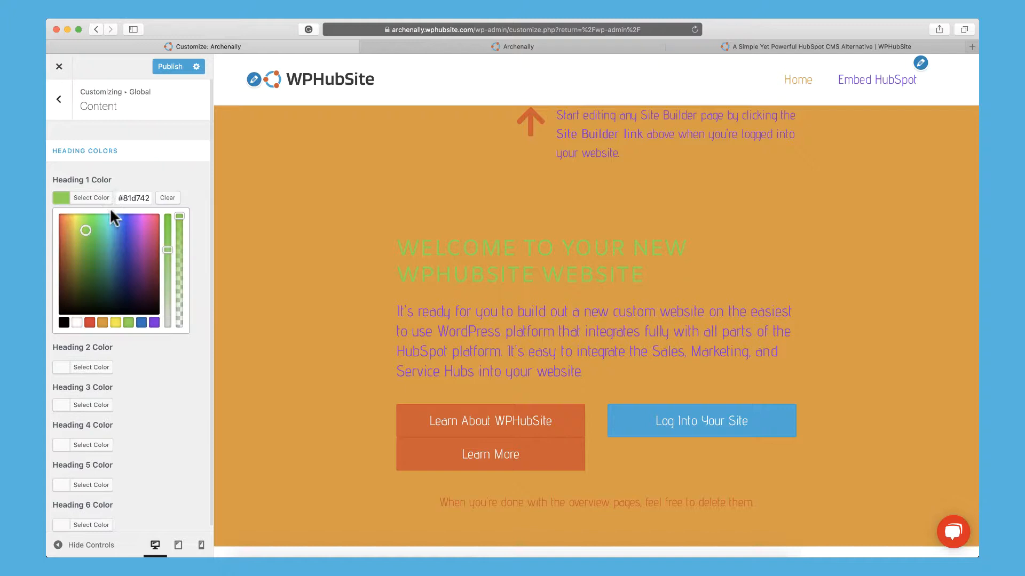
click(76, 322)
click(168, 198)
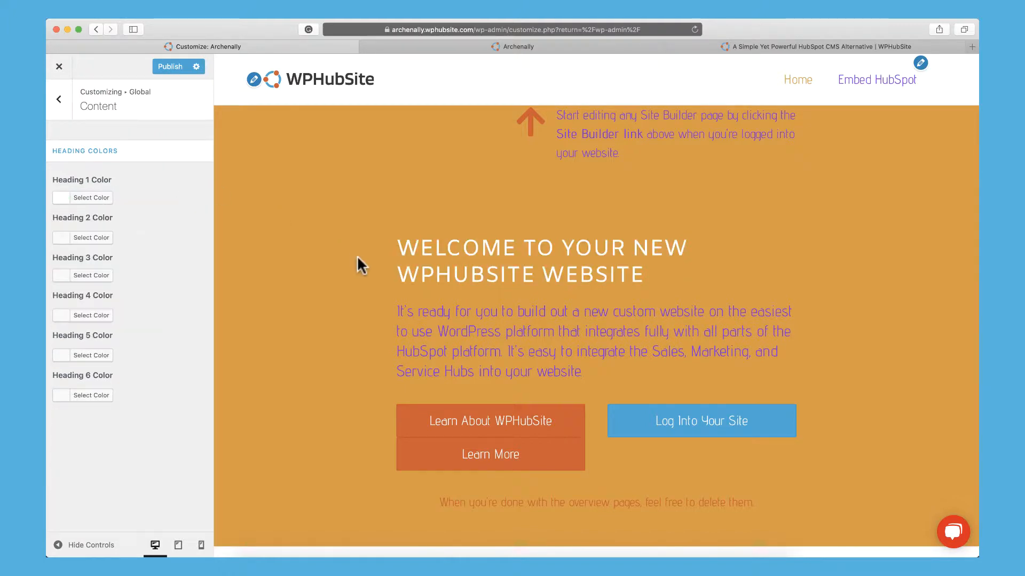
scroll(357, 256, down, 1)
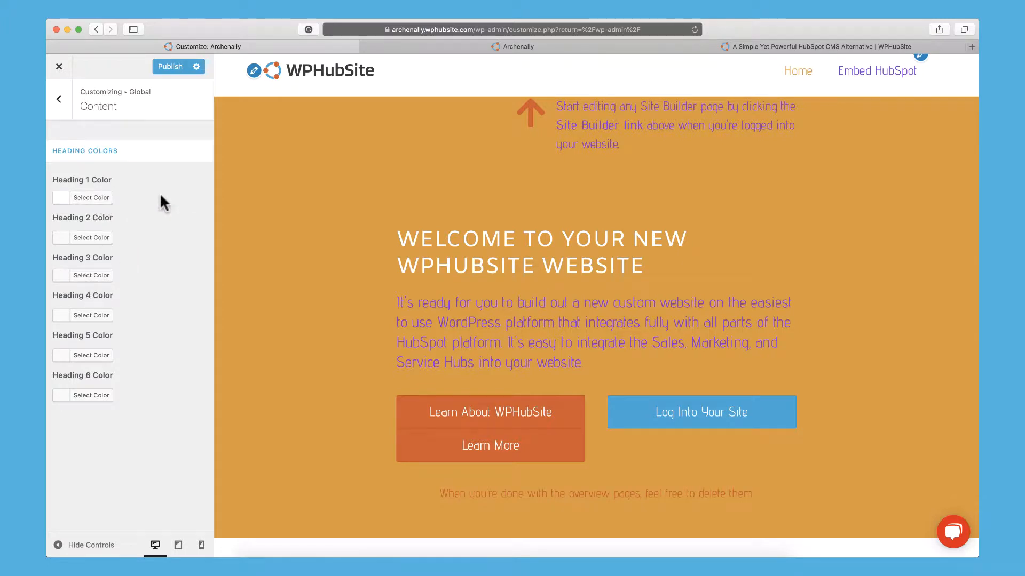
- Leave the Colors settings and open the global Container settings
click(66, 106)
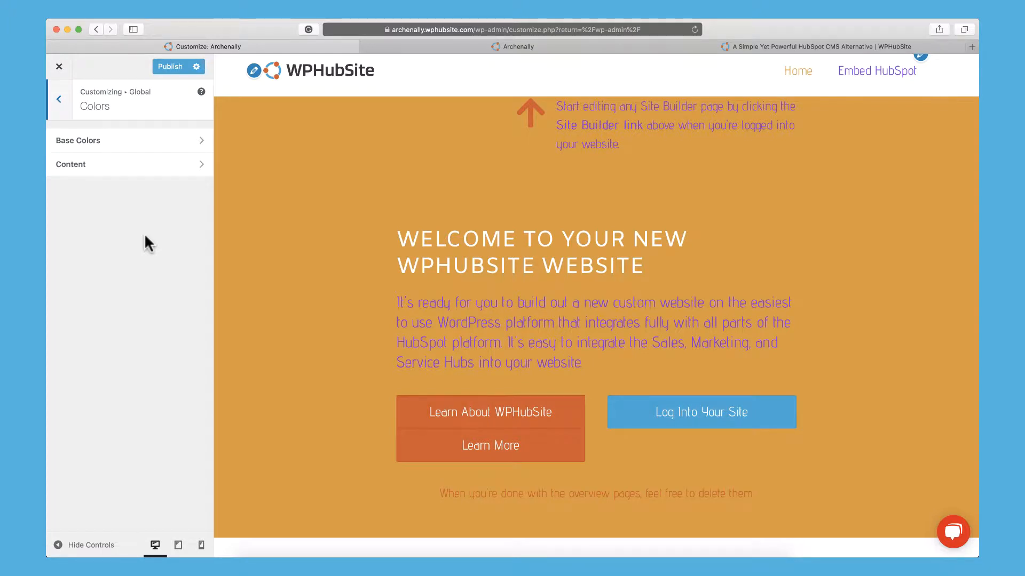
scroll(261, 210, up, 1)
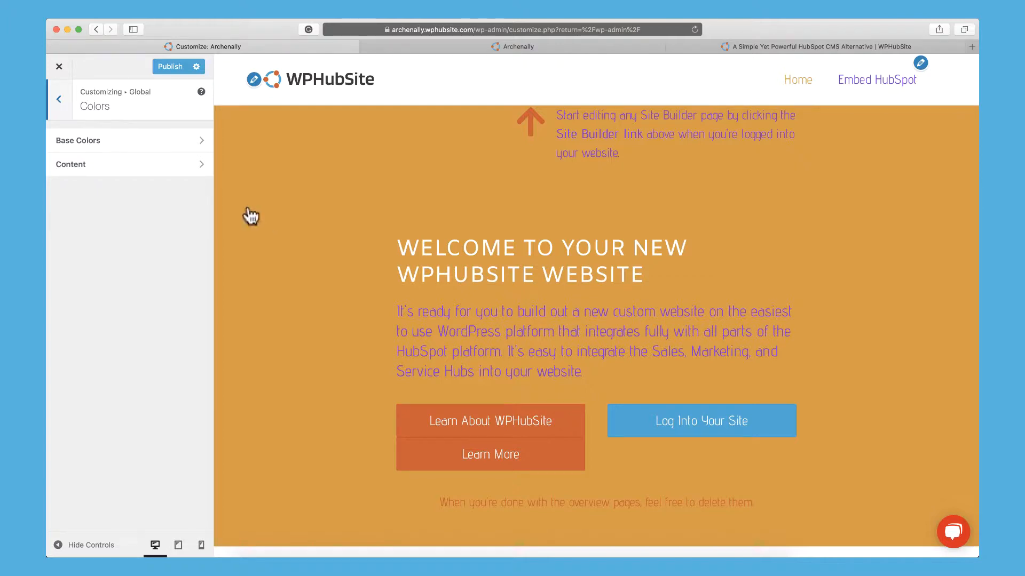
click(72, 104)
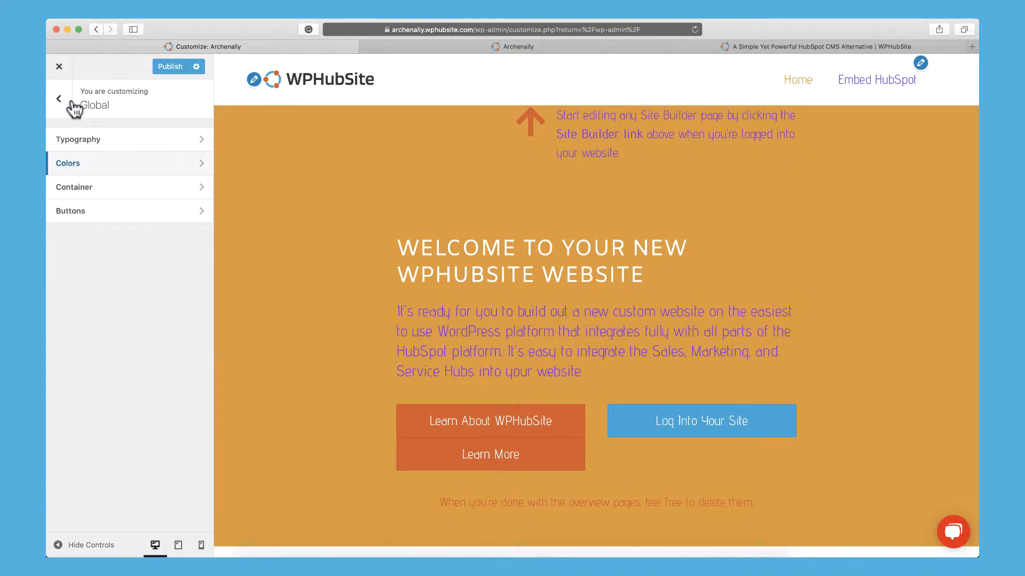
click(96, 188)
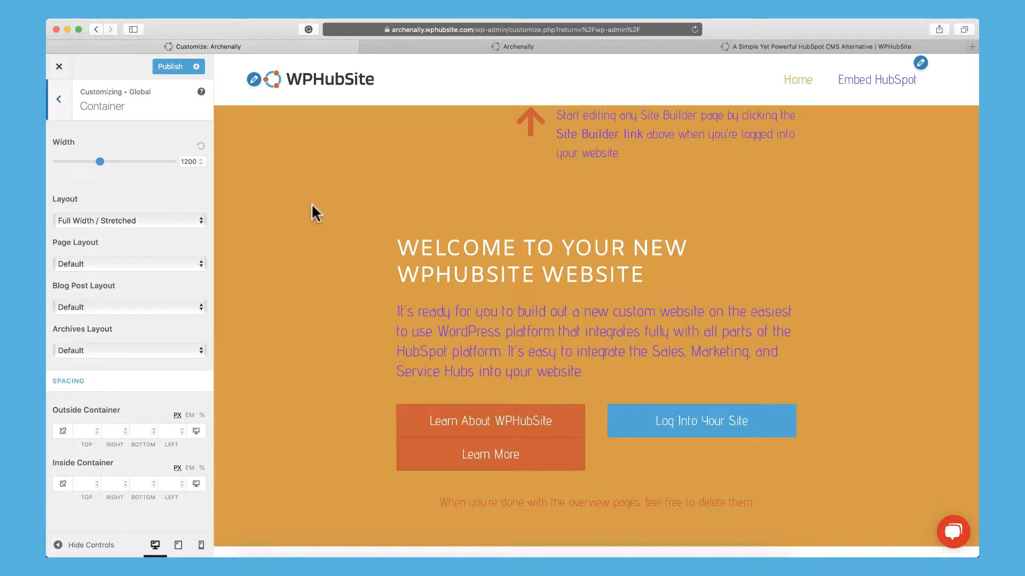
scroll(367, 217, down, 2)
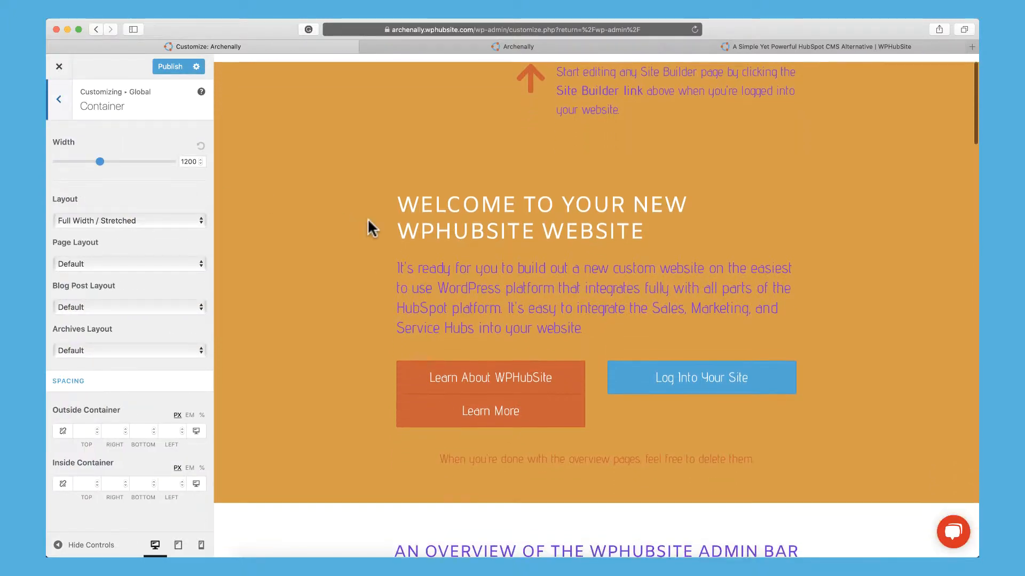
scroll(367, 218, up, 2)
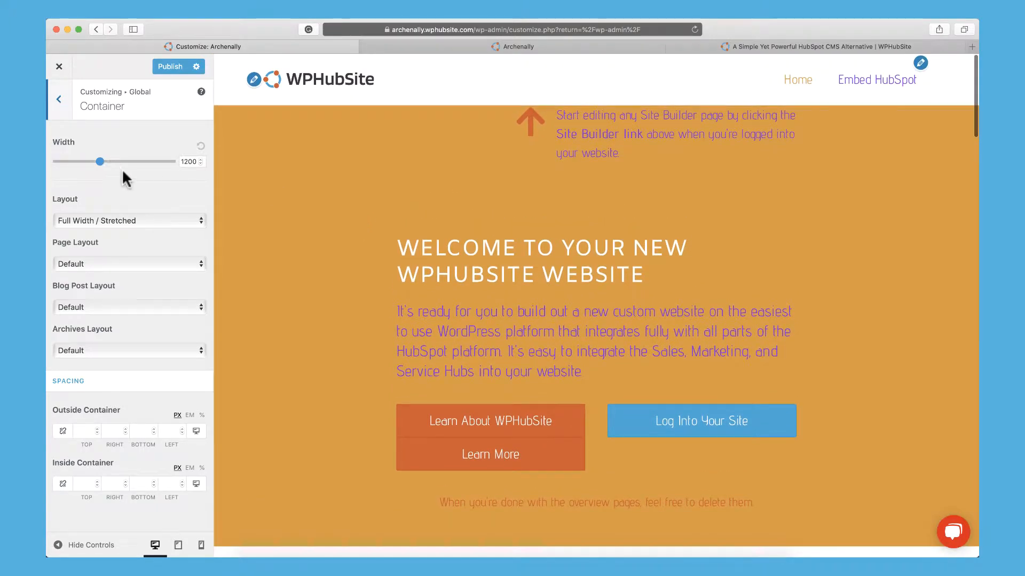
- Try the Content Boxed and Boxed container layouts, compare them in the page preview, and return to Content Boxed
click(182, 196)
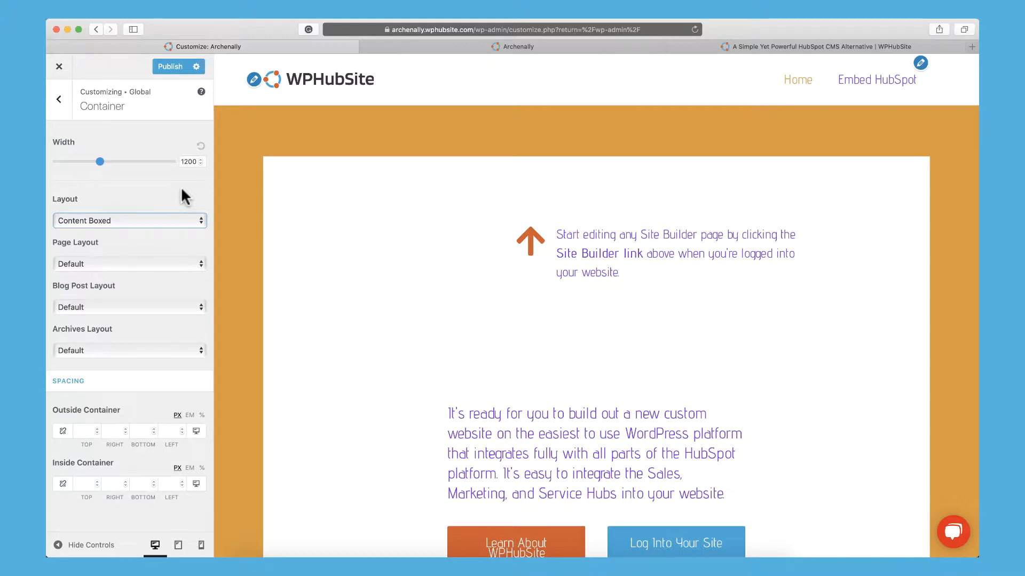
click(158, 219)
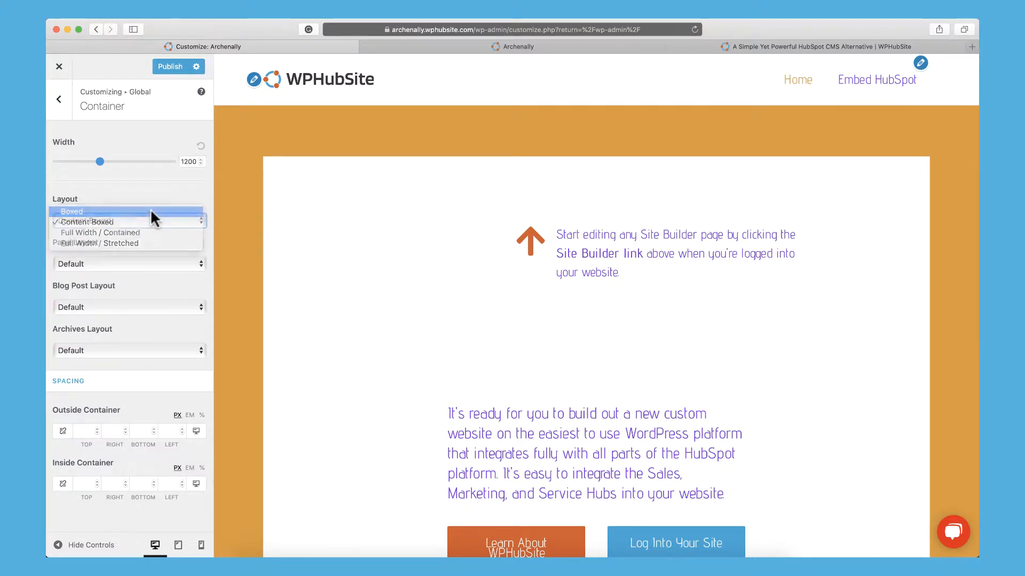
click(150, 212)
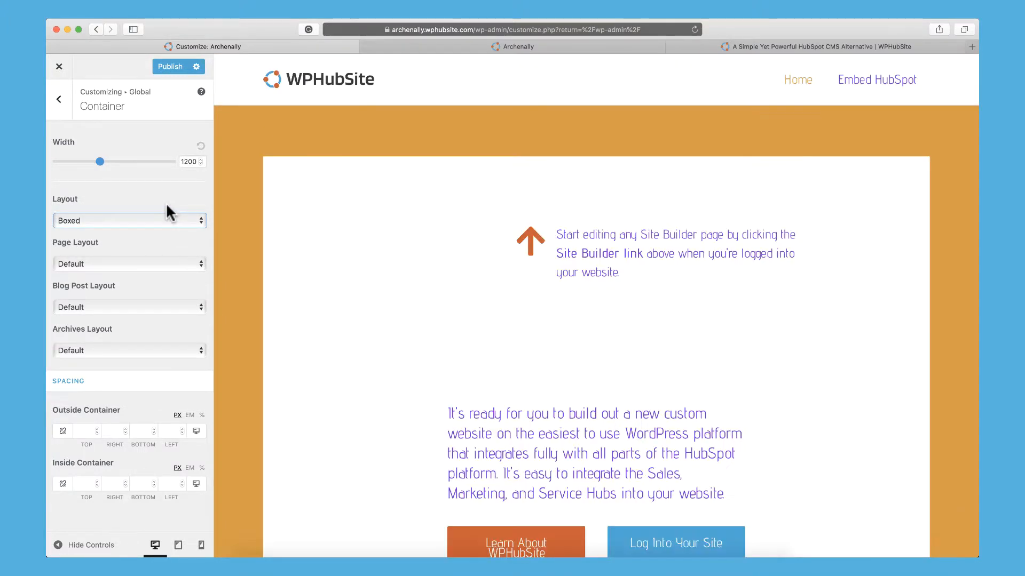
scroll(320, 243, down, 5)
scroll(324, 246, down, 20)
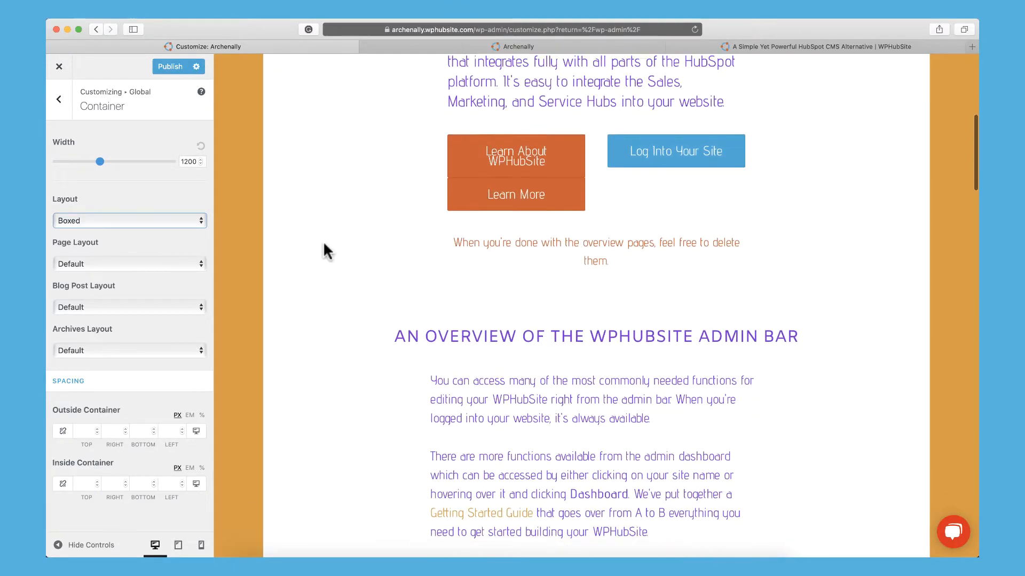
scroll(329, 227, up, 15)
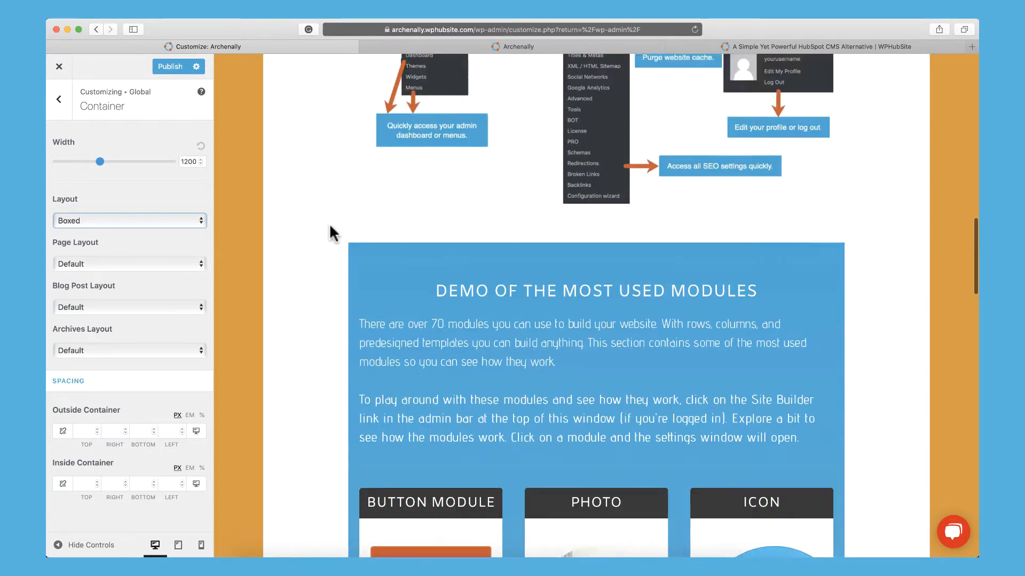
click(191, 220)
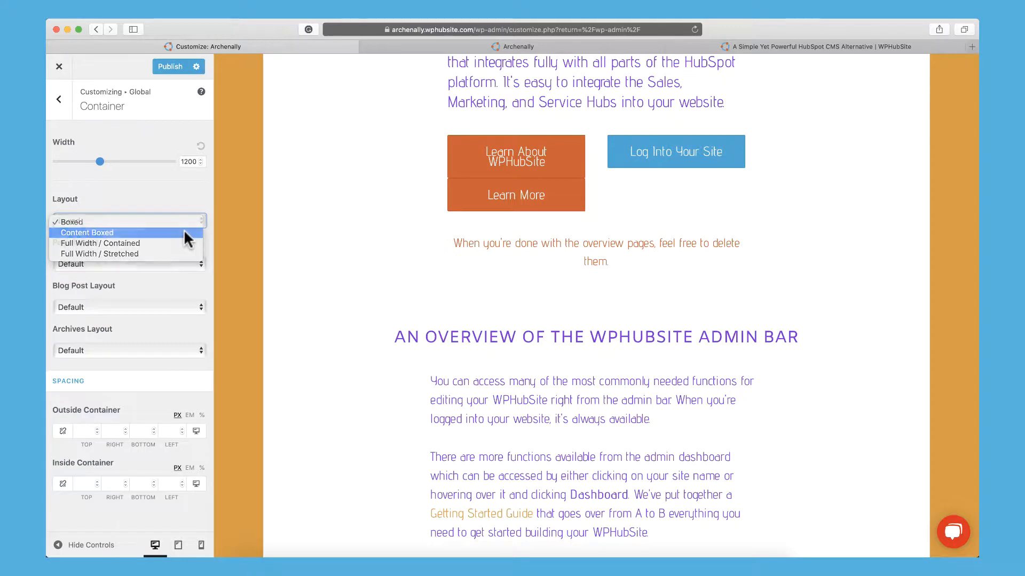
click(184, 232)
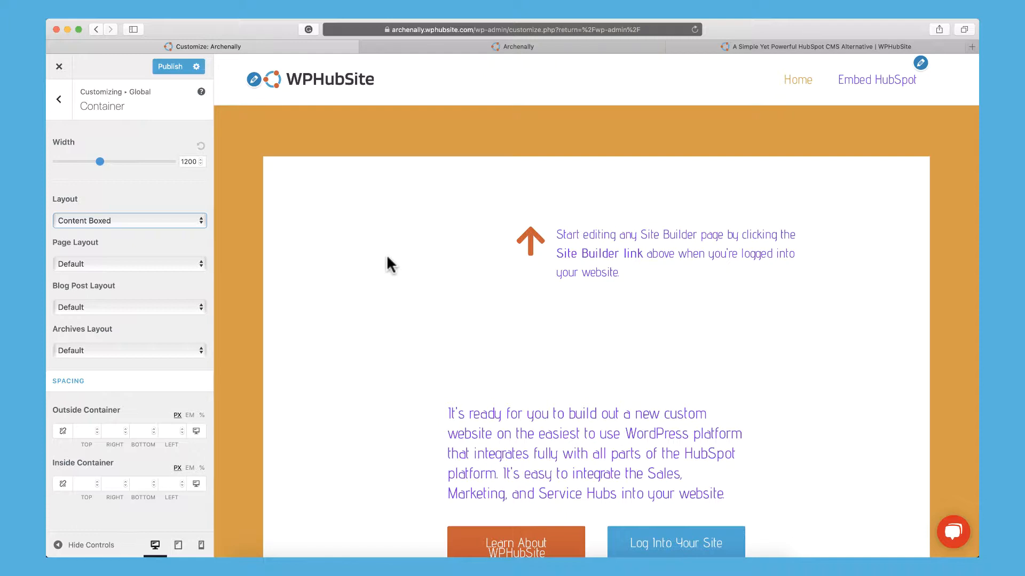
- Set the container layout to Full Width / Contained
click(130, 223)
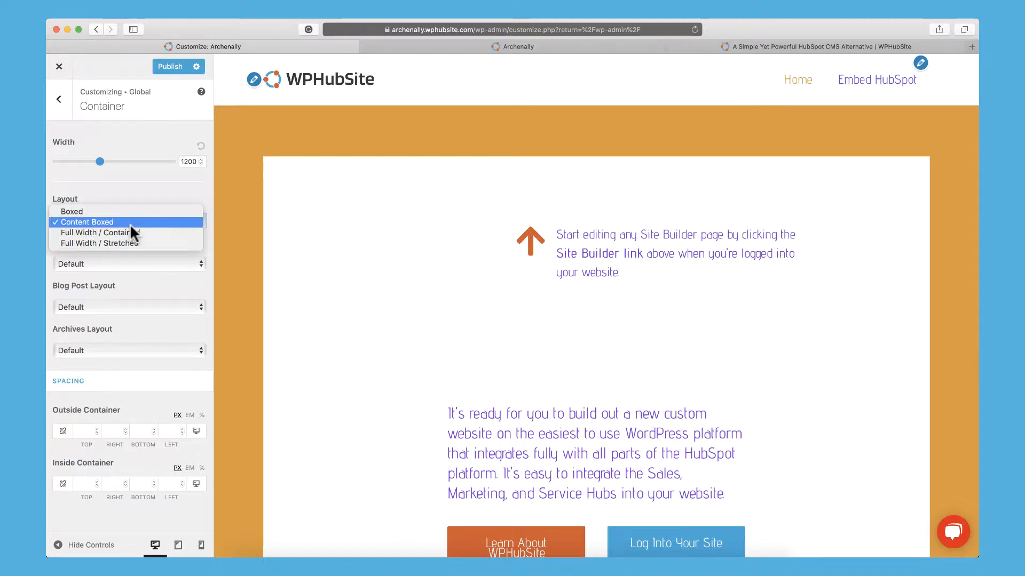
key(Escape)
click(130, 228)
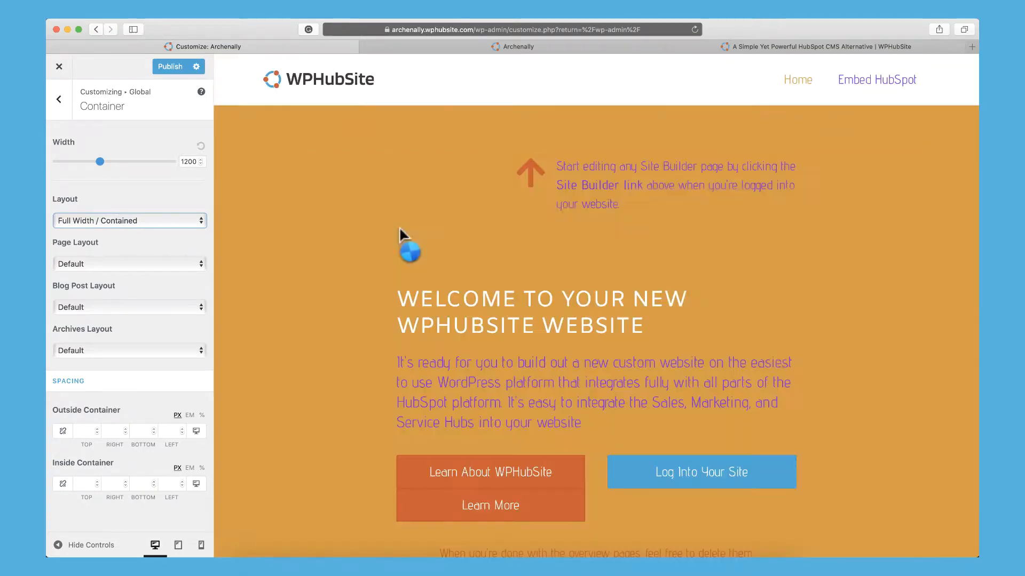
- Examine the Full Width / Contained layout down the page preview and select the container's width value
scroll(345, 296, down, 3)
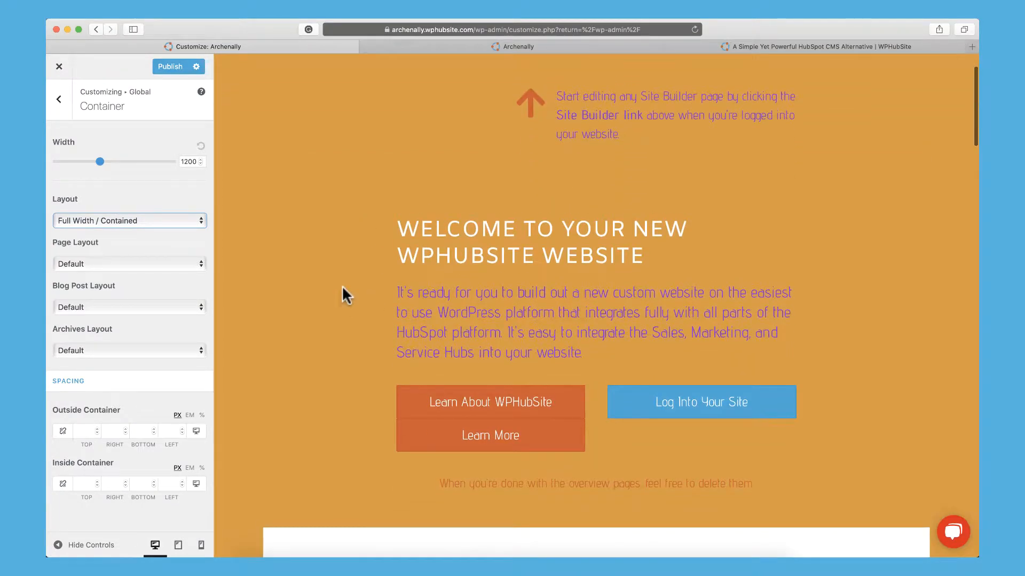
scroll(341, 284, down, 10)
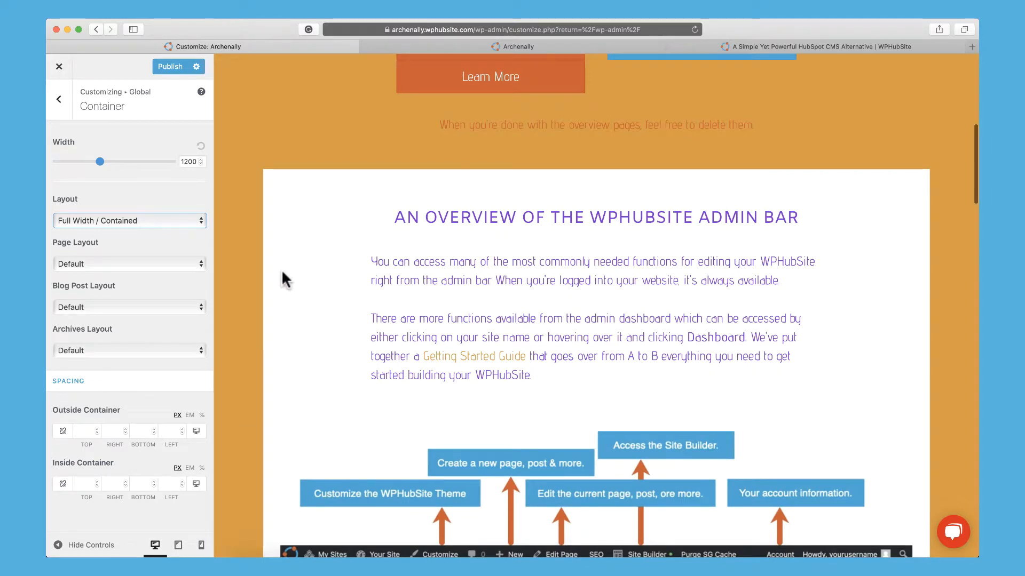
scroll(280, 269, down, 1)
click(189, 161)
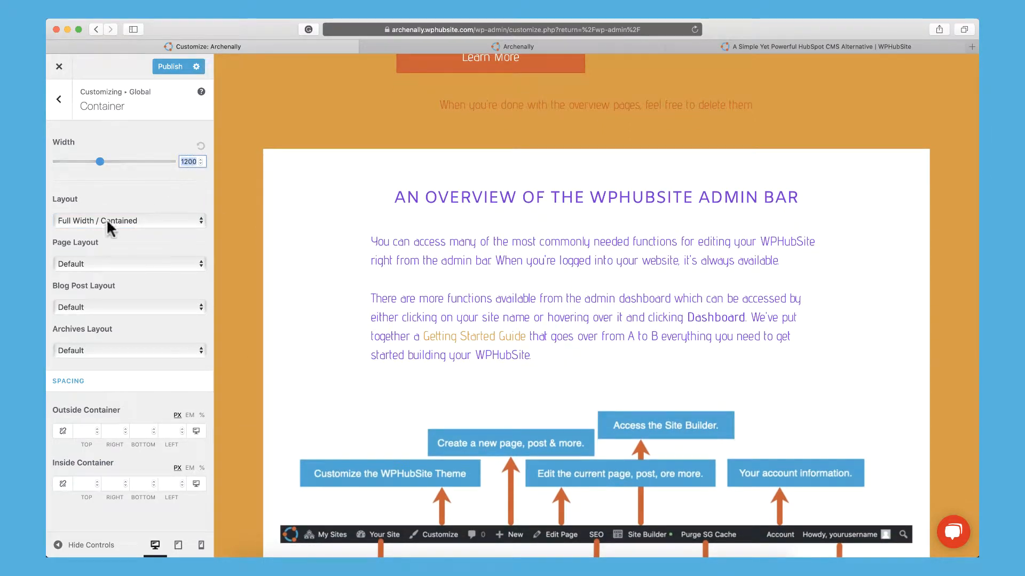
double_click(188, 162)
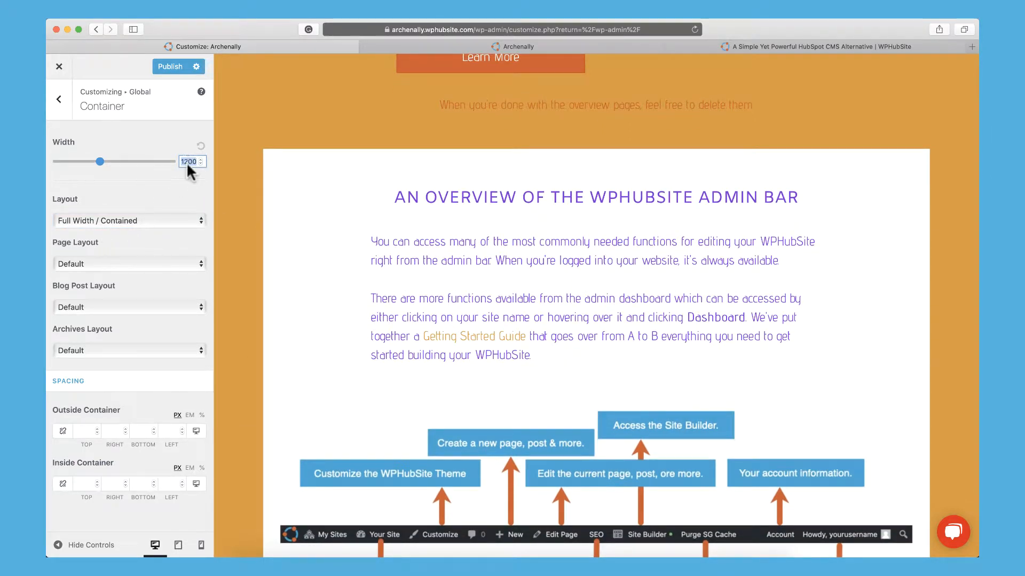
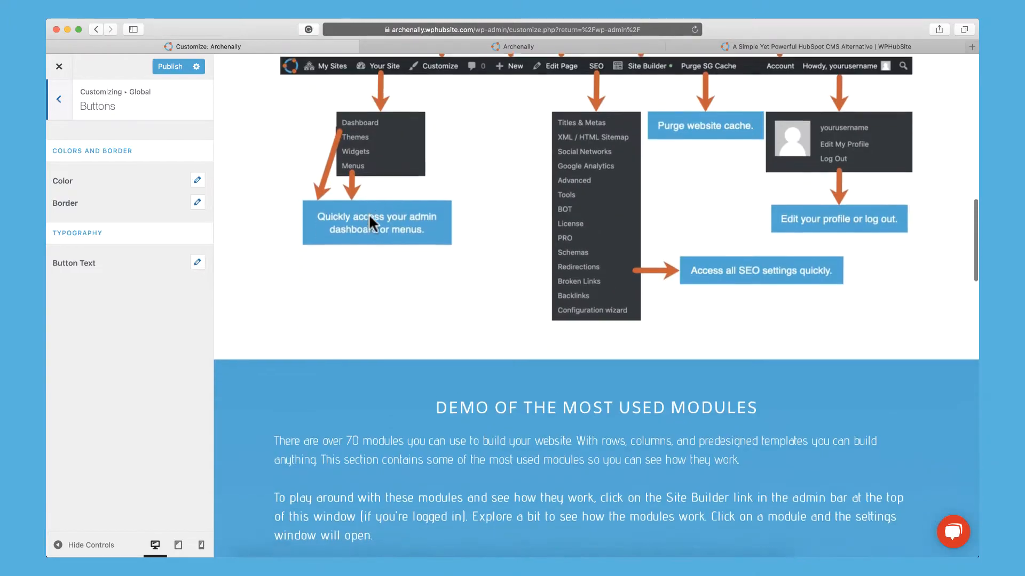
- In the global Buttons colors, try the red preset as the normal text color, and set it to white #ffffff instead
scroll(370, 216, up, 15)
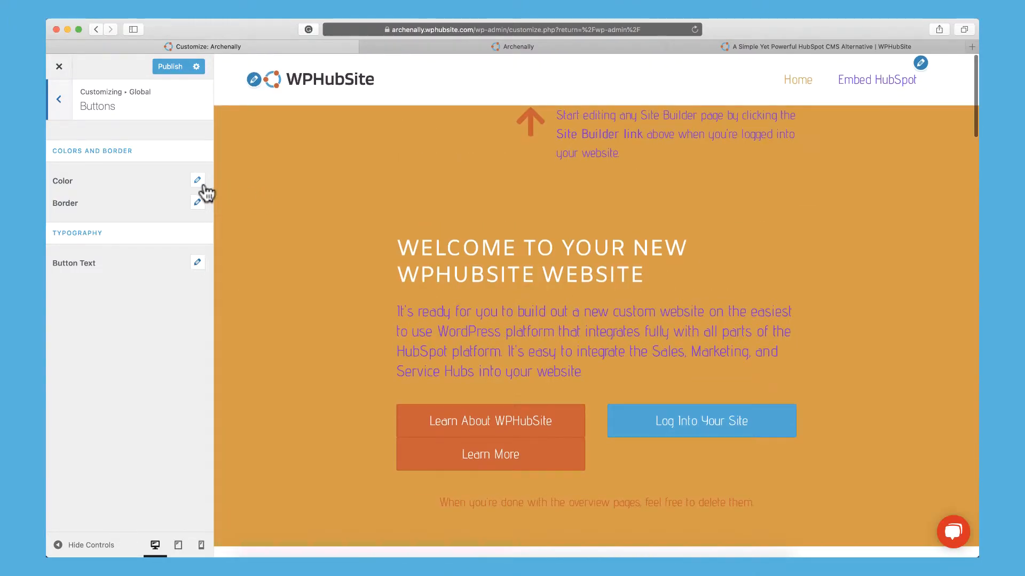
click(197, 181)
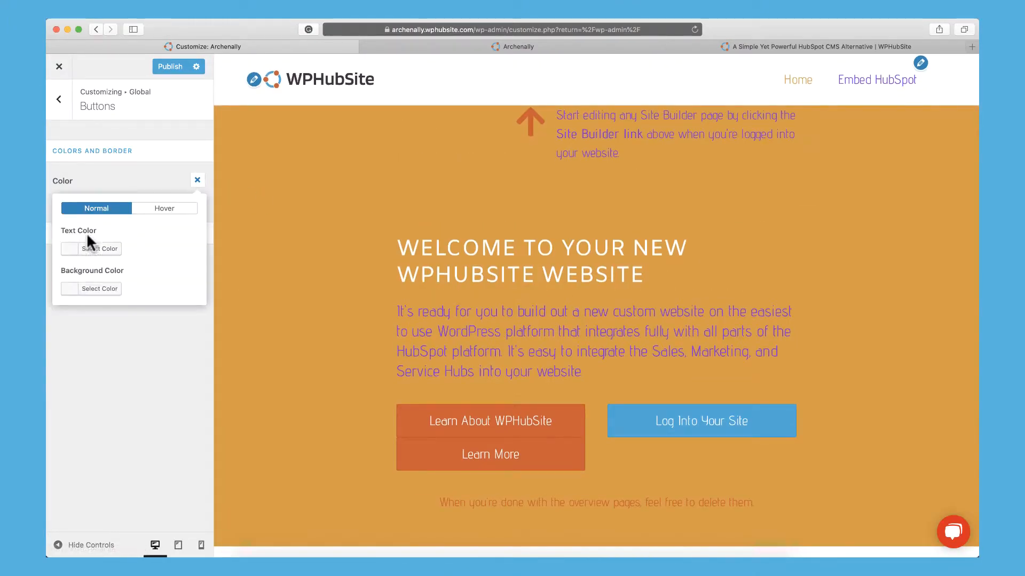
click(96, 250)
click(98, 374)
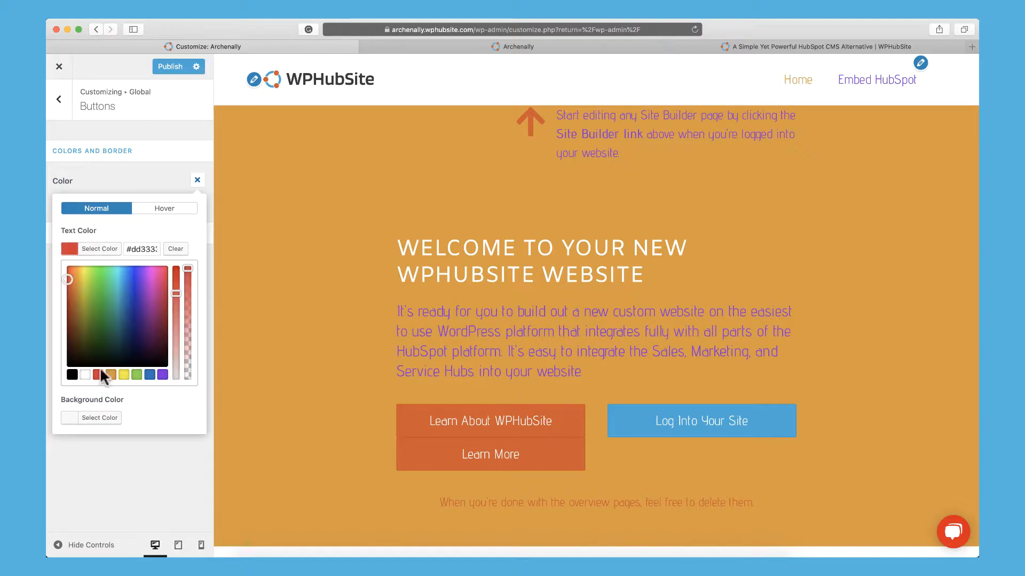
click(85, 374)
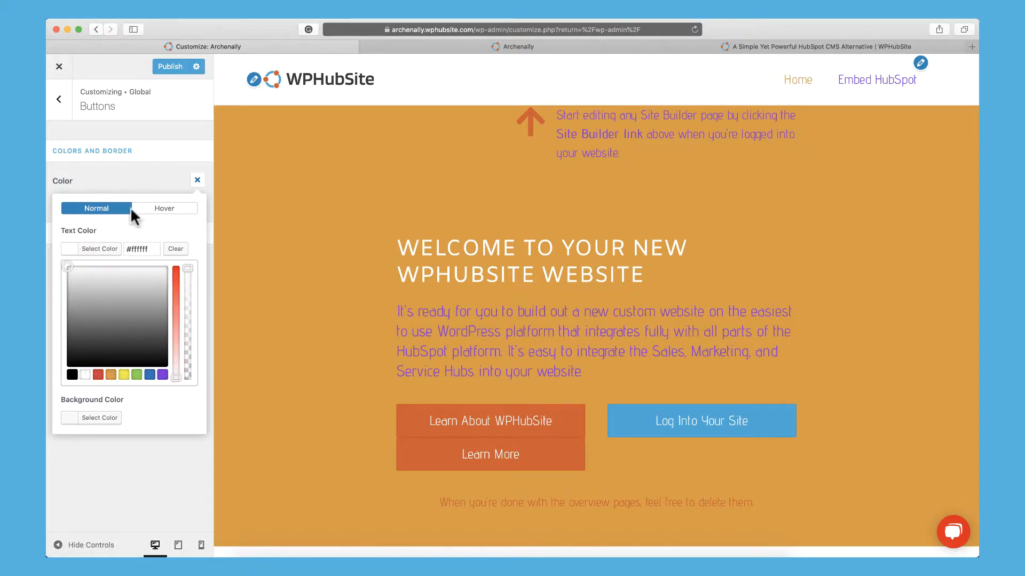
- Check the buttons' hover color options and set the normal-state background color to the red preset
click(148, 211)
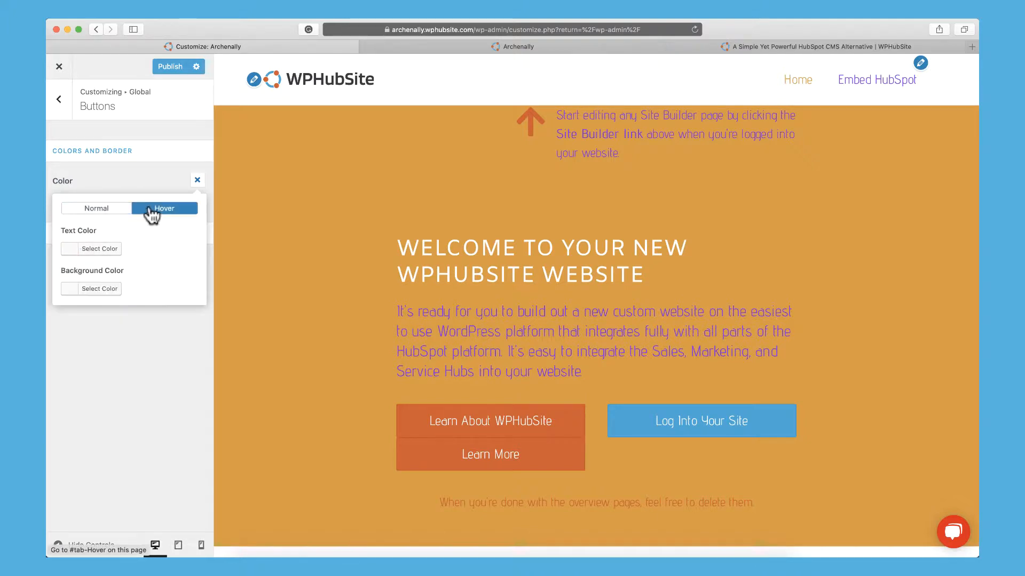
click(106, 213)
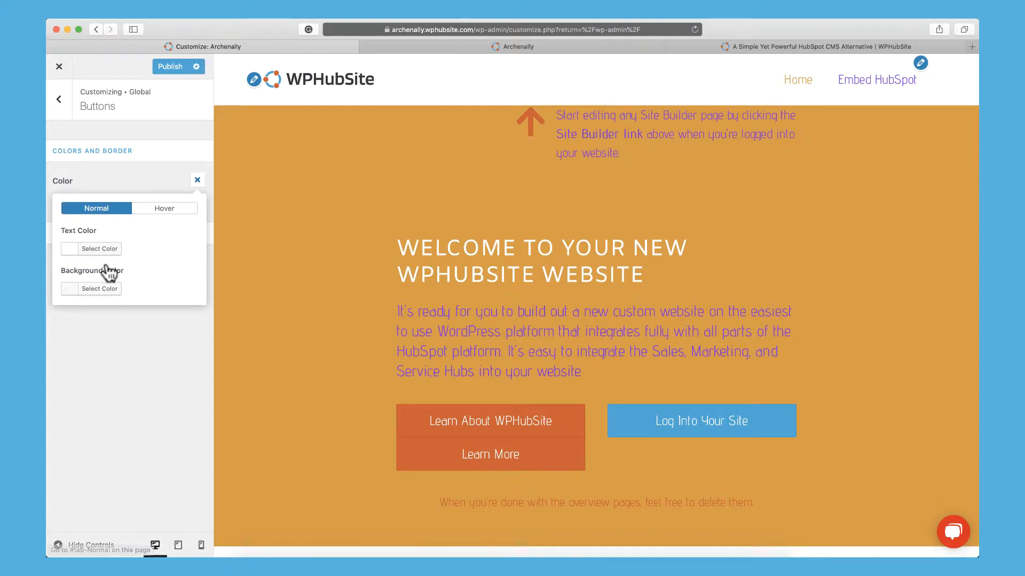
click(99, 290)
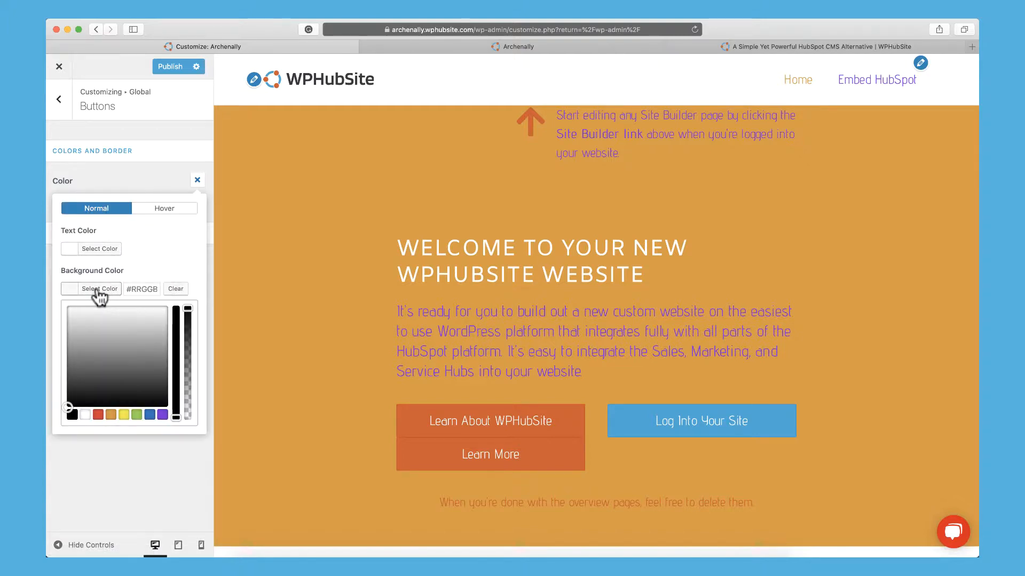
click(98, 414)
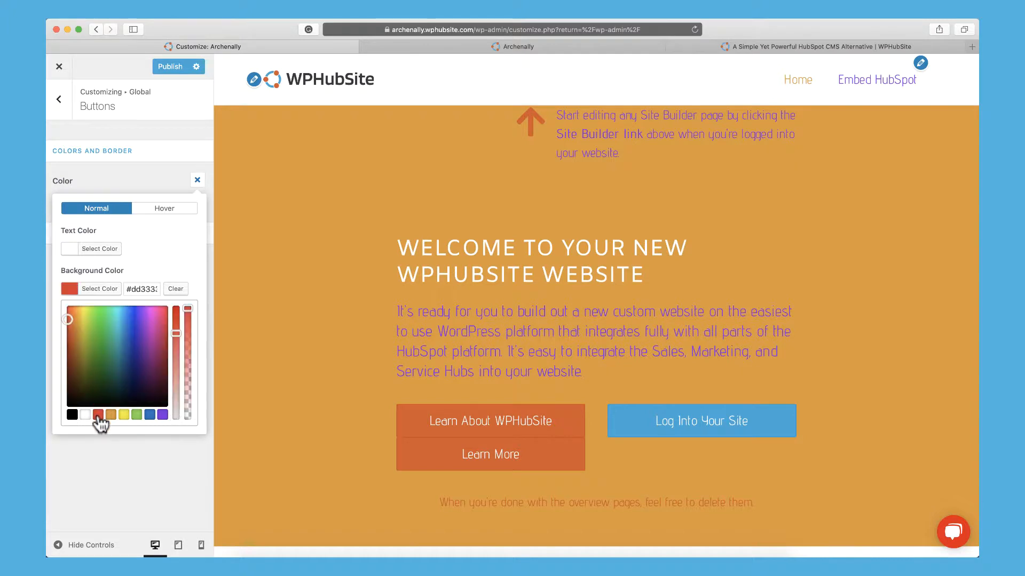
- Set the buttons' hover background to the orange preset and the hover text to white #ffffff, and close the color options
click(164, 211)
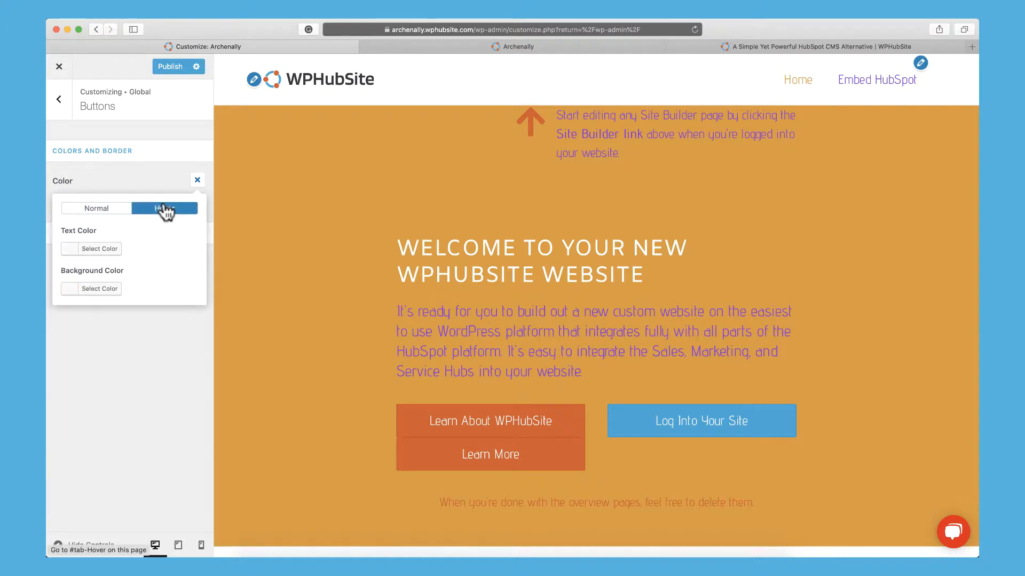
click(110, 289)
click(111, 415)
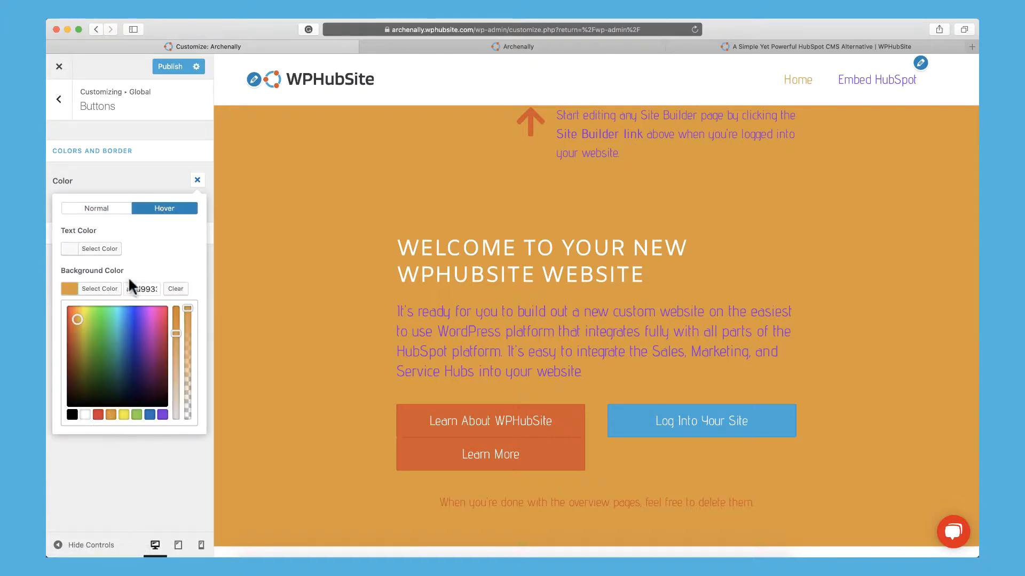
click(117, 249)
click(85, 375)
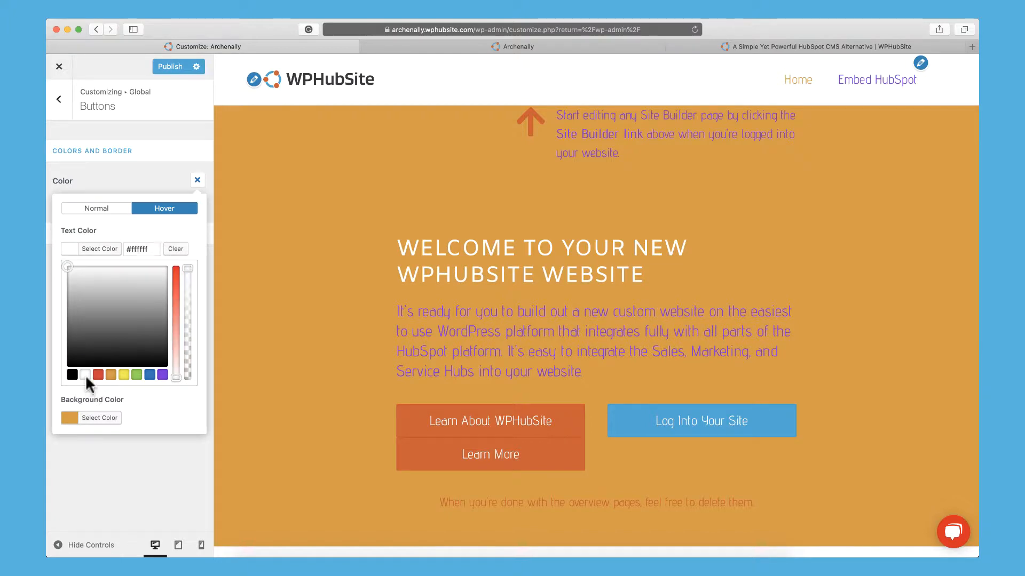
click(149, 226)
click(197, 180)
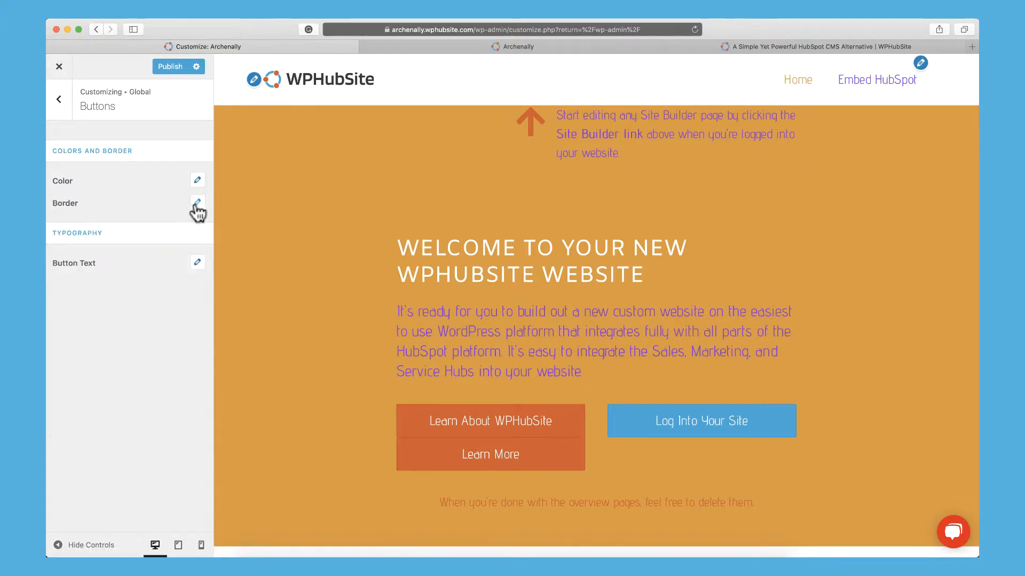
- Review the global buttons' padding and border radius options, and return to the main list of Customizer sections
click(198, 202)
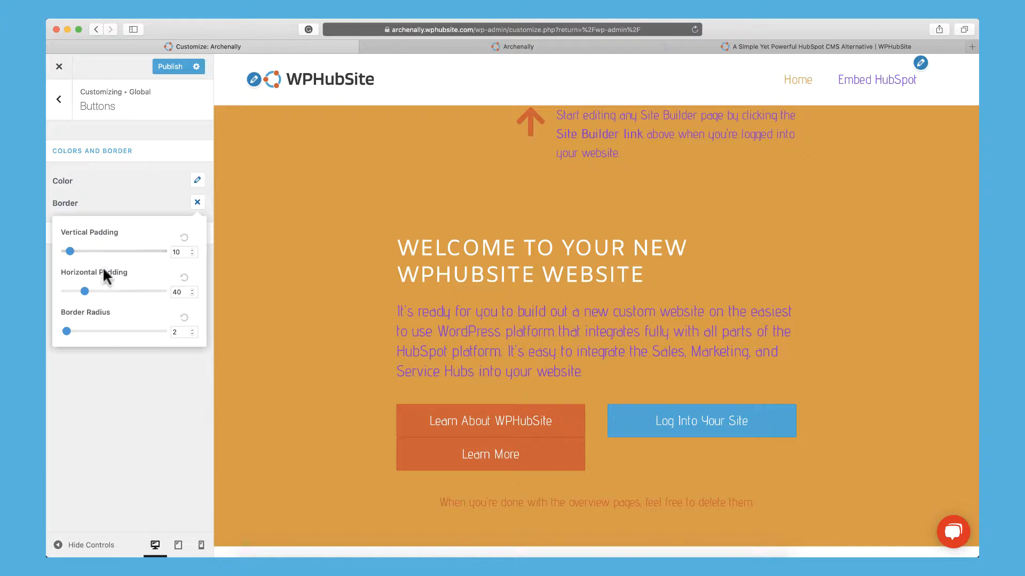
click(163, 197)
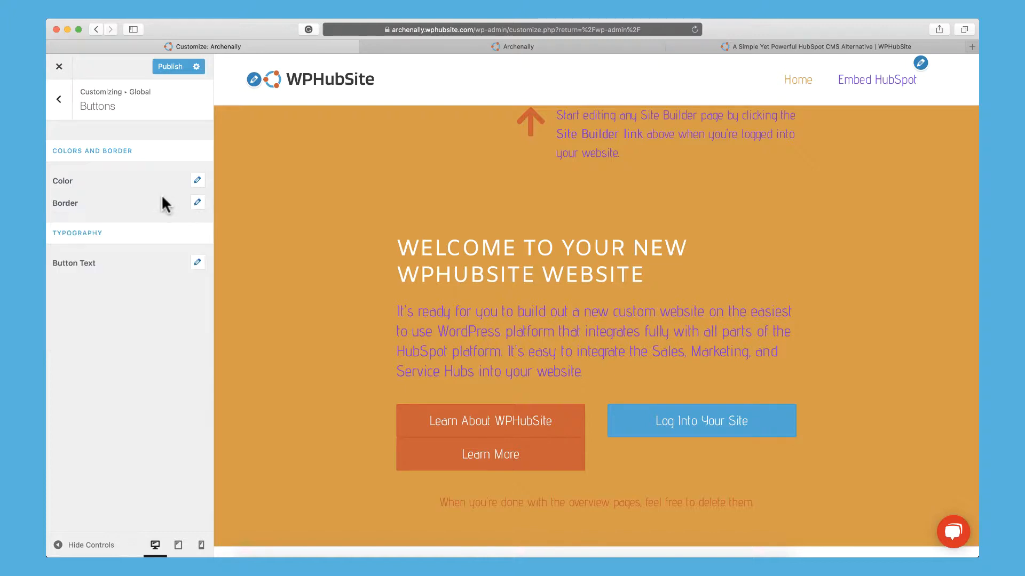
click(145, 261)
click(133, 257)
click(69, 112)
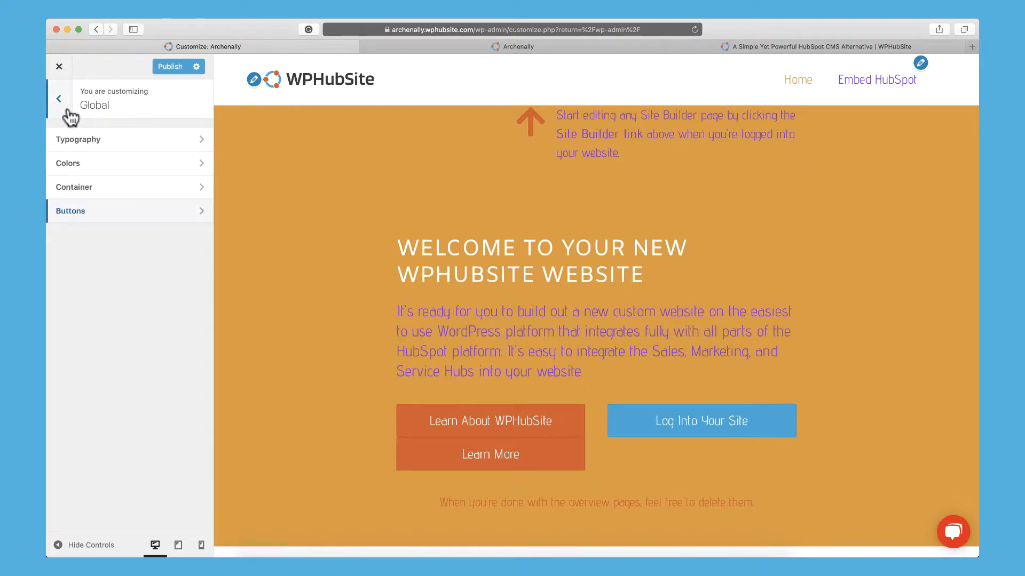
click(69, 116)
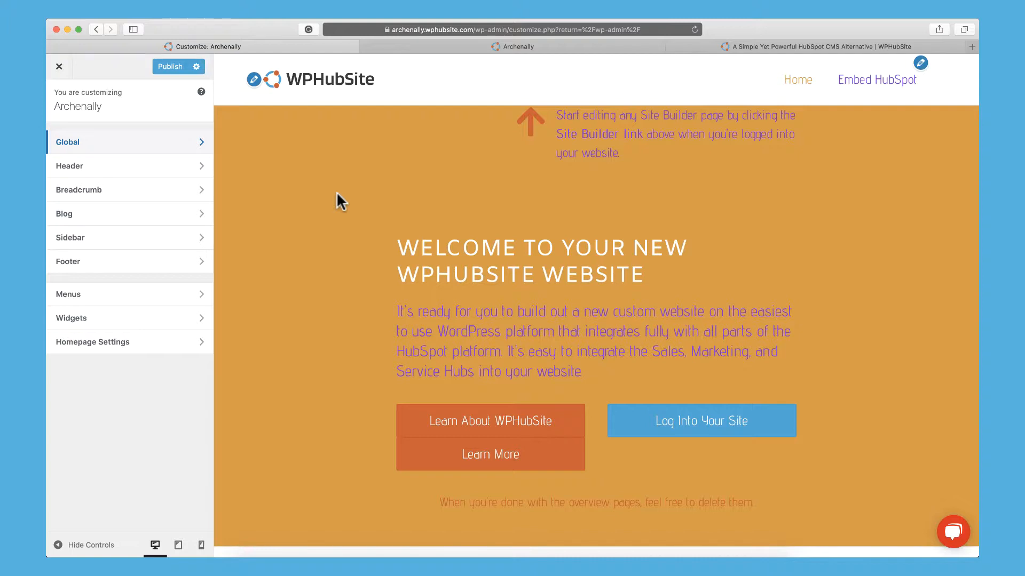
- Set the global base Text Color to the white preset #ffffff and return to the main list of Customizer sections
click(148, 142)
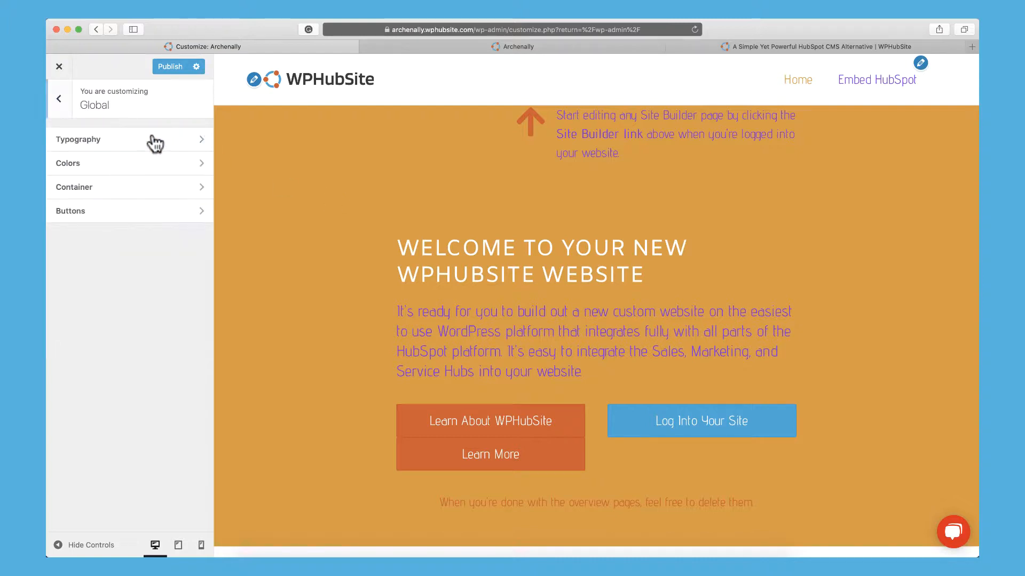
click(104, 168)
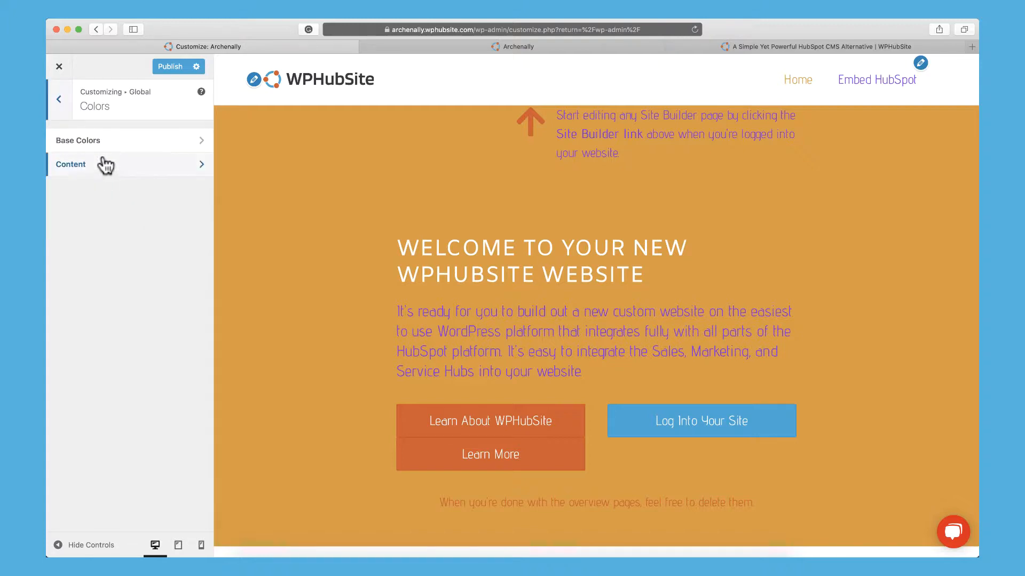
click(109, 147)
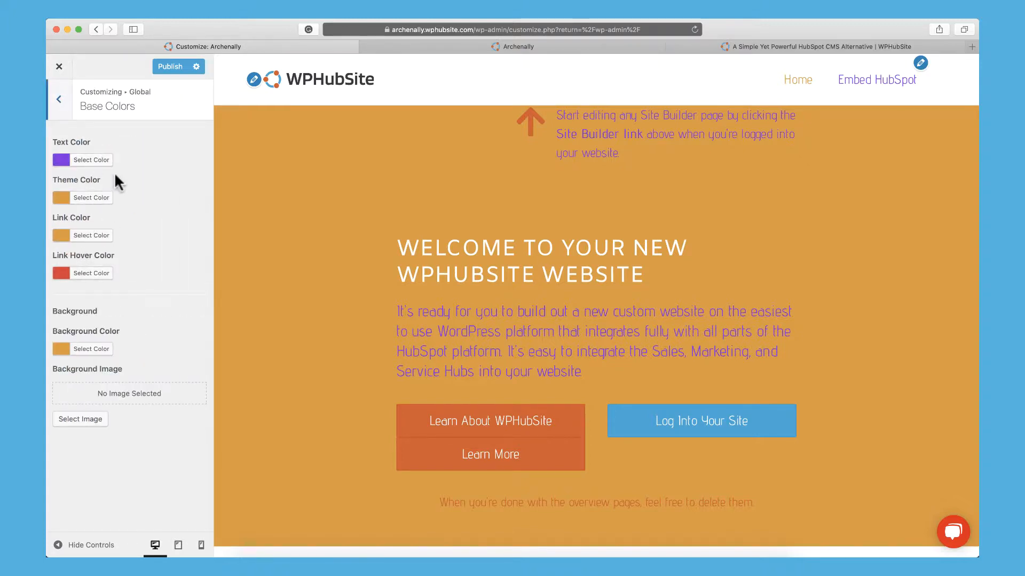
click(101, 161)
click(78, 285)
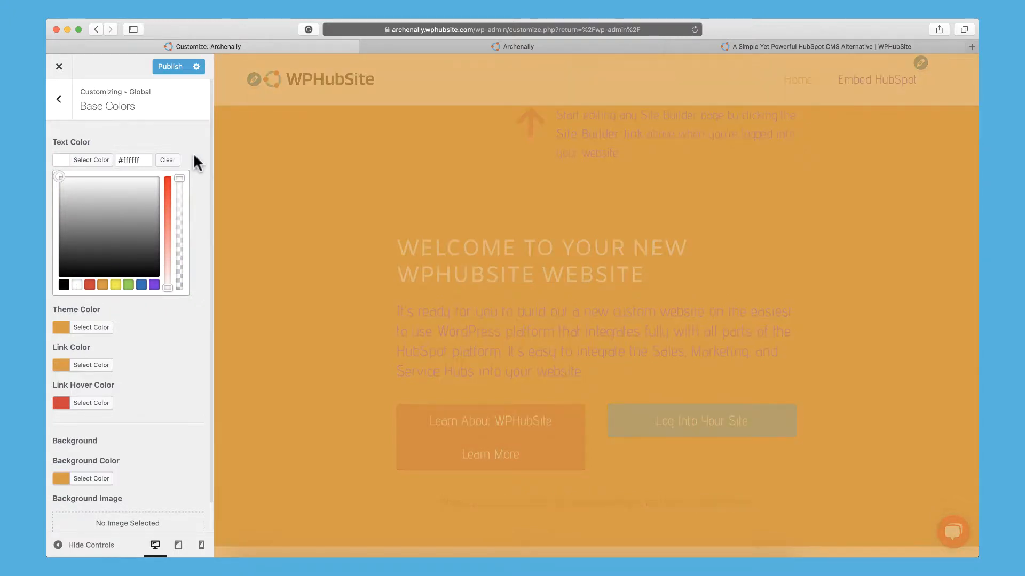
click(60, 101)
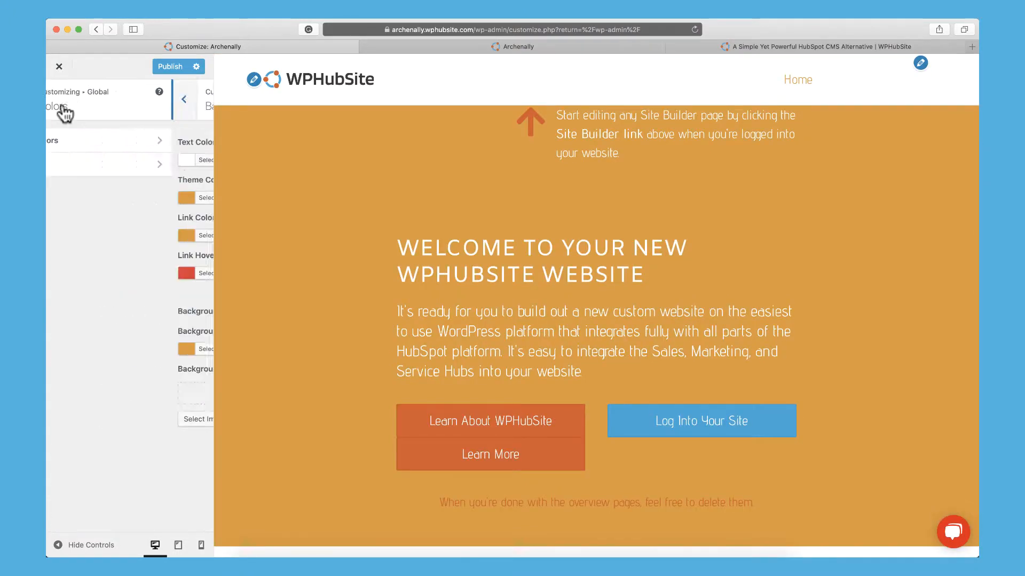
click(62, 106)
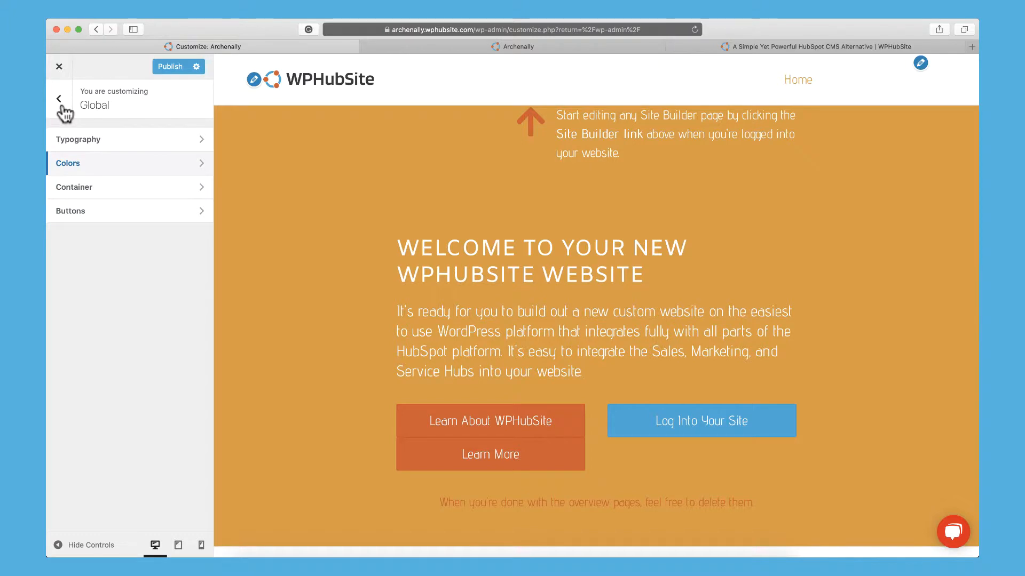
click(61, 109)
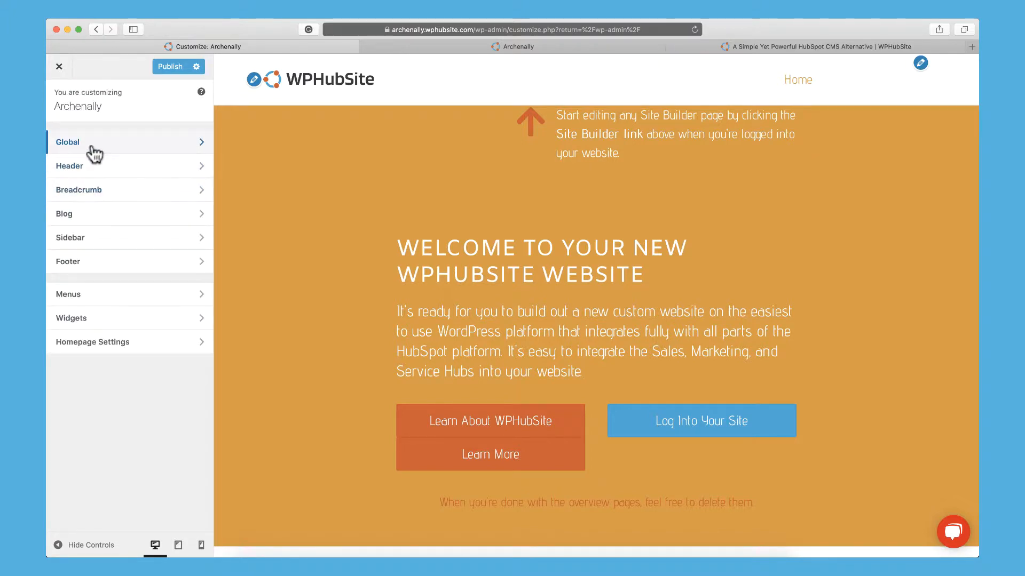
- Revisit the global Base Colors settings to review them, and go back to the Global section
click(72, 145)
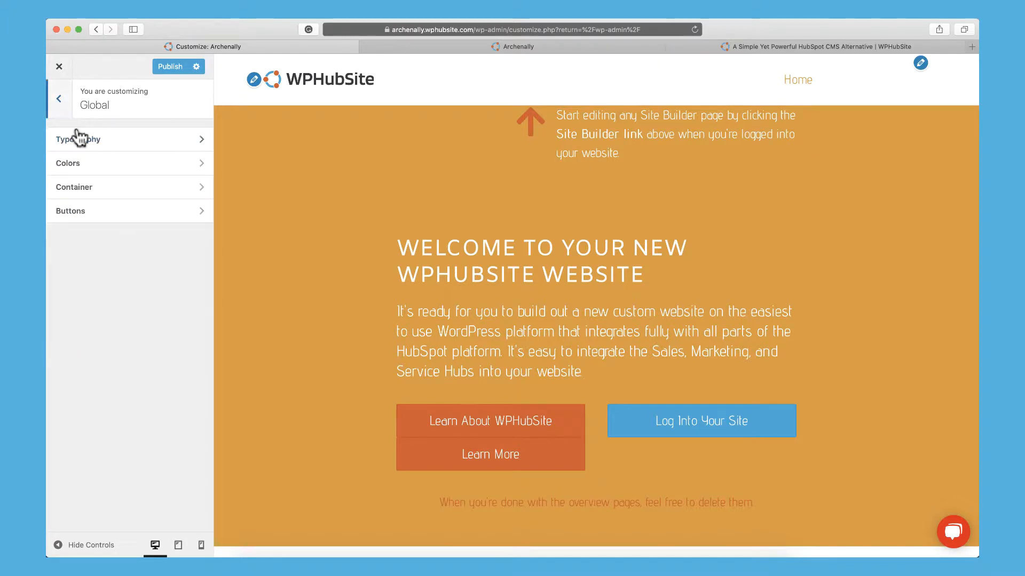
click(85, 168)
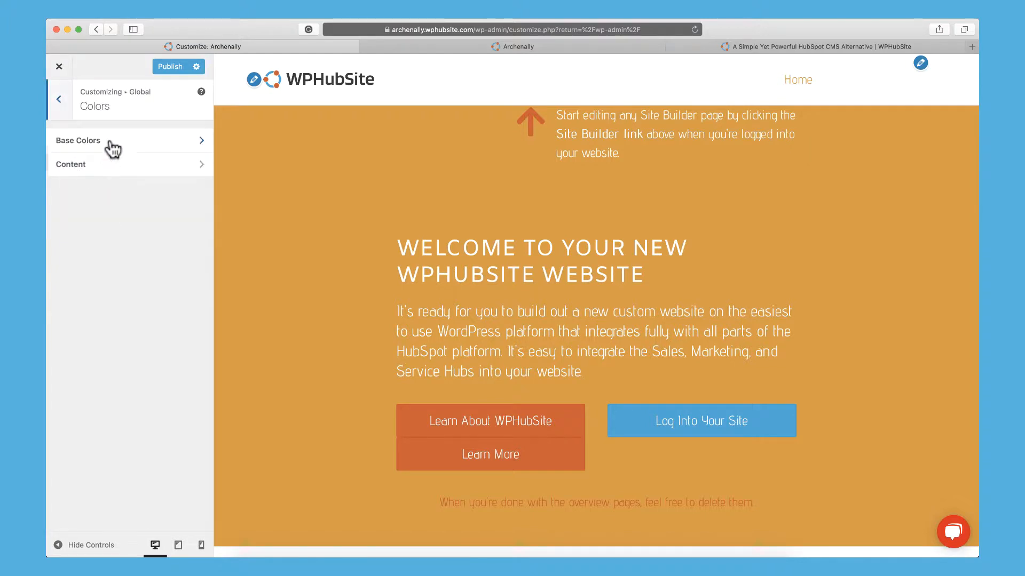
click(112, 149)
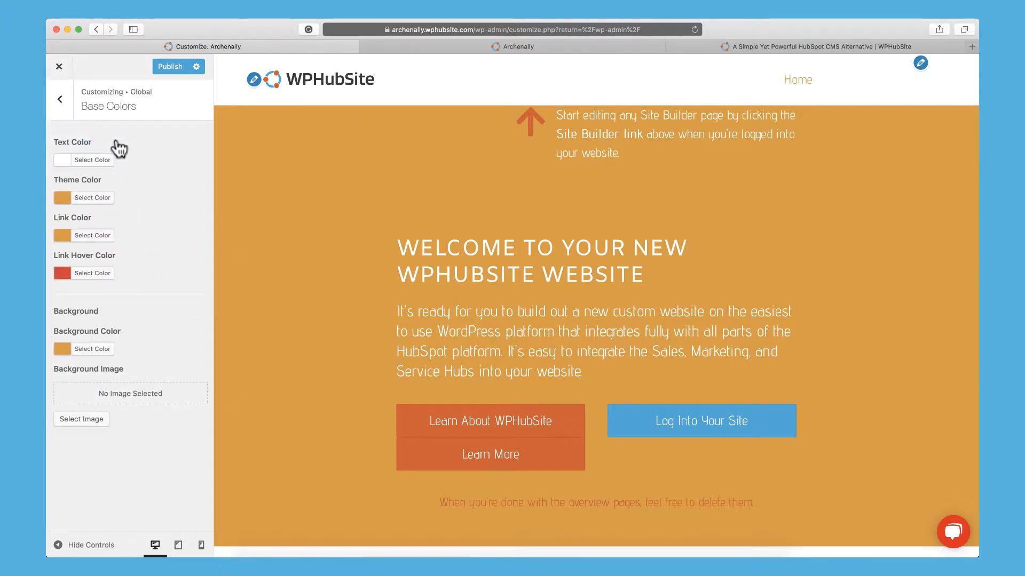
click(61, 107)
click(60, 106)
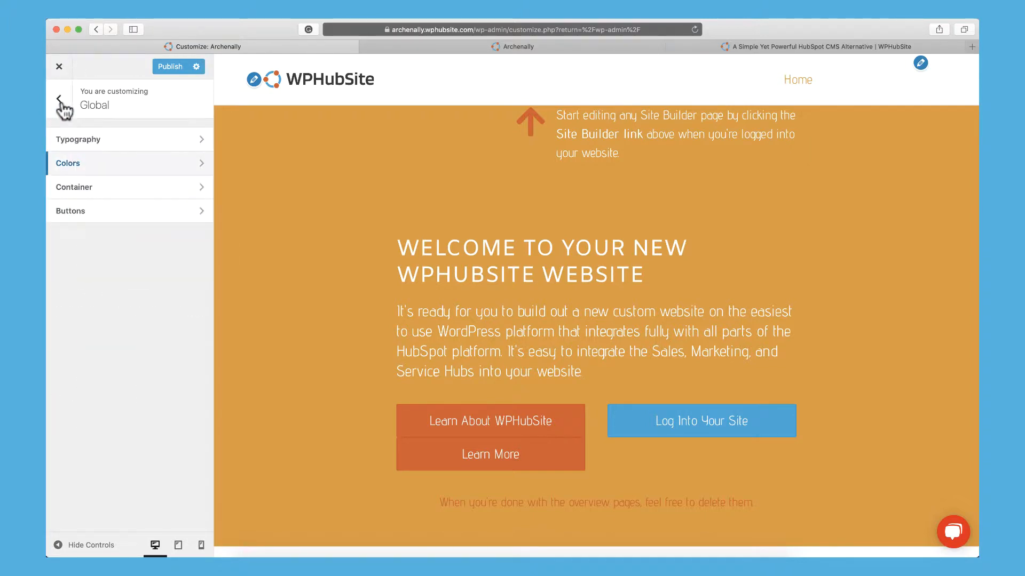
- Leave the Global section and open the Header's Site Identity settings
click(60, 106)
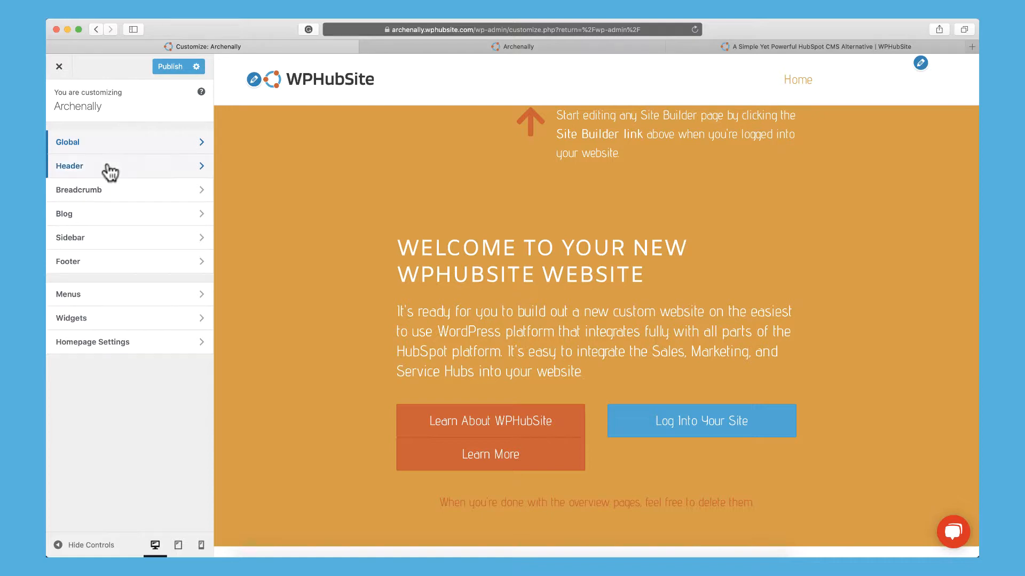
click(127, 172)
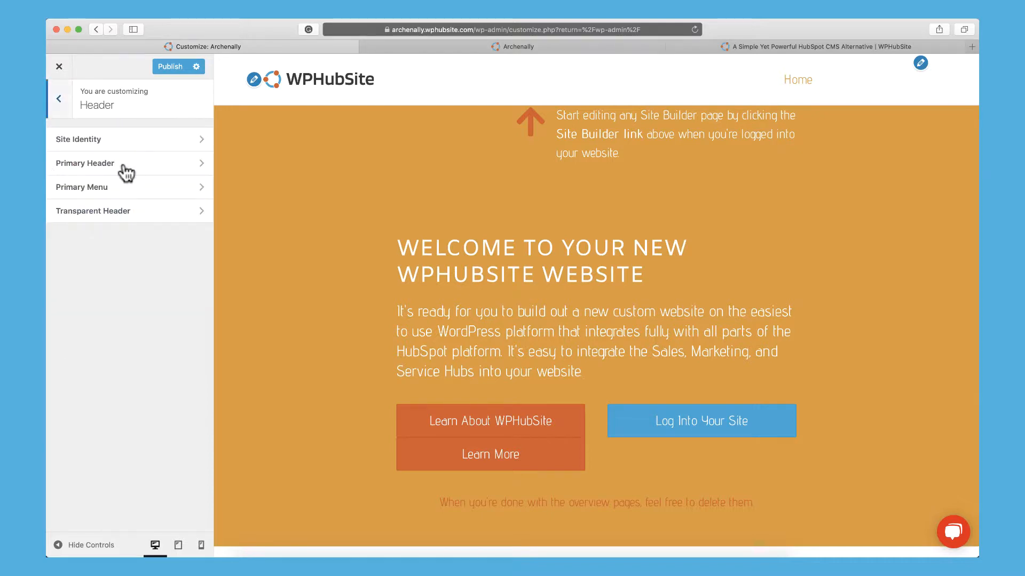
click(126, 149)
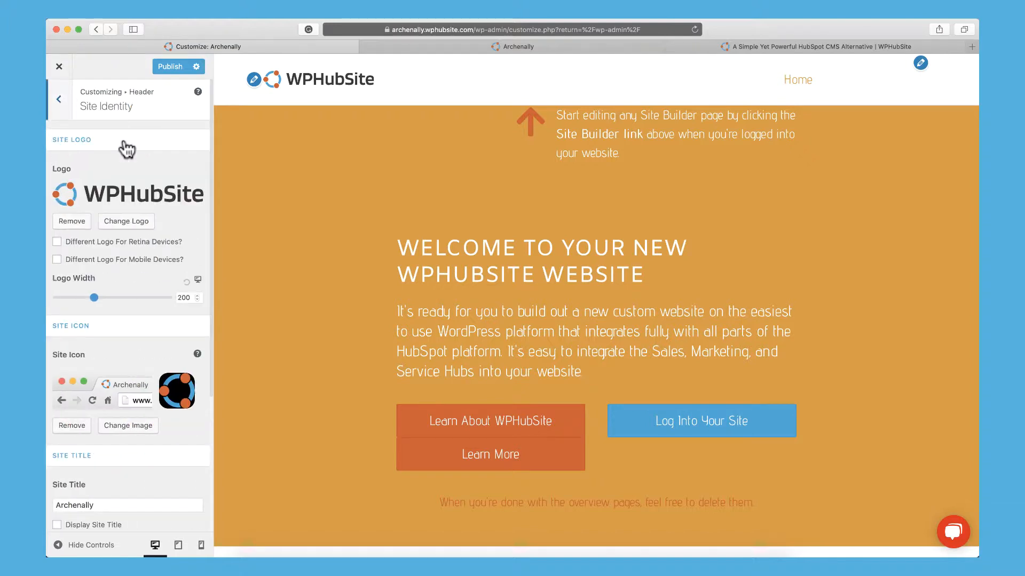
- Return to the main section list, reopen the Header's Site Identity settings, and review the logo, icon, title and tagline options
click(64, 110)
click(63, 109)
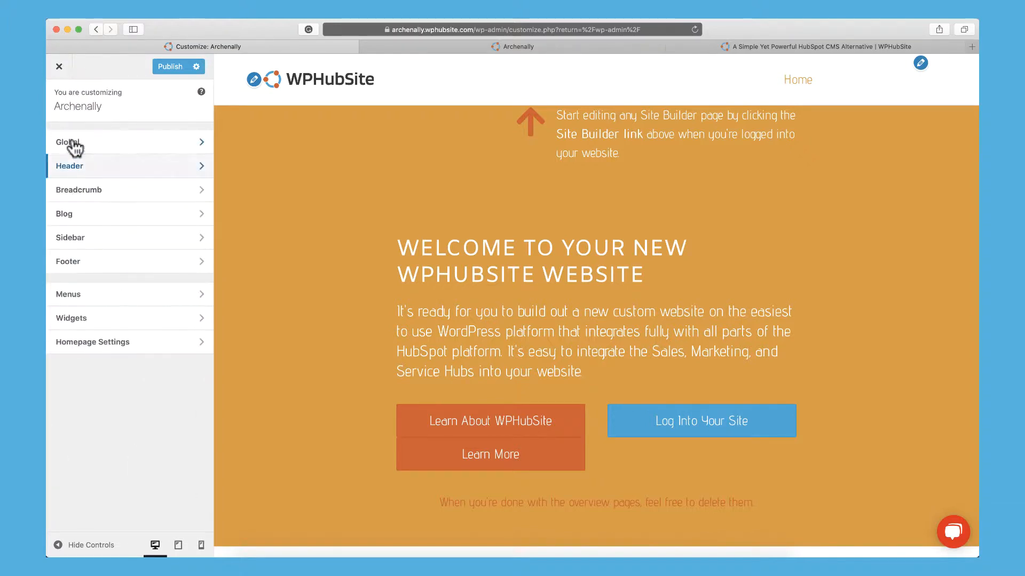
click(84, 171)
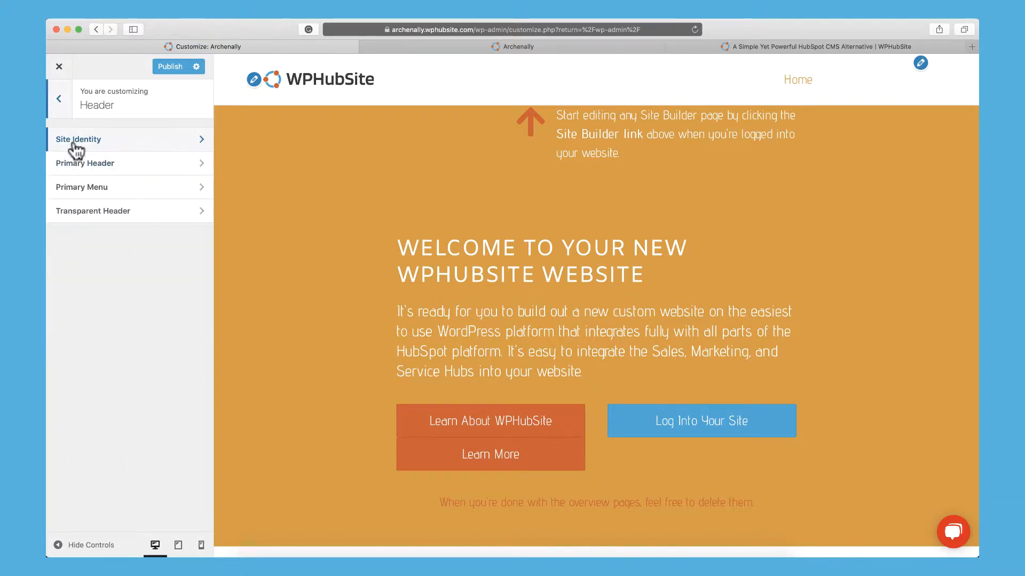
click(75, 146)
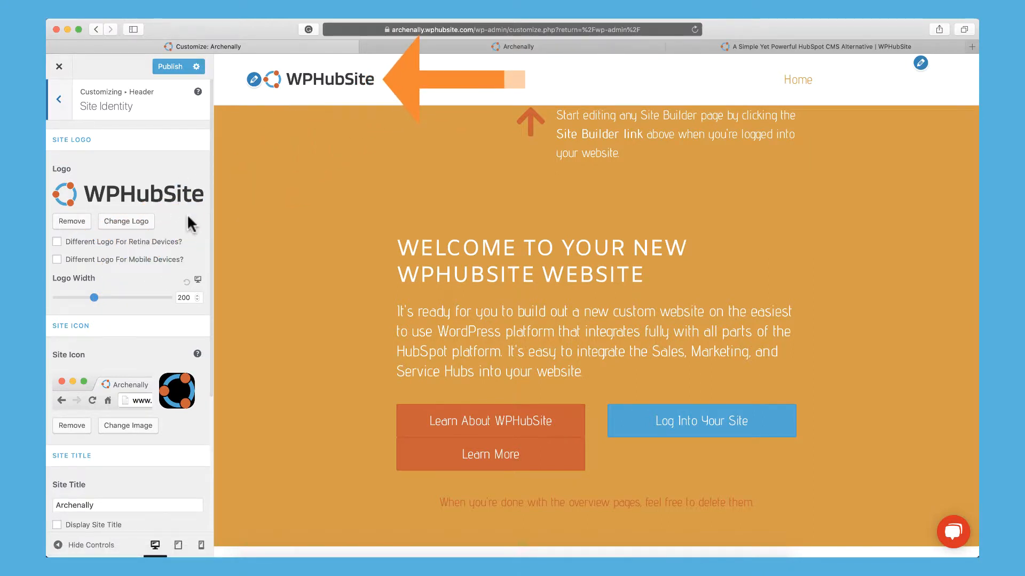
scroll(142, 288, down, 2)
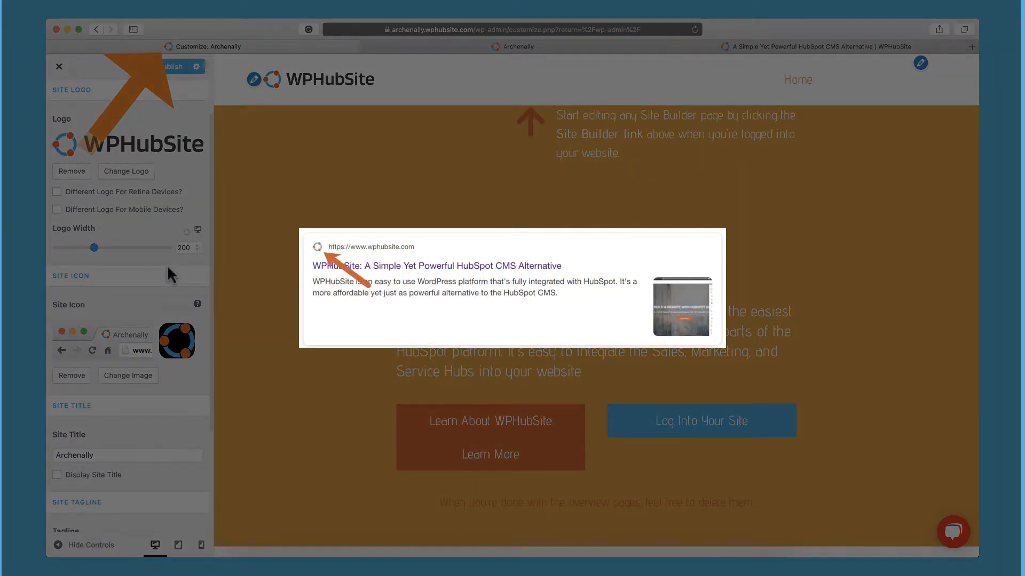
scroll(168, 268, down, 1)
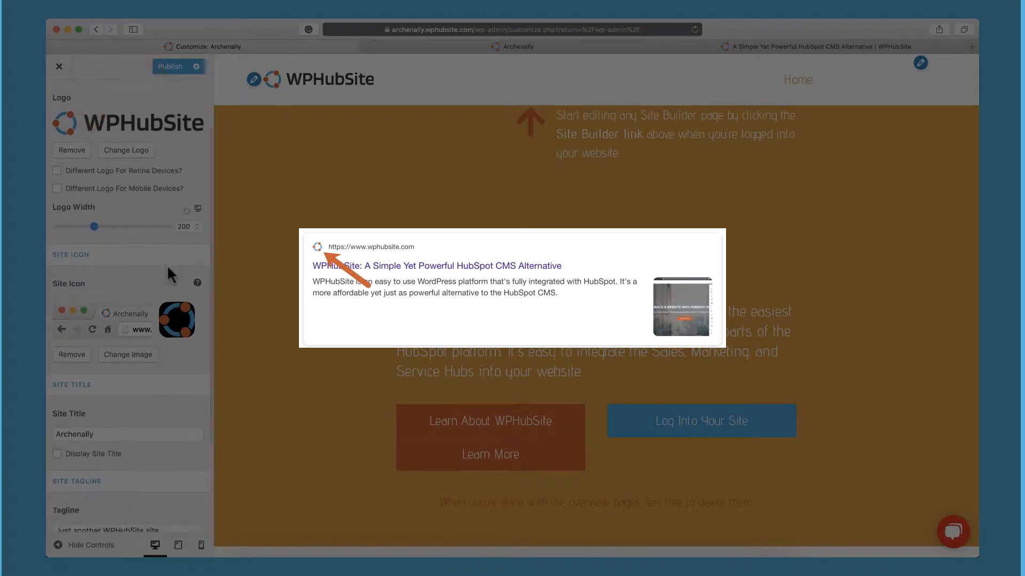
scroll(168, 267, down, 2)
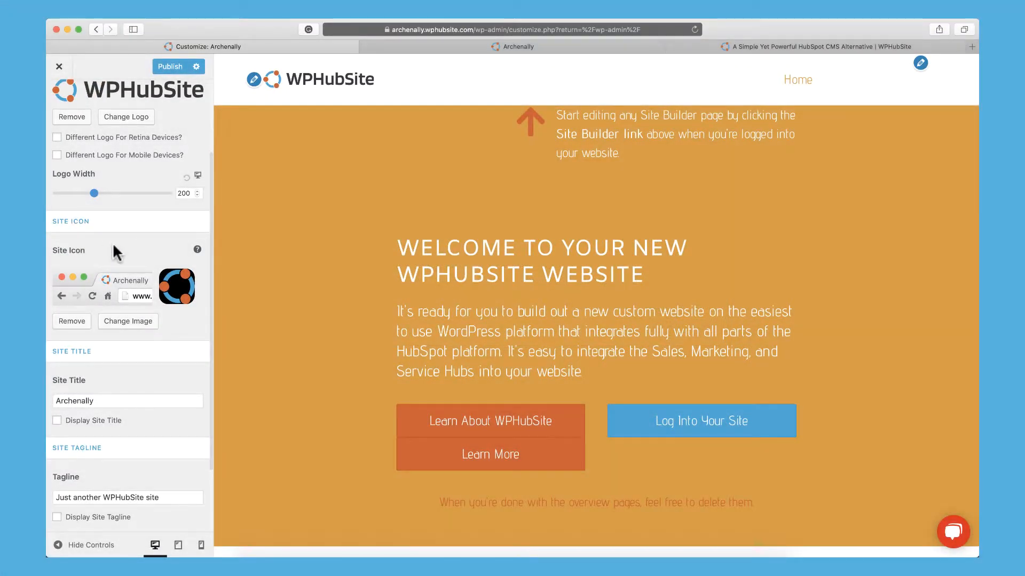
scroll(144, 247, down, 5)
scroll(144, 247, up, 10)
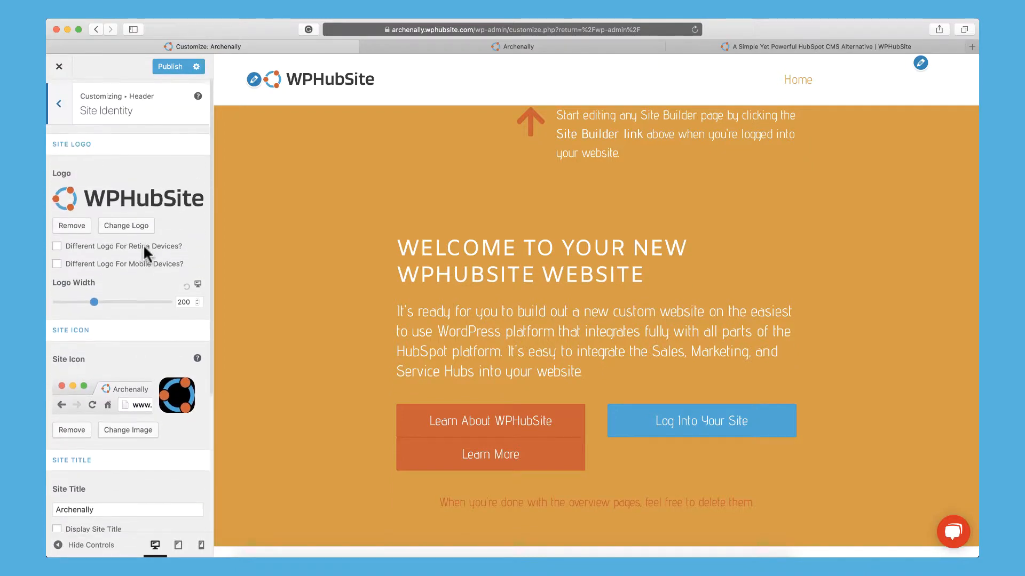
- Try a slightly different Logo Width and reset it to 200
scroll(143, 245, down, 2)
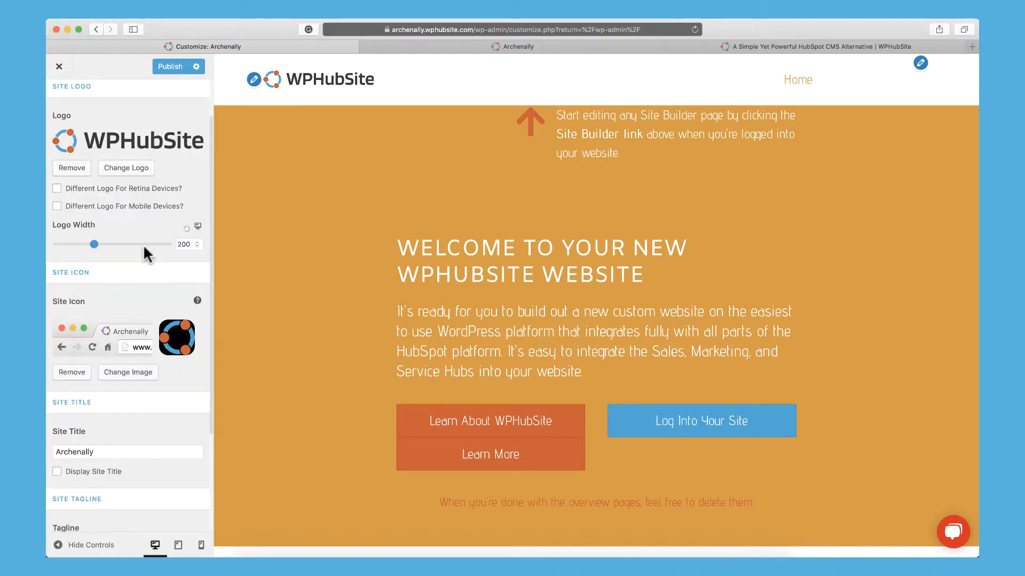
mouse_move(94, 242)
mouse_down()
mouse_move(134, 242)
mouse_move(93, 242)
mouse_up()
double_click(183, 244)
text(2)
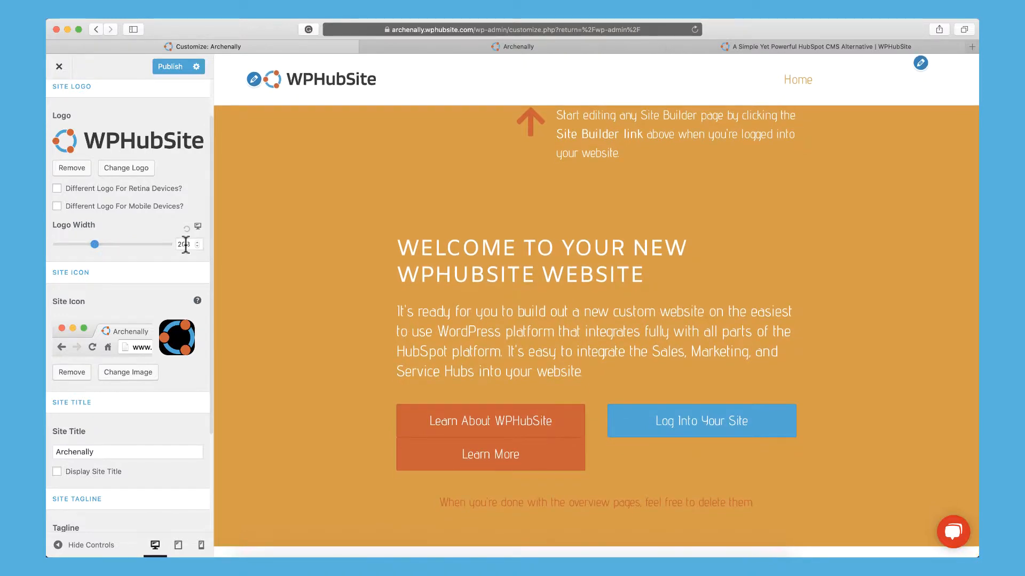
text(00)
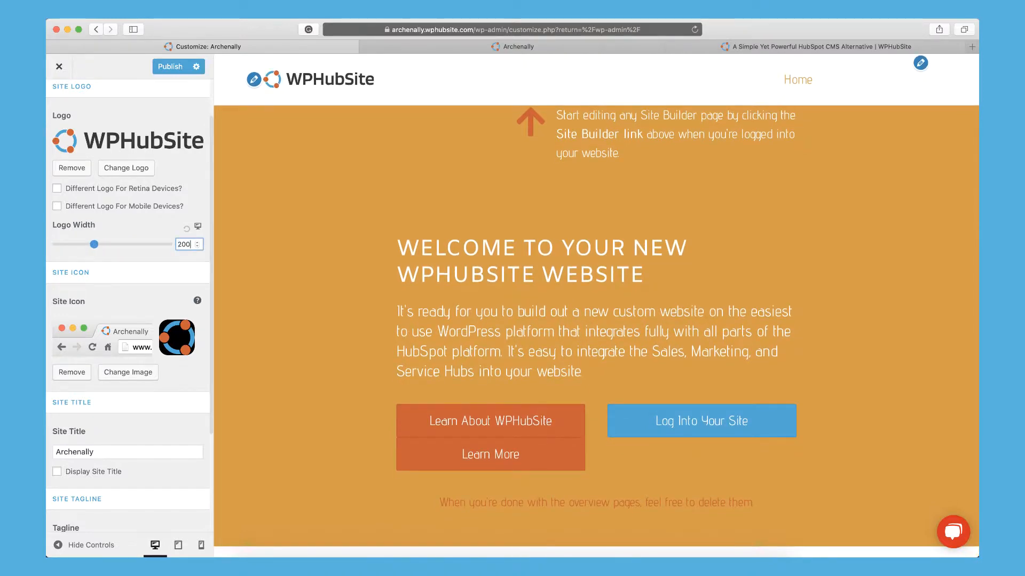
- Try displaying the site title next to the header logo, and hide it again
scroll(137, 303, down, 5)
click(118, 311)
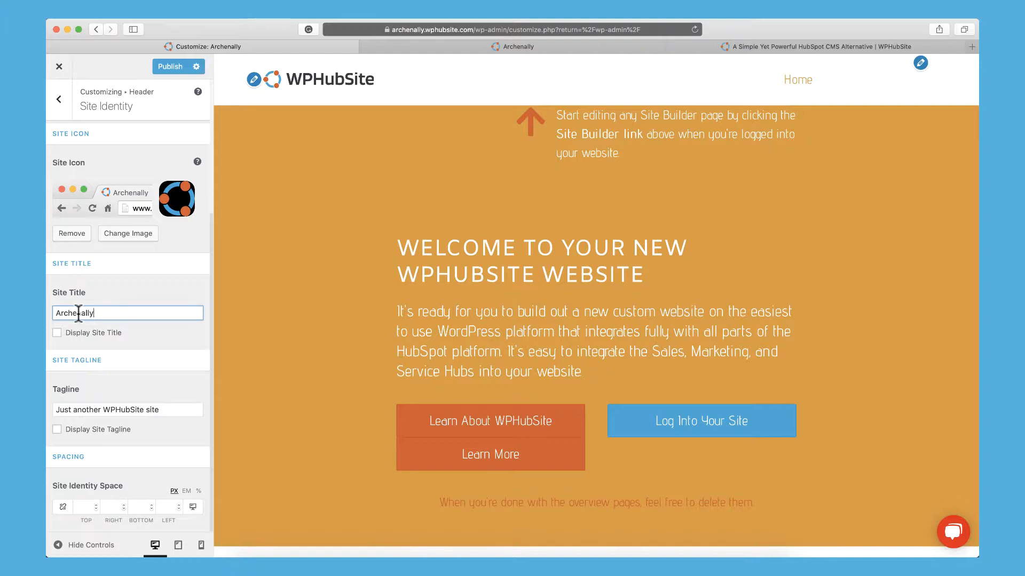
click(57, 334)
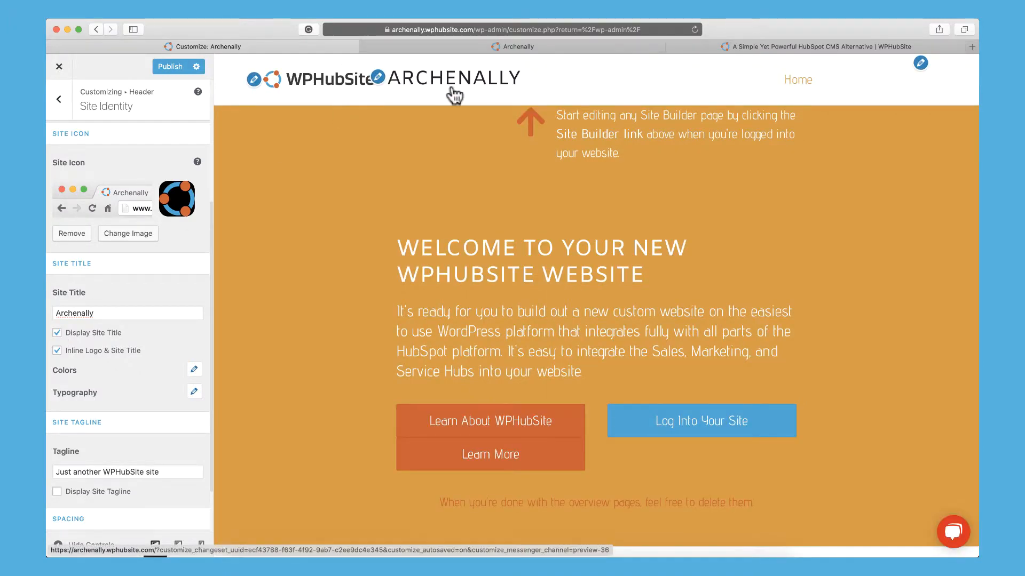
click(69, 333)
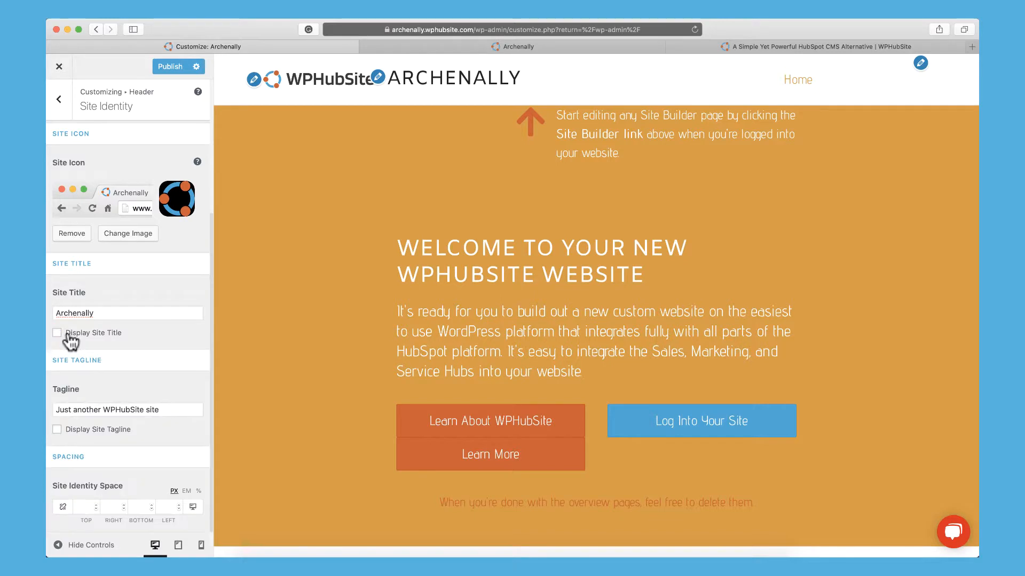
- Try displaying the site tagline in the header, and hide it again
click(66, 431)
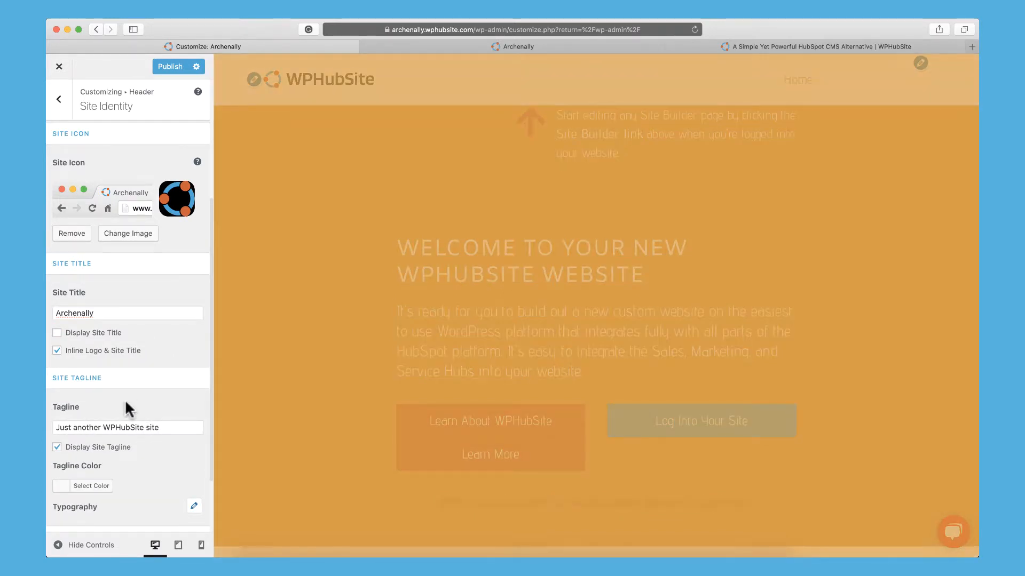
scroll(125, 399, down, 1)
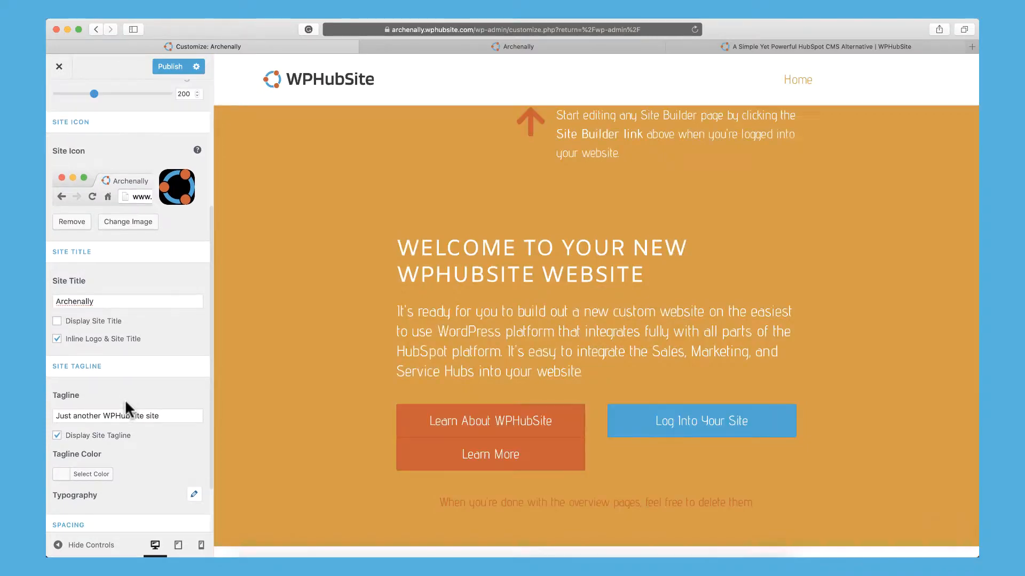
scroll(132, 368, down, 2)
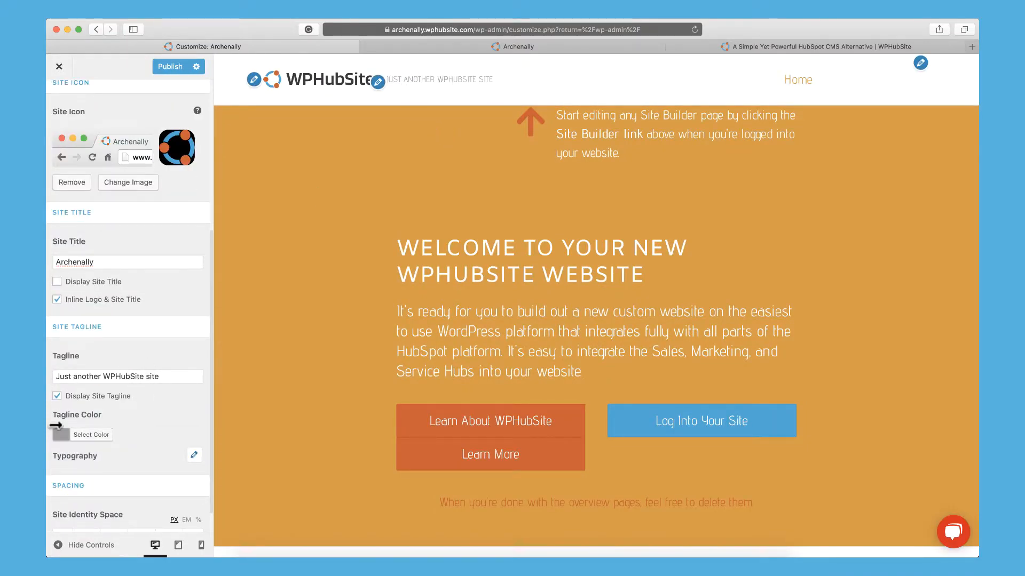
click(56, 396)
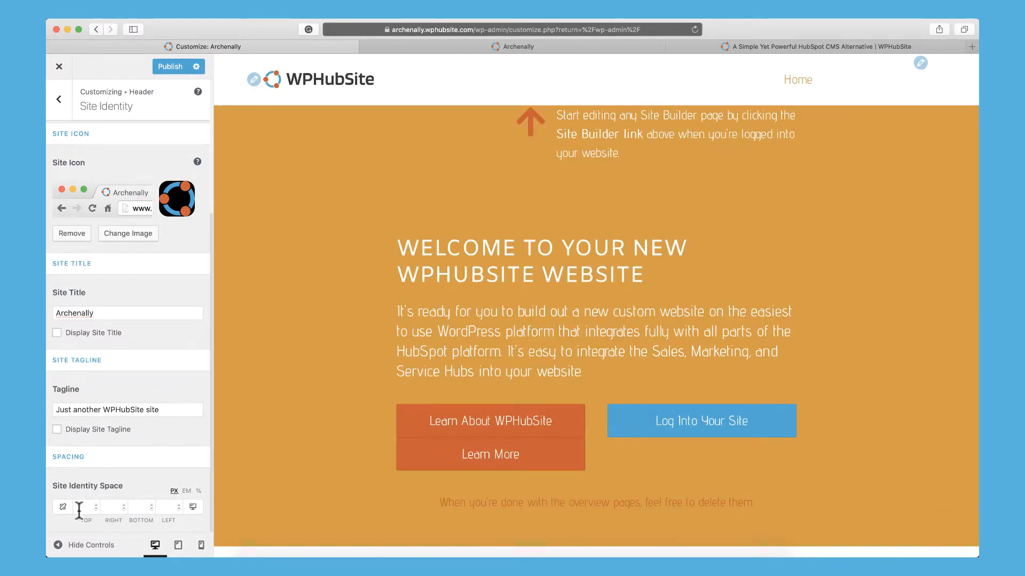
- Open the Primary Header settings, try the centered logo layout, and choose the layout with the menu left and logo right
scroll(165, 351, up, 4)
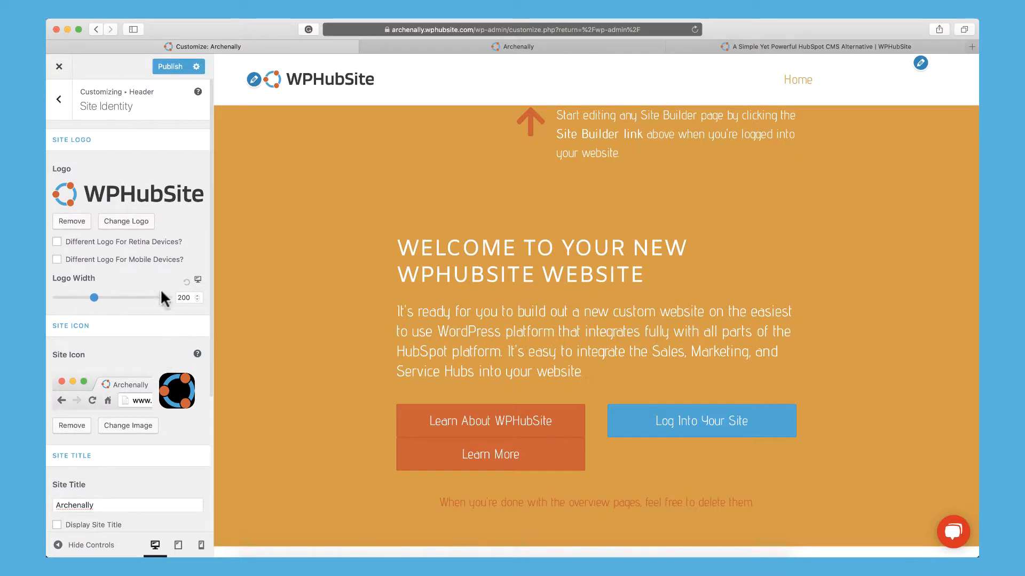
click(61, 101)
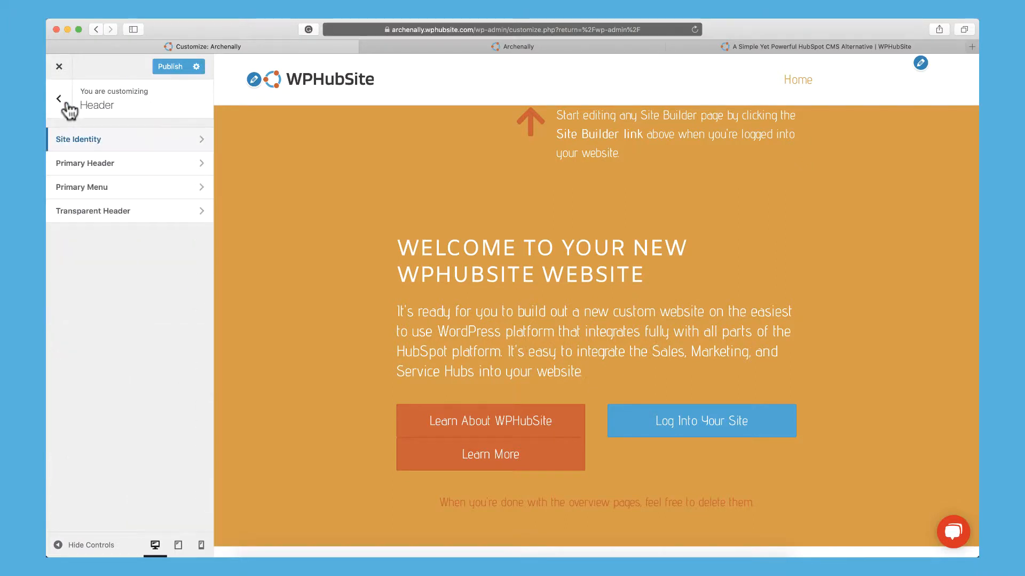
click(119, 164)
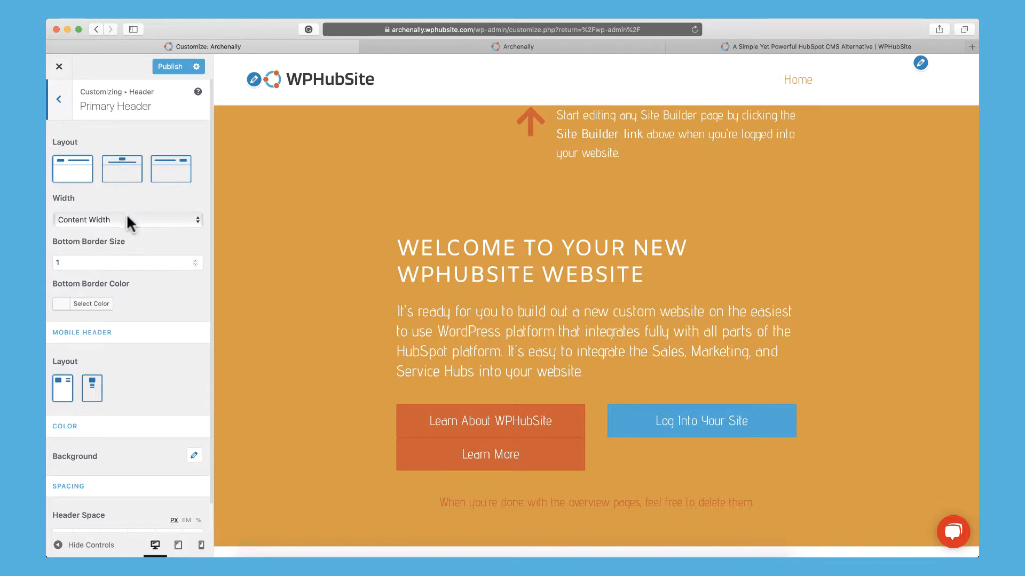
click(123, 163)
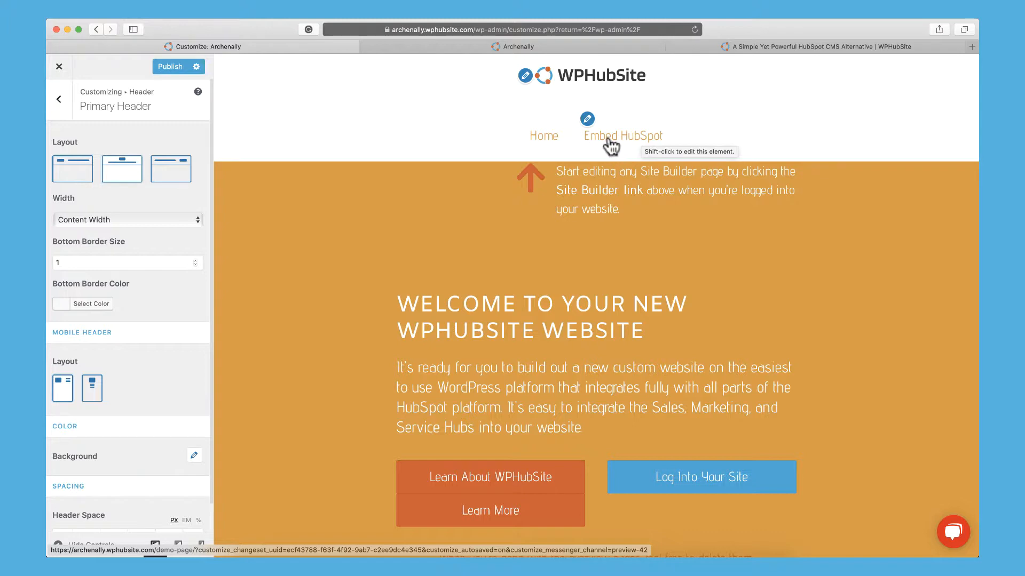
click(181, 179)
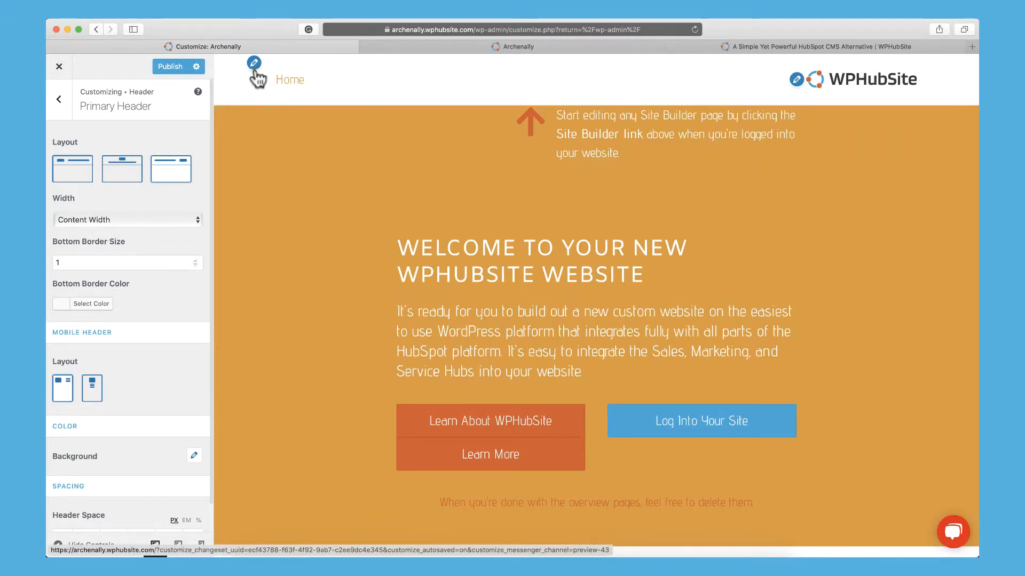
- Preview the site at mobile size and check the header by expanding and collapsing its hamburger menu
scroll(161, 242, down, 2)
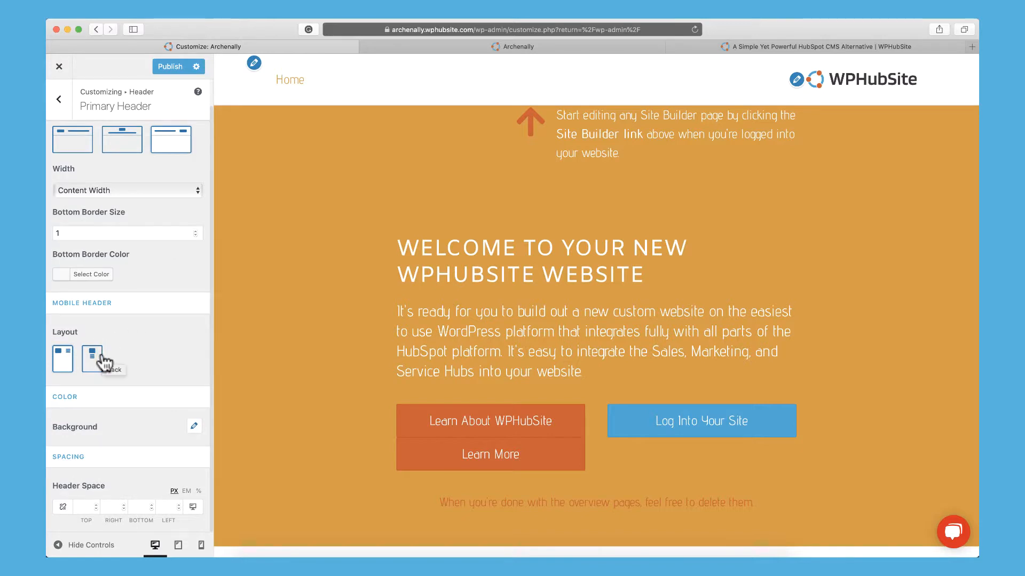
scroll(174, 298, up, 2)
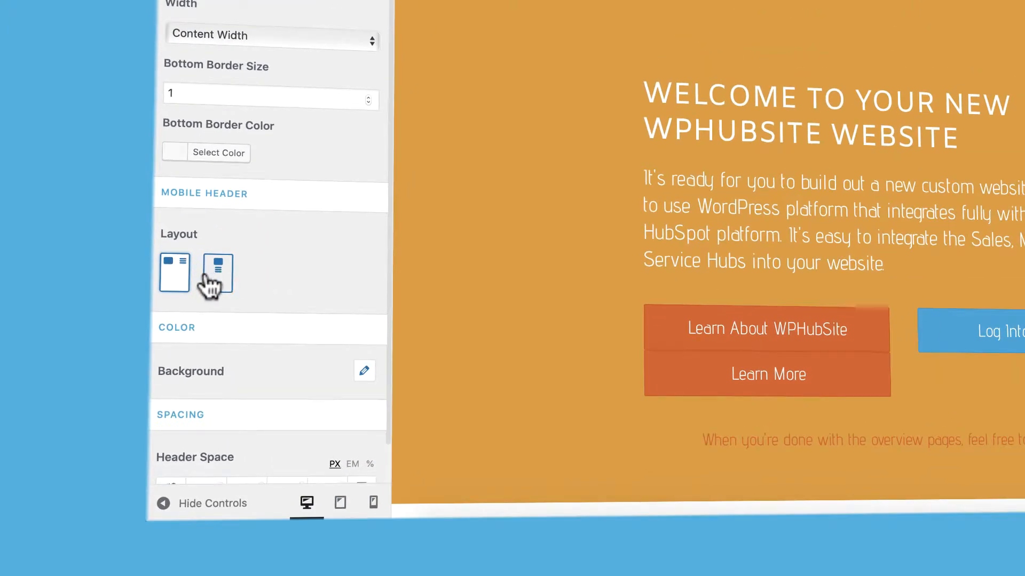
scroll(292, 305, down, 1)
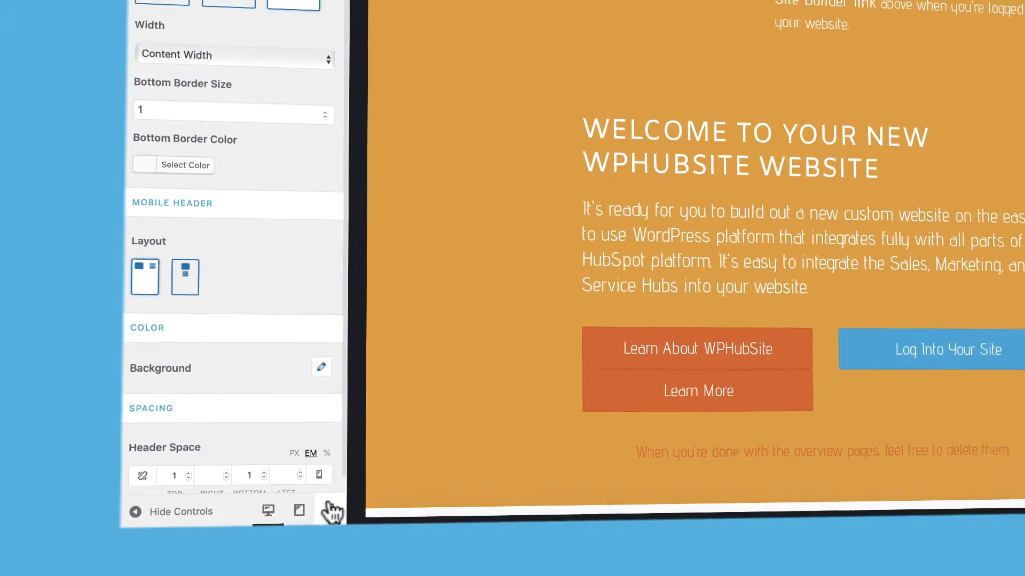
click(373, 502)
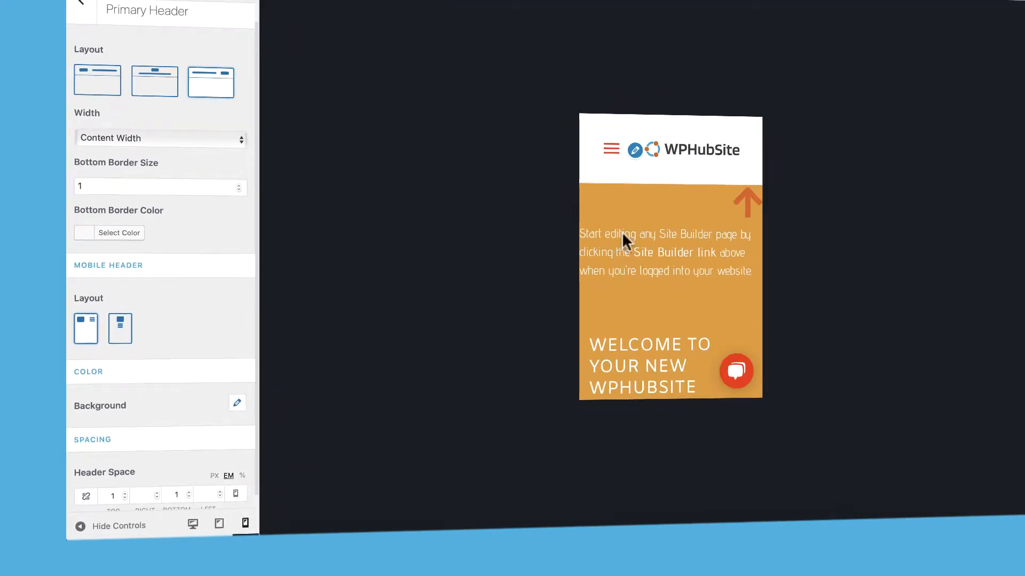
scroll(625, 214, down, 2)
scroll(627, 214, up, 2)
click(609, 150)
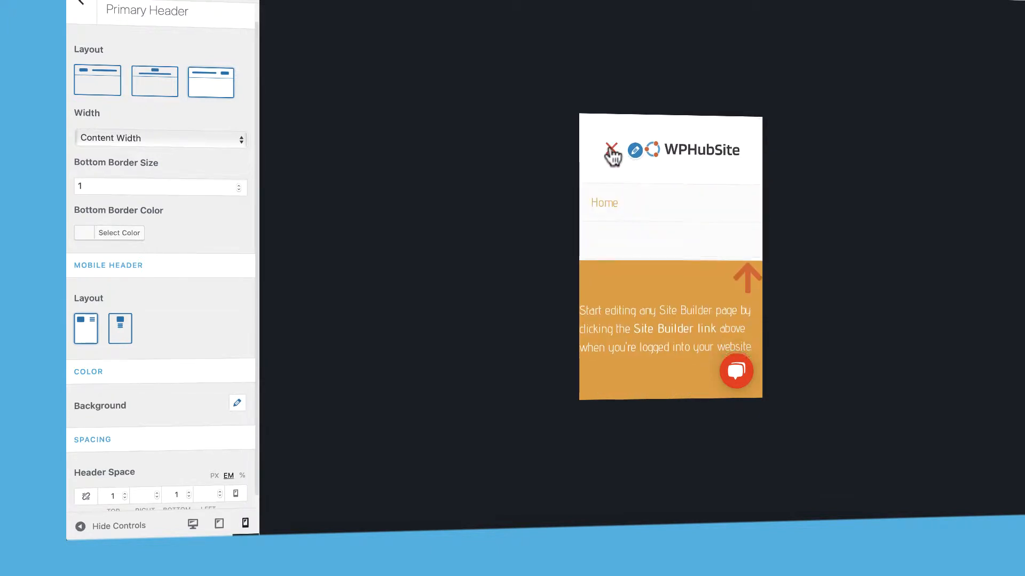
click(612, 154)
- Set the Mobile Header layout to Stack and check its menu by expanding and collapsing it in the preview
click(130, 336)
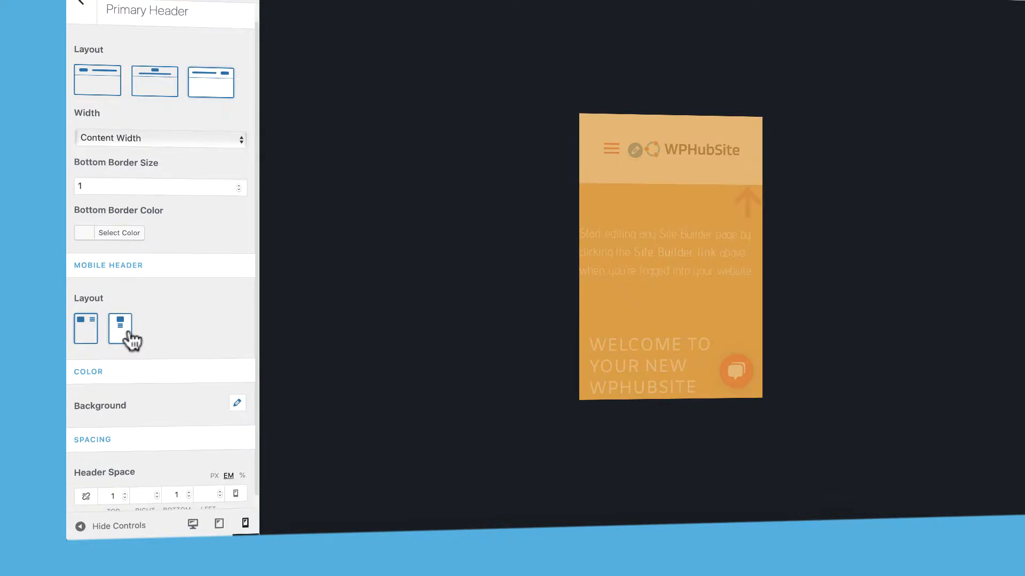
click(676, 208)
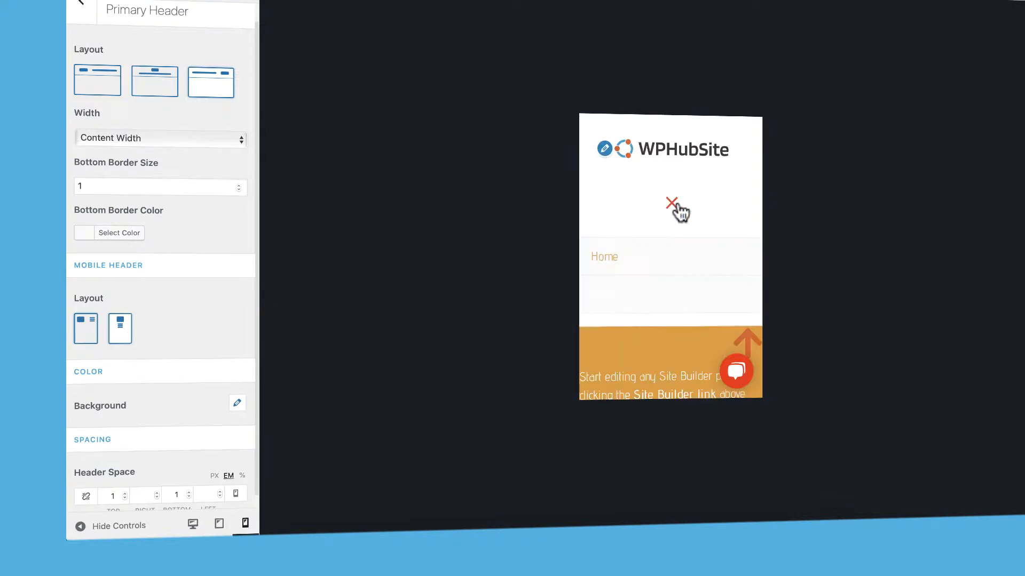
click(679, 211)
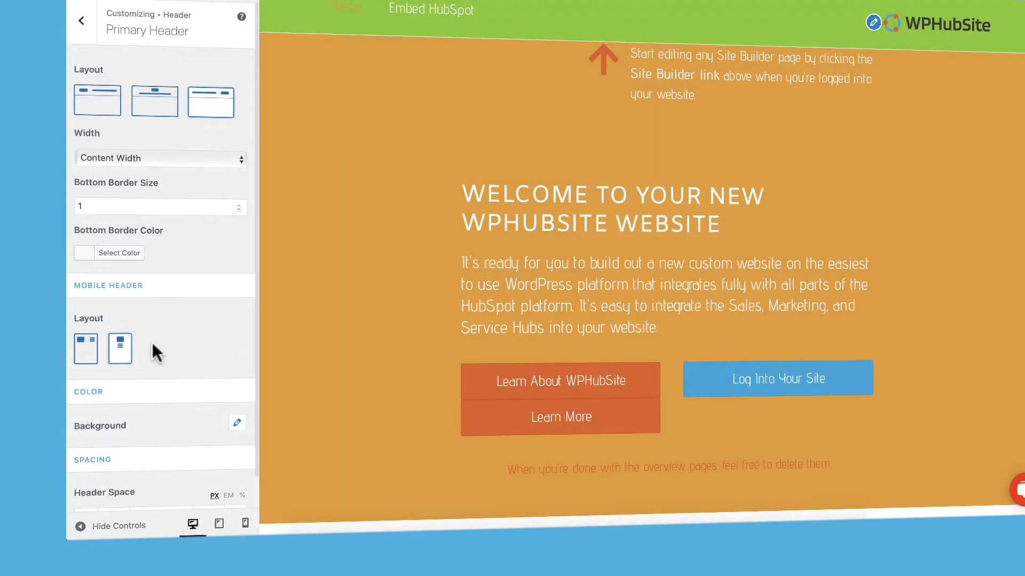
scroll(159, 347, down, 1)
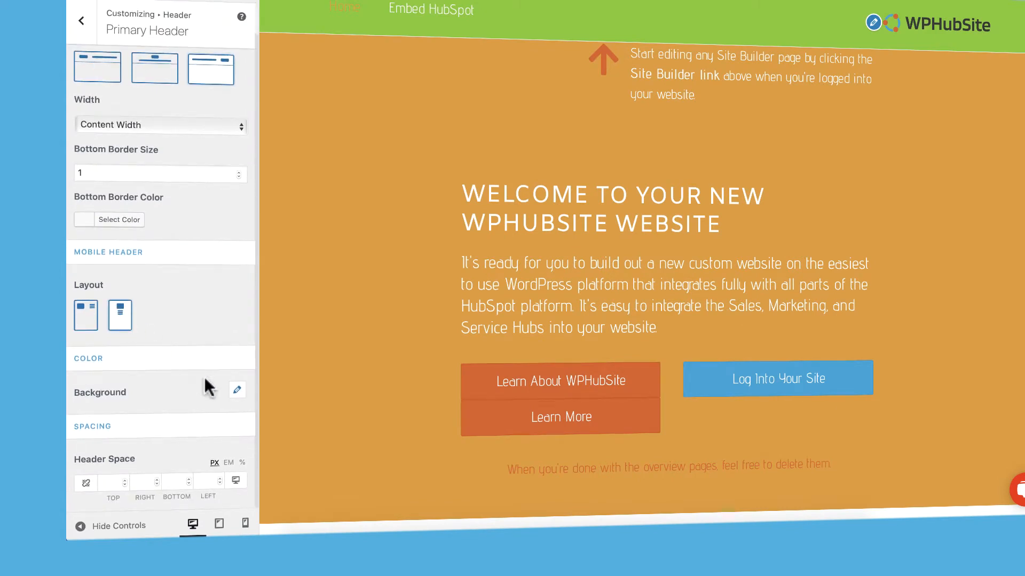
click(237, 389)
click(138, 447)
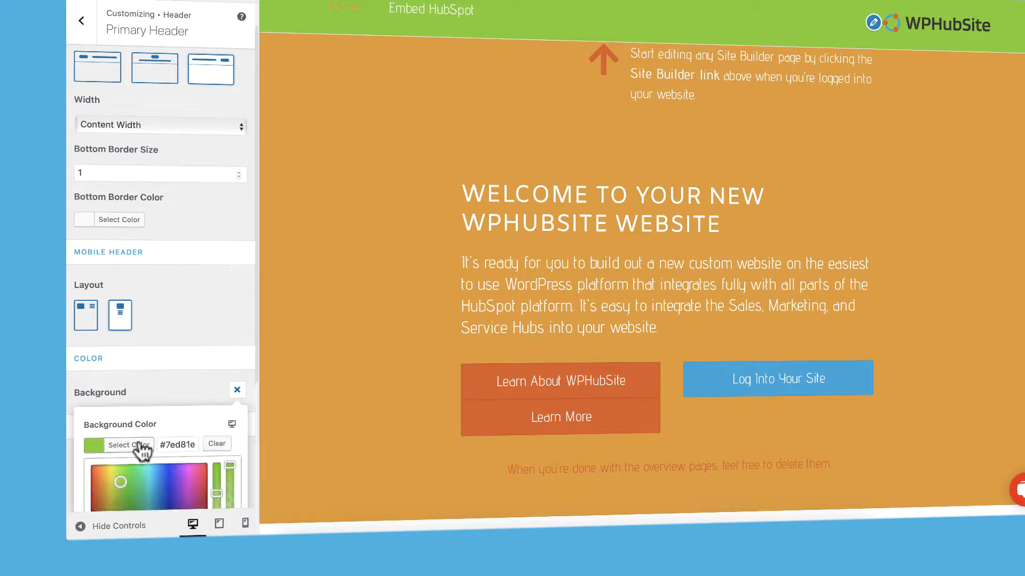
click(98, 473)
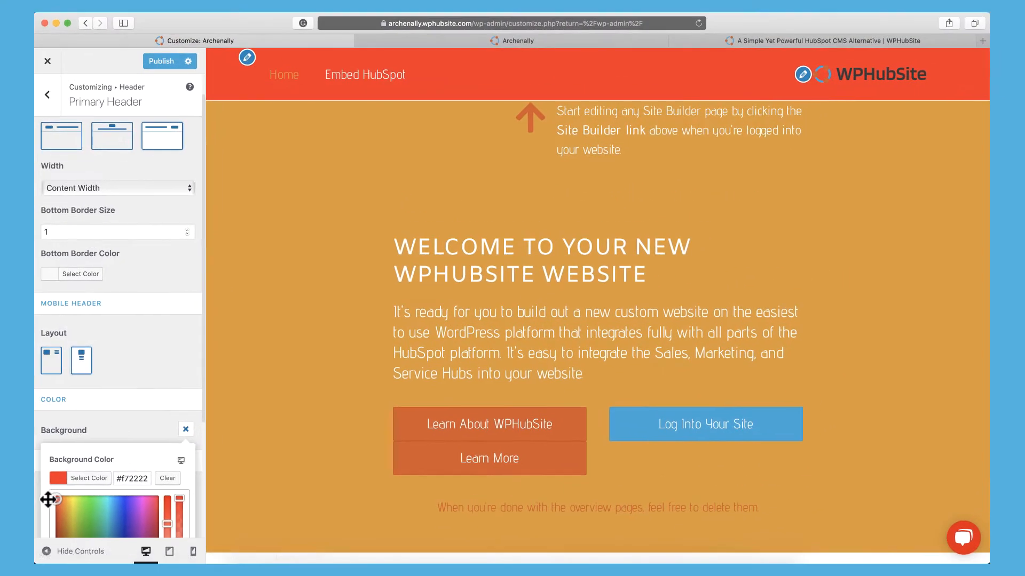
click(130, 443)
click(126, 432)
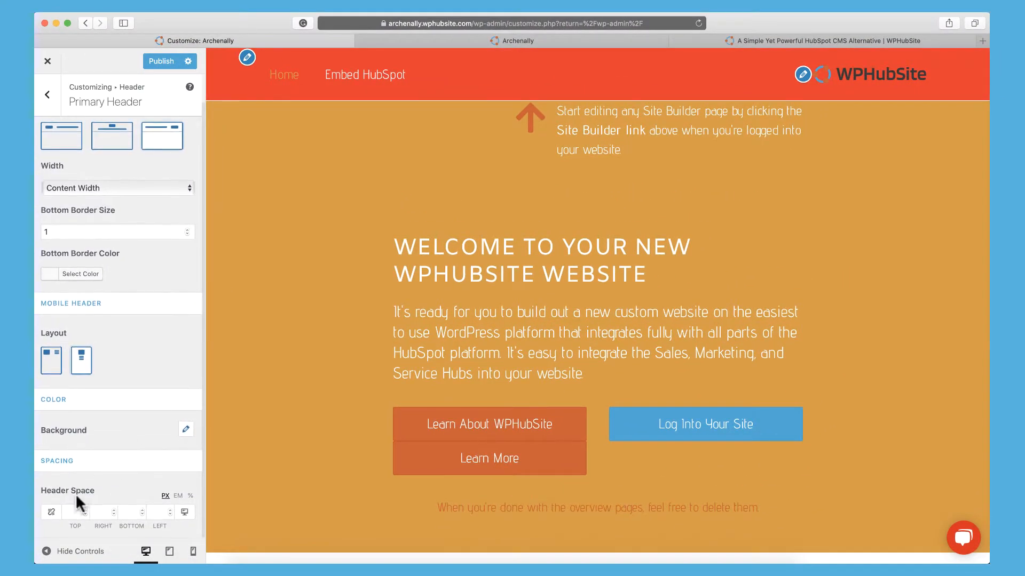
- Set the top Header Space of the Primary Header to 50 px
click(75, 511)
text(50)
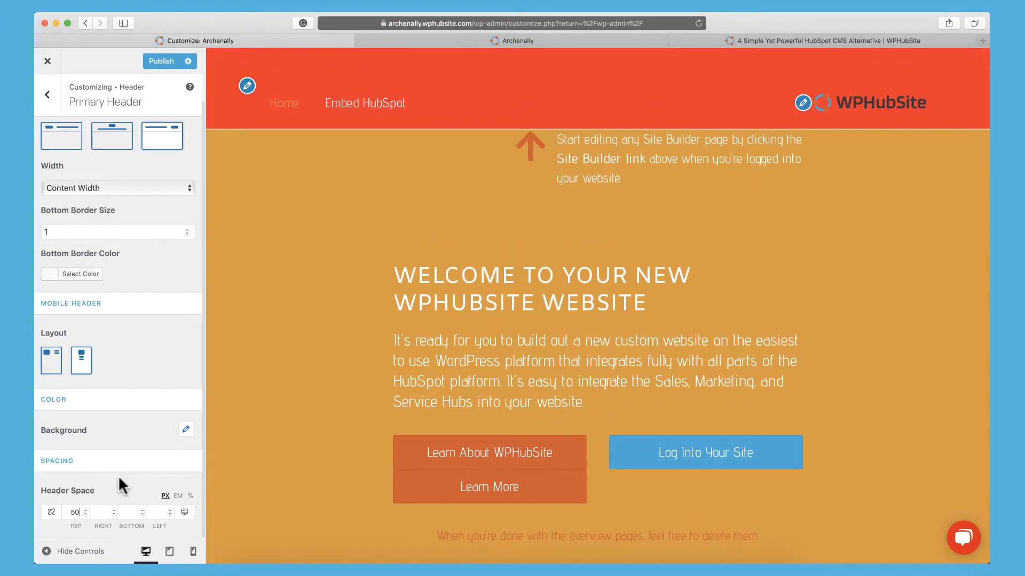
- Clear the top Header Space value of the Primary Header
scroll(130, 396, up, 2)
scroll(149, 307, down, 2)
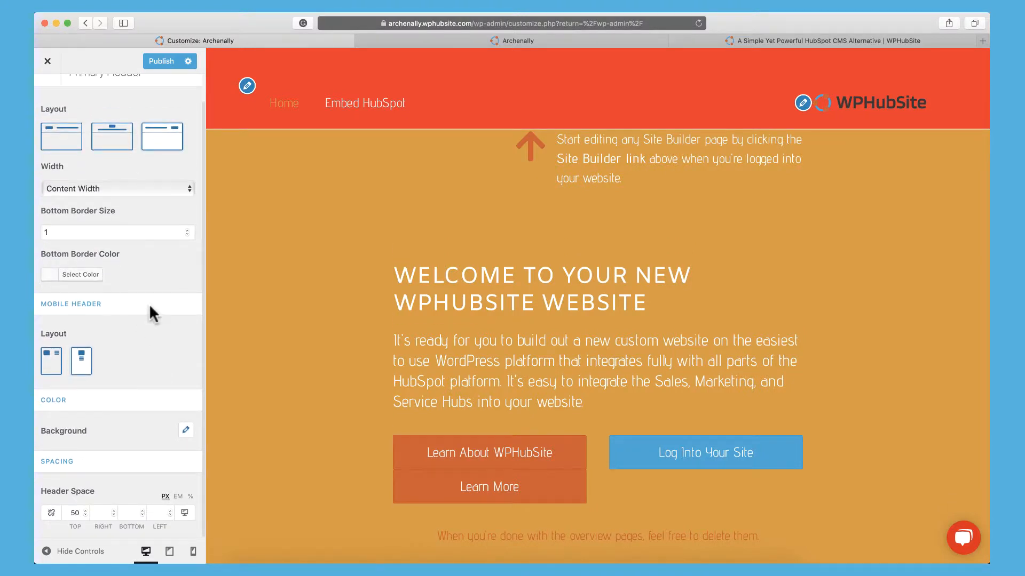
scroll(148, 303, down, 1)
scroll(148, 303, up, 1)
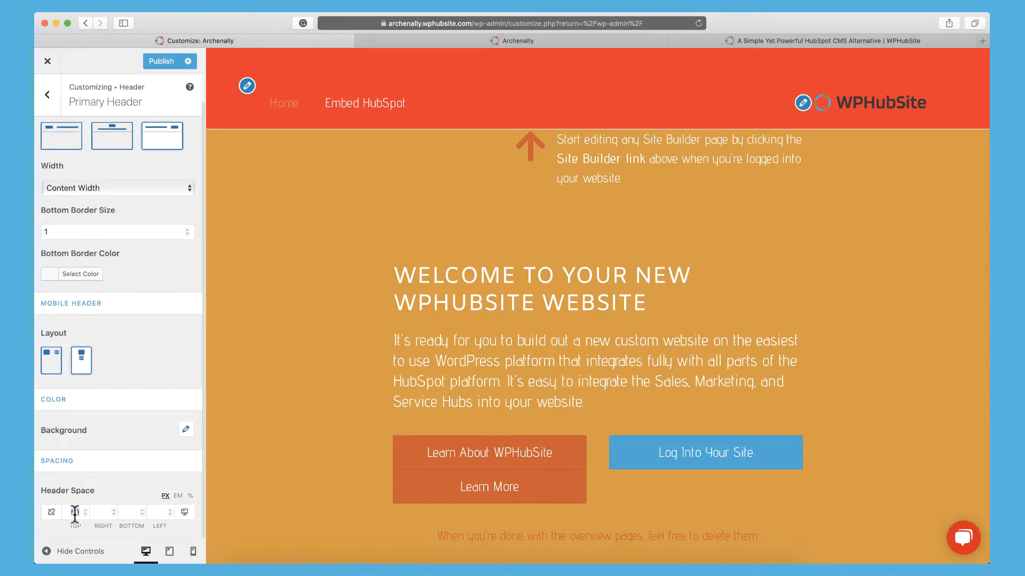
key(BackSpace)
key(BackSpace)
scroll(137, 389, down, 1)
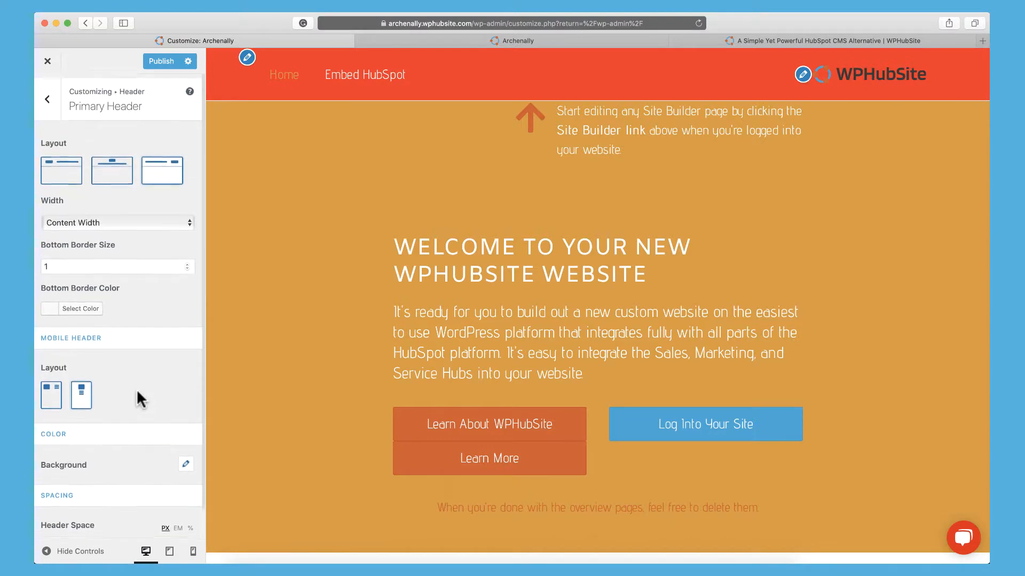
scroll(137, 389, up, 1)
click(183, 430)
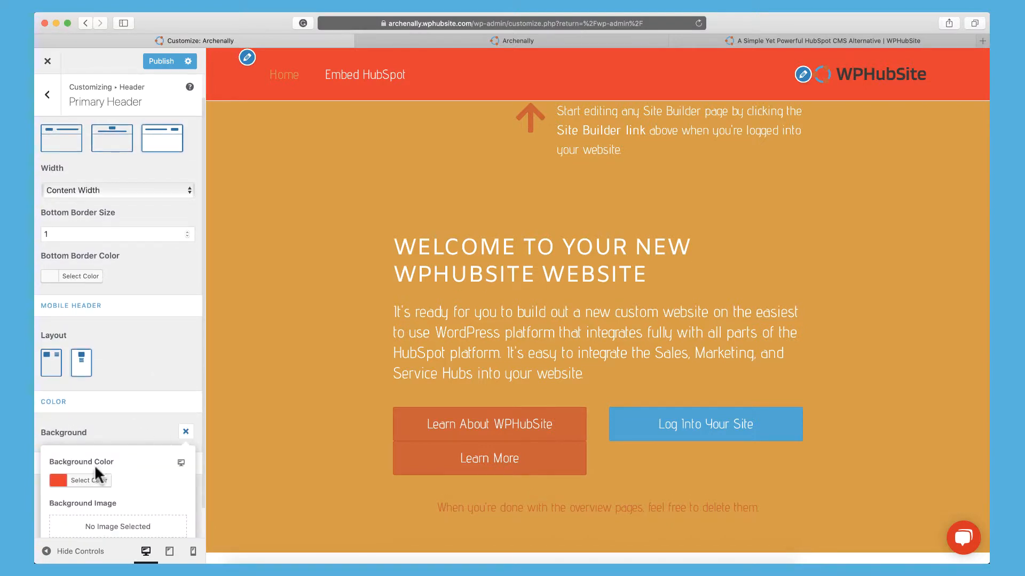
click(88, 480)
click(128, 505)
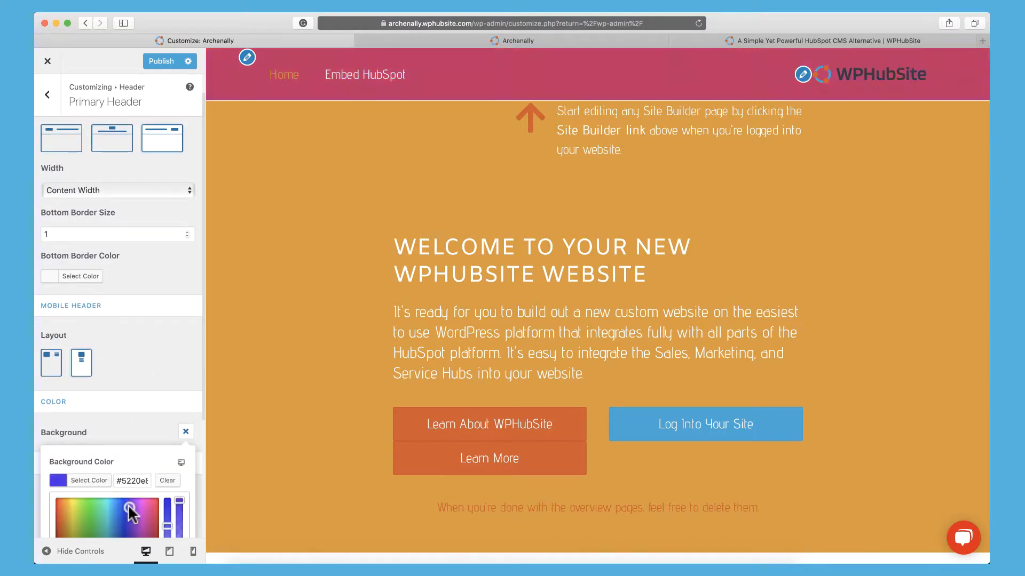
click(106, 115)
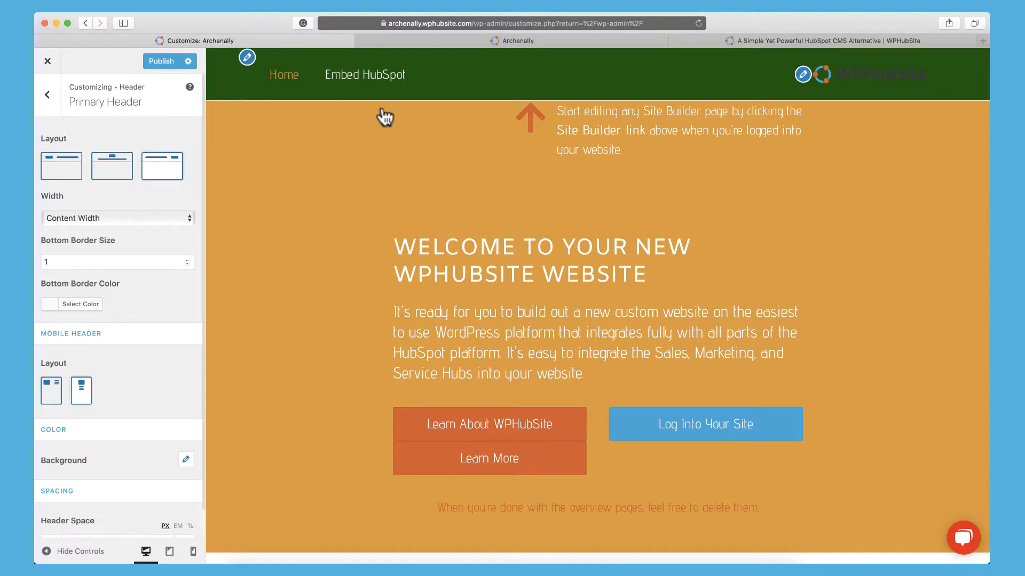
- Preview the header at tablet and mobile sizes, and return to the desktop preview
click(169, 551)
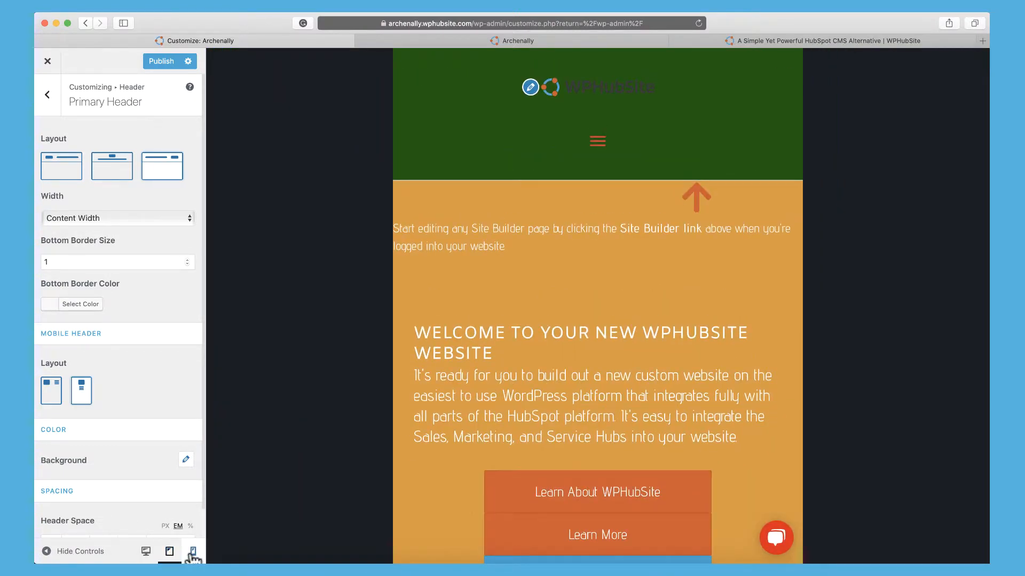
click(193, 552)
click(149, 553)
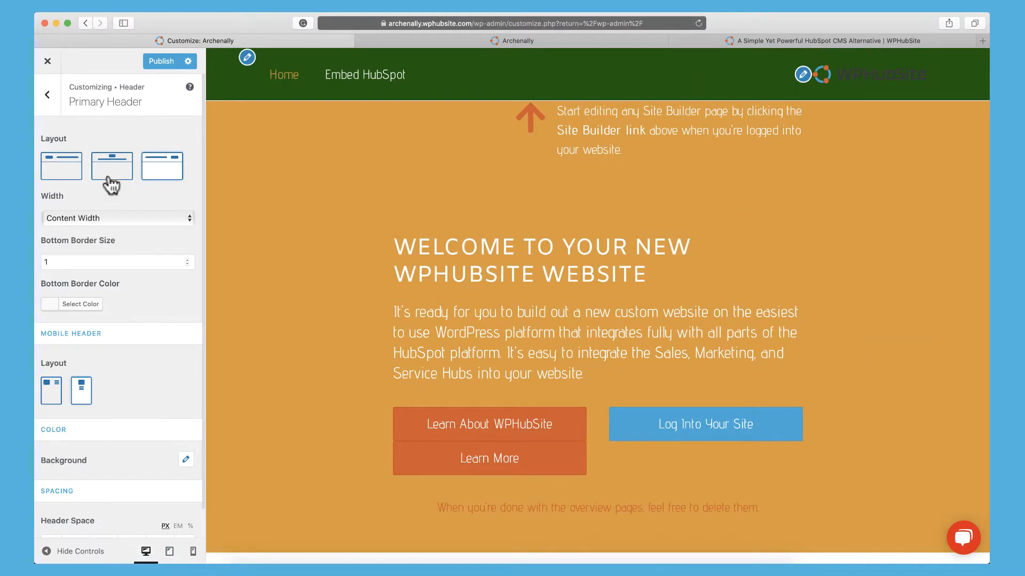
- In the Primary Menu settings, set the last menu item to Search and try the search field in the preview
click(48, 95)
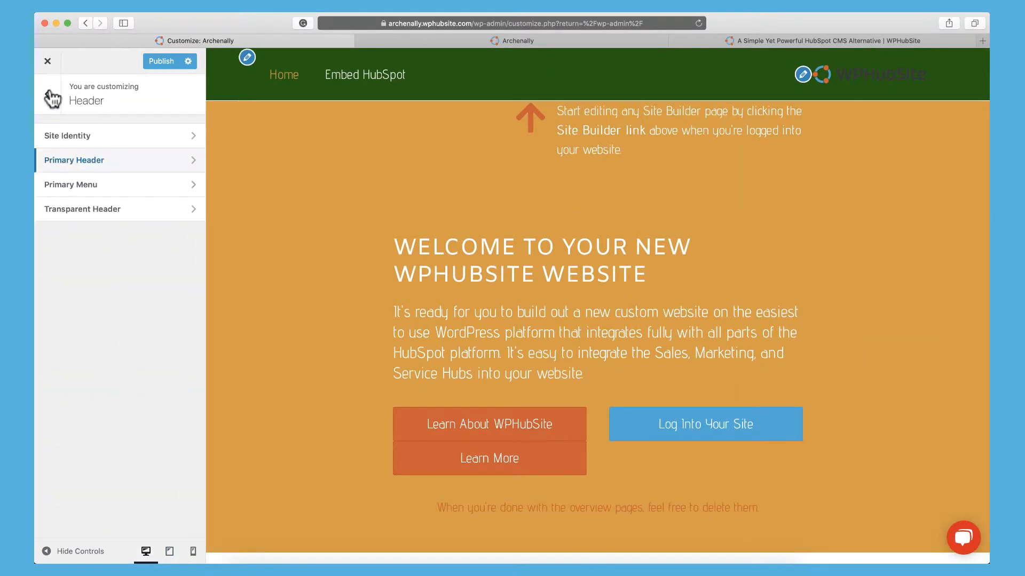
click(141, 185)
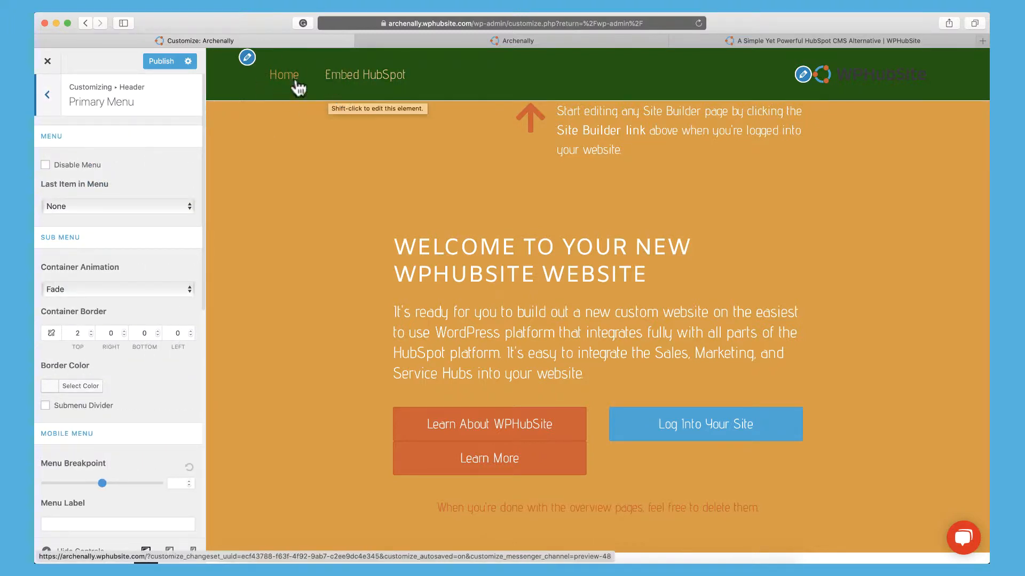
click(104, 206)
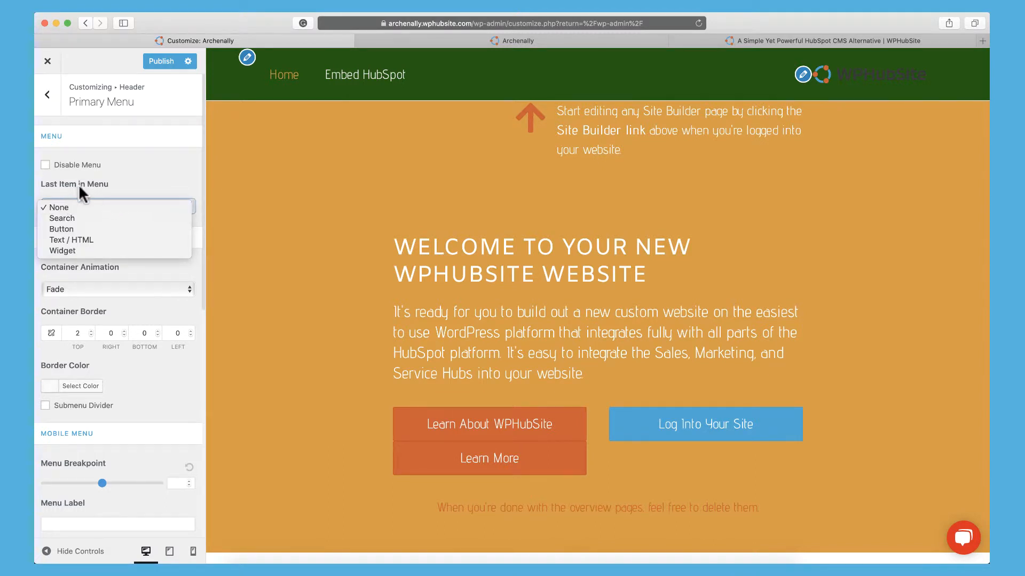
click(71, 218)
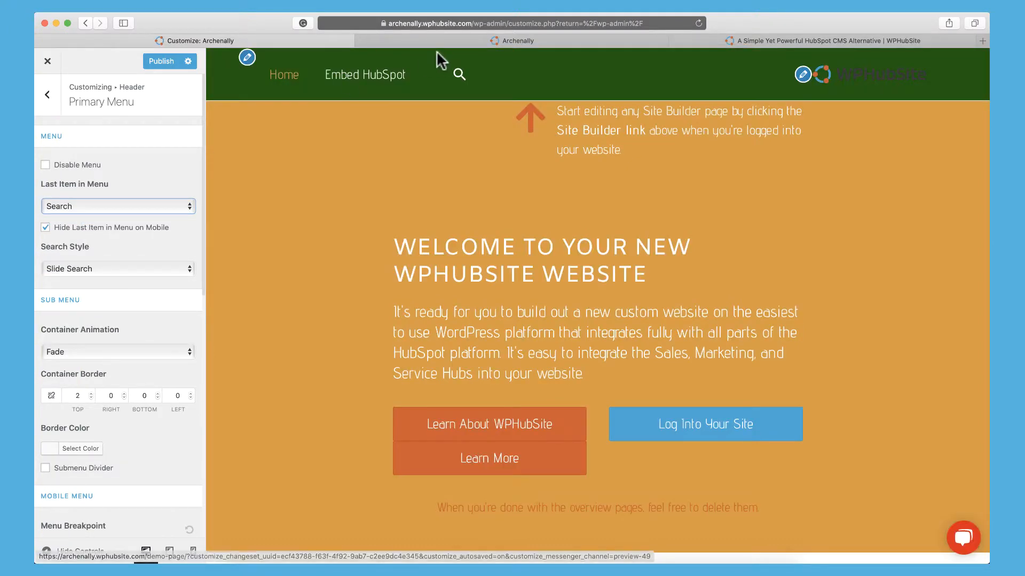
click(457, 76)
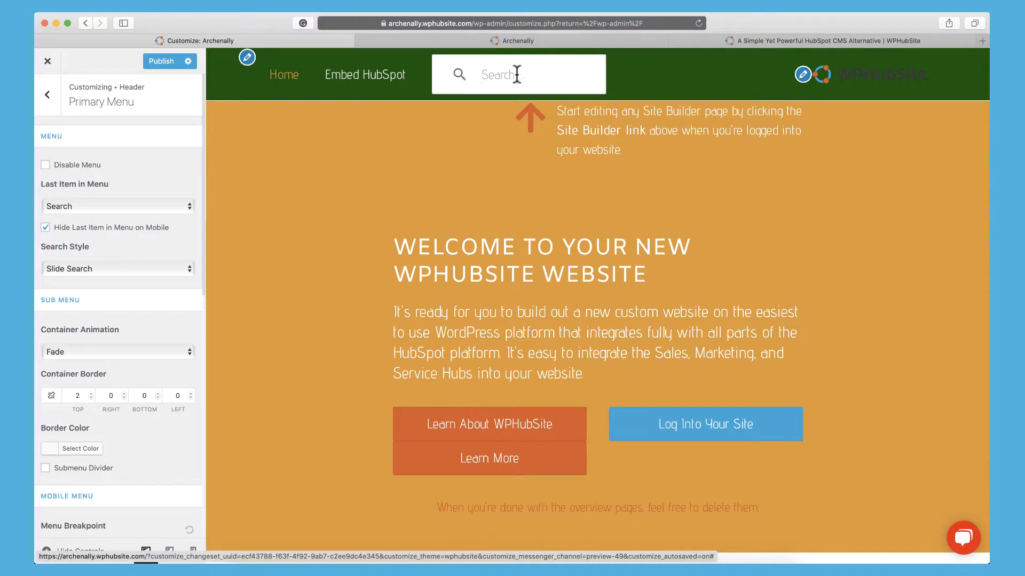
click(457, 75)
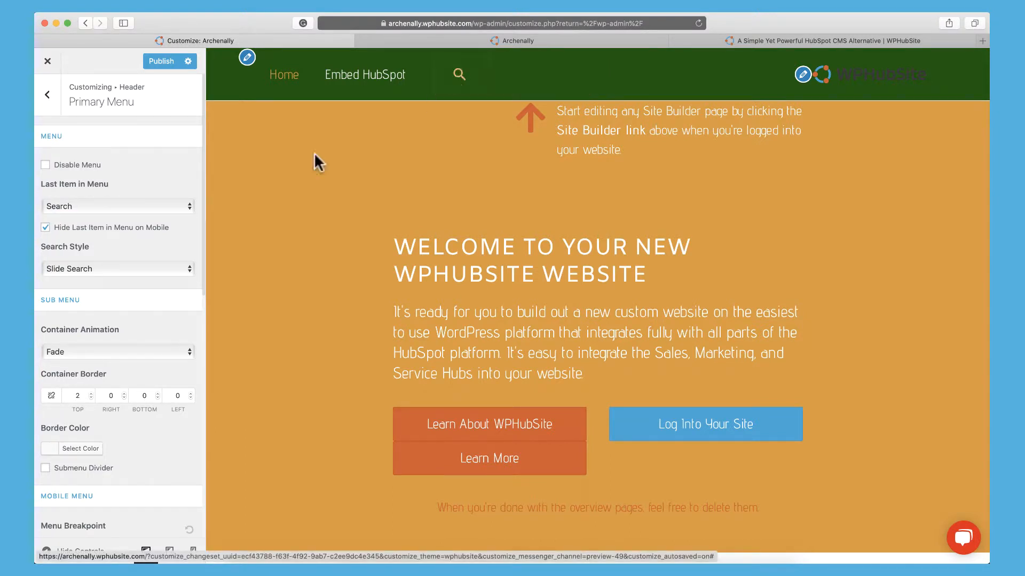
- Set the Search Style to Full Screen Search and check it by opening and closing the search overlay in the preview
click(107, 267)
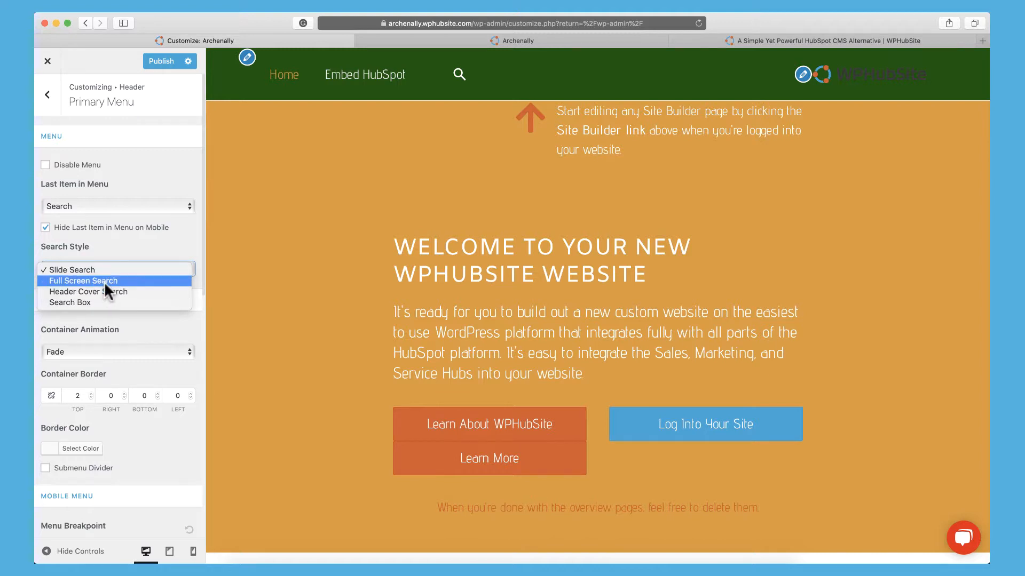
click(104, 281)
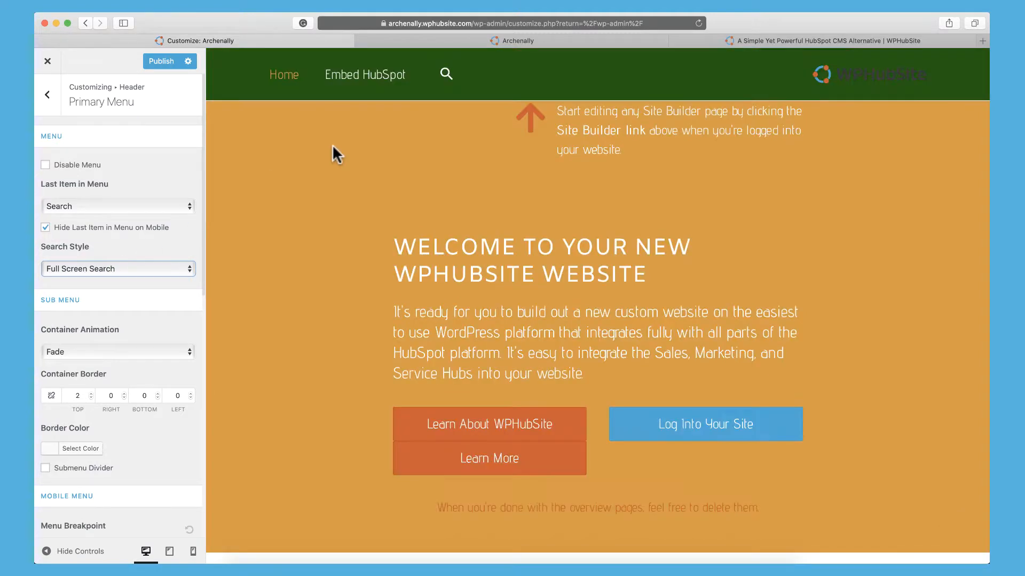
click(443, 72)
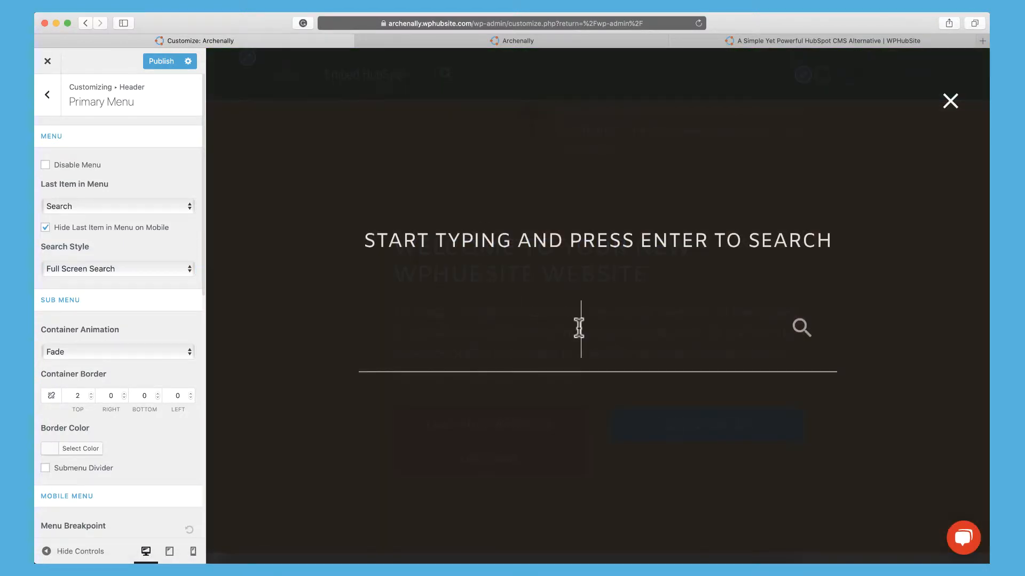
click(950, 101)
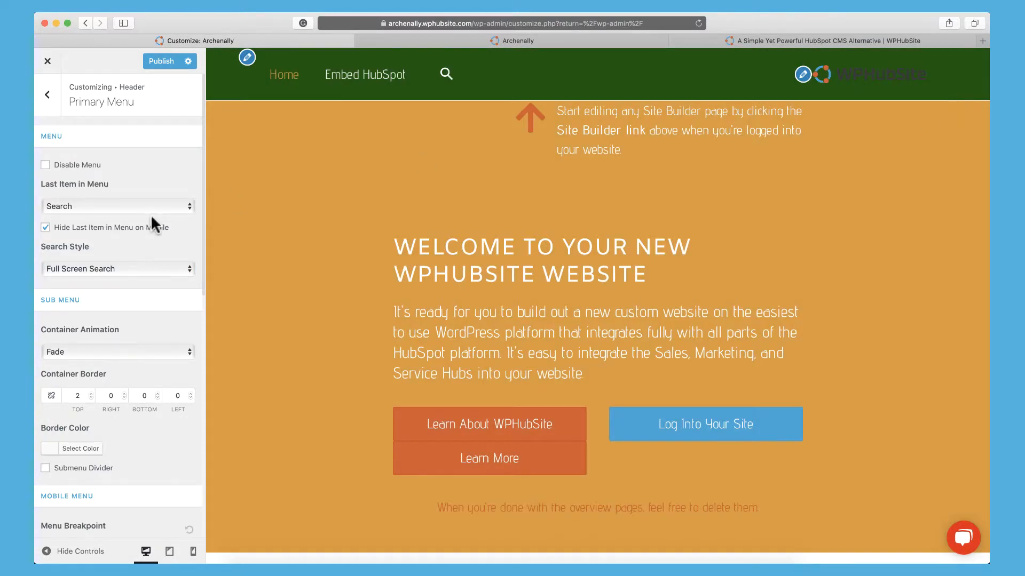
- Set the last item in the Primary Menu to Button and compare it with the Get started button on the WPHubSite homepage
click(125, 206)
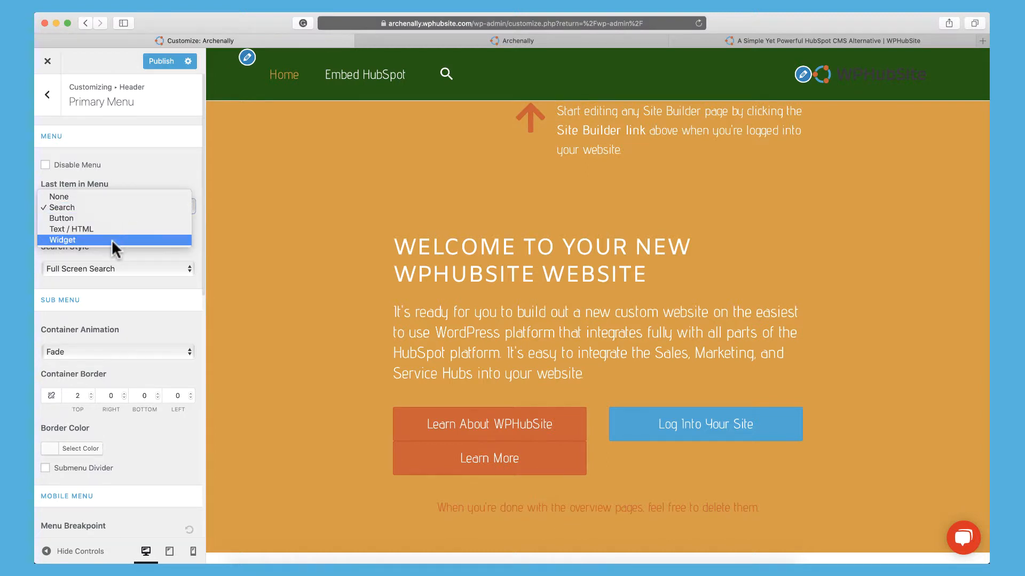
click(115, 216)
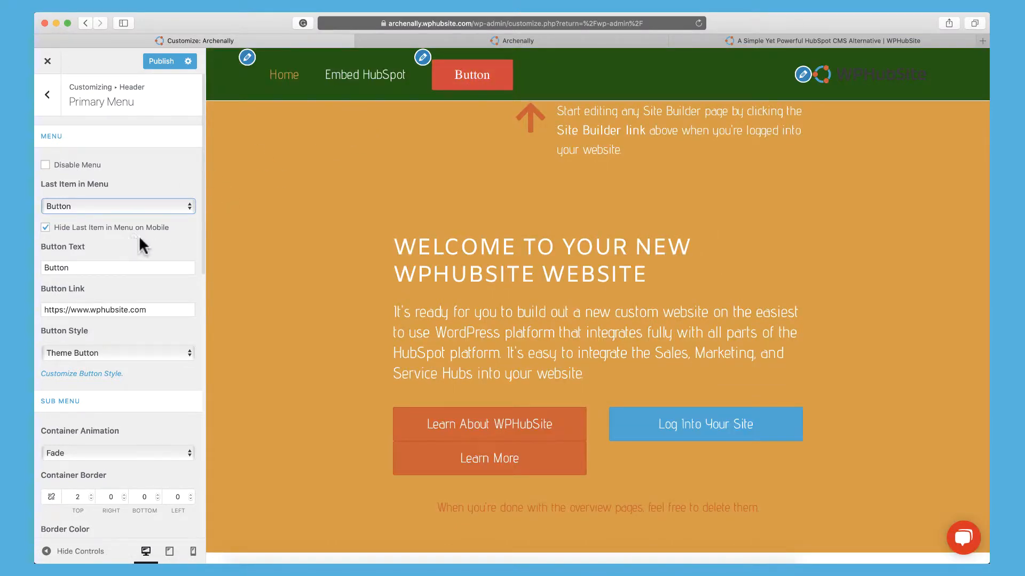
click(620, 44)
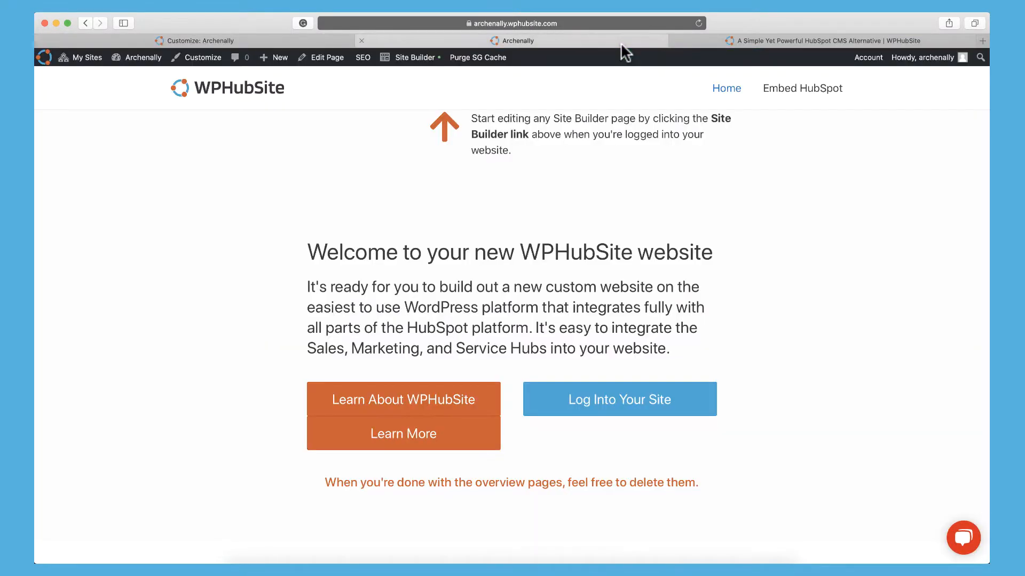
click(720, 38)
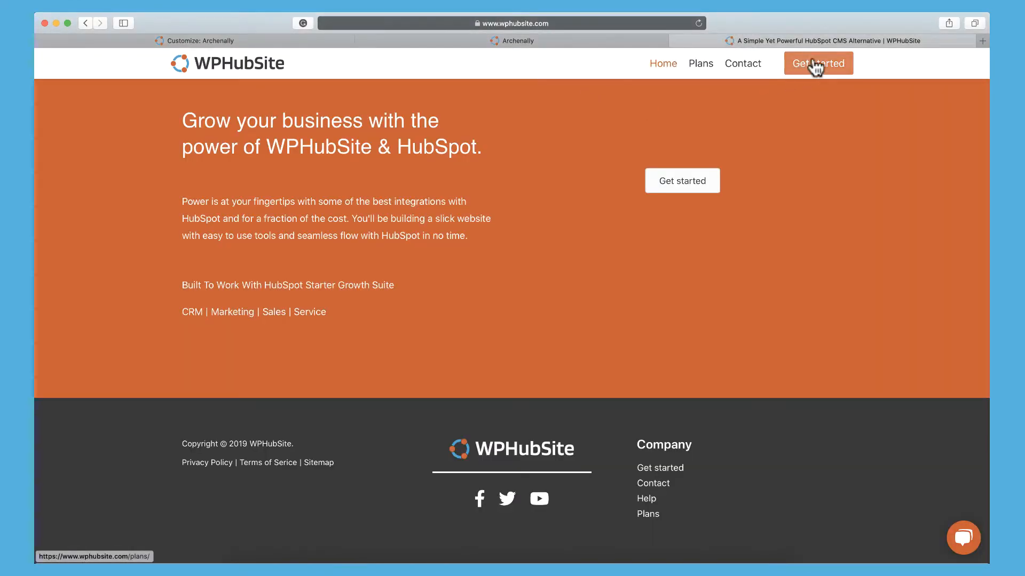
click(201, 40)
click(154, 307)
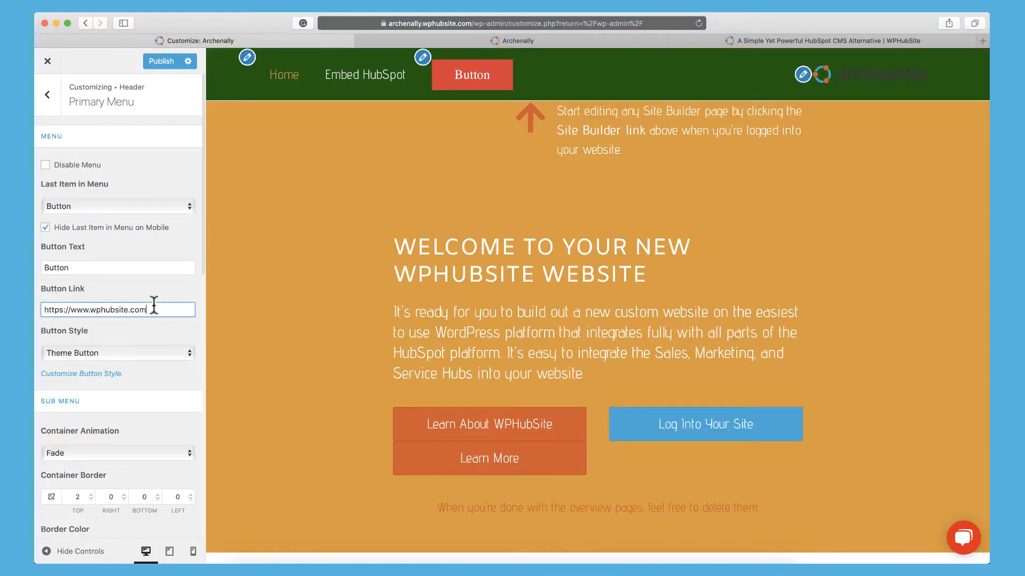
- Look through the Sub Menu's Container Animation options, keeping Fade
scroll(154, 306, down, 5)
scroll(152, 303, down, 1)
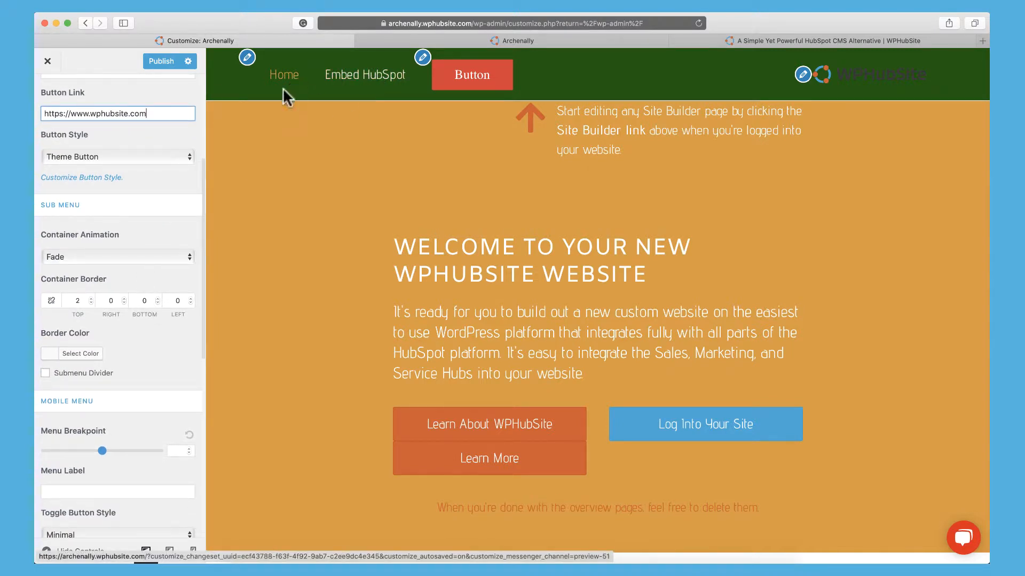
click(94, 254)
click(96, 252)
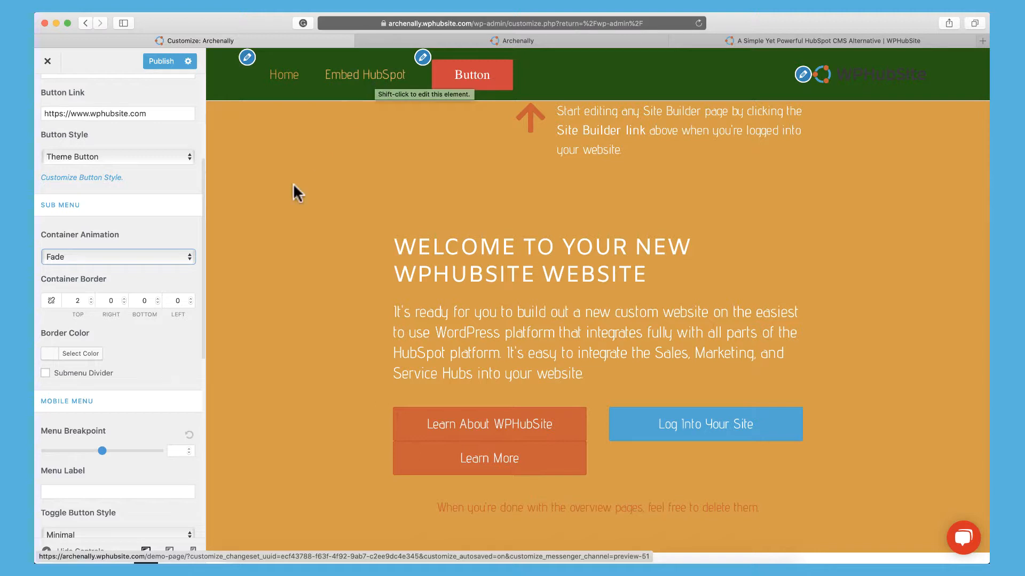
- Switch the preview to tablet size and set the Mobile Menu's Menu Breakpoint to 680
scroll(144, 355, down, 4)
scroll(101, 323, down, 2)
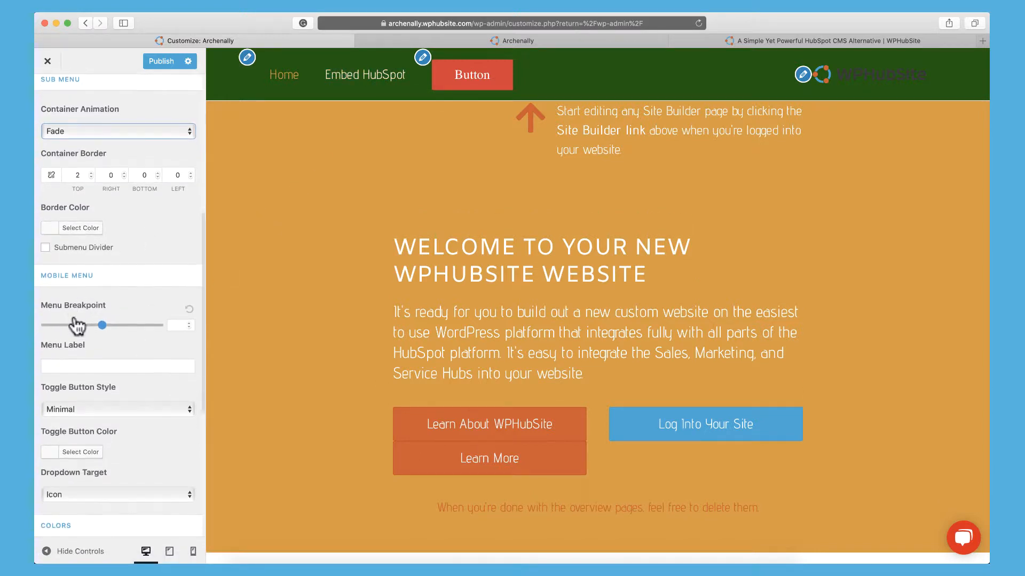
click(169, 551)
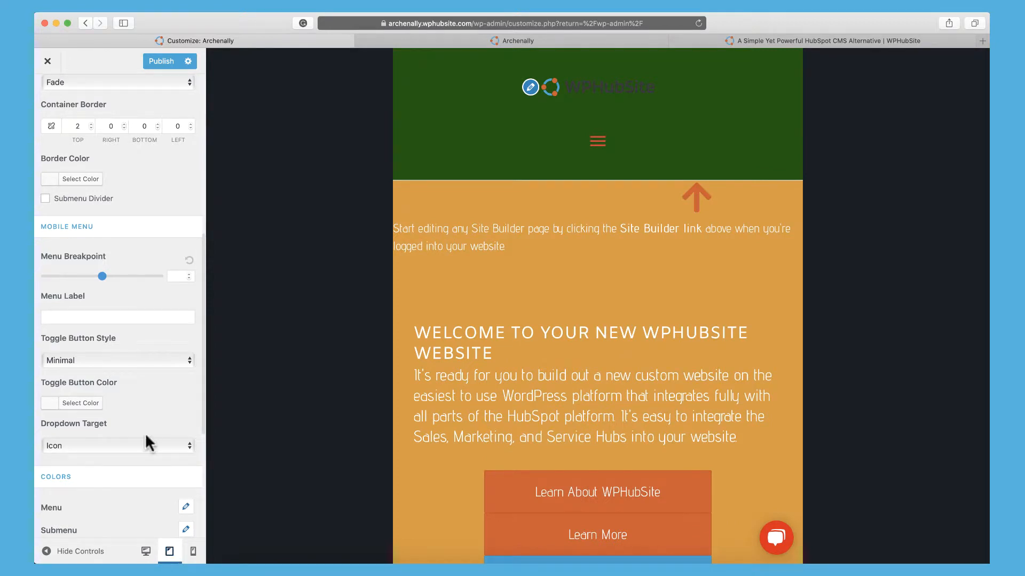
drag(102, 276, 52, 276)
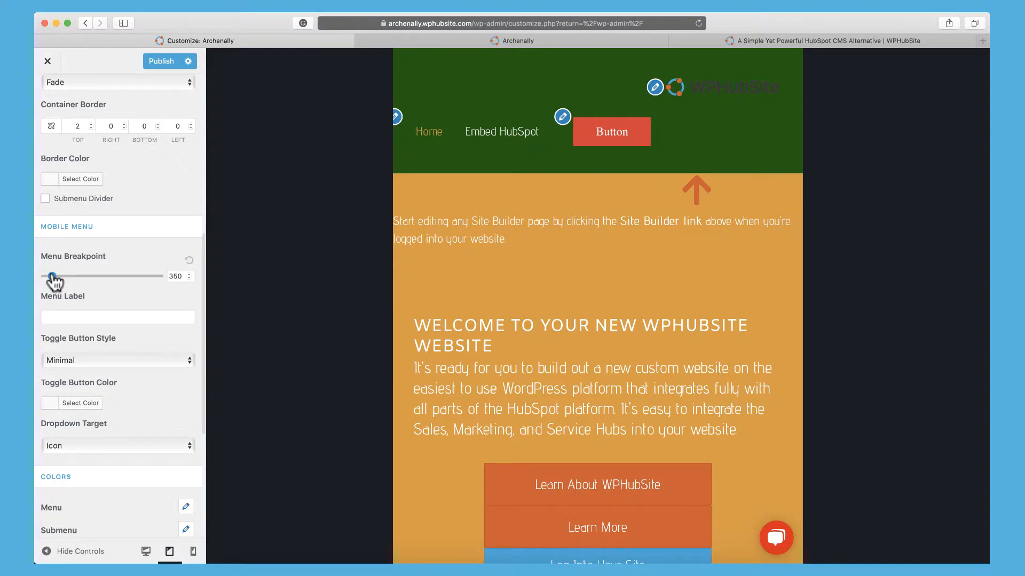
scroll(106, 275, down, 1)
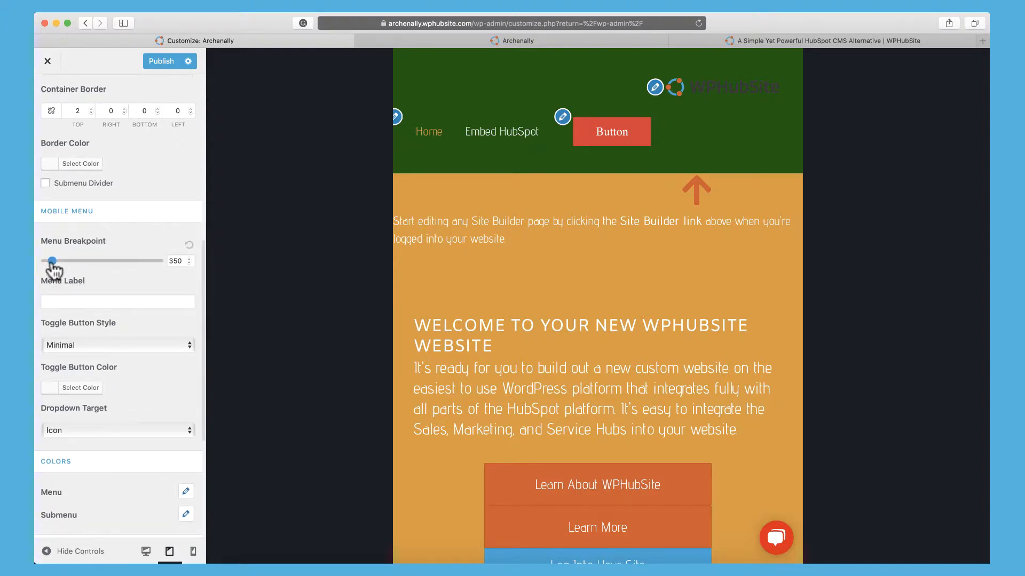
drag(52, 262, 59, 262)
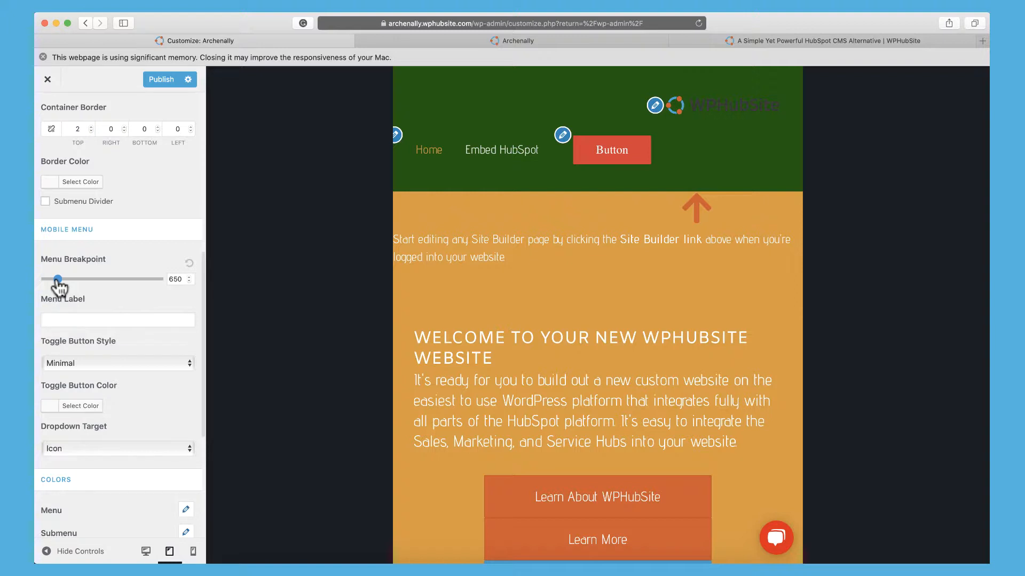
drag(57, 280, 59, 281)
- Set the mobile Menu Label to MENU and check it at mobile size by expanding and collapsing the menu
scroll(121, 255, down, 2)
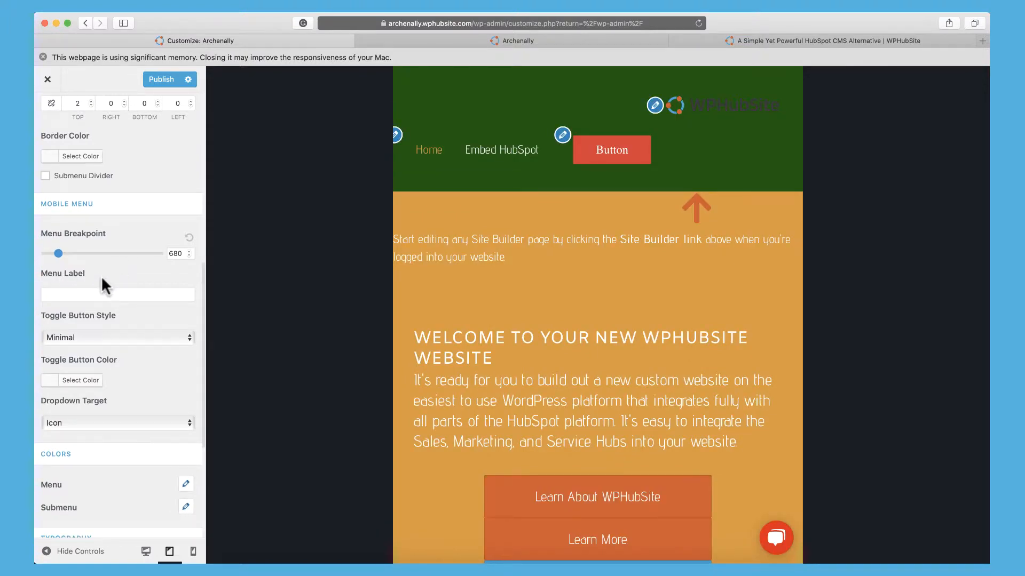
click(101, 294)
text(MENU)
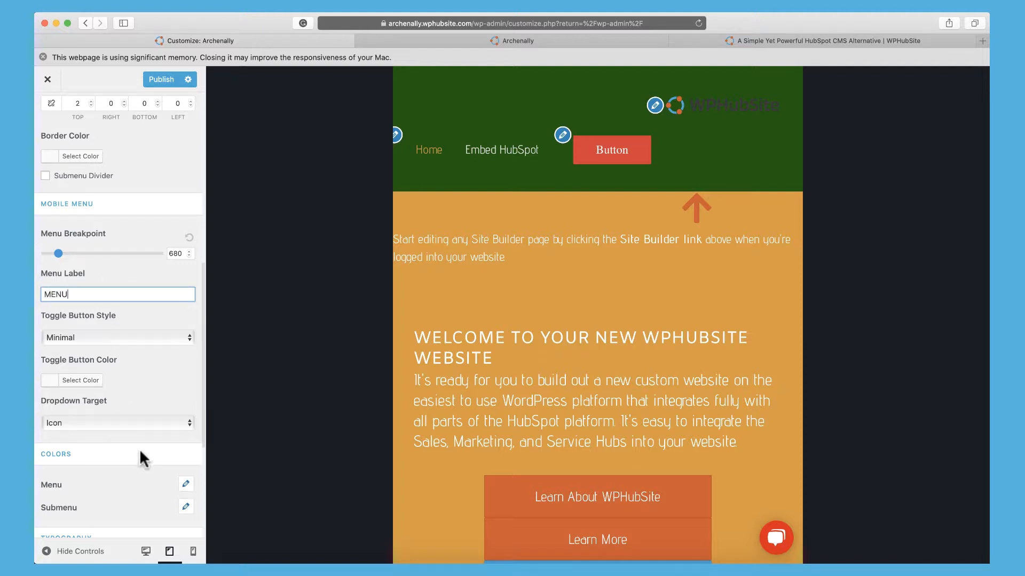
click(148, 380)
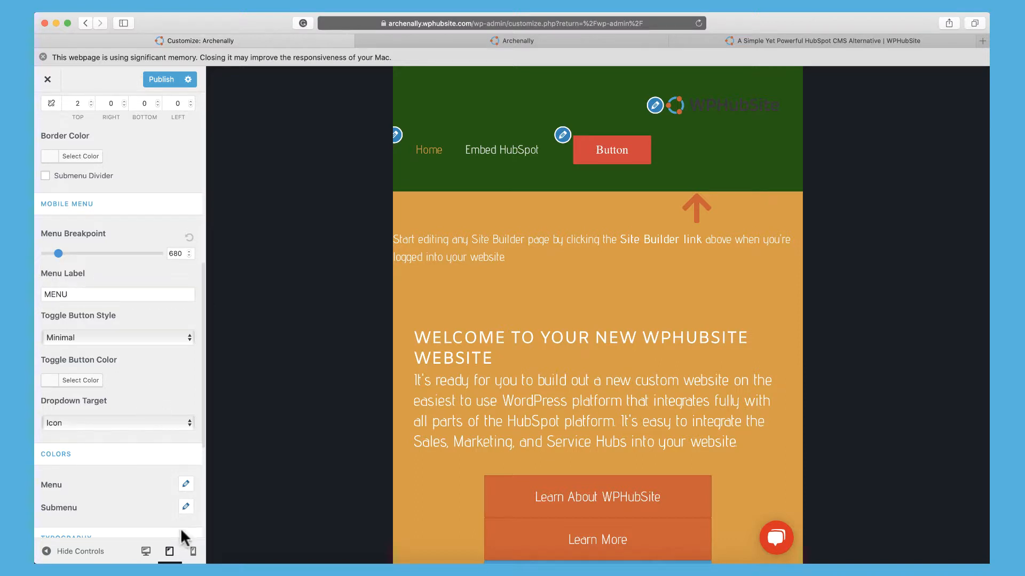
click(194, 551)
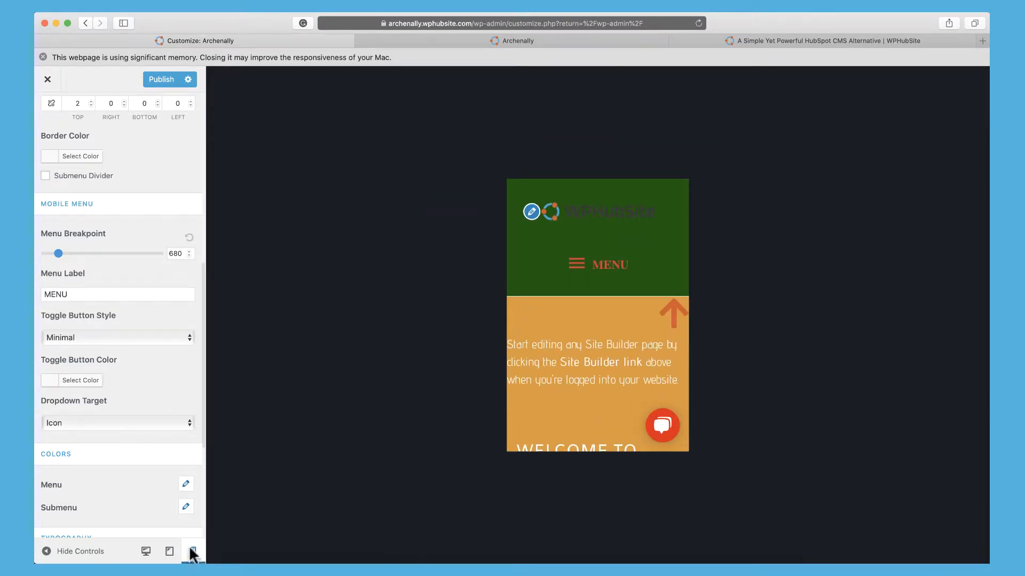
click(600, 273)
click(599, 271)
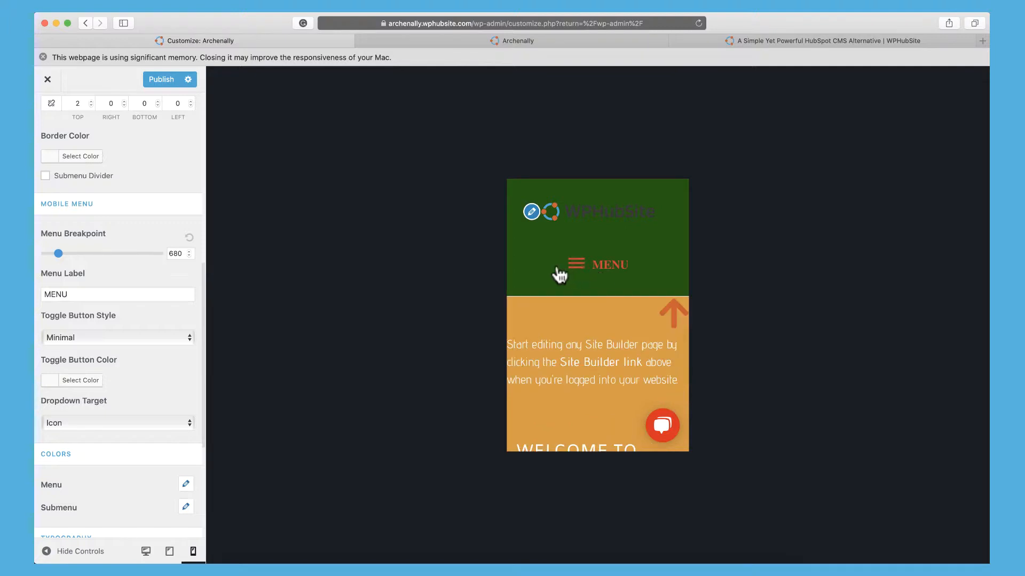
- Review the remaining Primary Menu settings, then open the Transparent Header settings with the preview at desktop size
scroll(117, 367, down, 5)
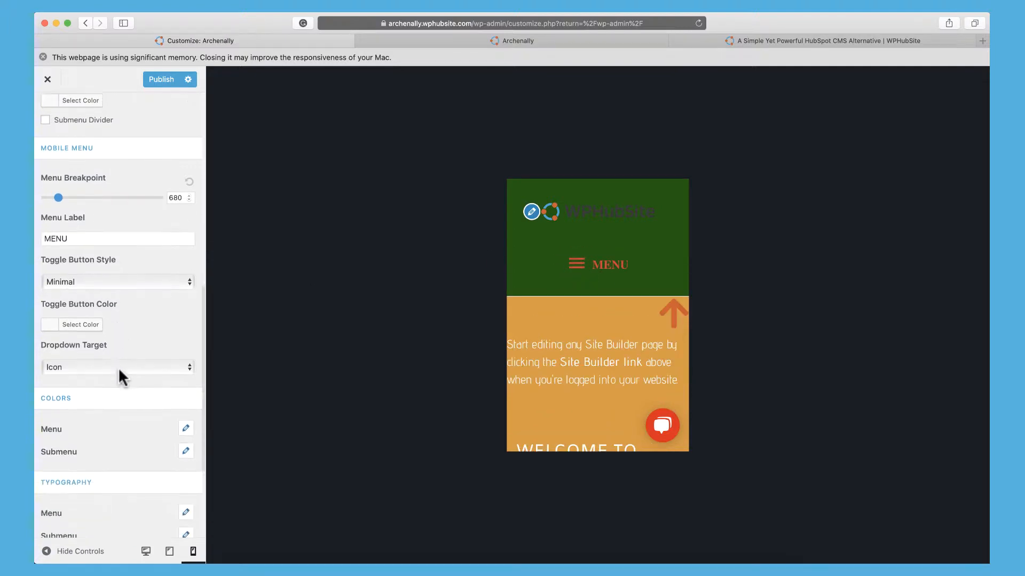
scroll(149, 350, up, 10)
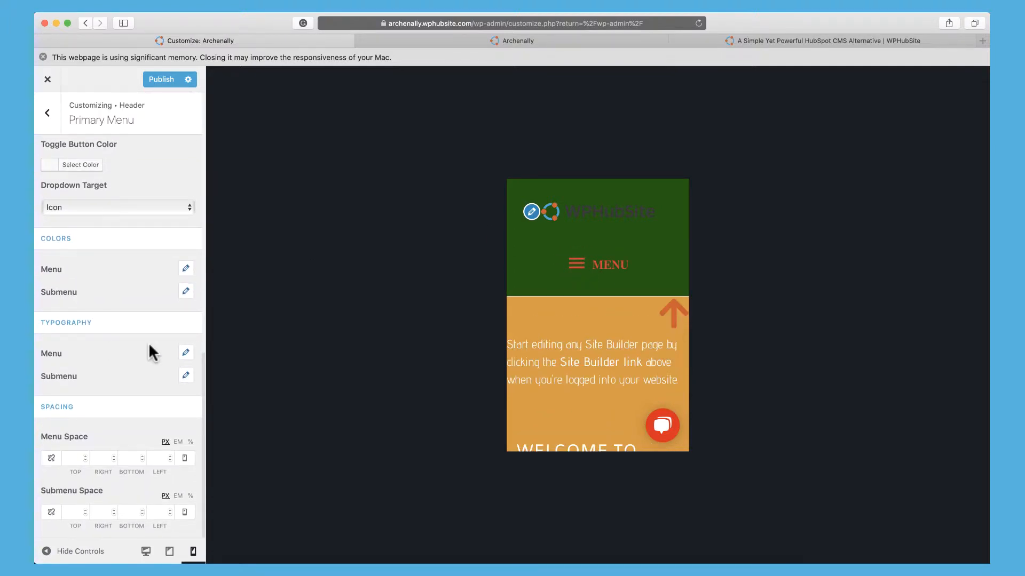
scroll(135, 178, up, 5)
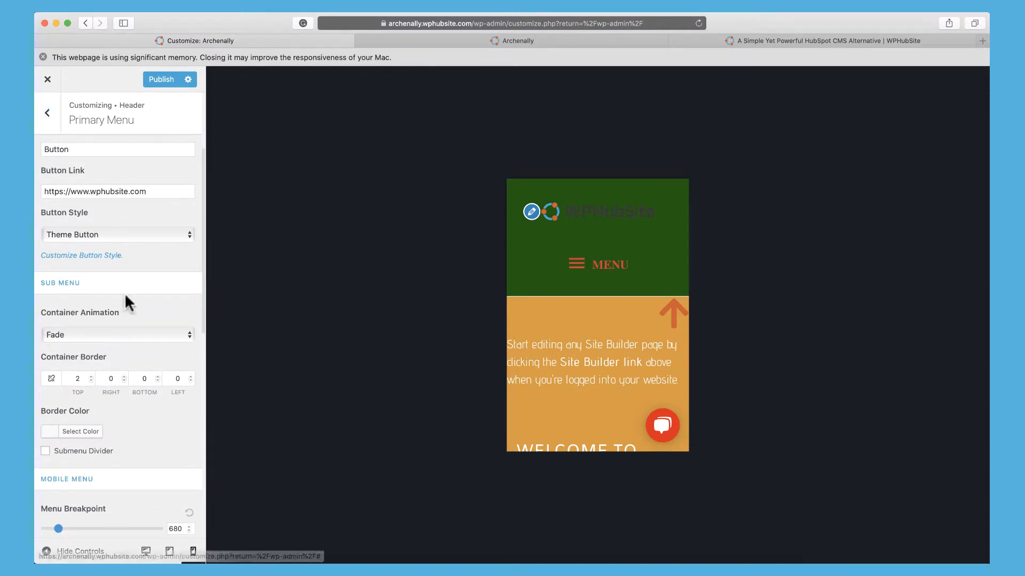
scroll(124, 293, down, 10)
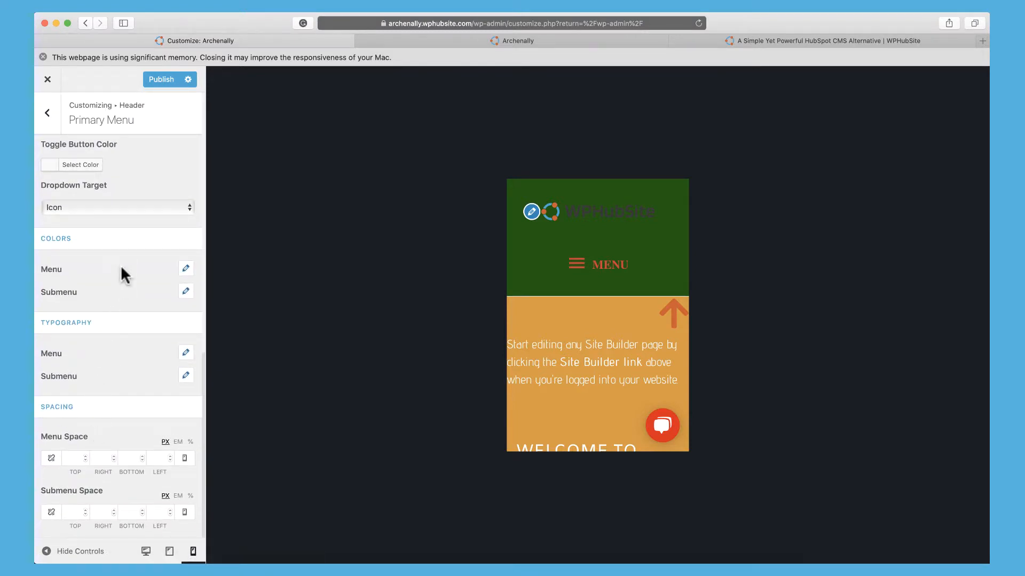
click(48, 113)
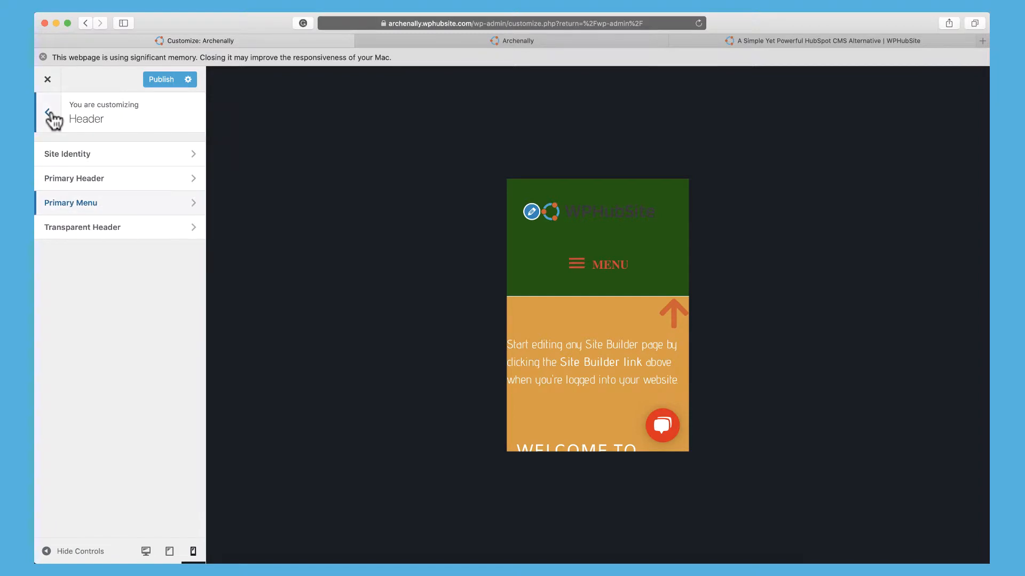
click(109, 229)
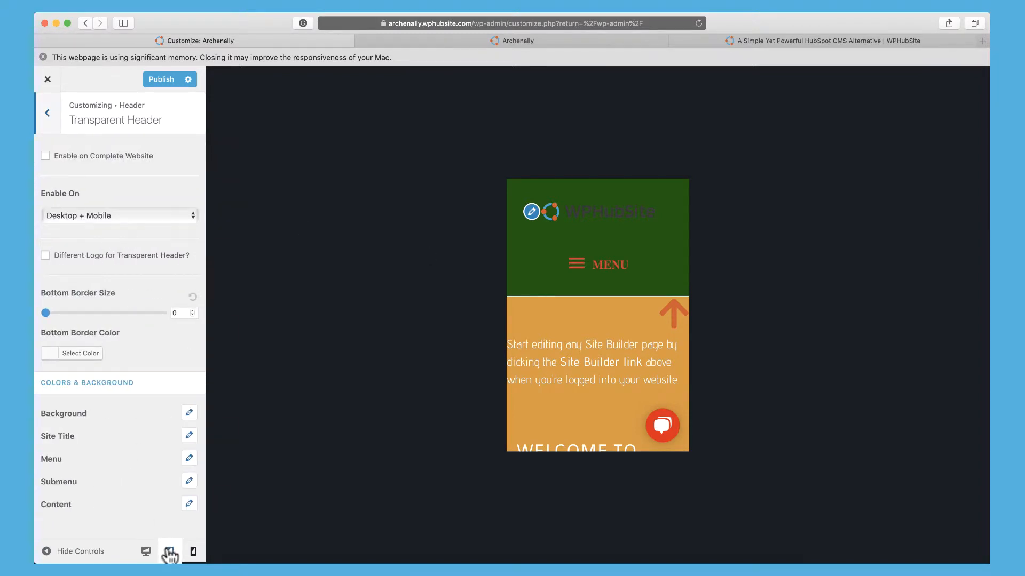
click(146, 552)
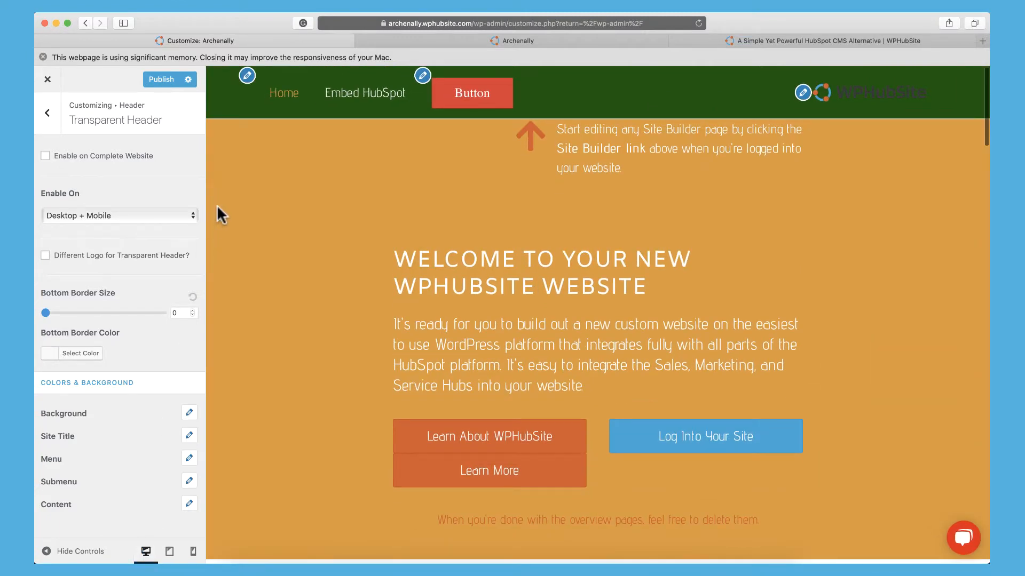
- Try the transparent header on the complete website, disable it again, and view the Enable On options, keeping Desktop + Mobile
click(99, 156)
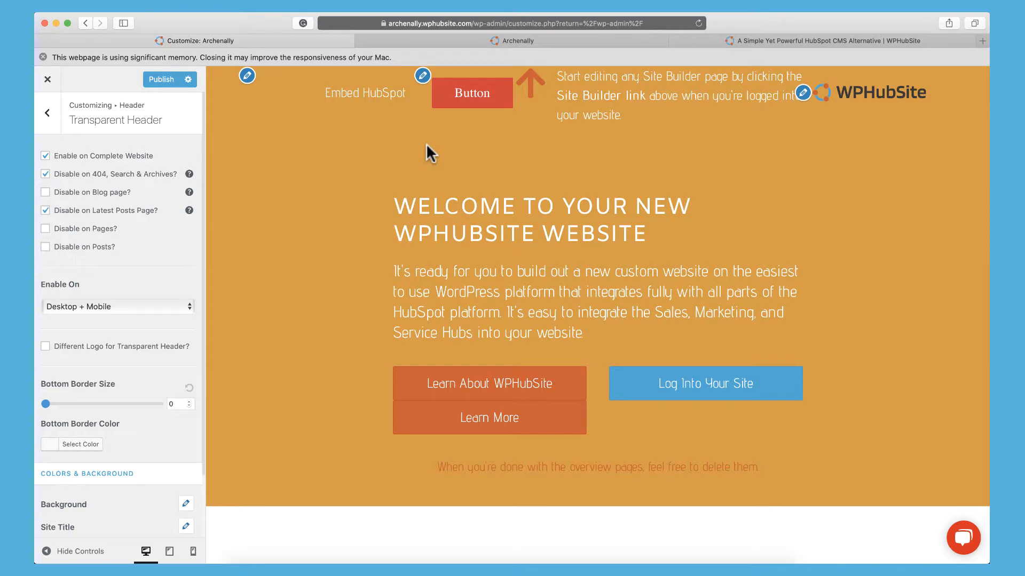
scroll(384, 152, down, 2)
scroll(383, 152, up, 2)
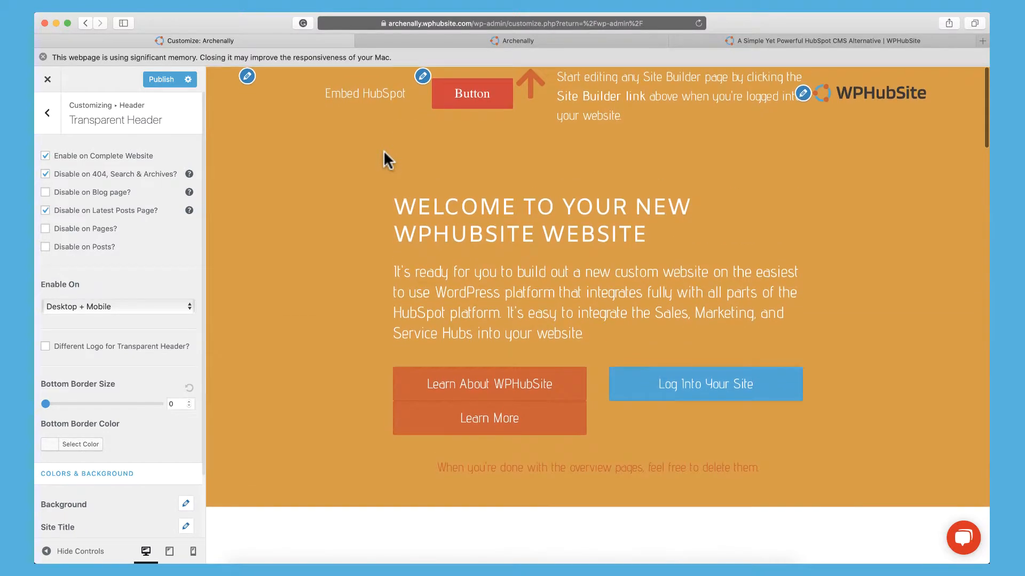
click(118, 160)
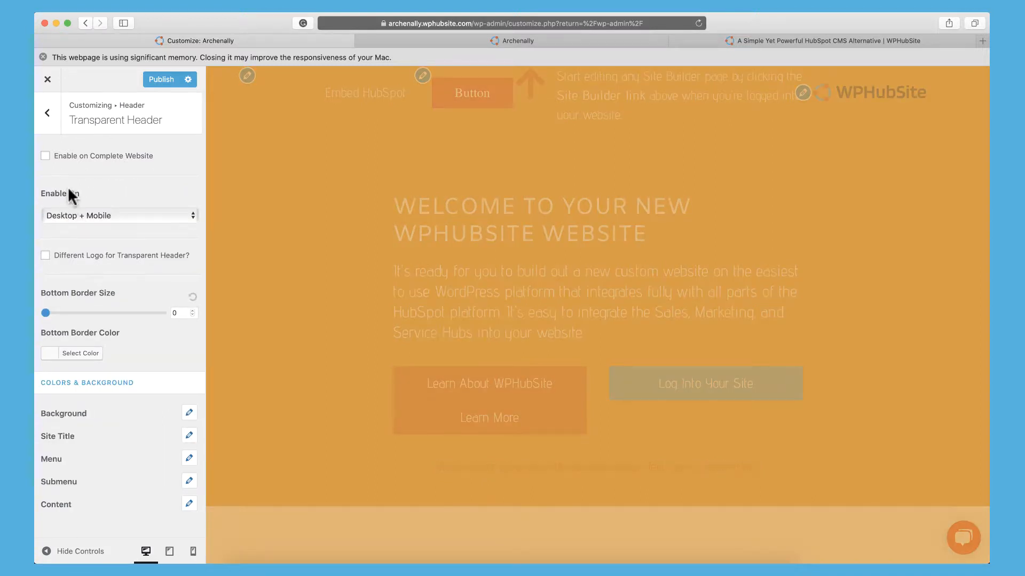
click(76, 215)
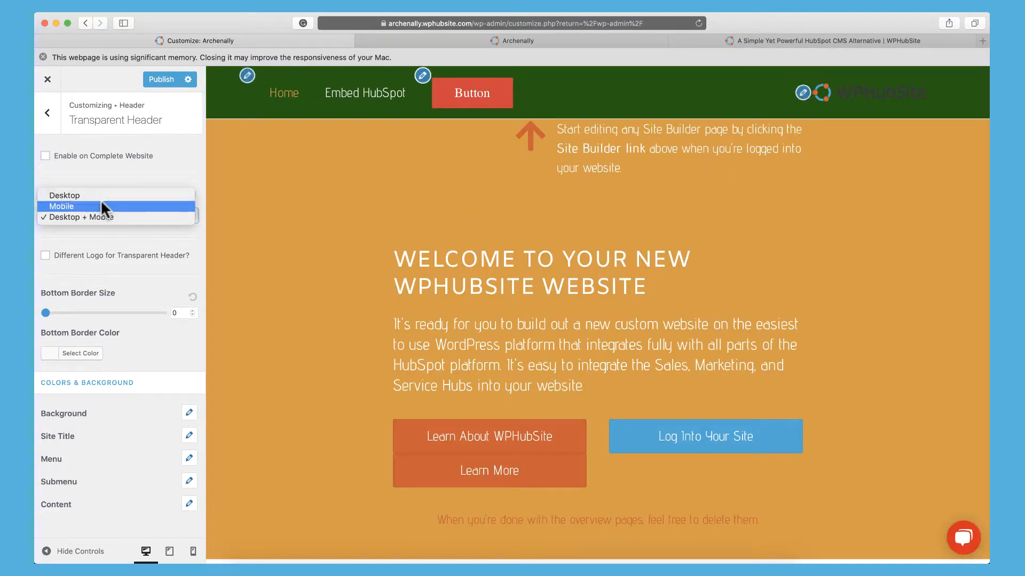
click(127, 171)
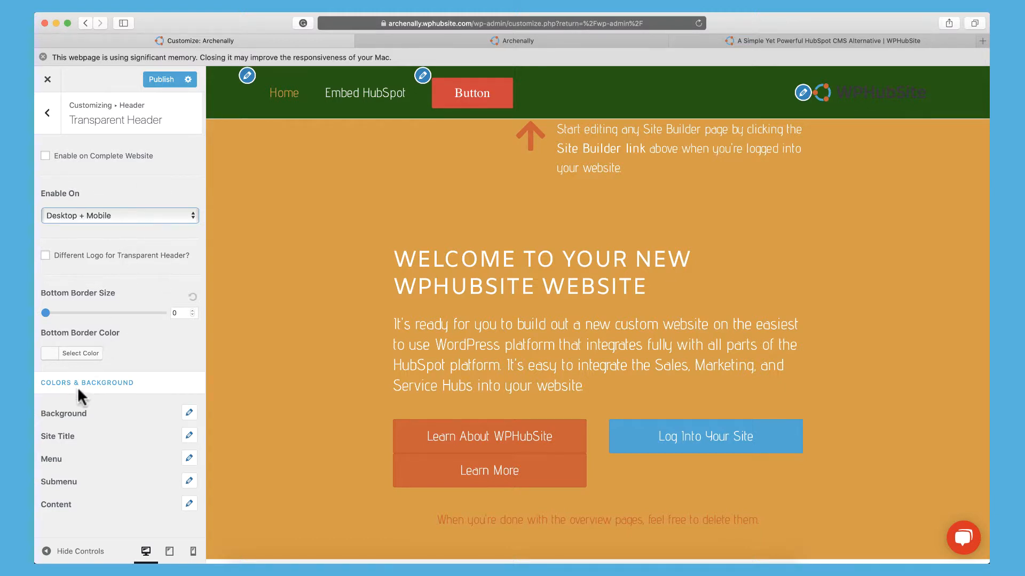
- Set the transparent header's Background Overlay Color to grey #b7b7b7 and enable the header on the complete website
click(188, 414)
click(86, 462)
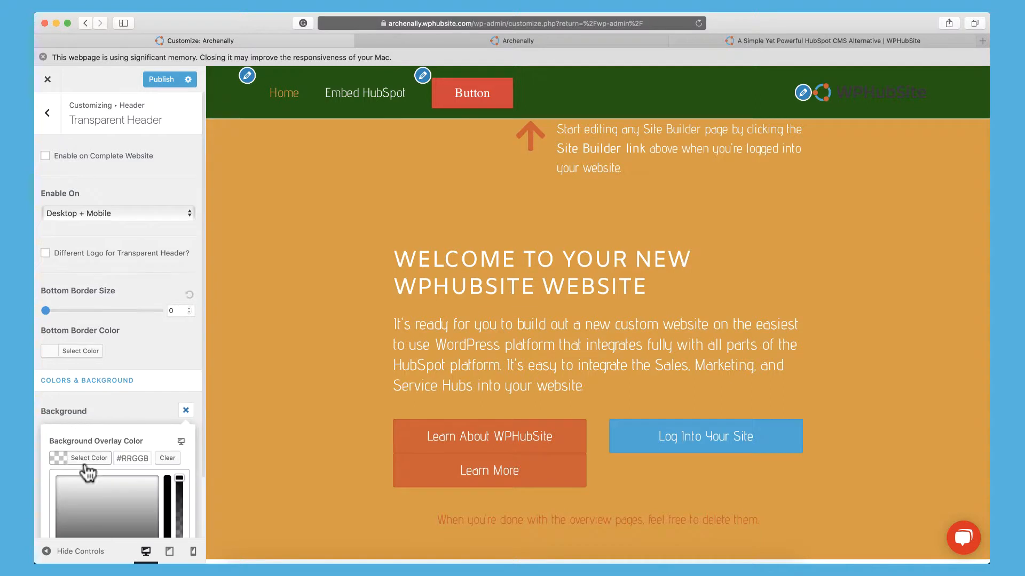
click(123, 509)
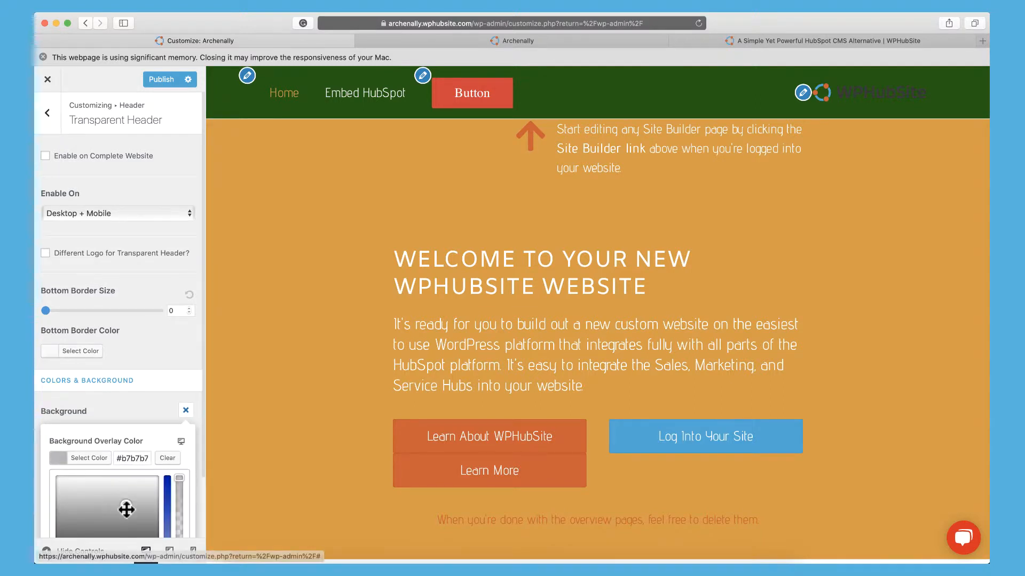
click(124, 397)
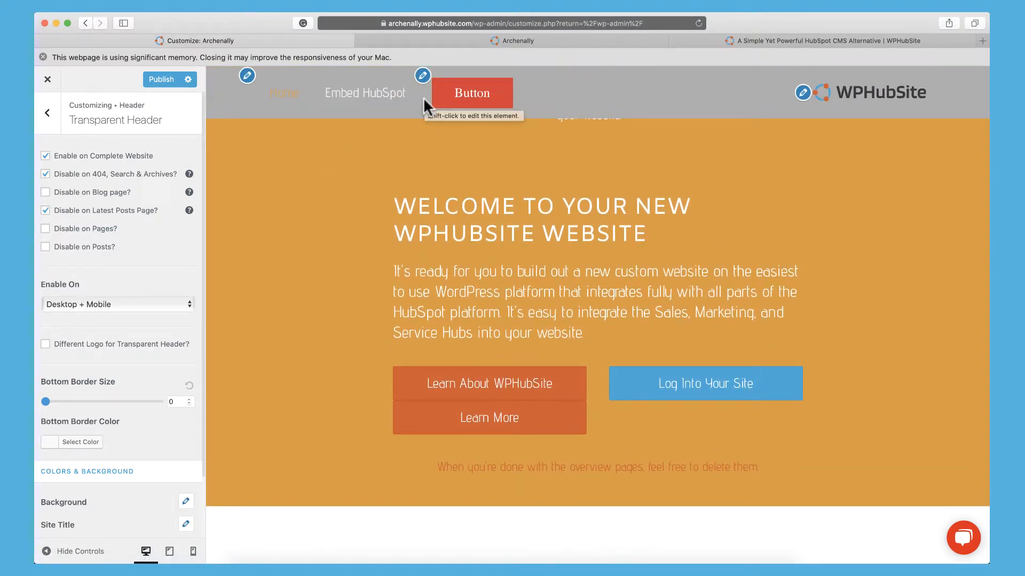
- Clear the transparent header's Background Overlay Color
scroll(149, 362, down, 3)
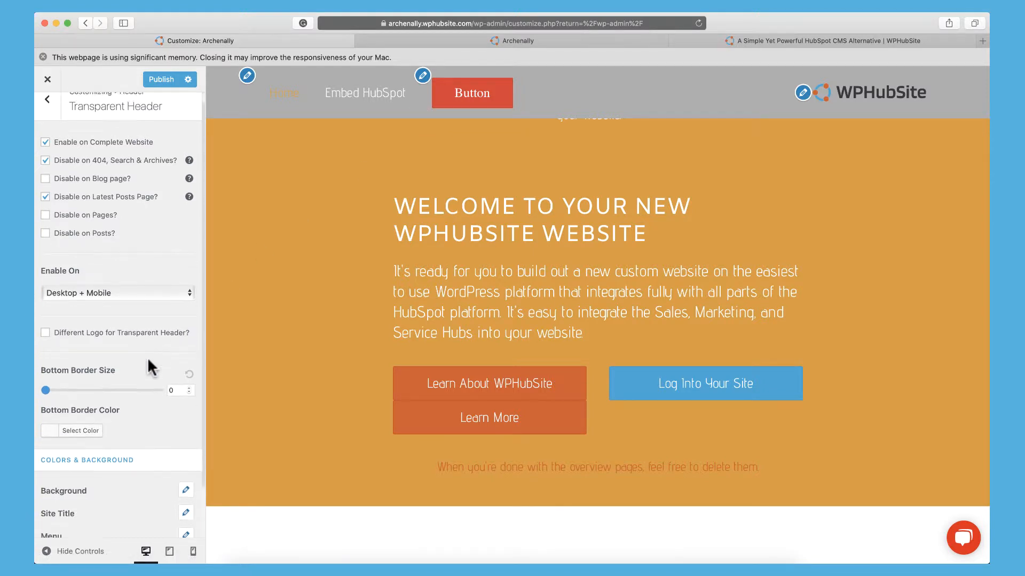
click(186, 444)
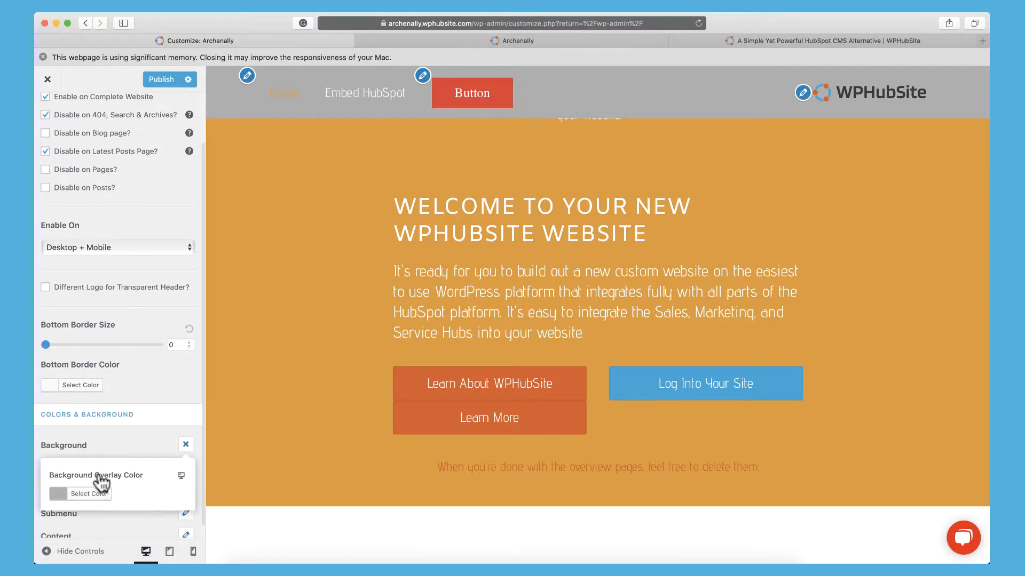
click(100, 495)
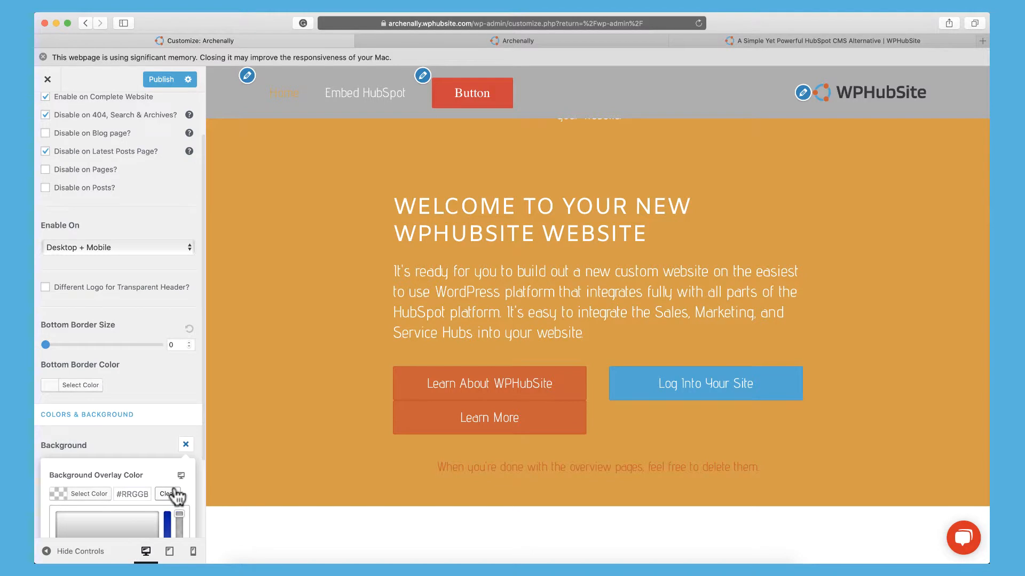
scroll(69, 498, down, 5)
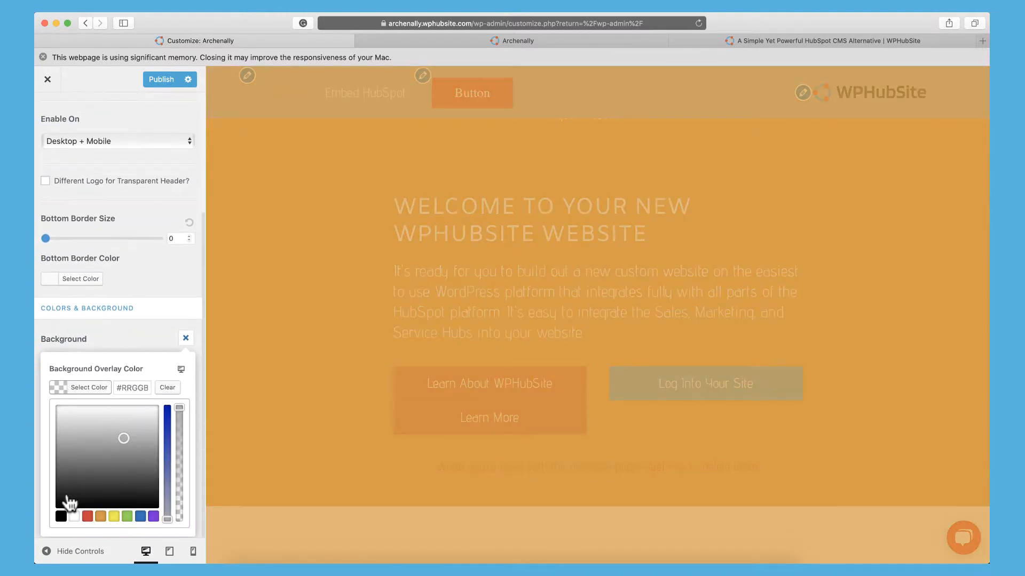
click(186, 337)
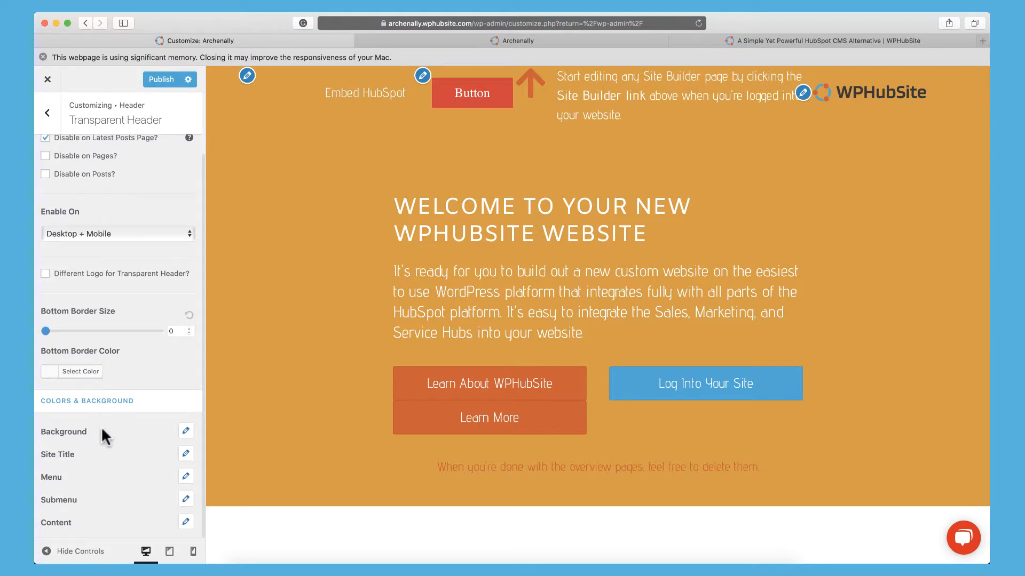
- View the transparent header's Site Title color options and disable the transparent header on the complete website
click(186, 453)
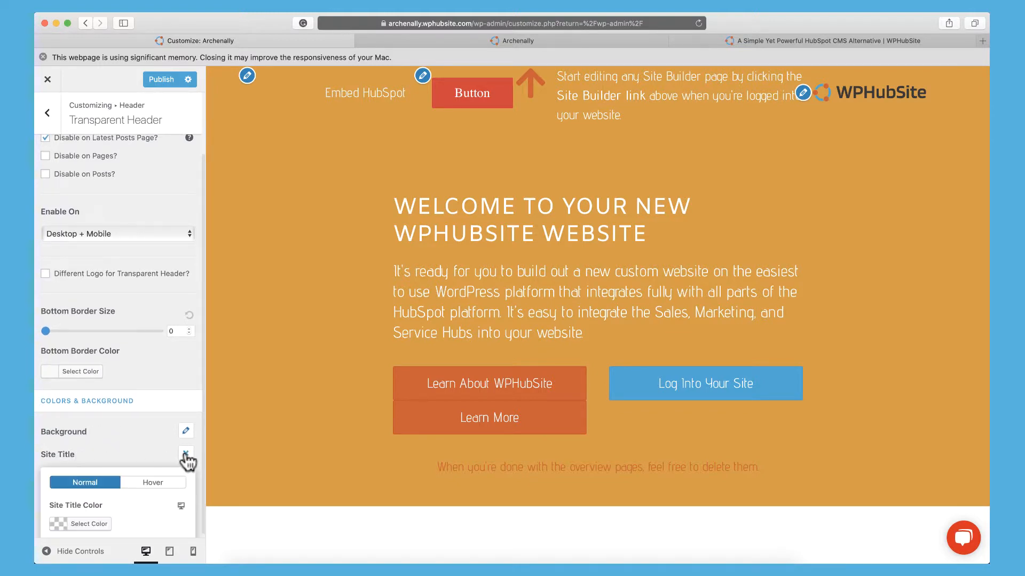
click(185, 453)
scroll(114, 434, down, 1)
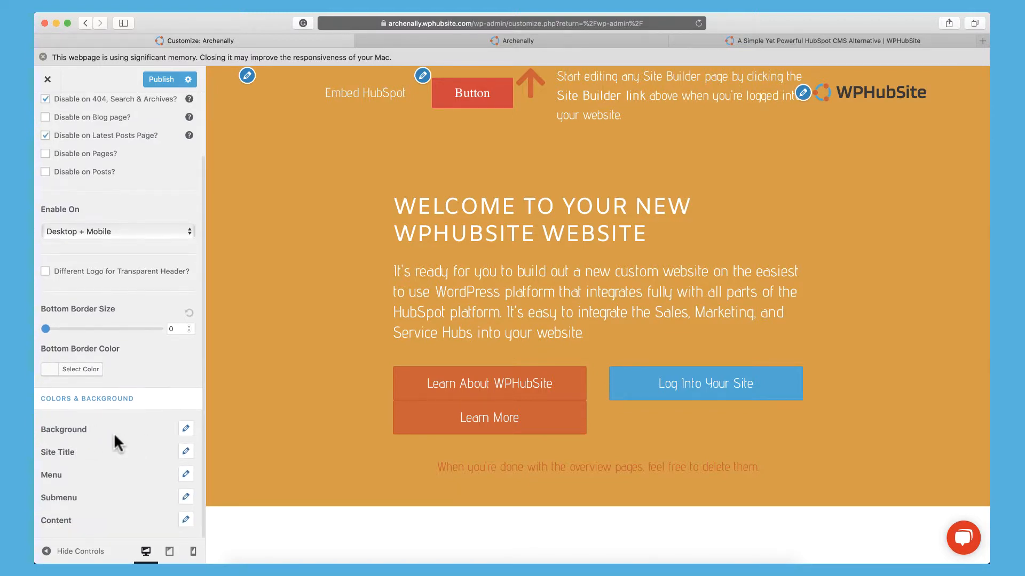
scroll(120, 425, up, 3)
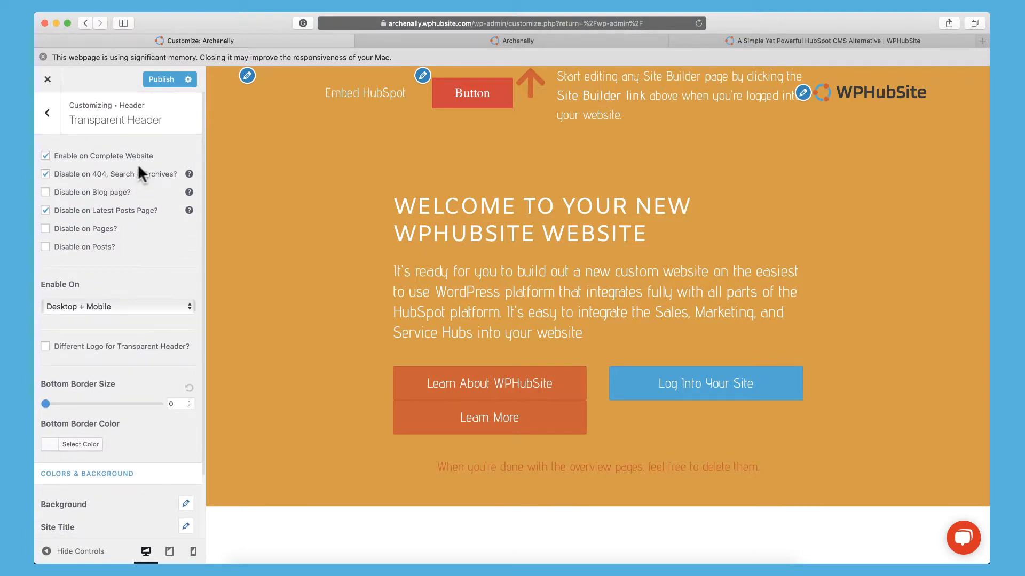
click(138, 160)
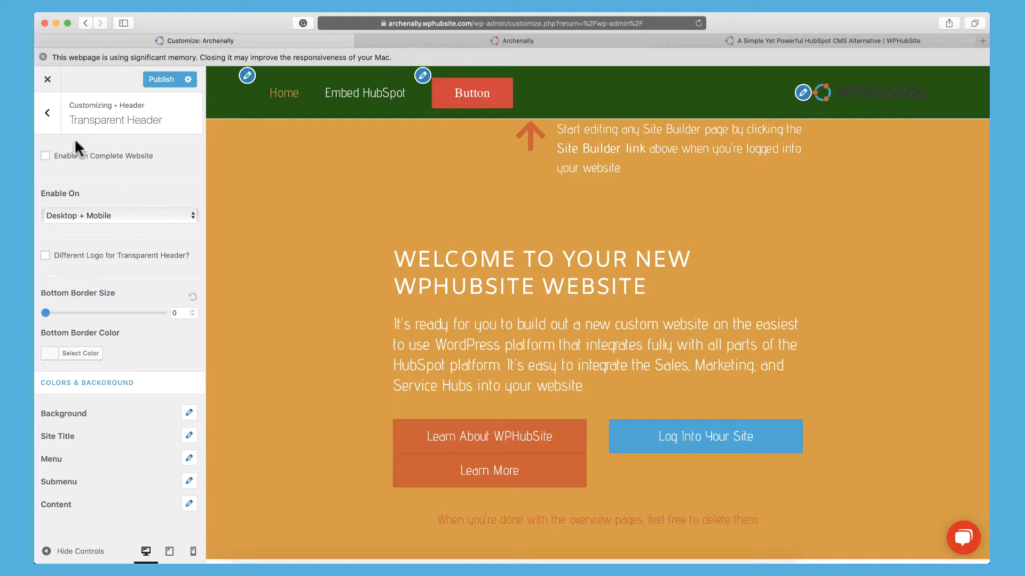
- Switch to the WPHubSite homepage and examine how its header behaves over the different page sections
click(766, 42)
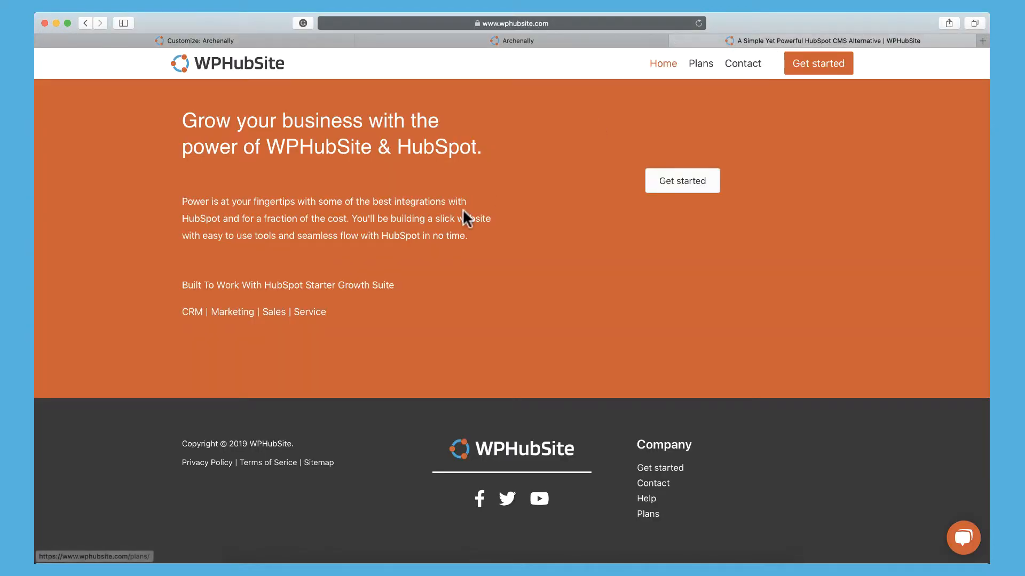
scroll(462, 209, down, 5)
scroll(463, 214, up, 2)
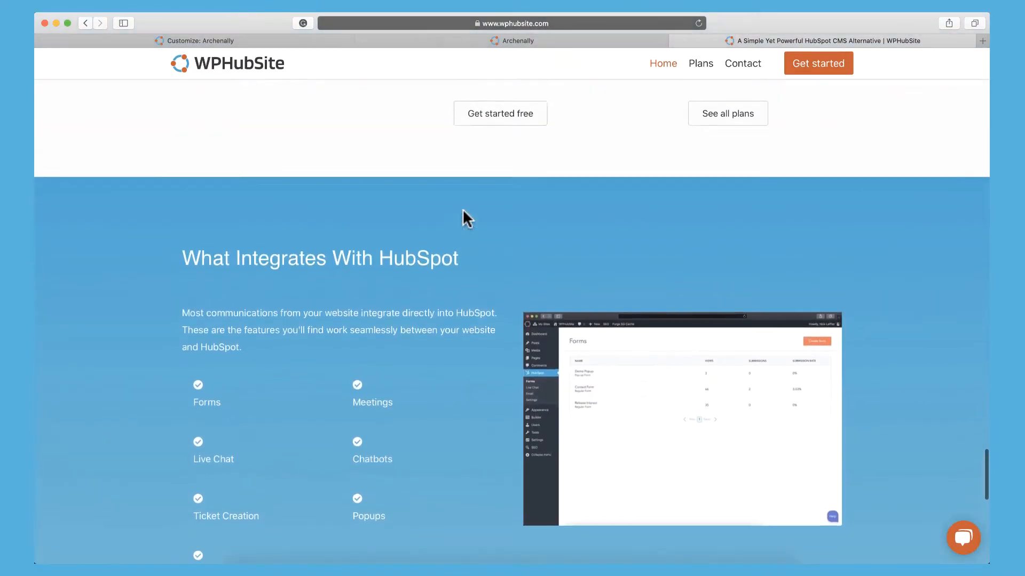
scroll(462, 214, down, 6)
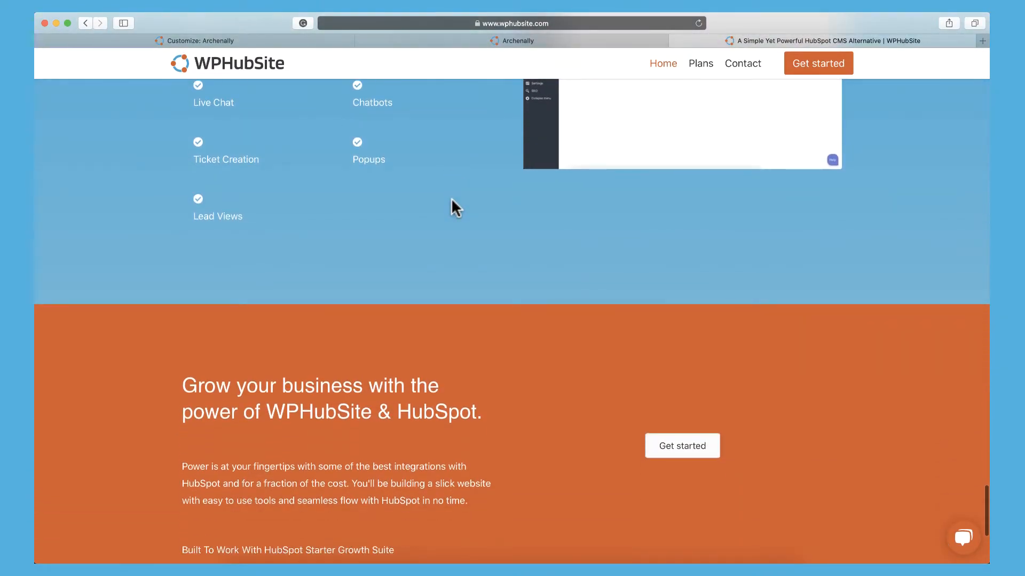
scroll(450, 197, up, 2)
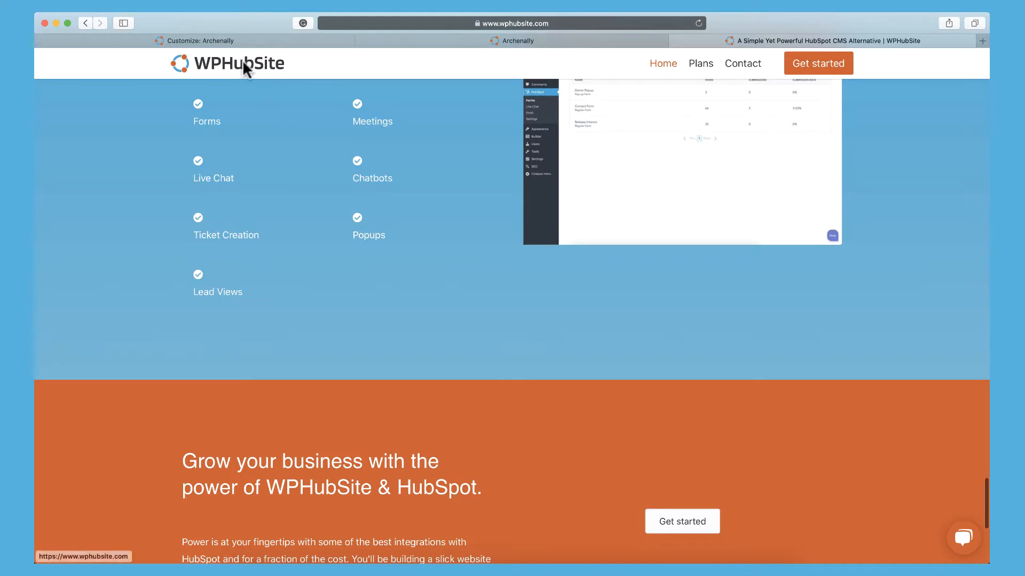
scroll(488, 176, down, 2)
scroll(487, 176, up, 4)
- Return to the Customizer, open the Breadcrumb settings and set Position to Inside Header
click(50, 128)
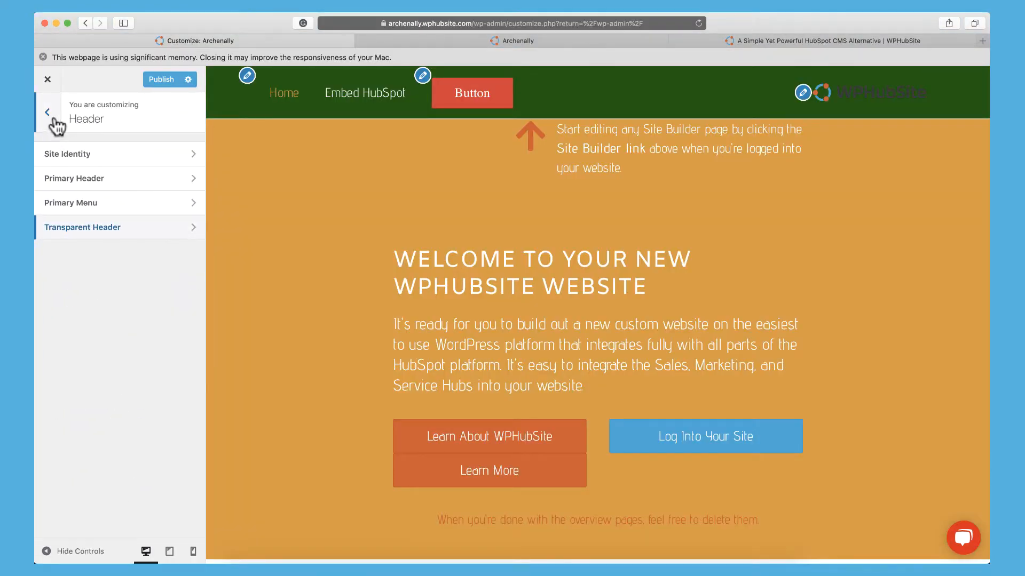
click(49, 114)
click(80, 216)
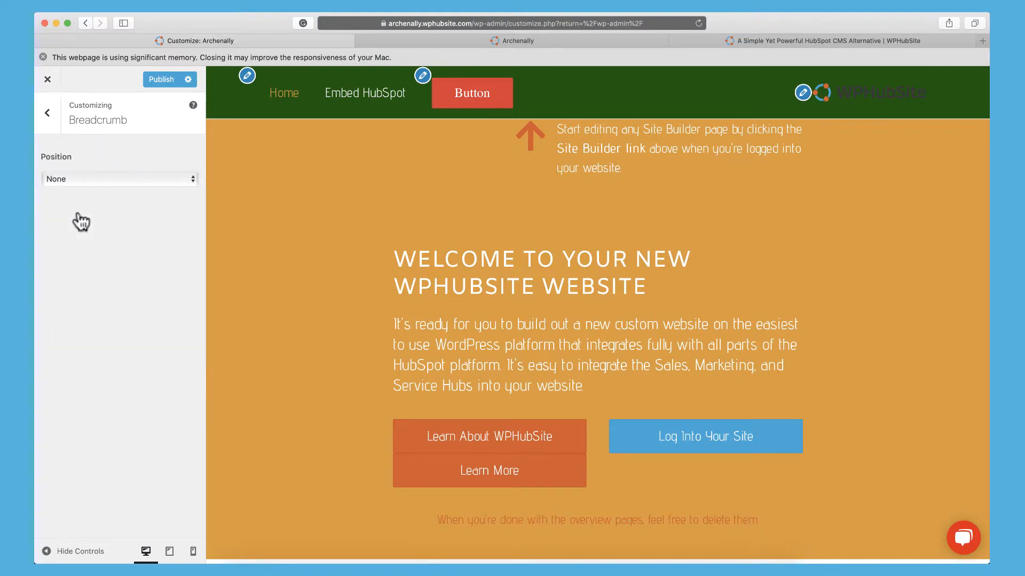
click(85, 178)
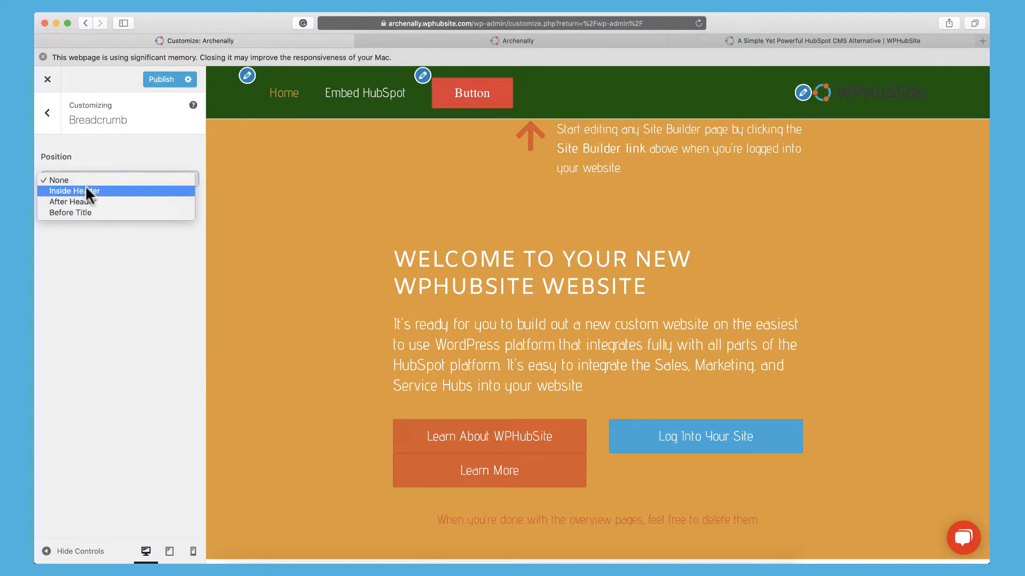
click(86, 189)
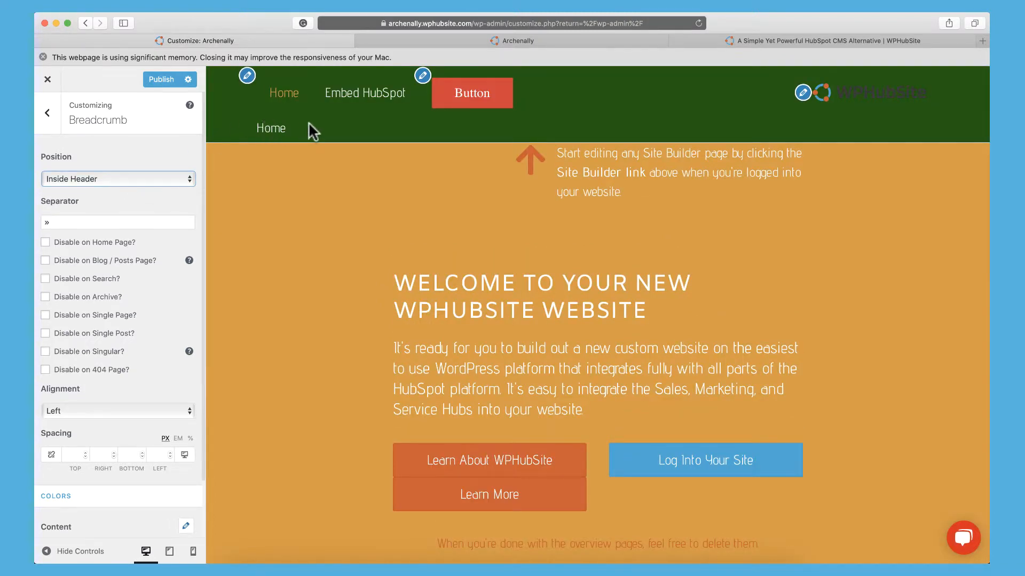
- Try the After Header breadcrumb position in the preview, then set Position to Before Title
click(113, 180)
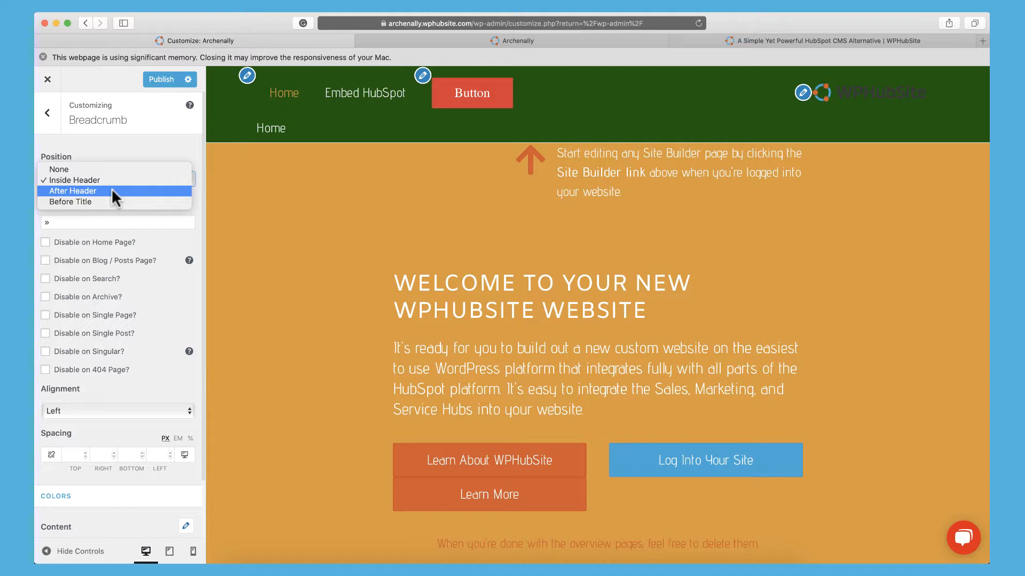
click(111, 191)
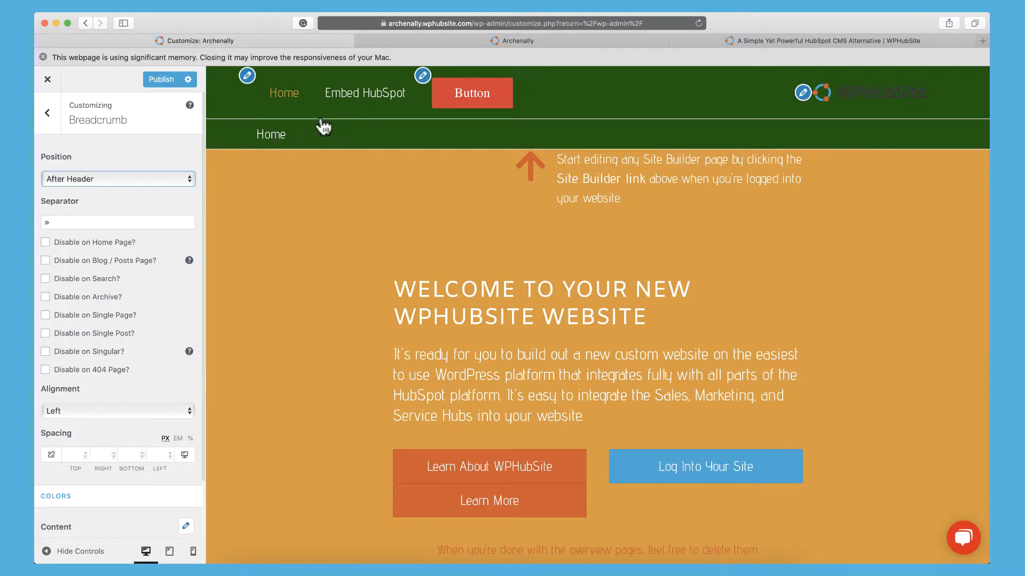
click(85, 179)
click(85, 190)
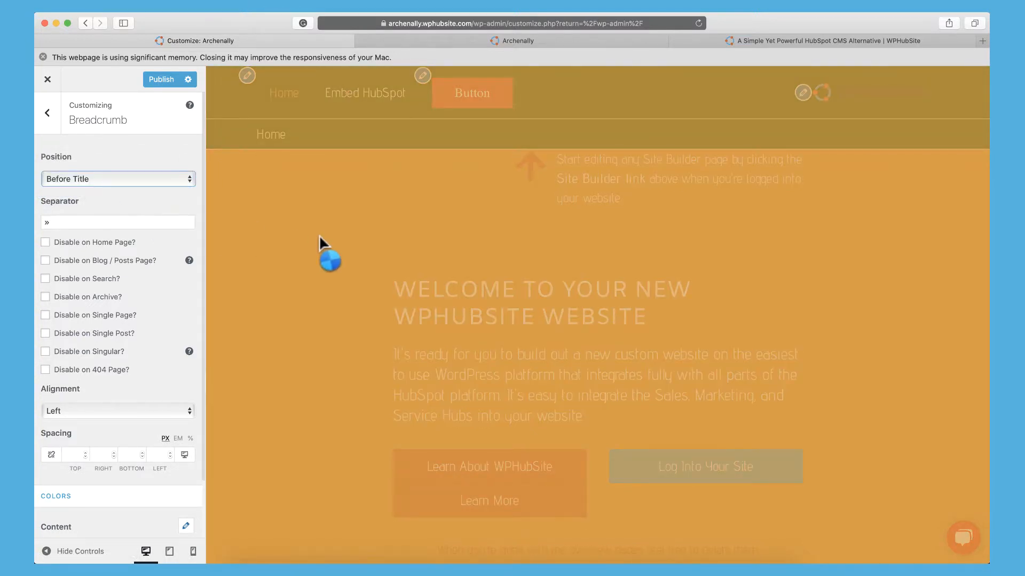
- Set the breadcrumb Position to None
scroll(319, 235, down, 3)
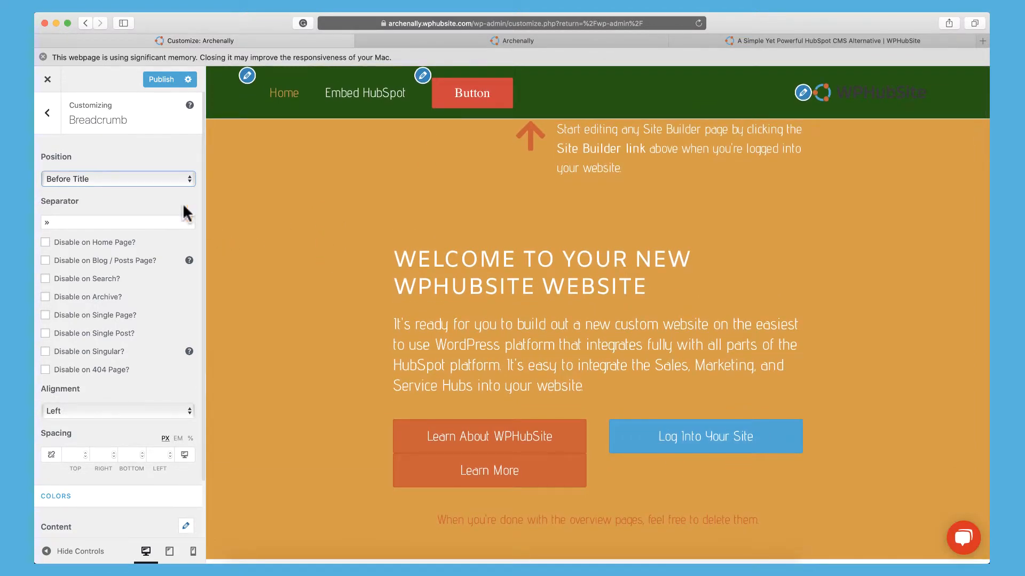
click(147, 180)
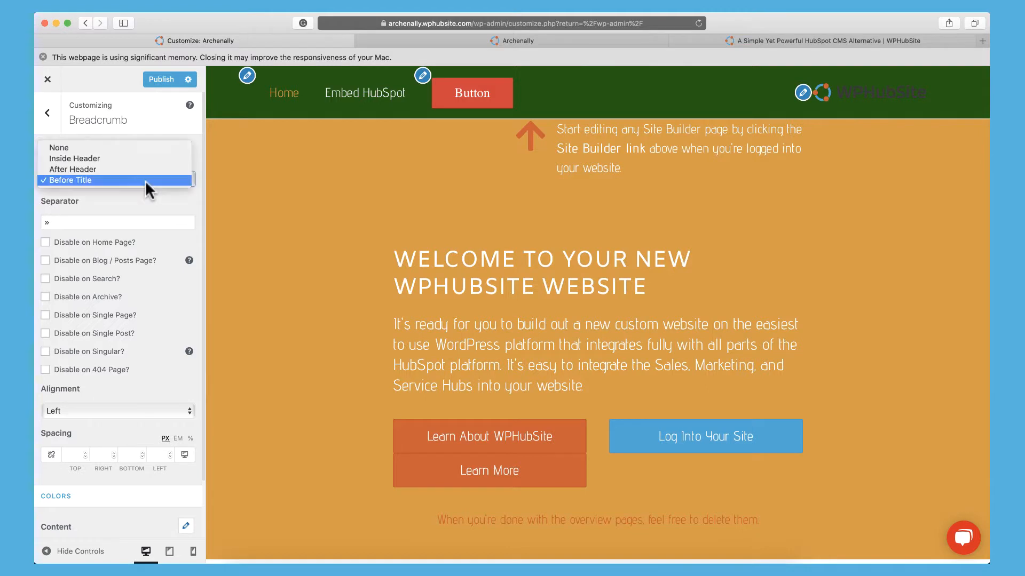
click(140, 147)
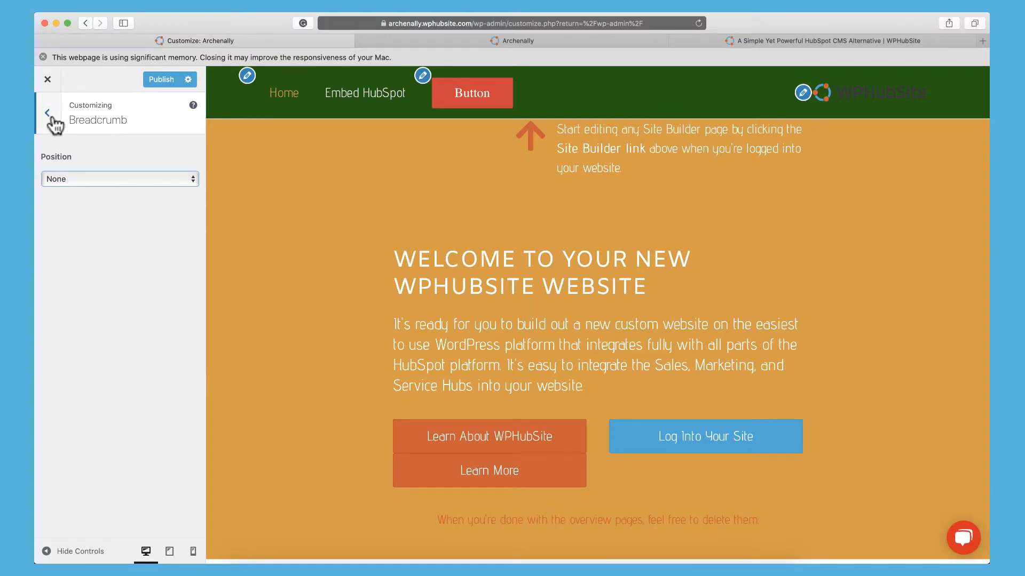
- Examine the WPHubSite homepage down to its footer, and return to the Customizer
click(769, 38)
scroll(405, 220, up, 3)
scroll(406, 223, down, 10)
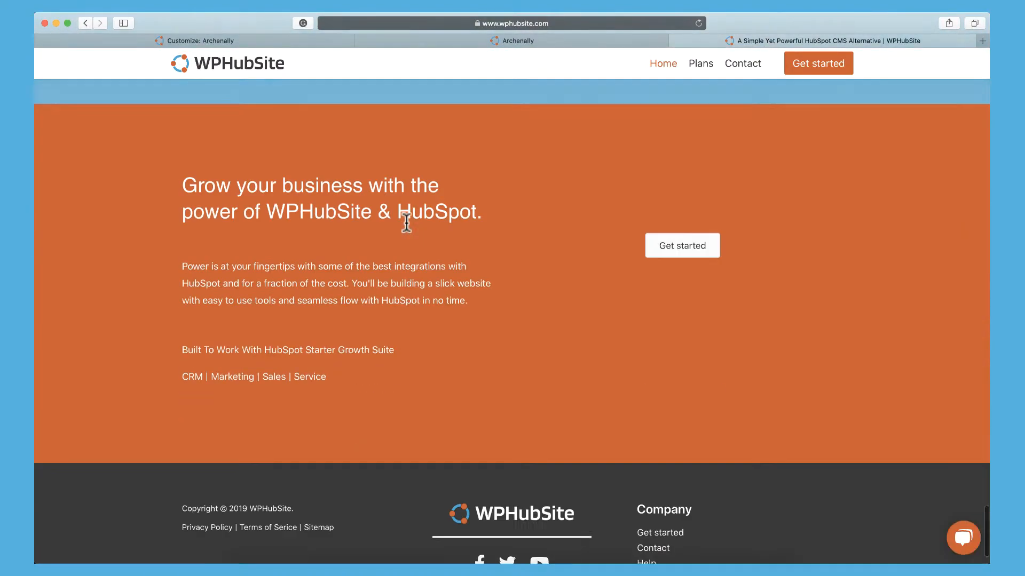
scroll(406, 223, down, 2)
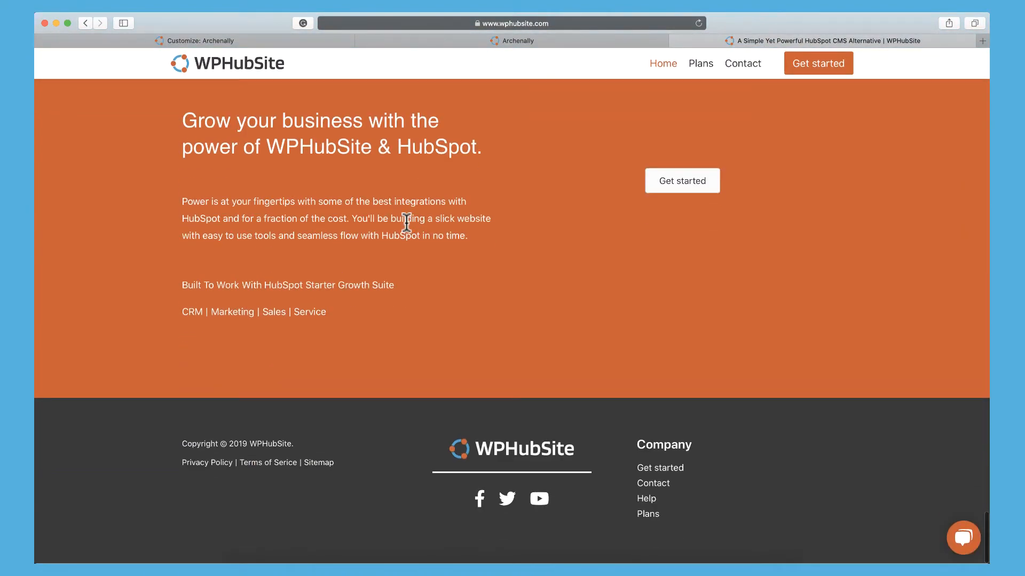
click(288, 42)
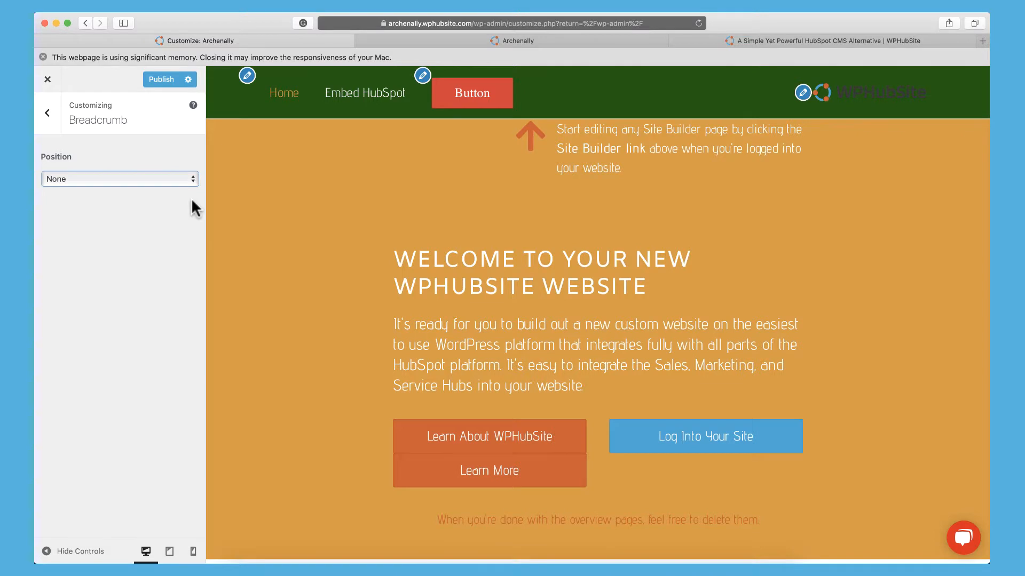
- Open the Blog / Archive settings and review the post structure, meta, content, color, typography and spacing options
click(54, 114)
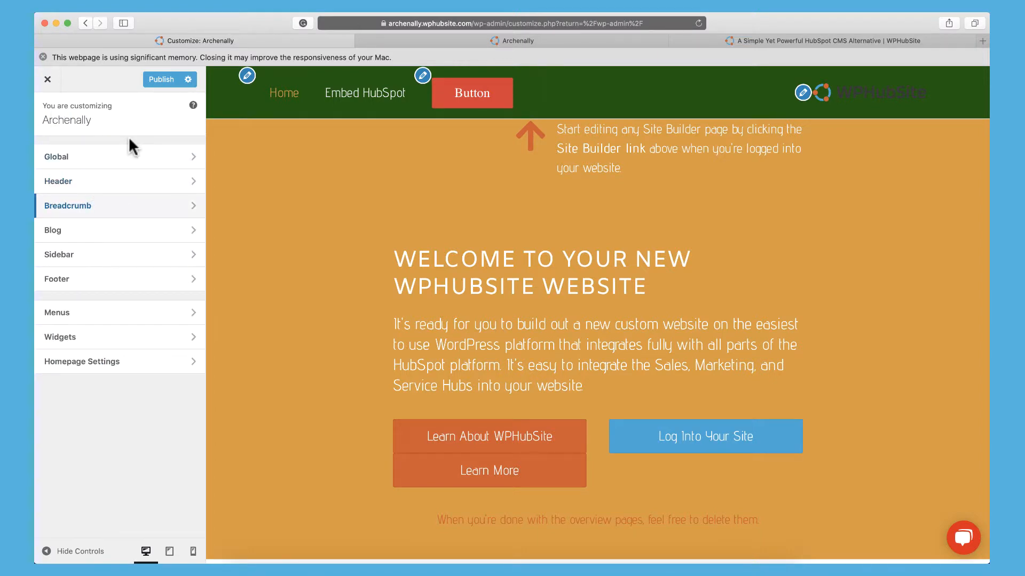
click(91, 233)
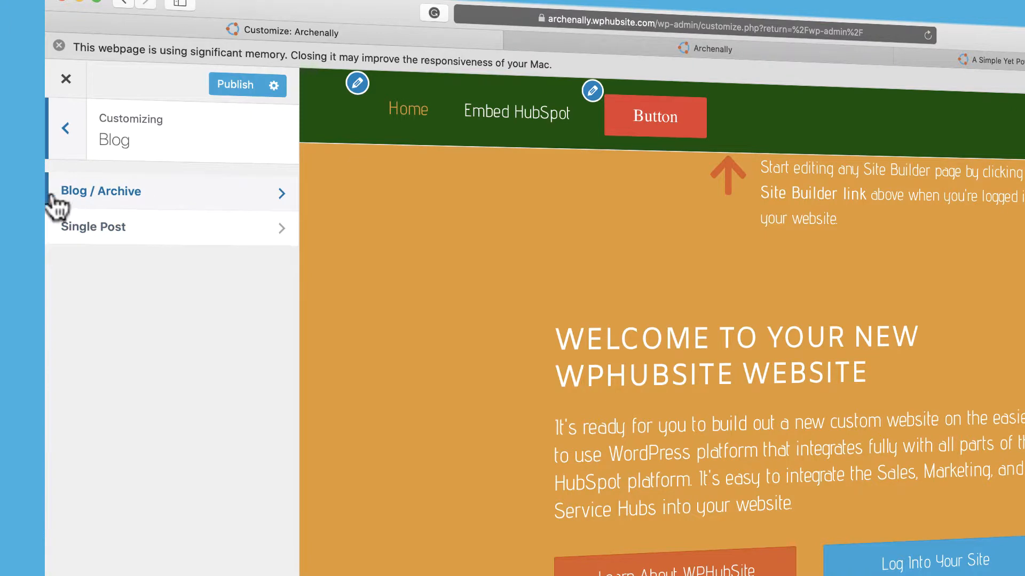
click(119, 199)
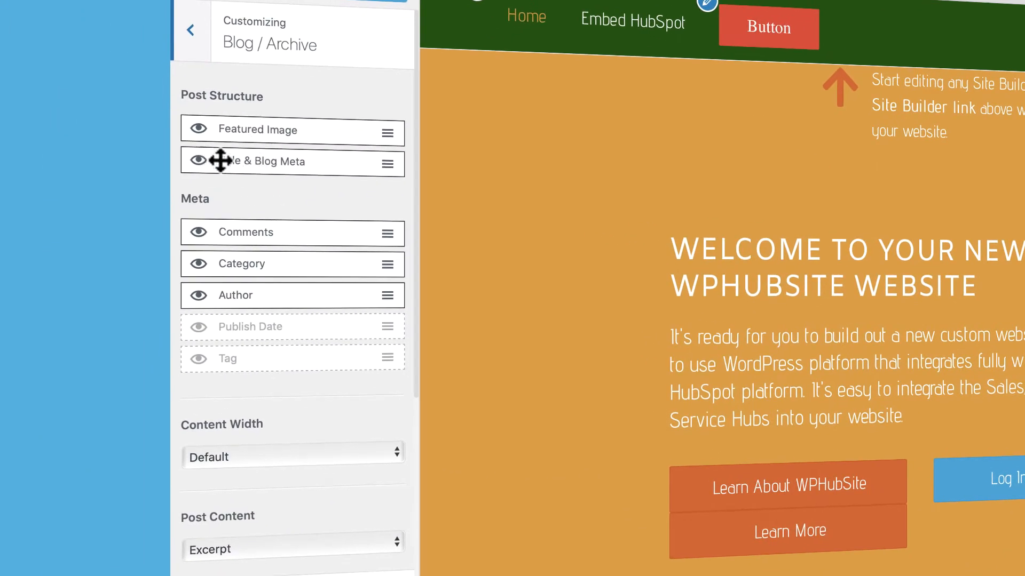
scroll(306, 196, down, 5)
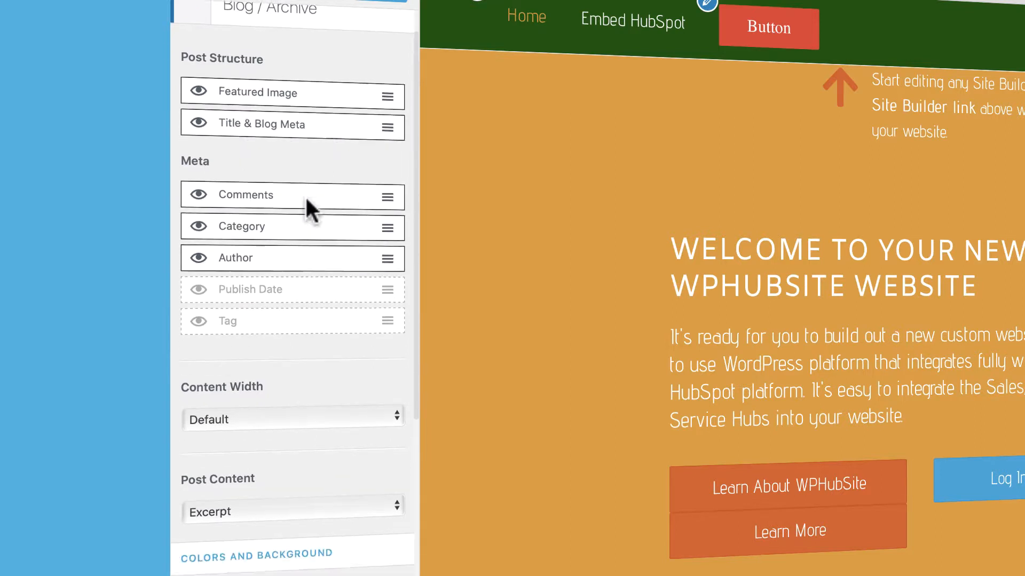
scroll(338, 224, down, 3)
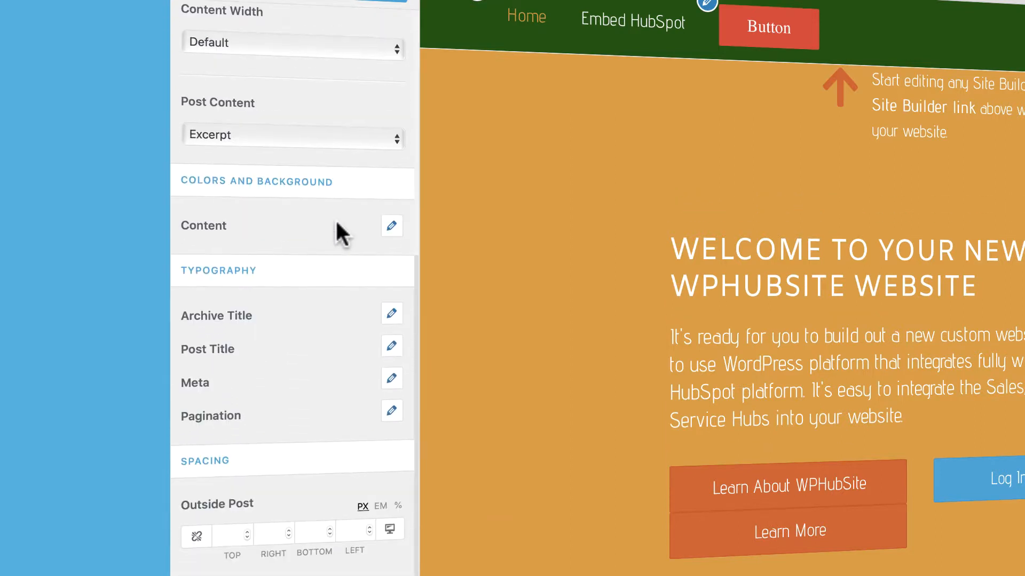
scroll(337, 224, up, 7)
scroll(335, 219, up, 2)
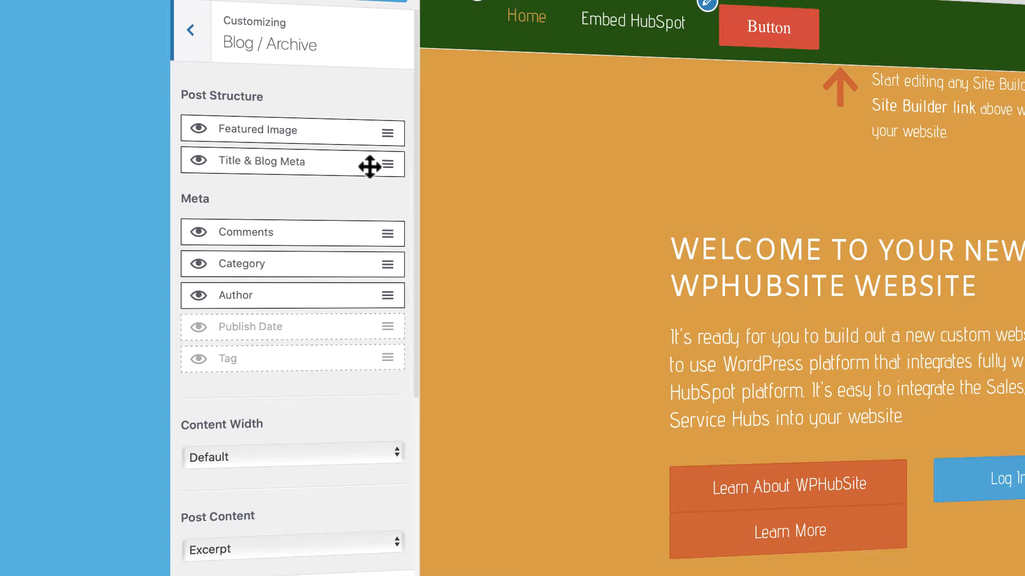
- Reorder the blog archive elements with Title & Blog Meta above Featured Image and Category above Comments, toggling Category's visibility off and on
drag(369, 168, 371, 128)
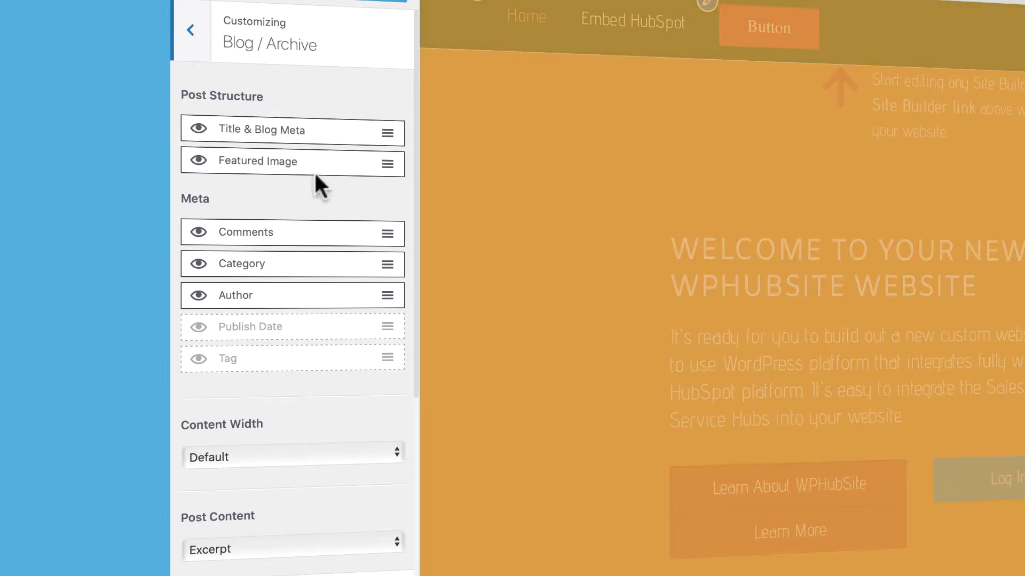
drag(366, 230, 368, 264)
click(203, 234)
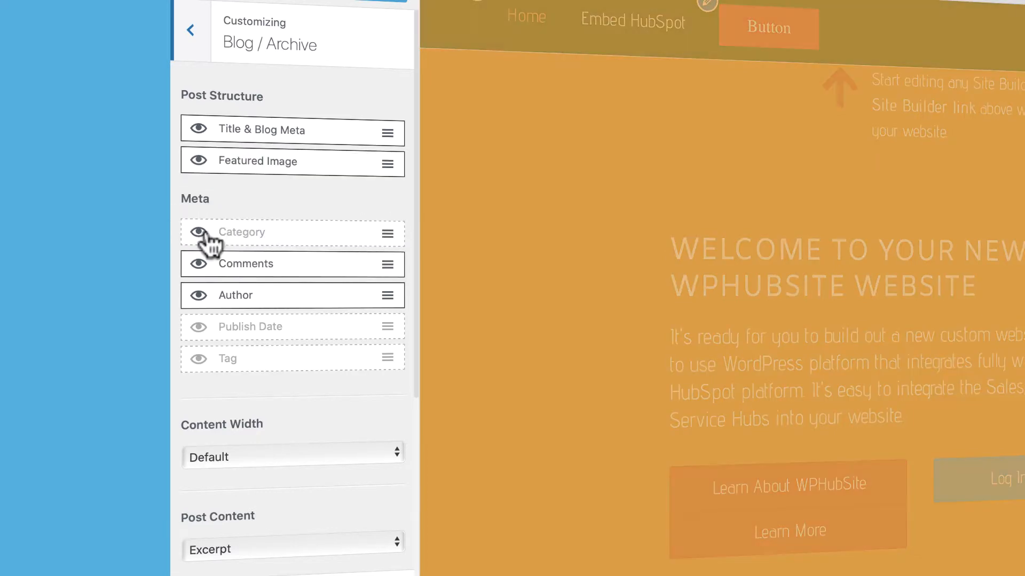
click(205, 233)
- Try the Custom content width for the blog archive, and set it back to Default
scroll(315, 235, down, 4)
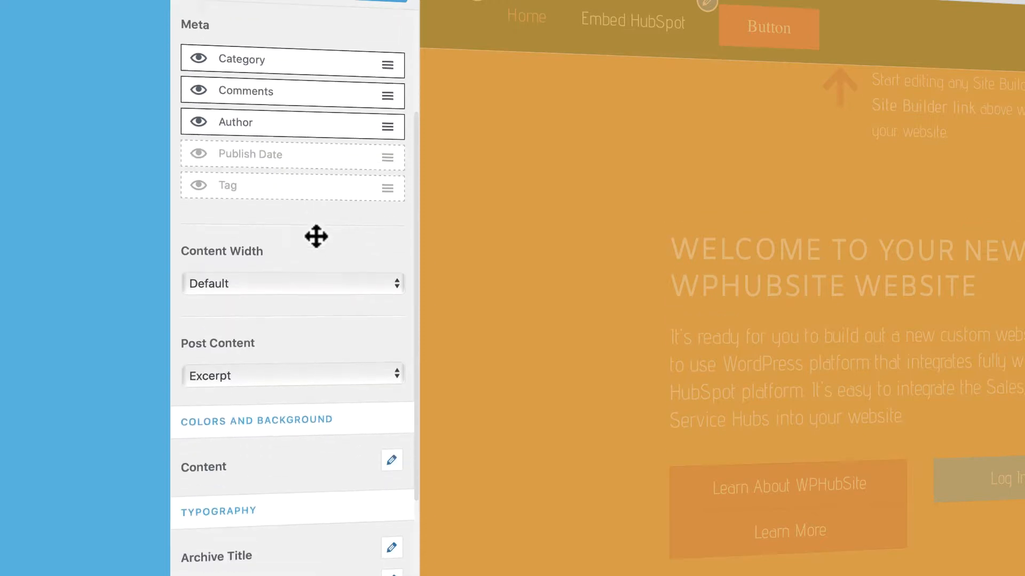
click(283, 270)
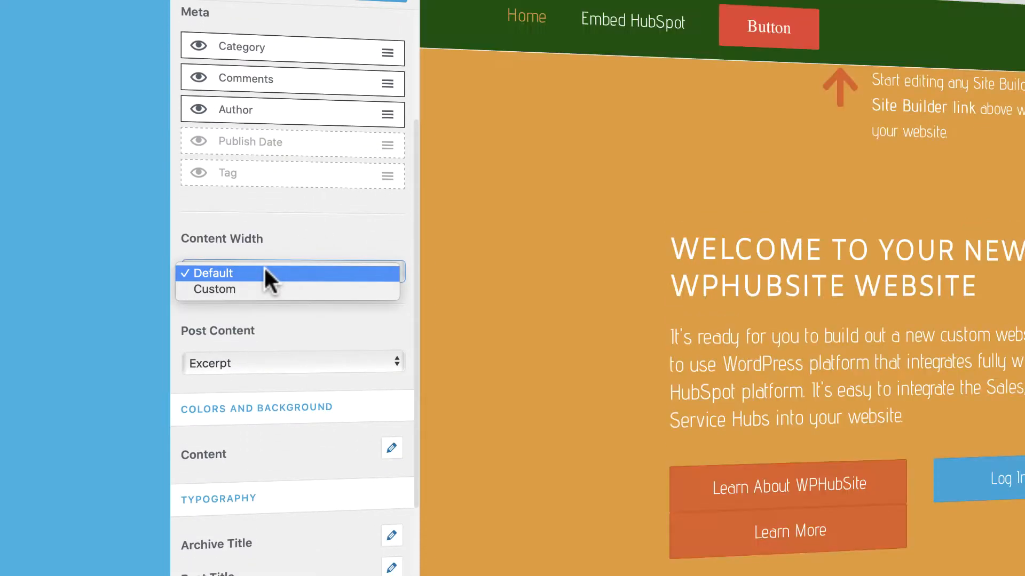
click(265, 289)
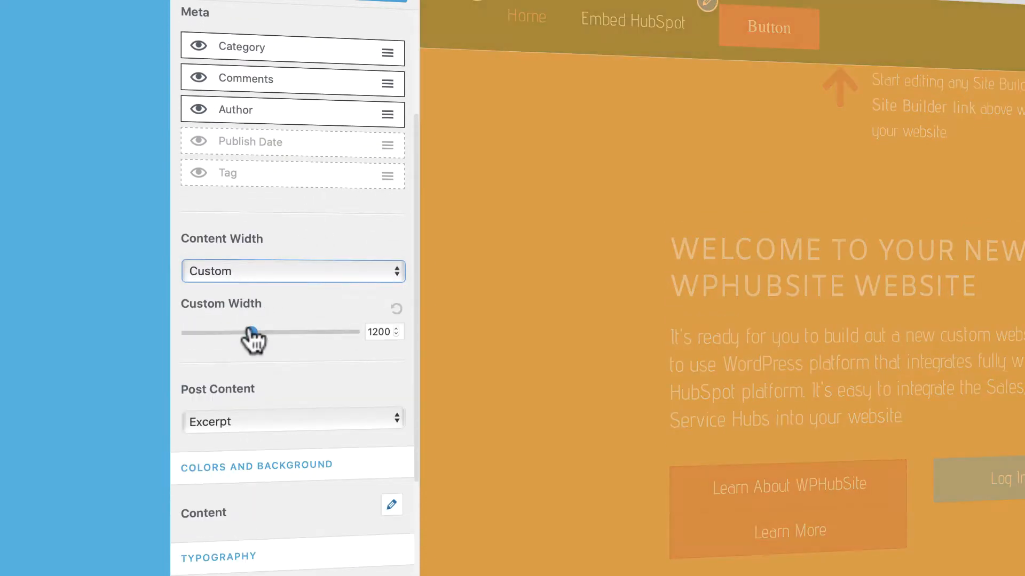
click(257, 270)
click(260, 257)
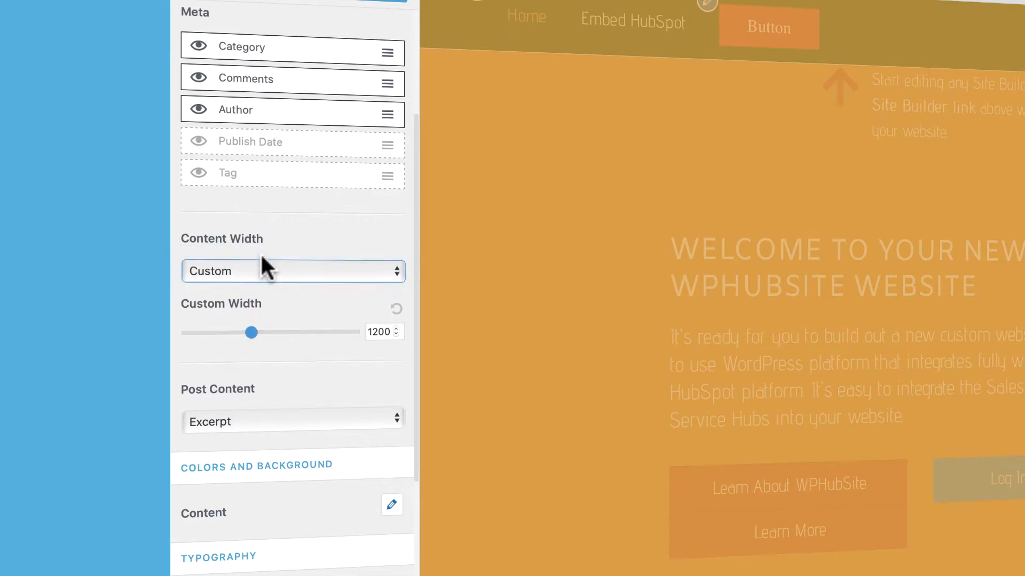
- Check the Post Content options while keeping Excerpt, and review the archive's color and typography settings
scroll(278, 291, down, 3)
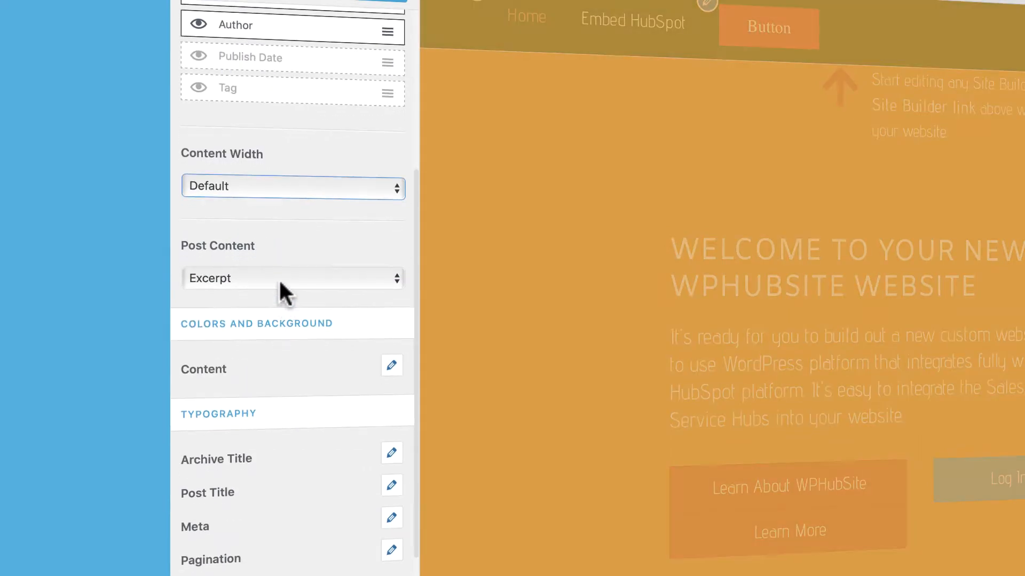
click(278, 278)
click(293, 238)
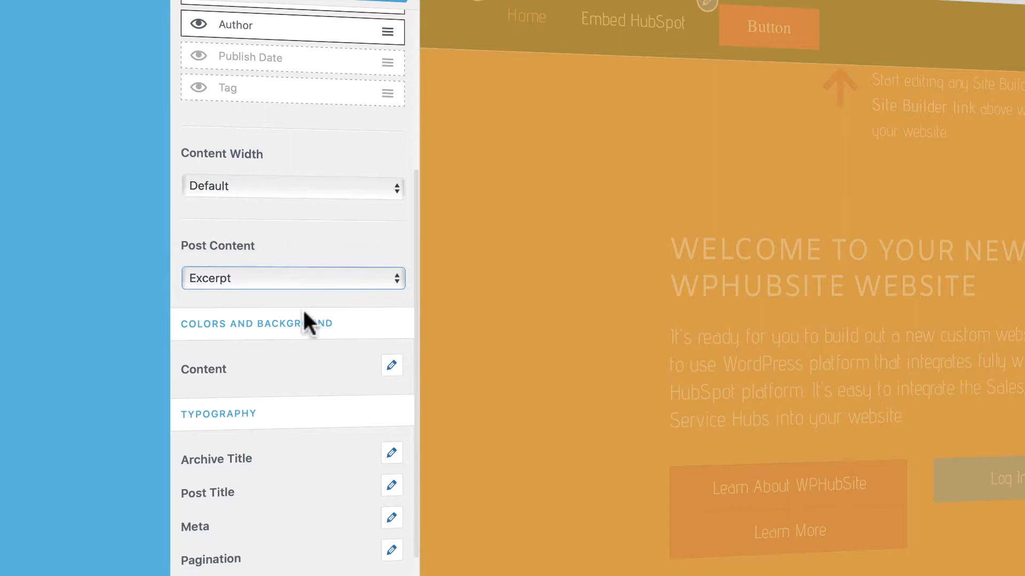
scroll(302, 360, down, 2)
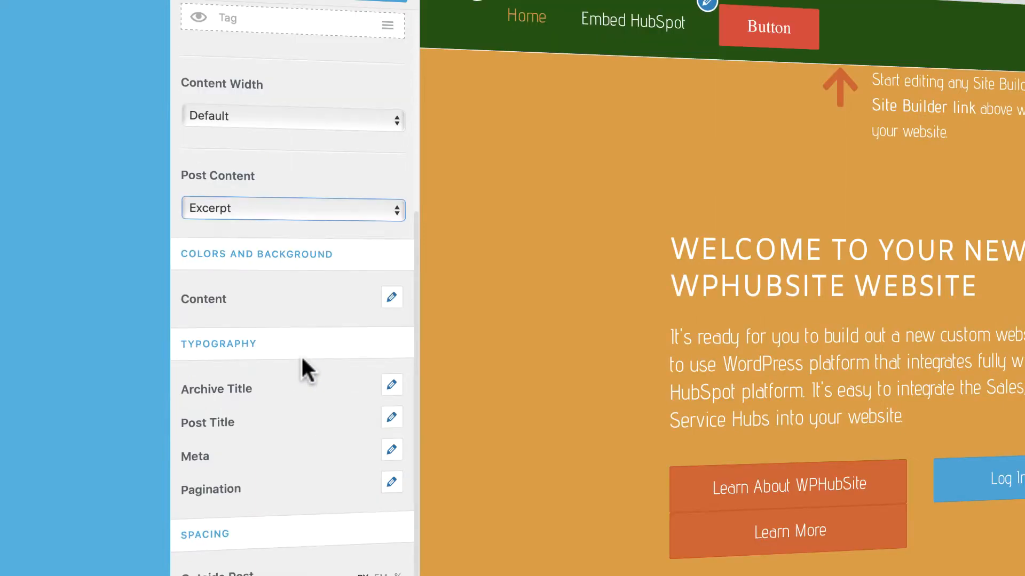
scroll(302, 360, down, 2)
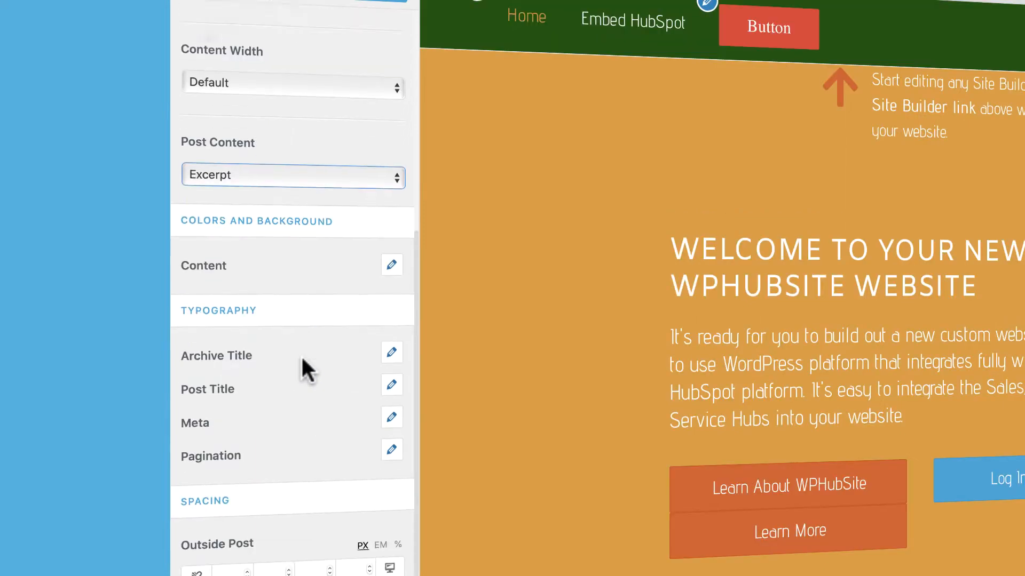
scroll(302, 361, up, 8)
scroll(301, 354, down, 1)
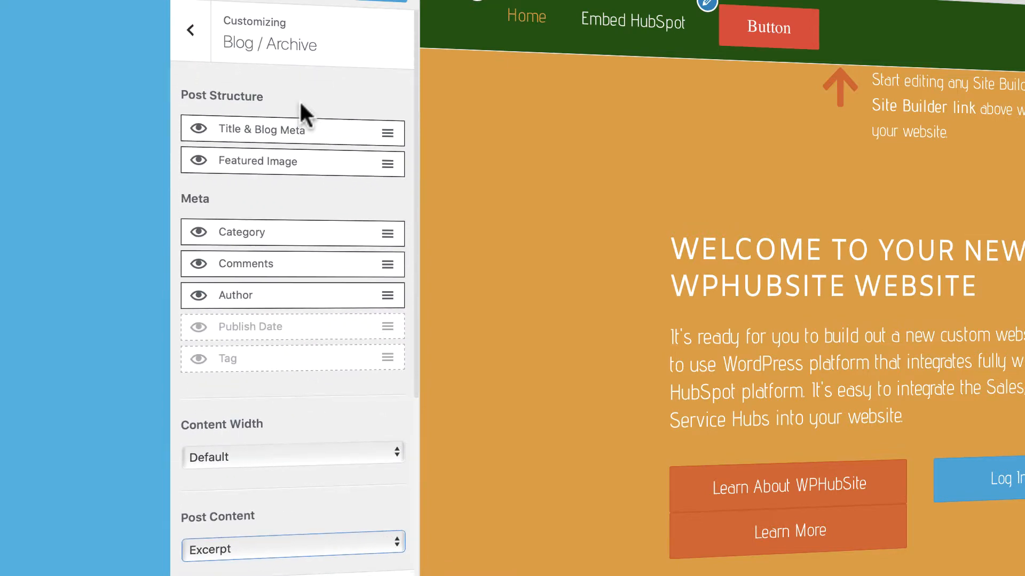
- Review the Single Post structure, meta and title color settings, and return to the main Customizer list
click(207, 44)
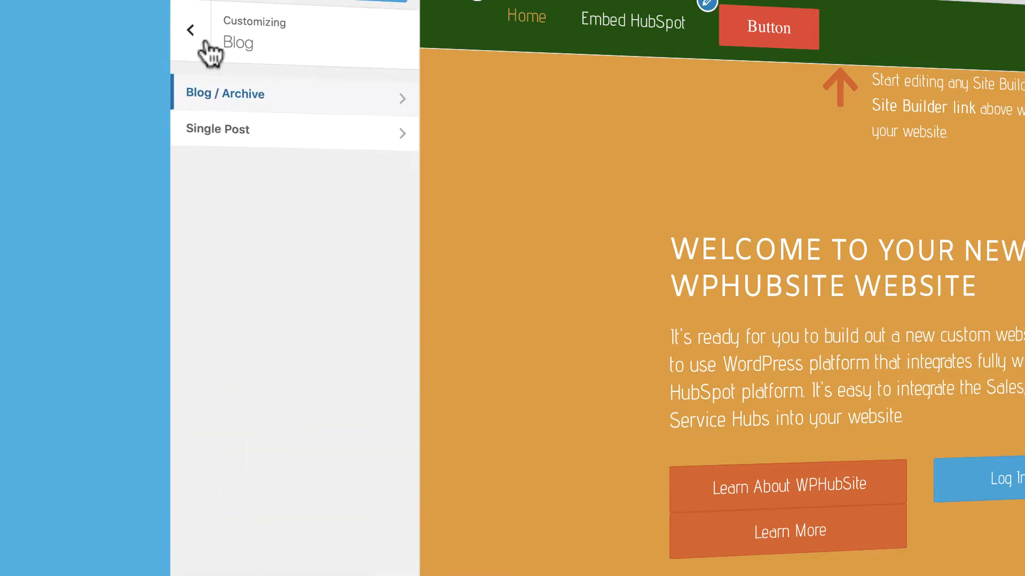
click(232, 132)
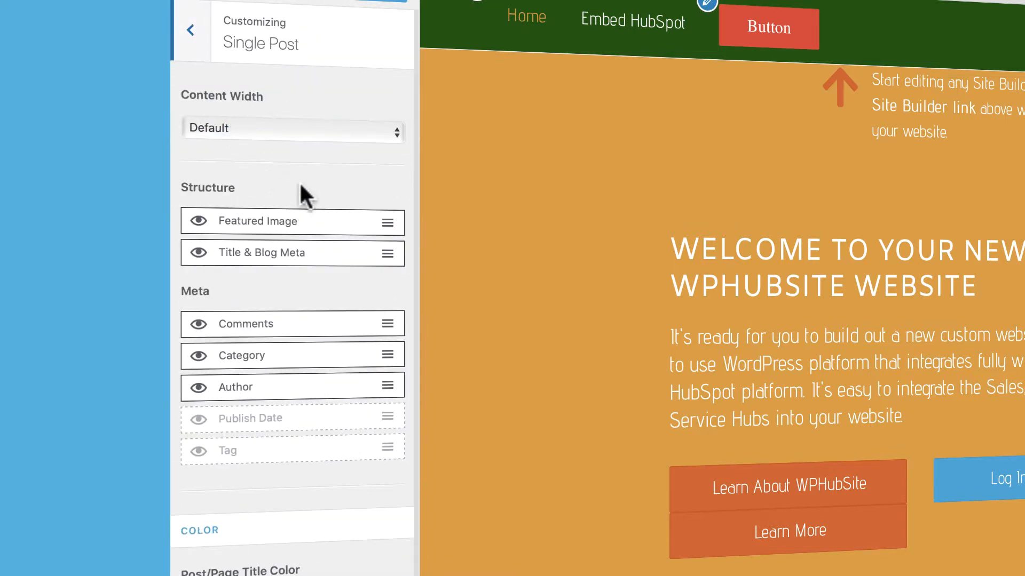
scroll(300, 186, down, 2)
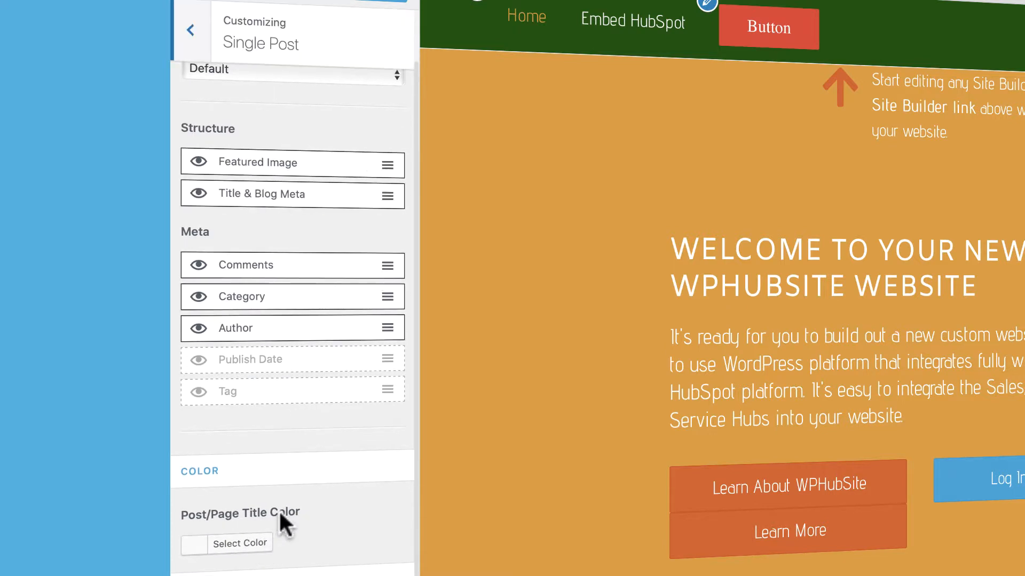
scroll(322, 201, up, 2)
click(202, 56)
click(202, 56)
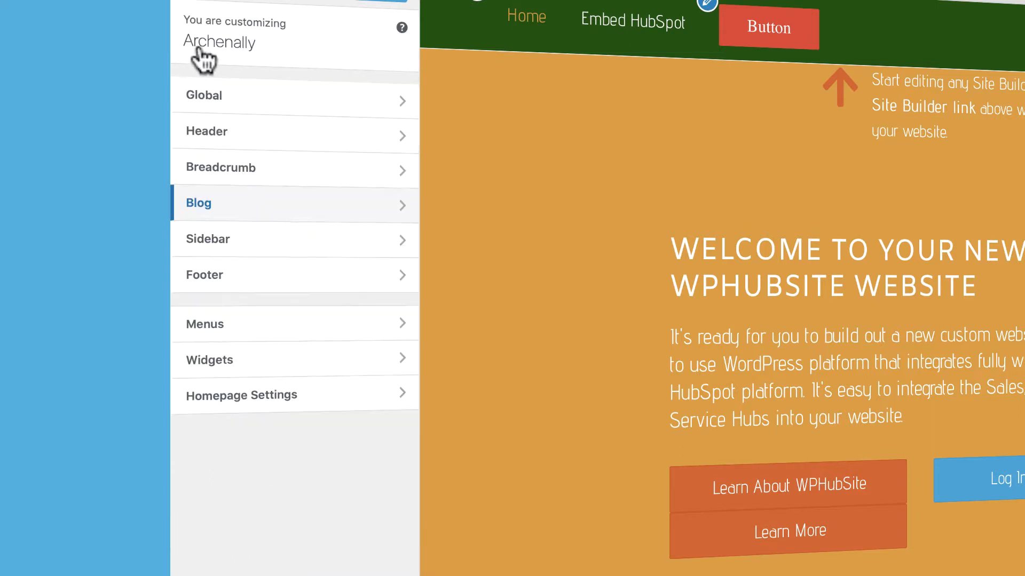
- In the Sidebar settings, keep Default Layout at No Sidebar and set Pages to Right Sidebar
click(236, 243)
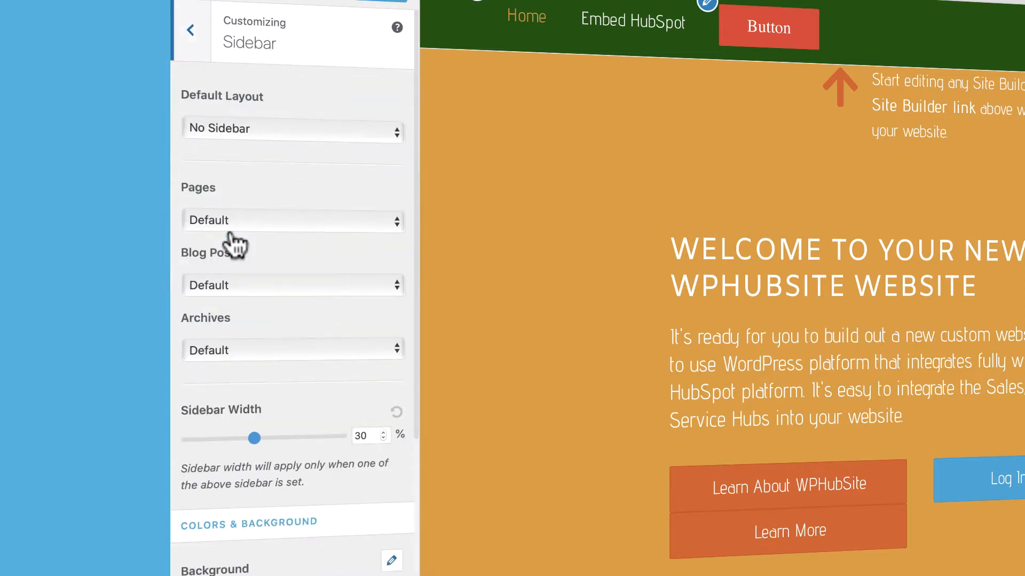
click(342, 133)
click(277, 127)
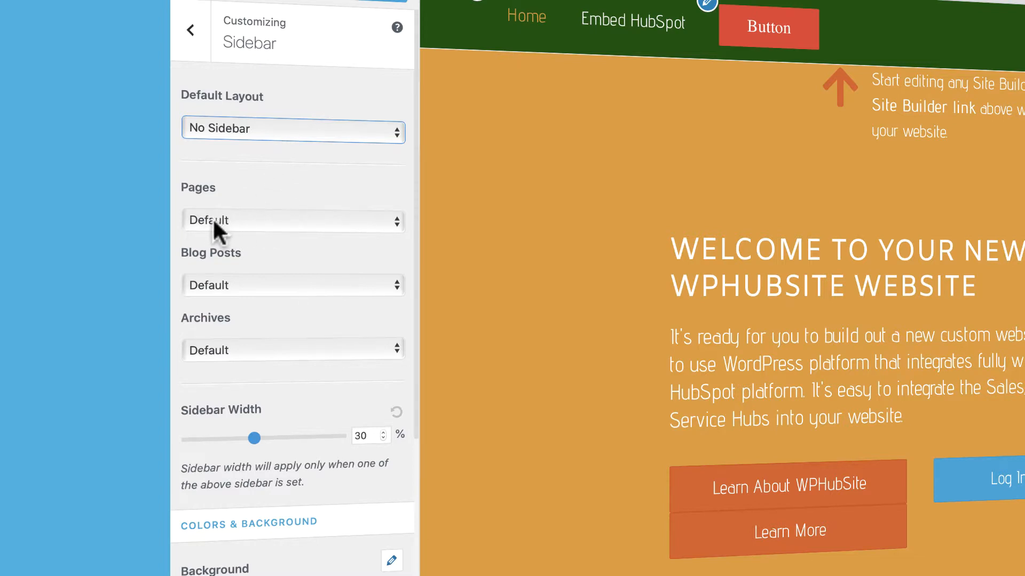
click(254, 221)
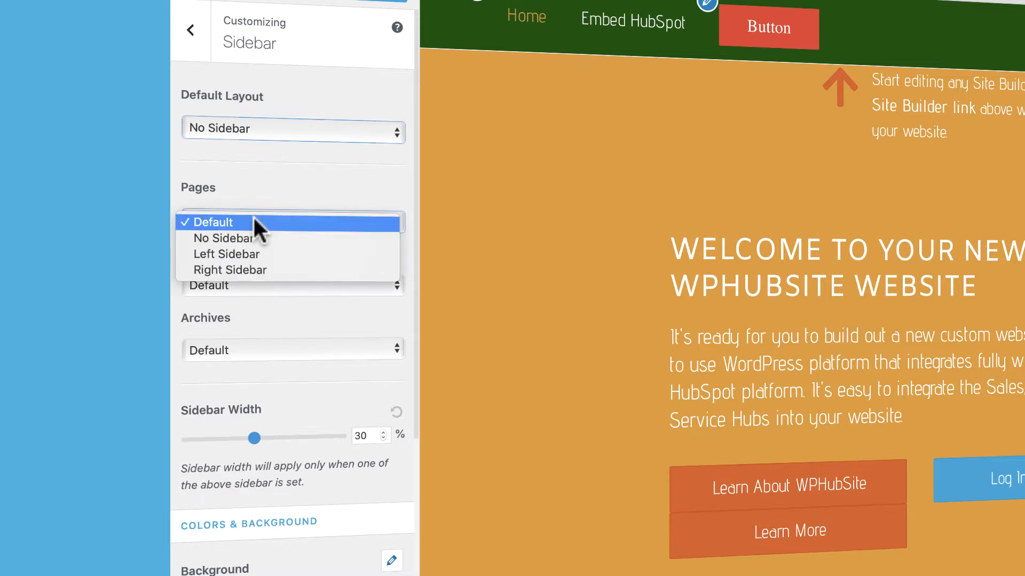
click(254, 270)
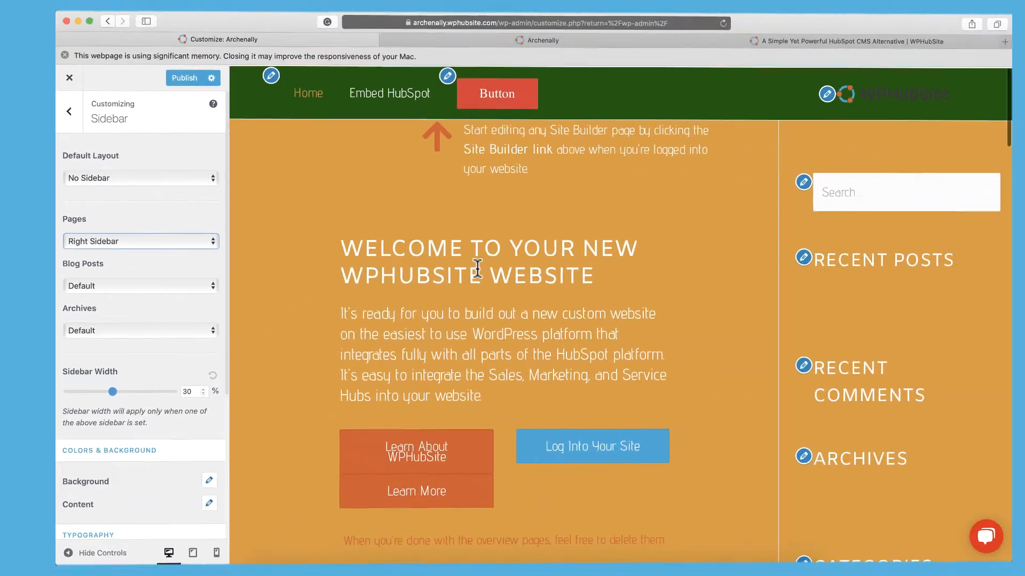
- Examine the widgets in the page preview's sidebar, from the search box down to Meta
scroll(547, 229, down, 3)
scroll(587, 224, up, 3)
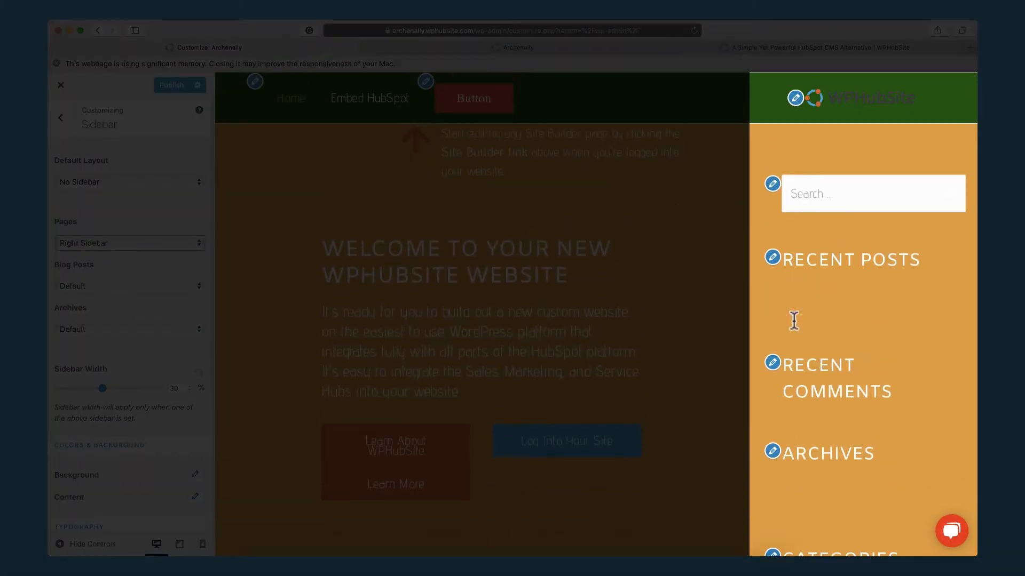
scroll(780, 313, down, 1)
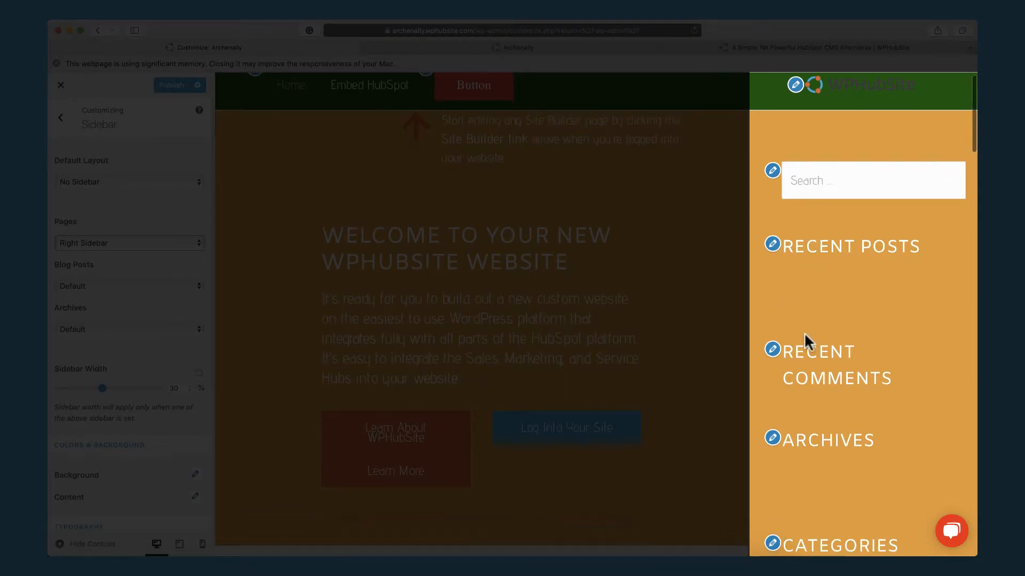
scroll(802, 363, down, 5)
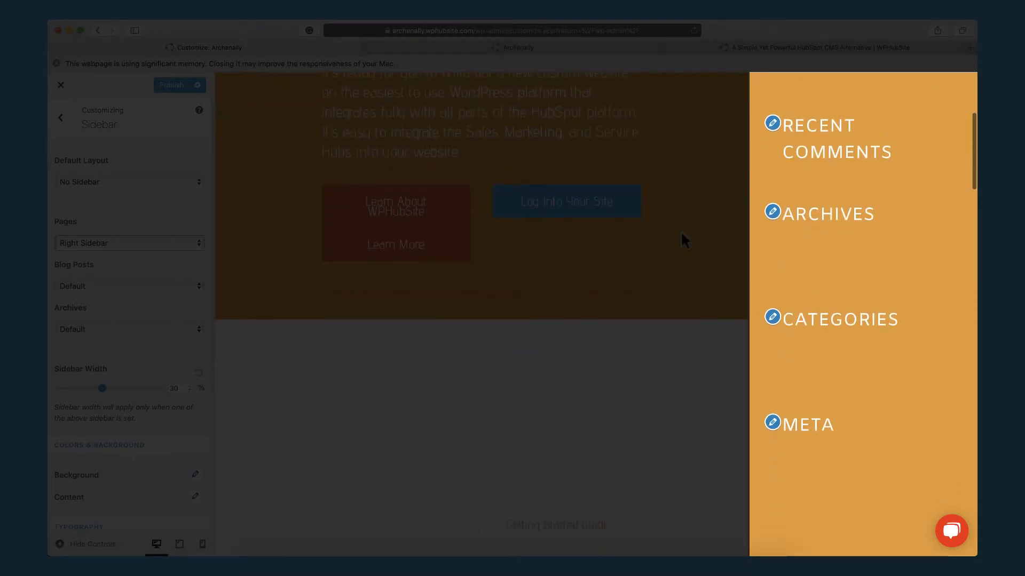
scroll(796, 337, down, 3)
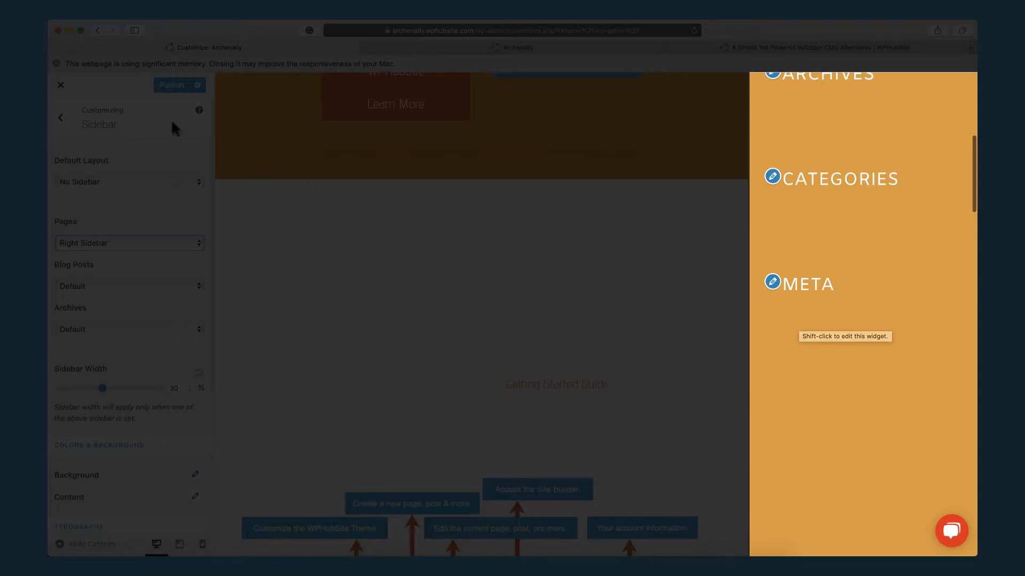
- Leave the Sidebar settings and open the Base Colors settings in the Global color section
click(69, 124)
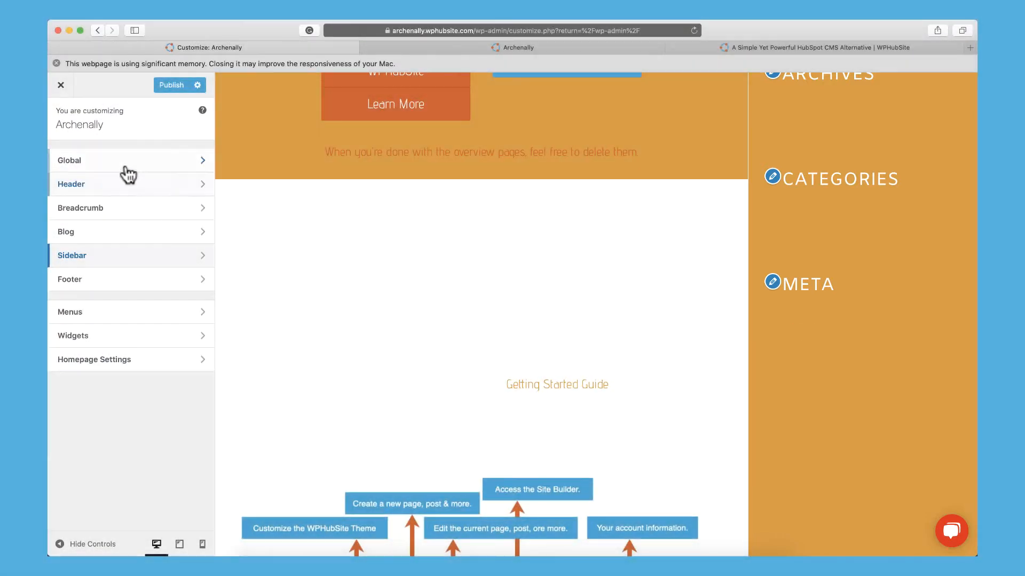
click(127, 167)
click(132, 182)
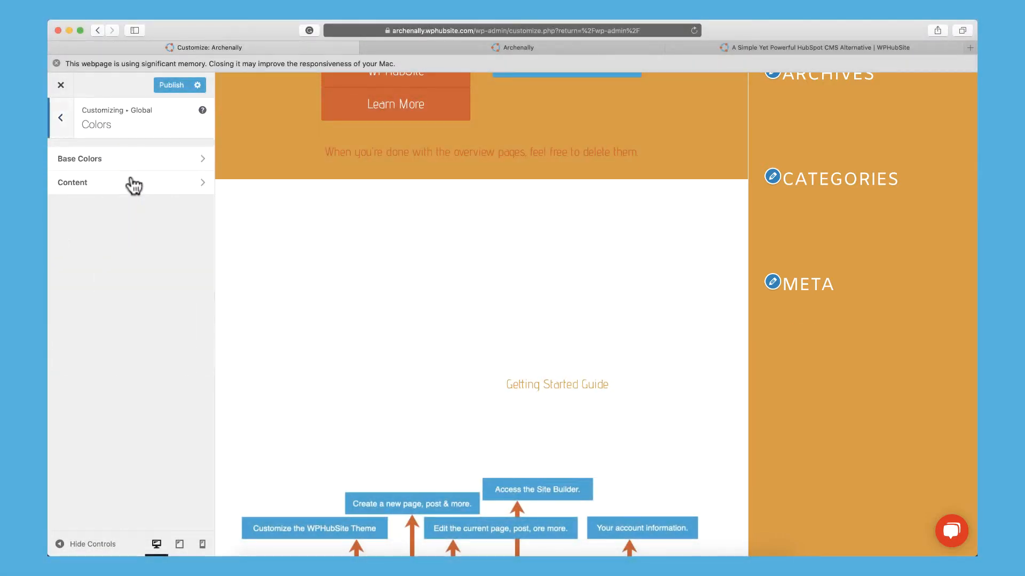
click(140, 160)
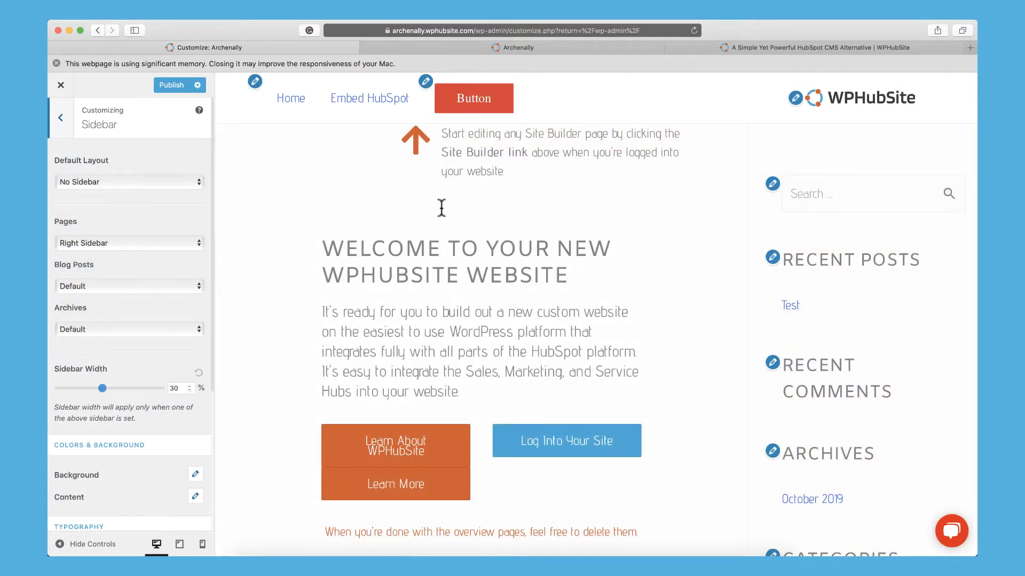
- Check the sidebar widgets in the page preview, then set the Sidebar Width to 25%
scroll(699, 309, down, 6)
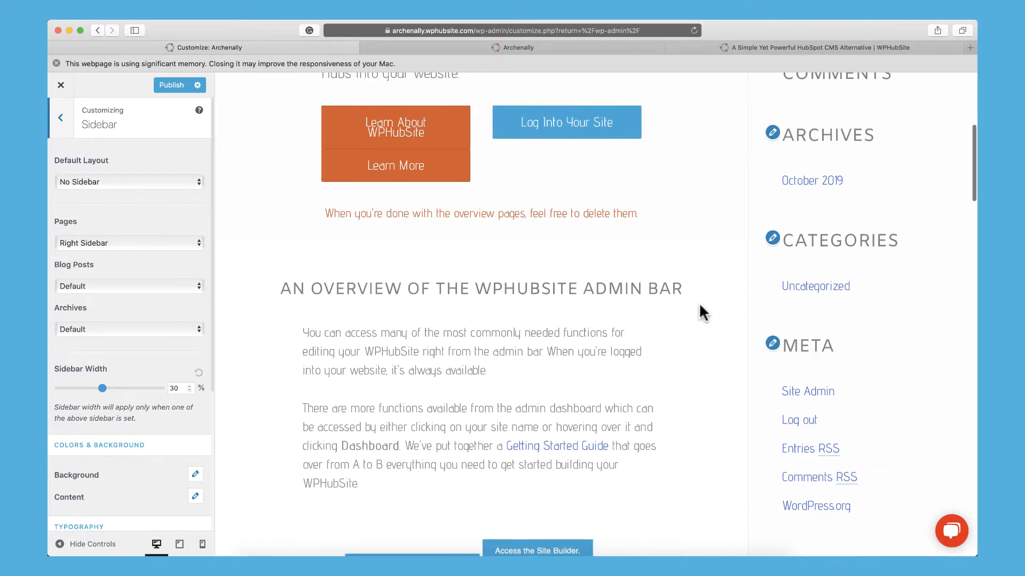
scroll(699, 302, down, 3)
scroll(739, 217, up, 15)
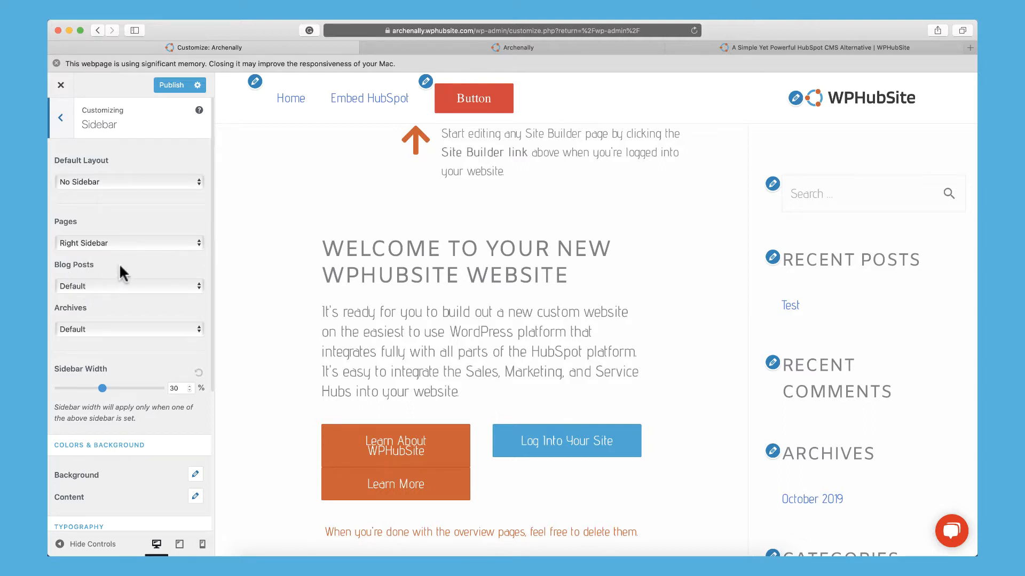
scroll(119, 270, down, 3)
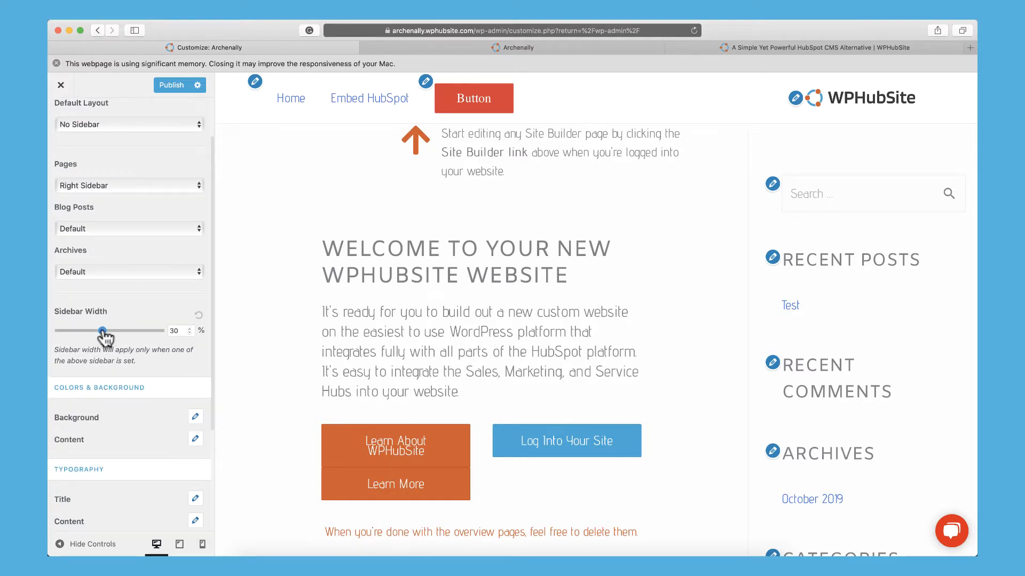
drag(105, 336, 89, 338)
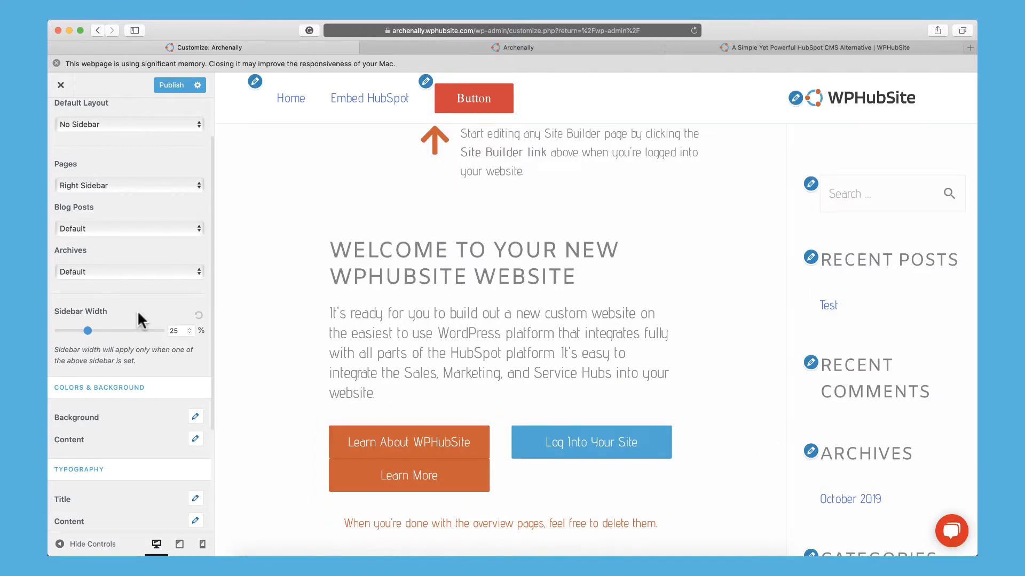
- Review the sidebar's color, typography and spacing settings, and return to the main Customizer list
scroll(138, 319, down, 5)
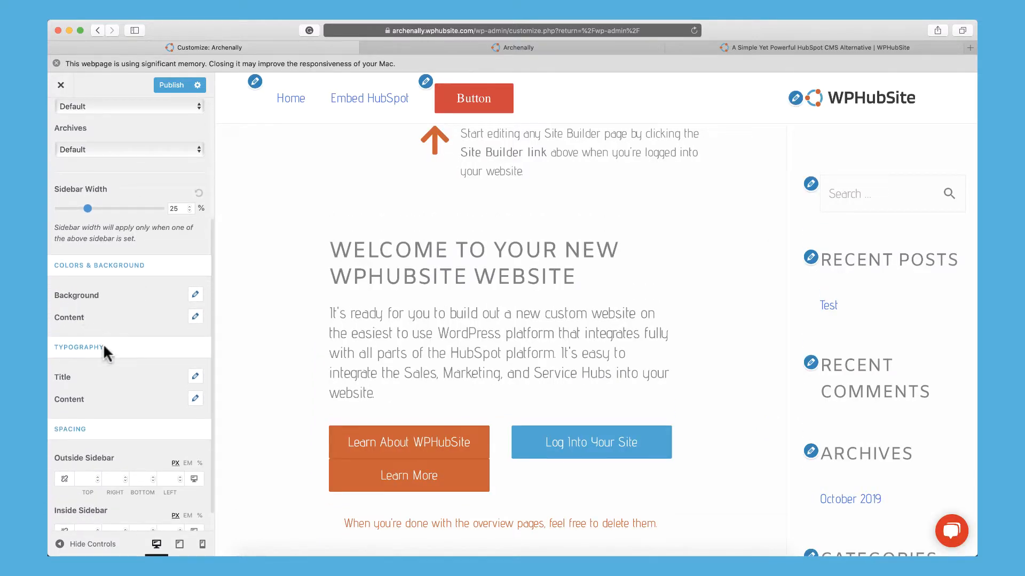
scroll(121, 379, down, 2)
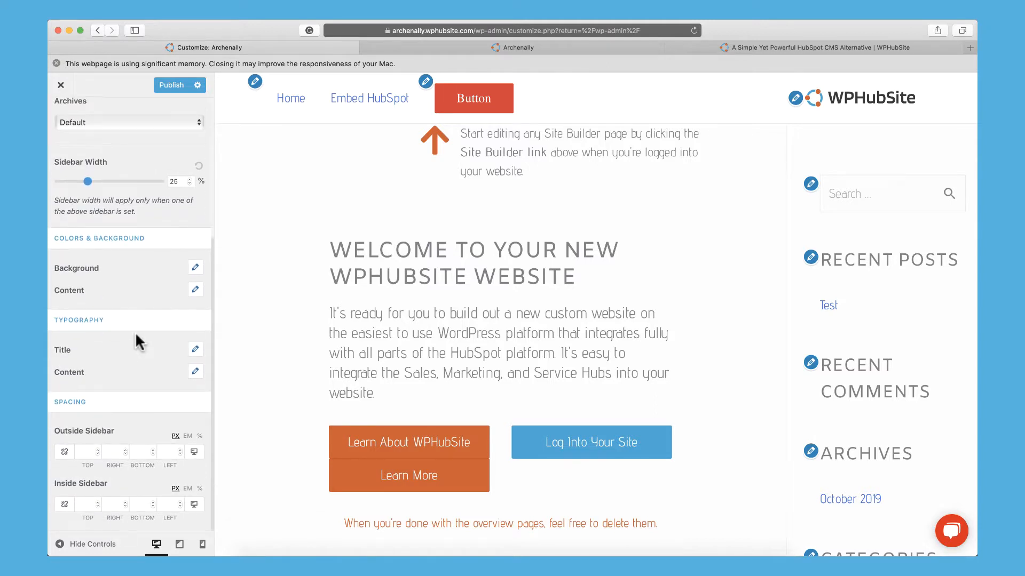
scroll(135, 335, up, 1)
scroll(136, 321, up, 5)
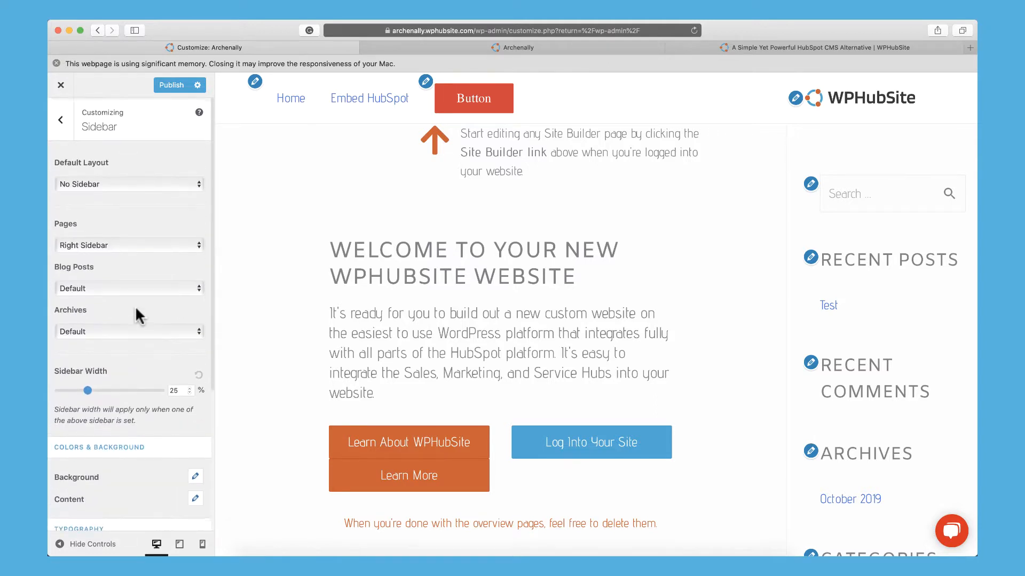
scroll(107, 251, down, 2)
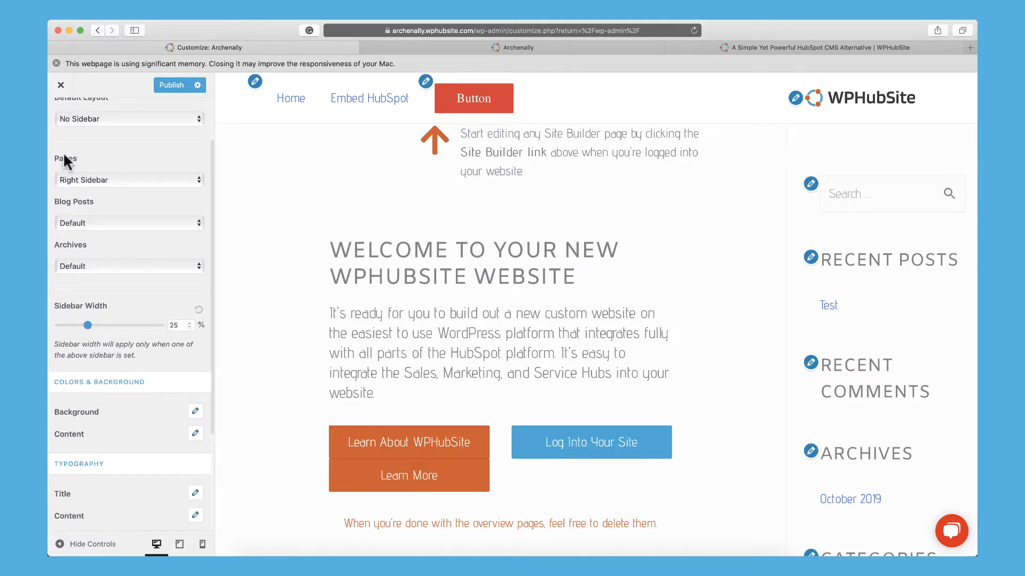
scroll(63, 155, up, 2)
click(61, 121)
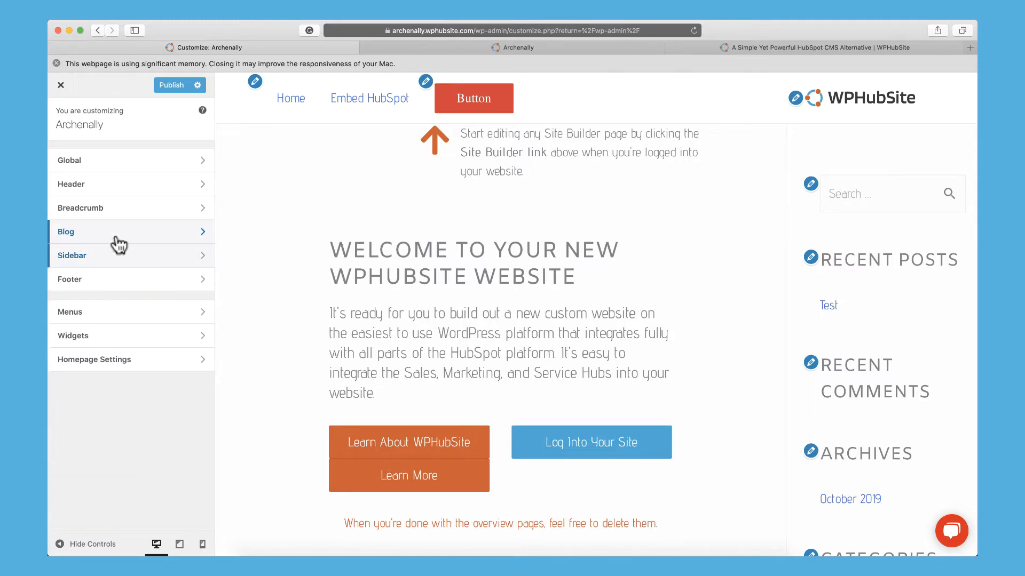
- Open the Footer Bar settings with the page's footer in view, and focus the Section 1 Custom Text
click(111, 281)
scroll(286, 261, down, 15)
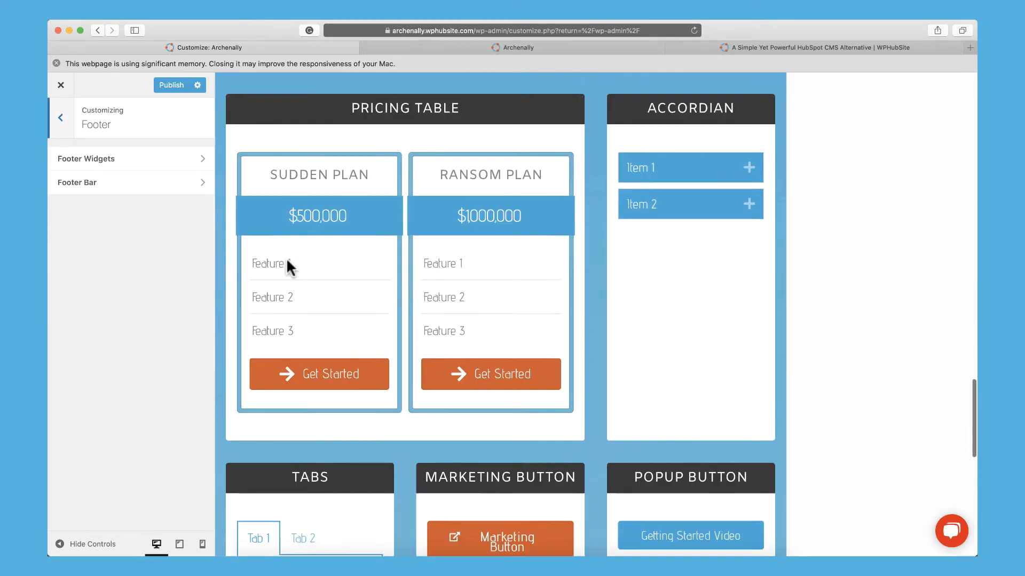
scroll(286, 258, down, 10)
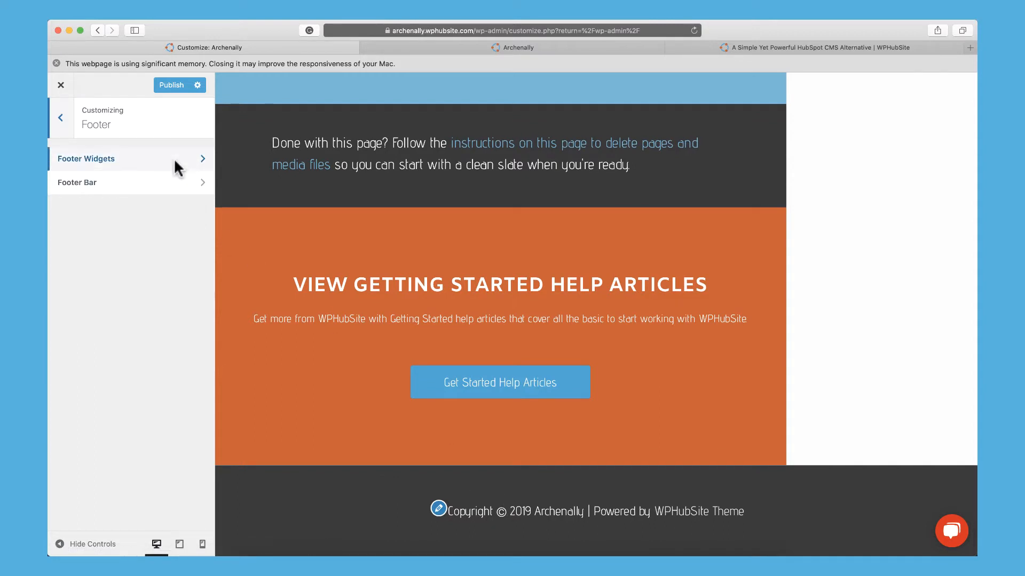
click(135, 184)
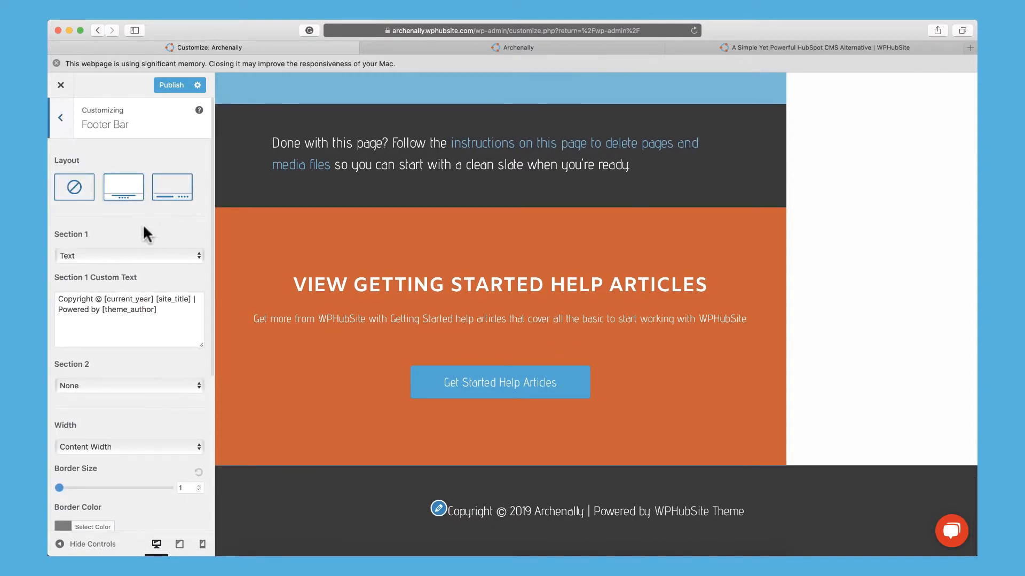
click(166, 320)
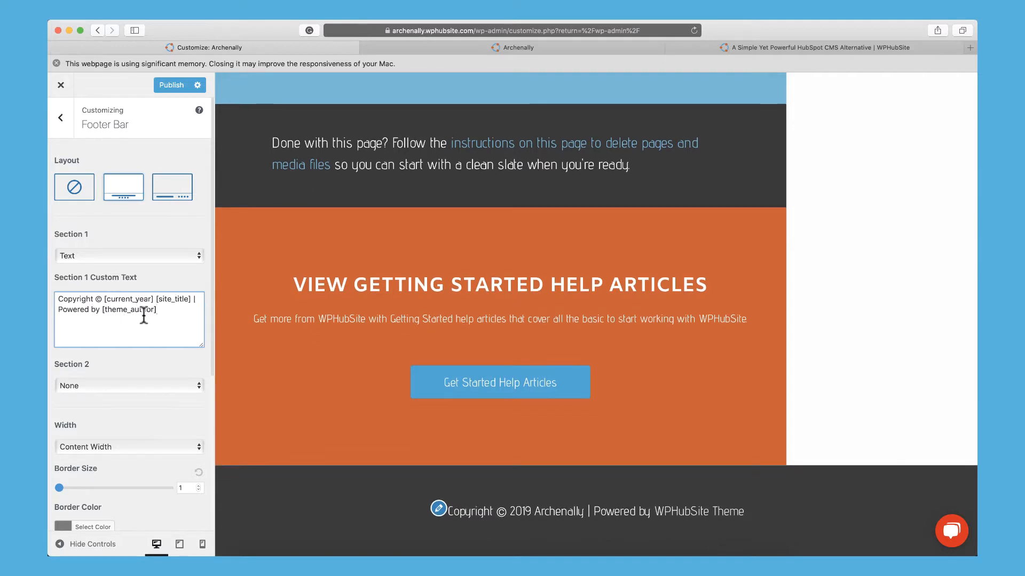
- Try Footer Menu, Text and None as the content of the footer bar's Section 1
click(130, 256)
click(158, 284)
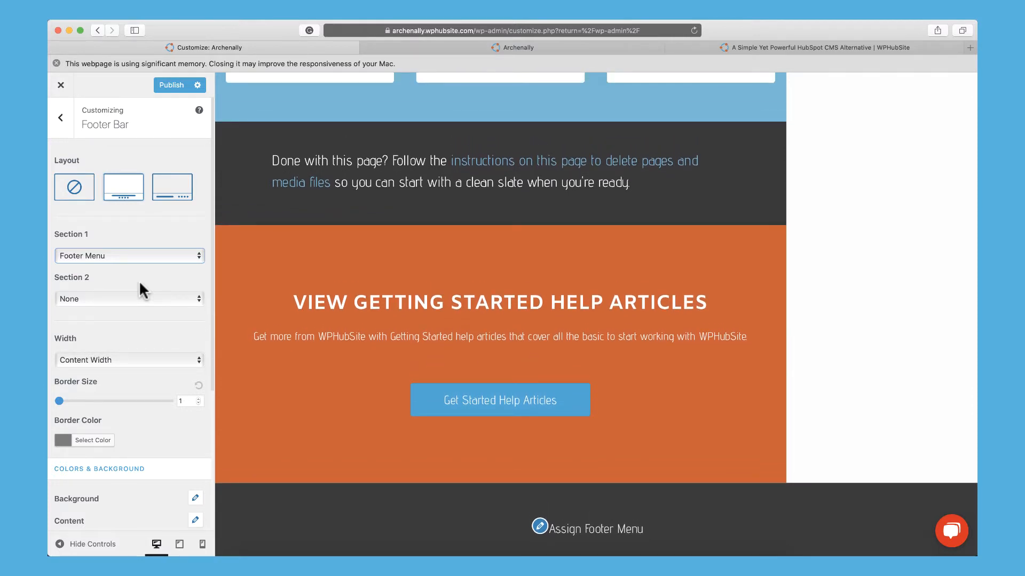
click(139, 256)
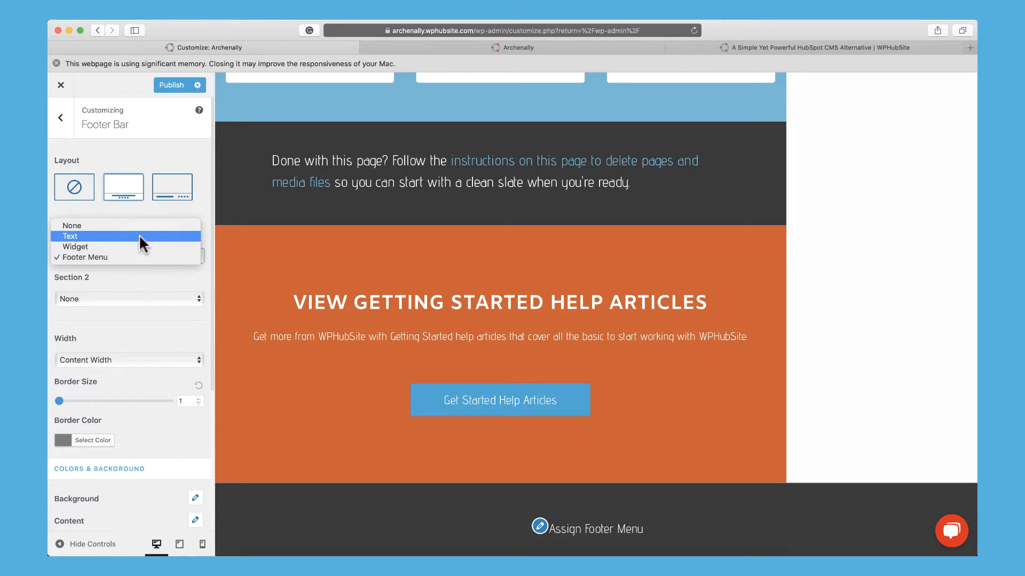
click(139, 236)
click(133, 254)
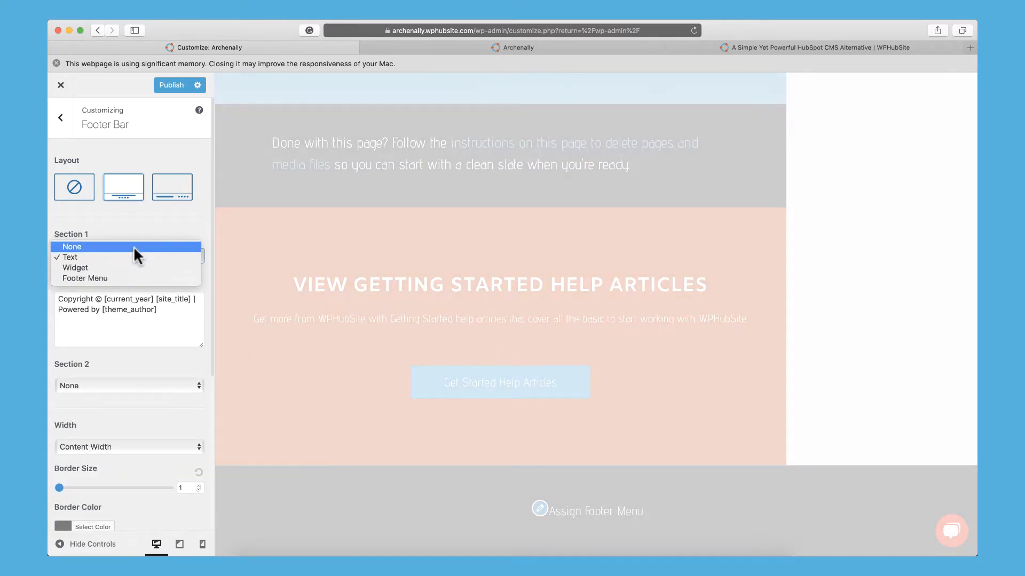
click(134, 247)
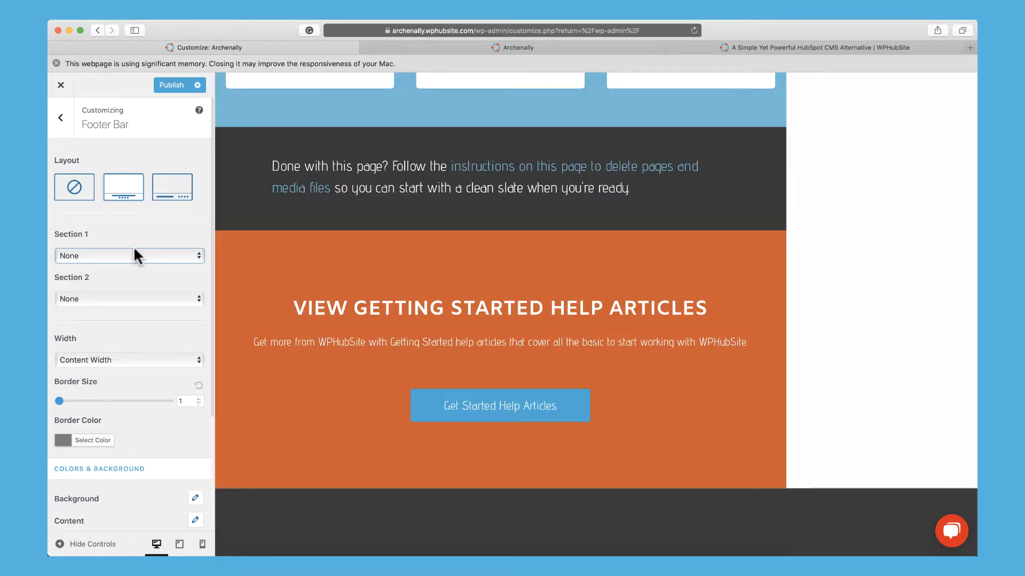
- Compare the disabled and centered footer bar layouts, and choose the layout with two sections side by side
click(91, 187)
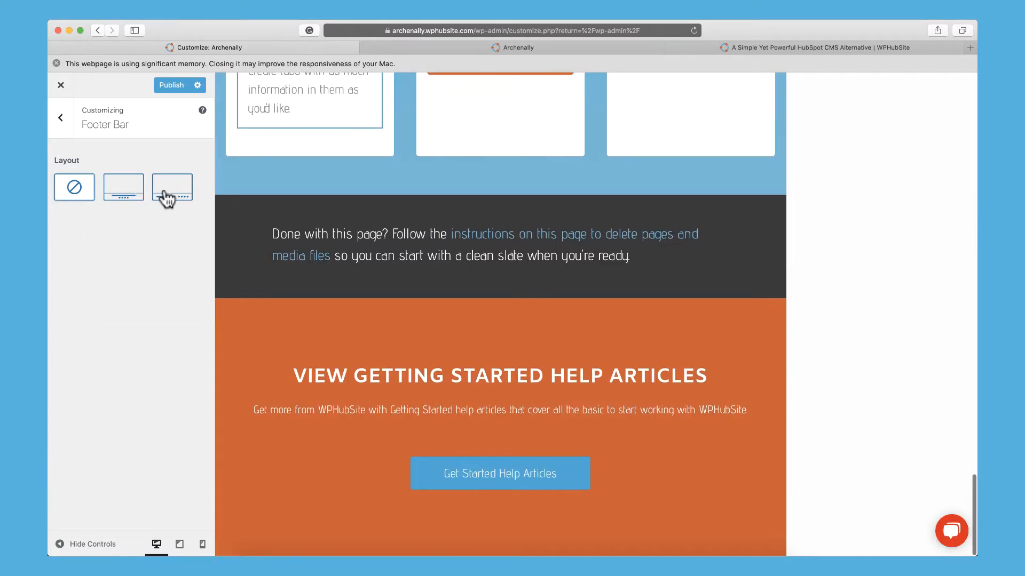
click(163, 190)
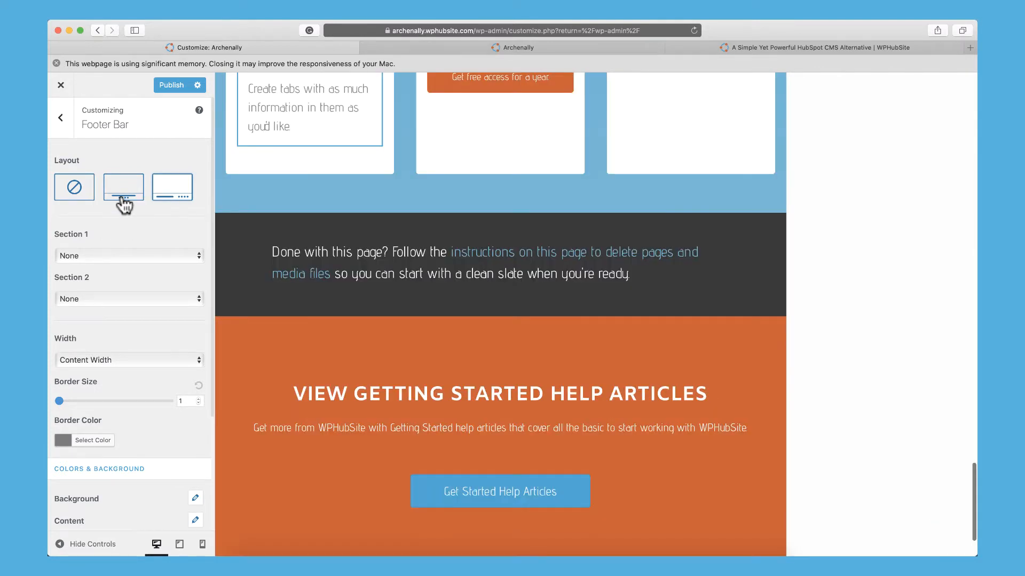
click(126, 200)
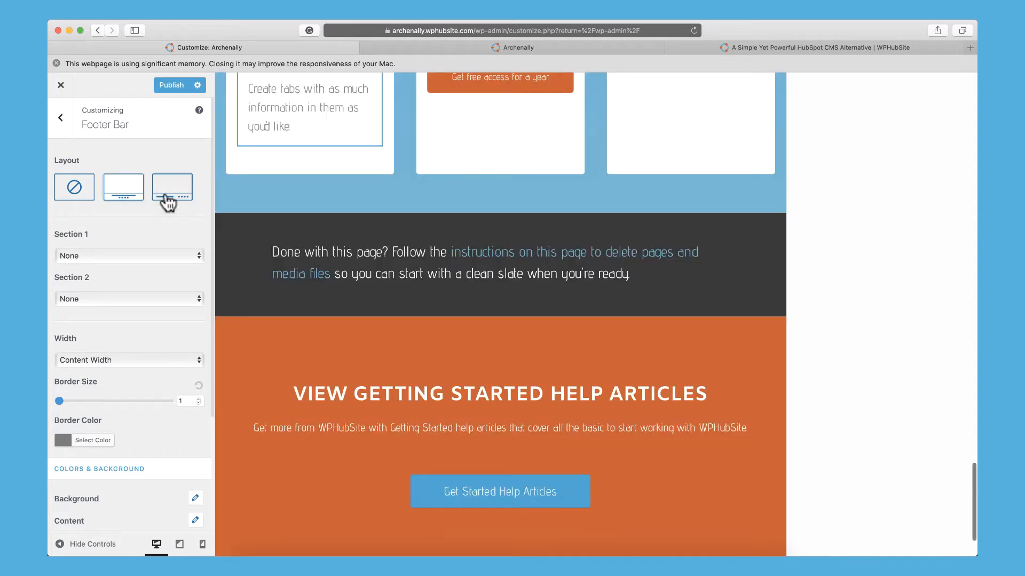
click(168, 201)
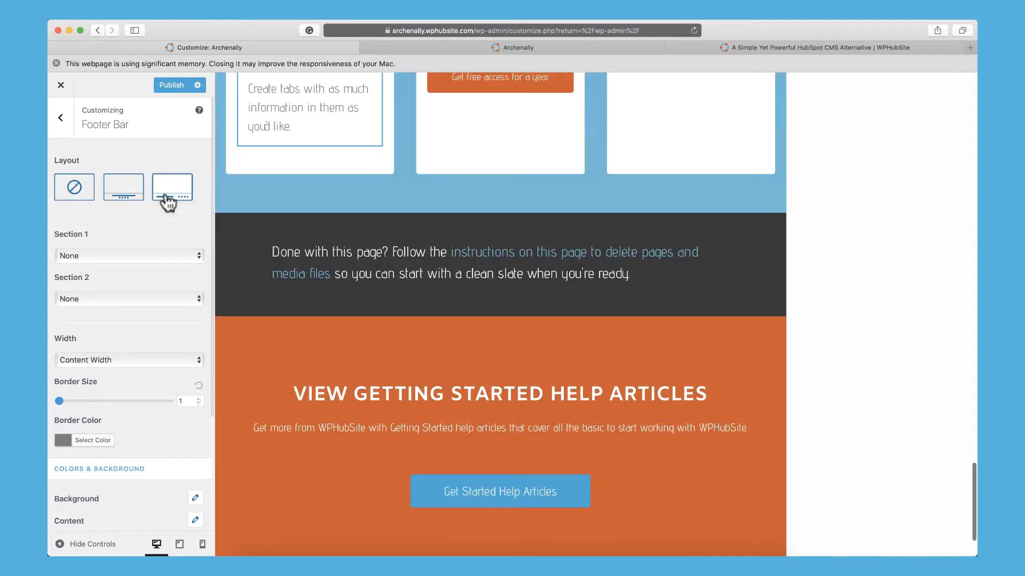
- Set the footer bar's Section 1 to Text and try Widget as the content of Section 2
click(92, 256)
click(92, 267)
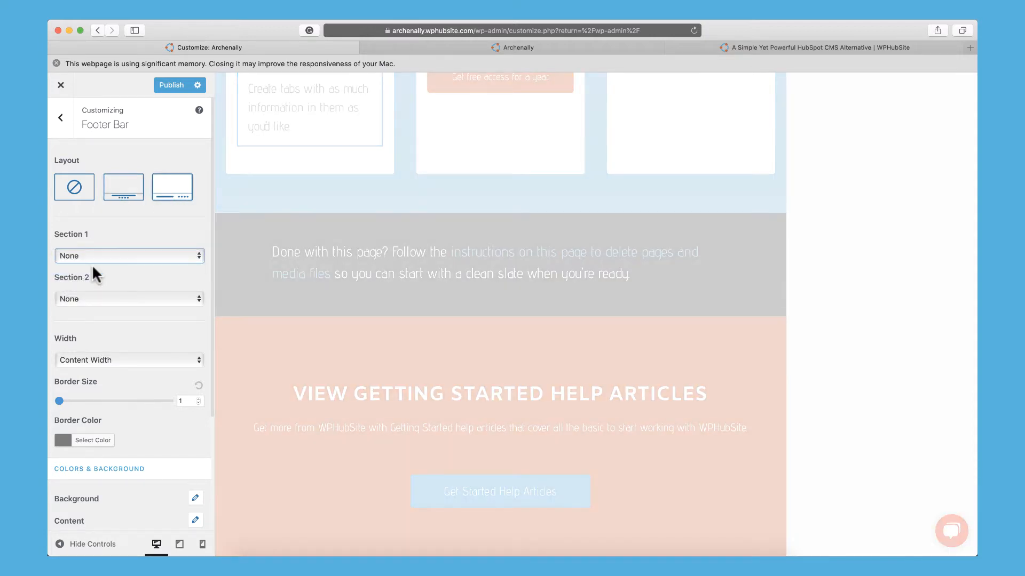
click(100, 376)
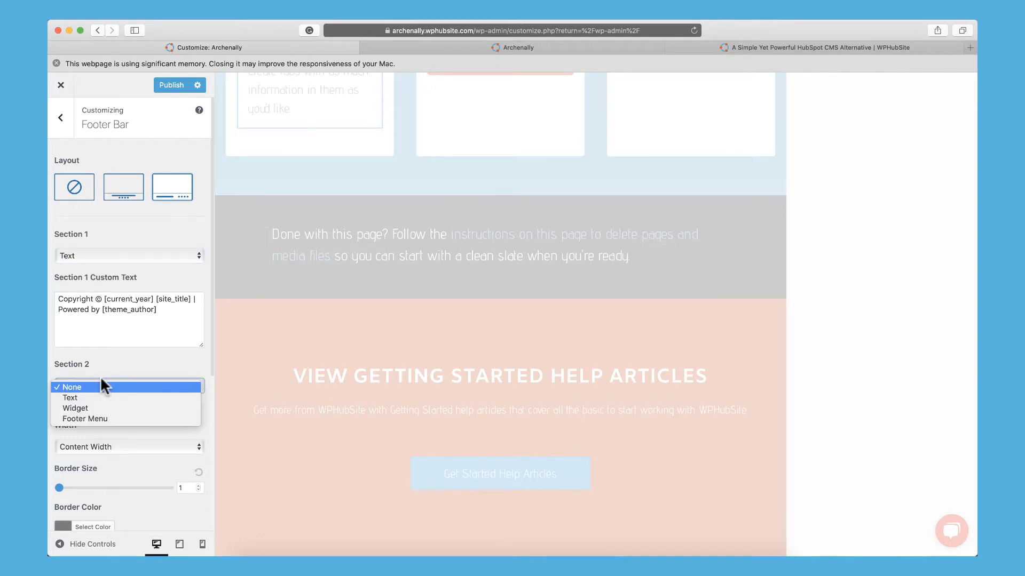
click(136, 348)
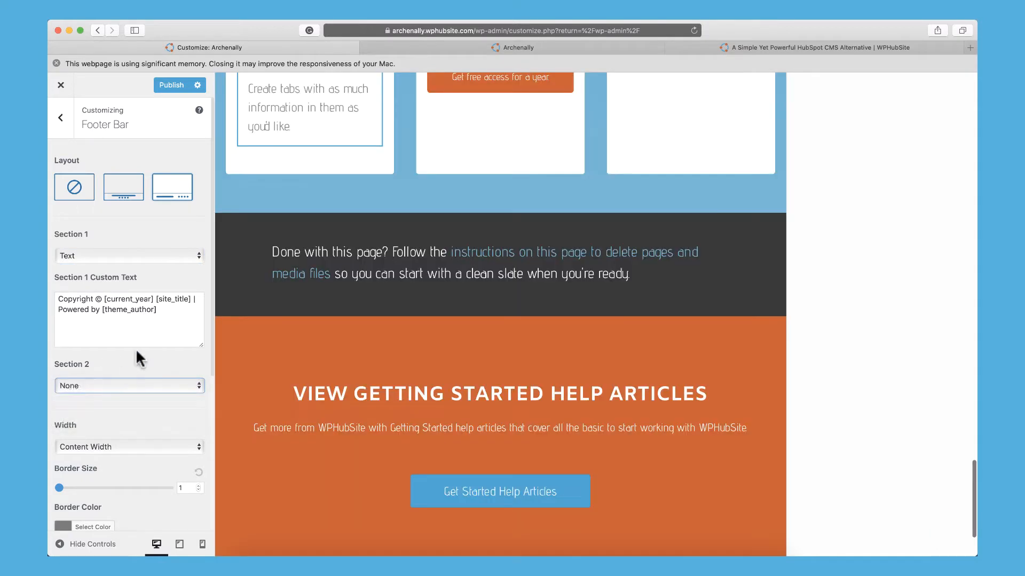
scroll(144, 345, down, 2)
scroll(165, 325, down, 1)
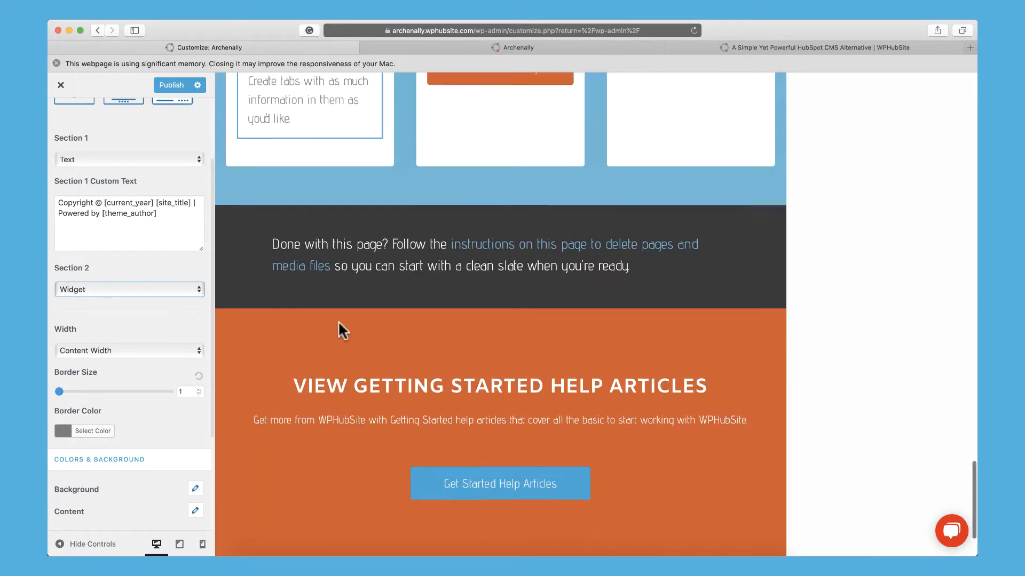
scroll(338, 321, down, 3)
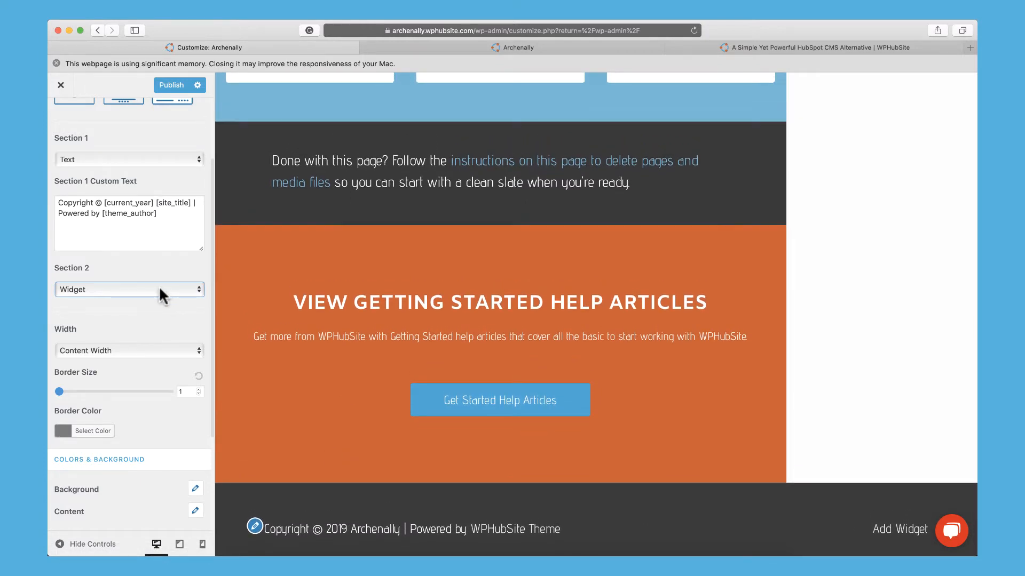
- Set the footer bar's Section 2 to Footer Menu
scroll(155, 286, up, 3)
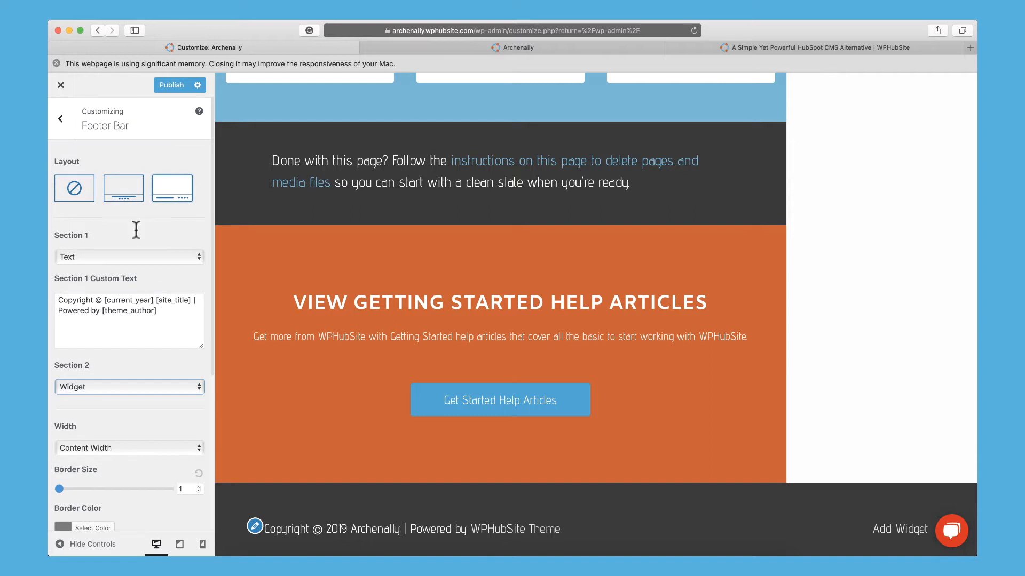
click(98, 382)
click(98, 395)
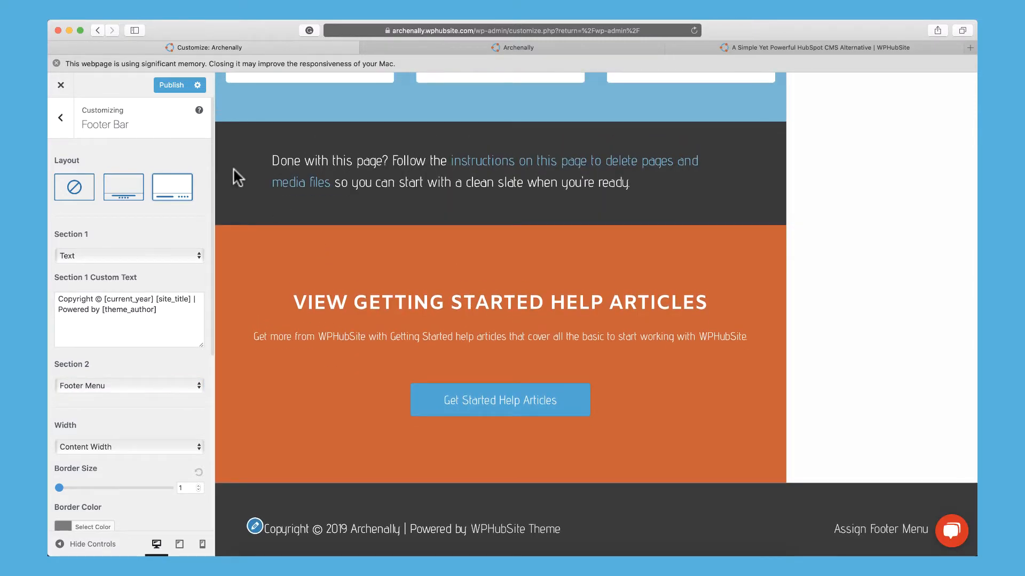
- Assign the Primary Menu to the Footer Menu location as well, and compare the header and footer menus in the preview
click(61, 117)
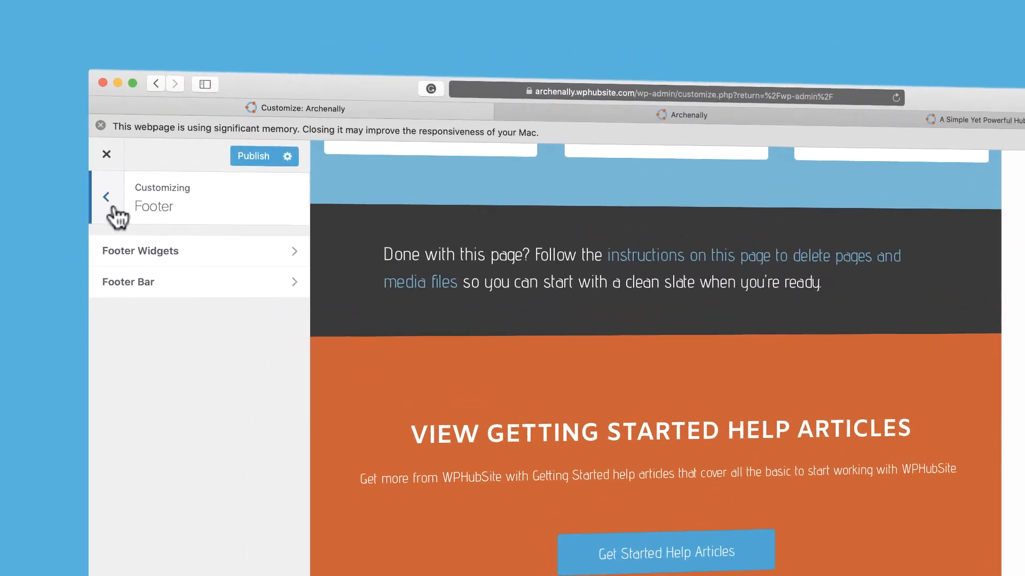
click(60, 117)
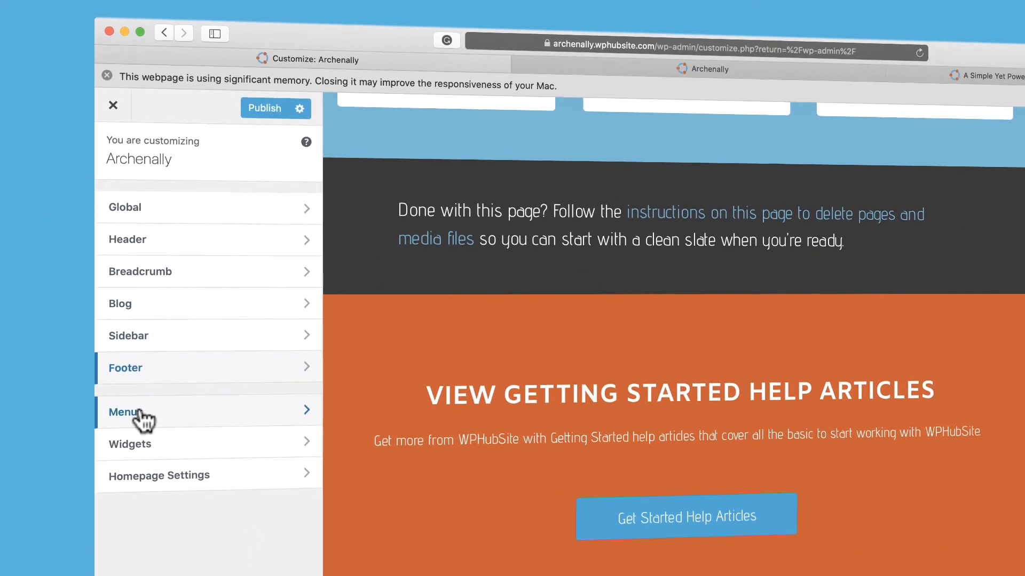
click(142, 473)
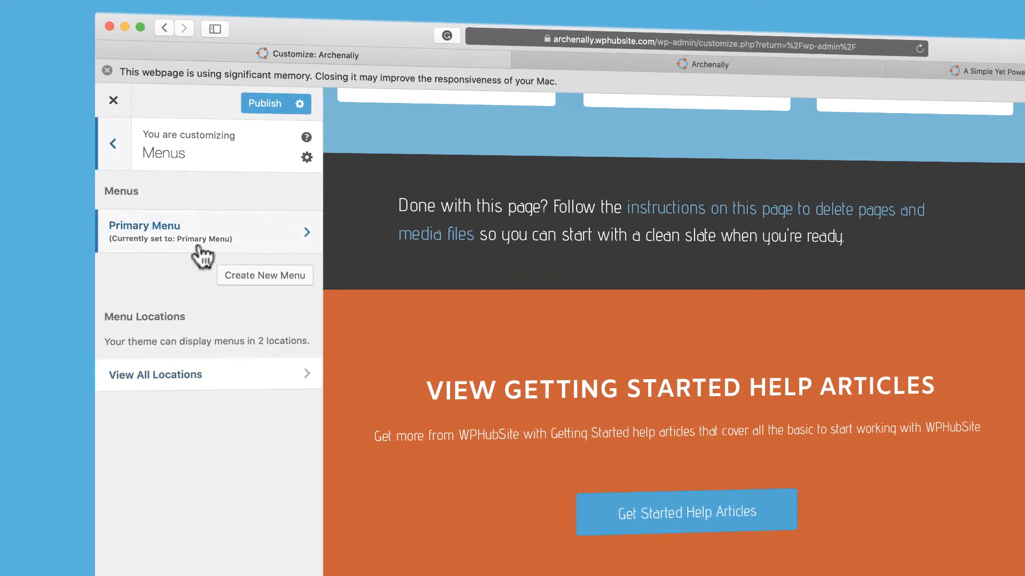
click(291, 246)
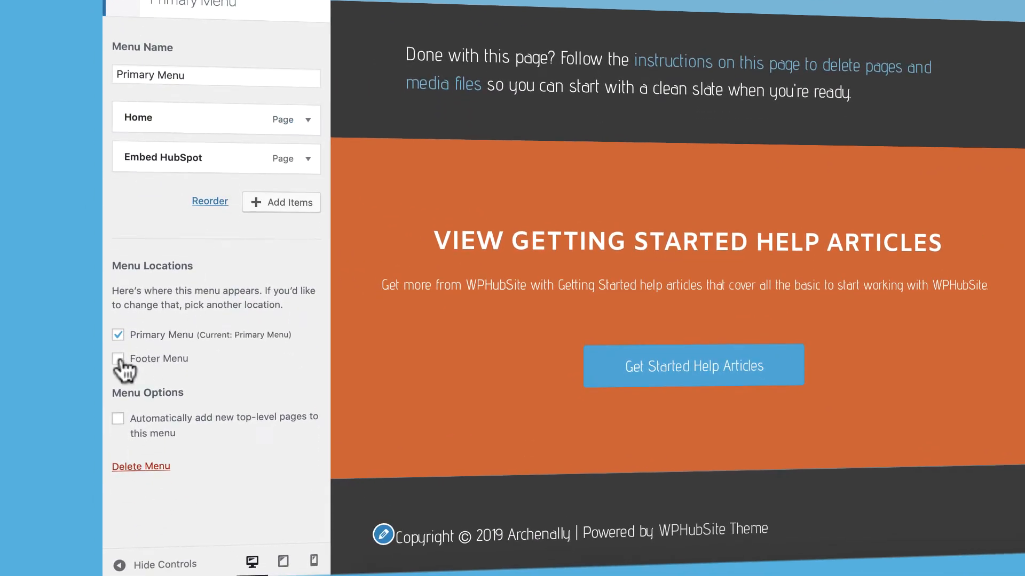
click(118, 359)
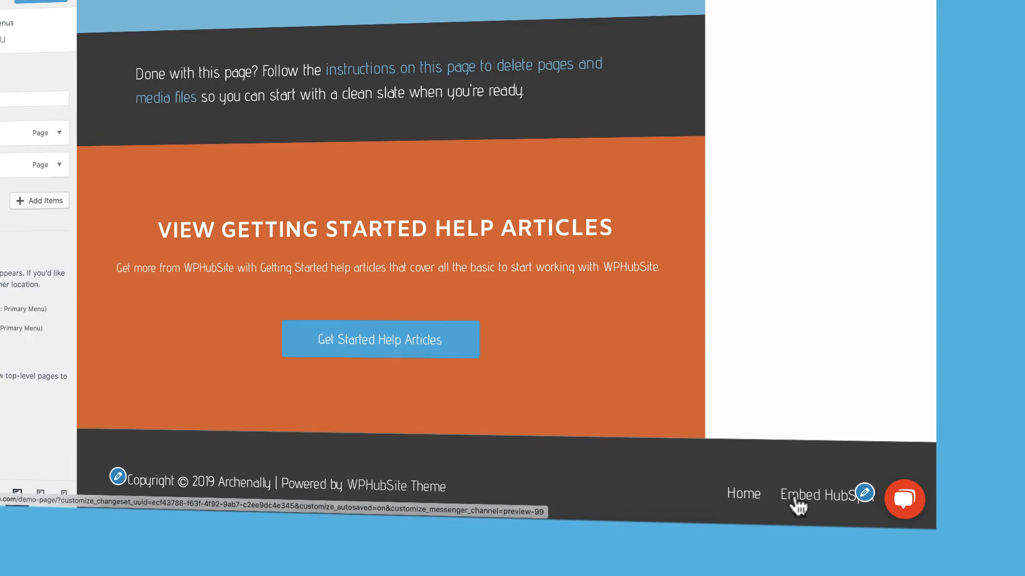
scroll(340, 210, down, 1)
scroll(339, 209, up, 15)
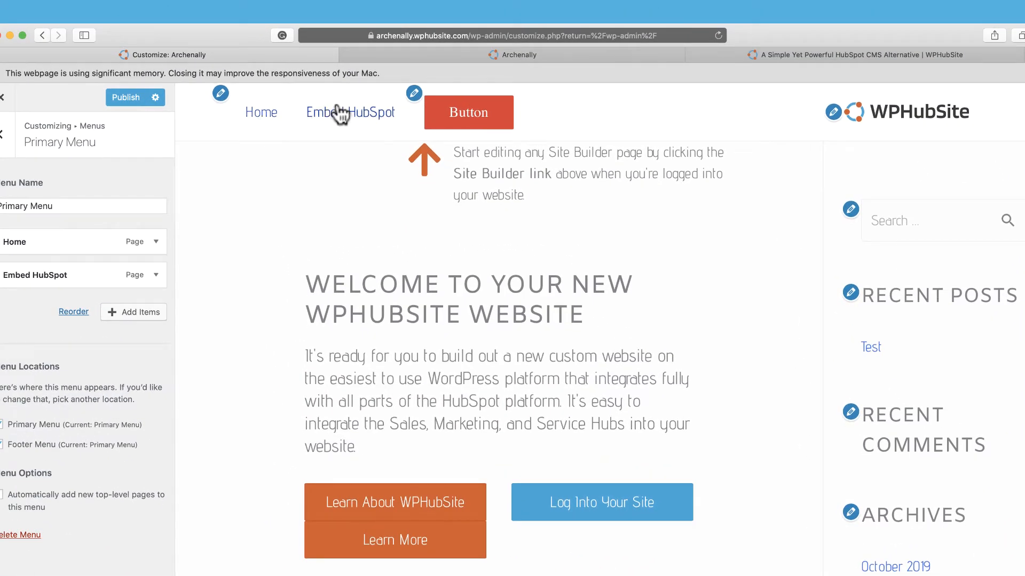
scroll(415, 237, down, 15)
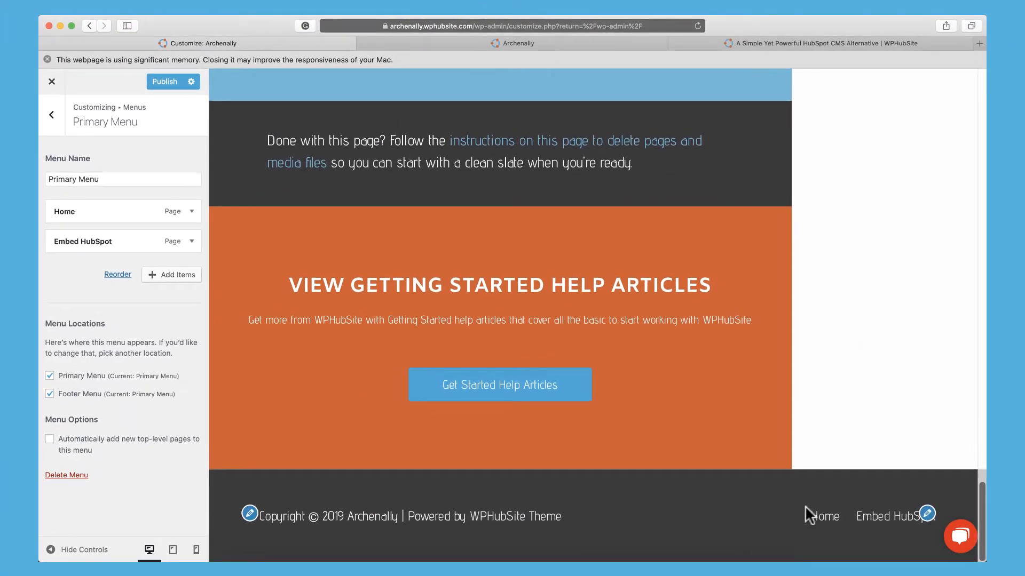
- Reopen the footer bar settings and review its width, border, color, typography and spacing options
click(52, 116)
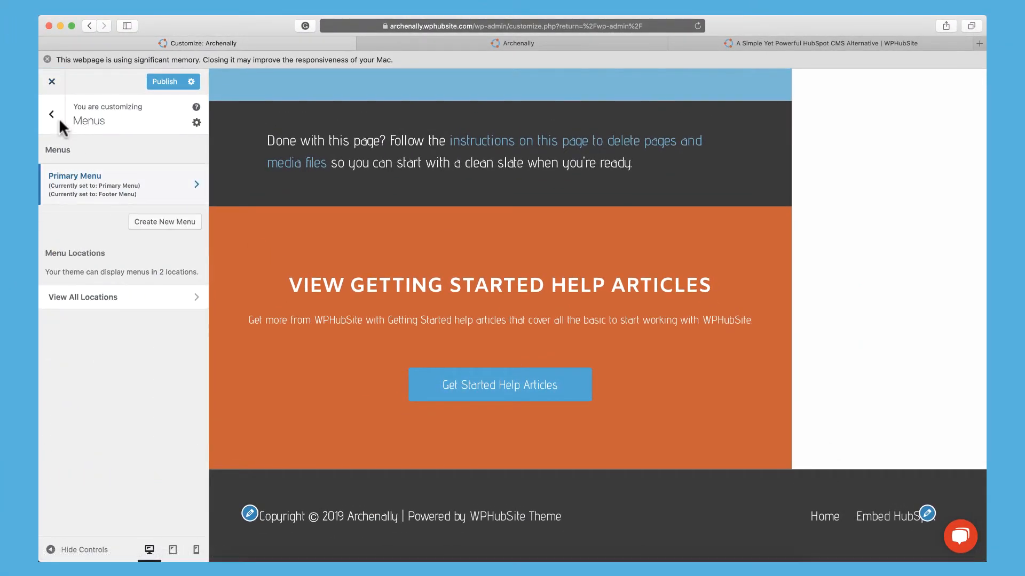
click(59, 121)
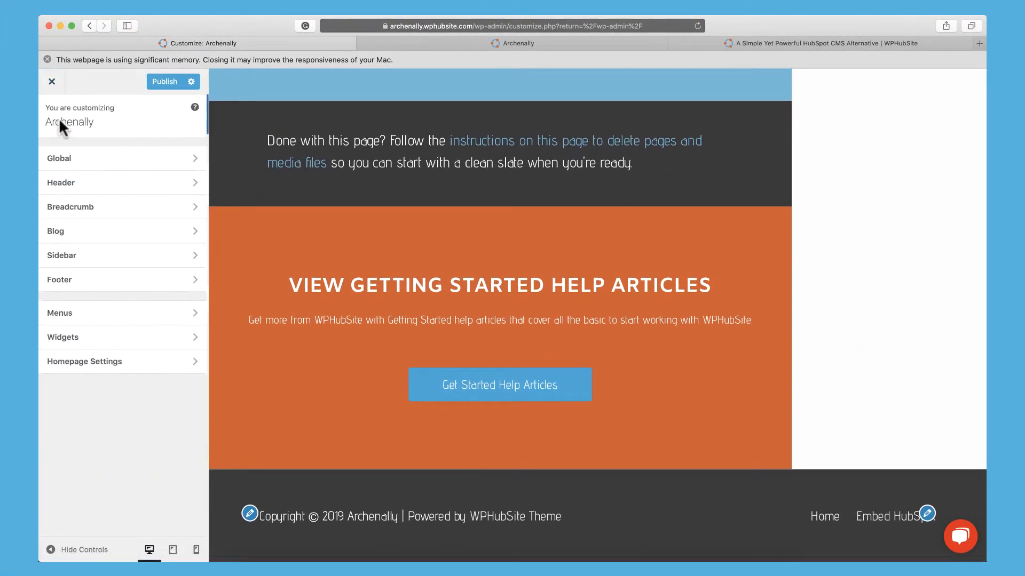
click(69, 282)
click(106, 181)
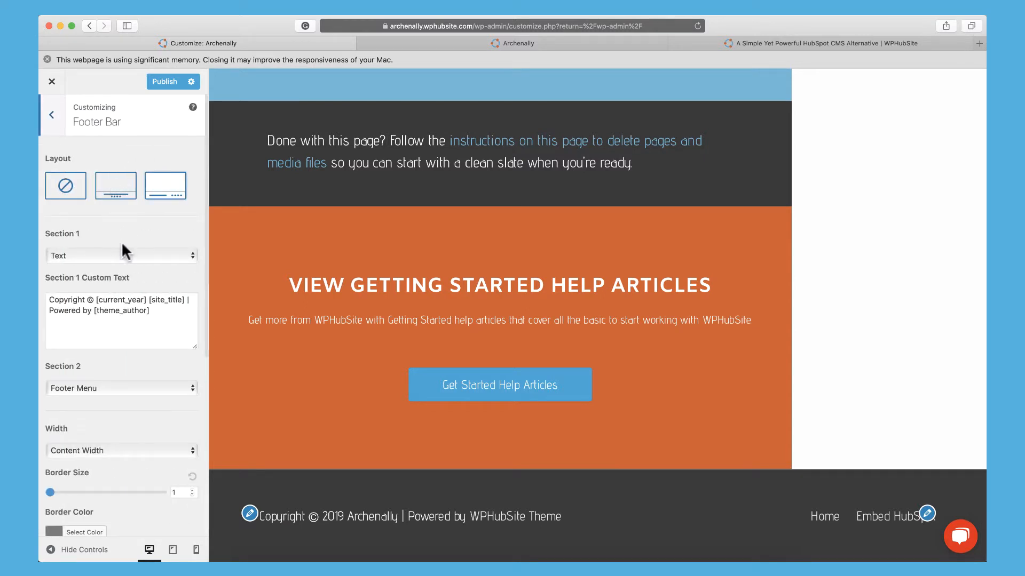
scroll(121, 241, down, 3)
scroll(121, 241, down, 2)
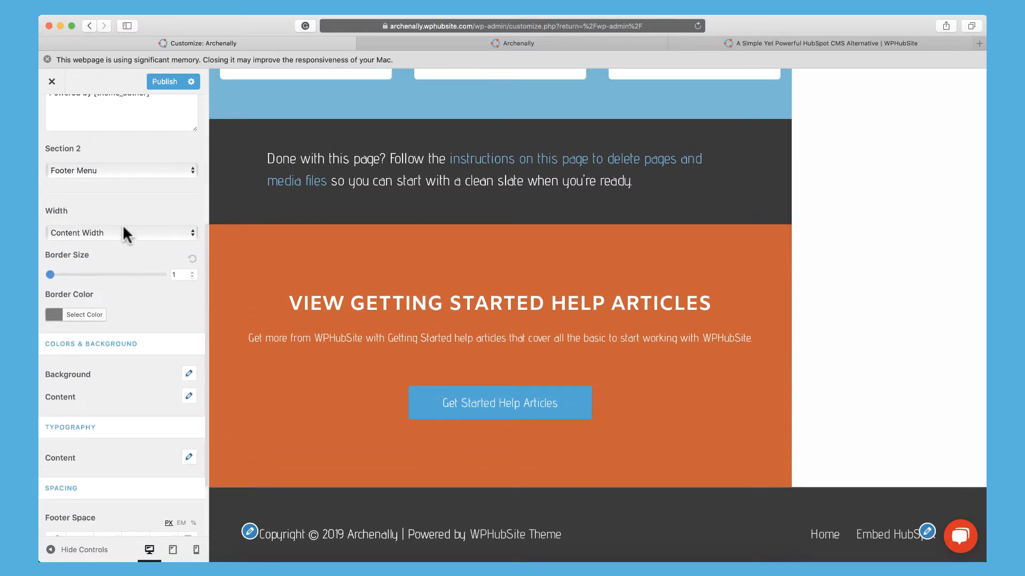
scroll(127, 352, down, 5)
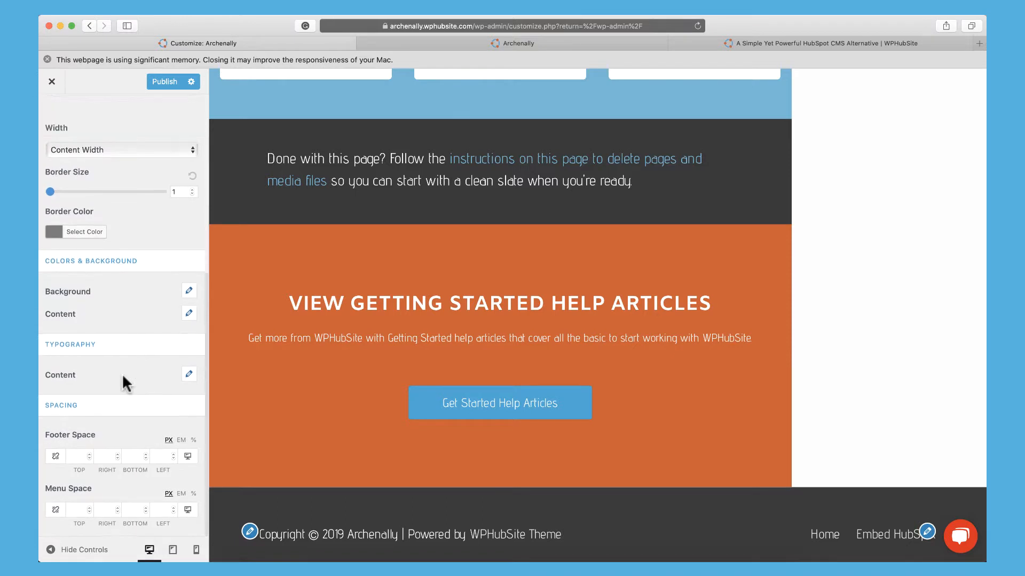
scroll(128, 368, up, 10)
- Enable the four-column footer widgets layout and dismiss the chat message in the preview
click(51, 114)
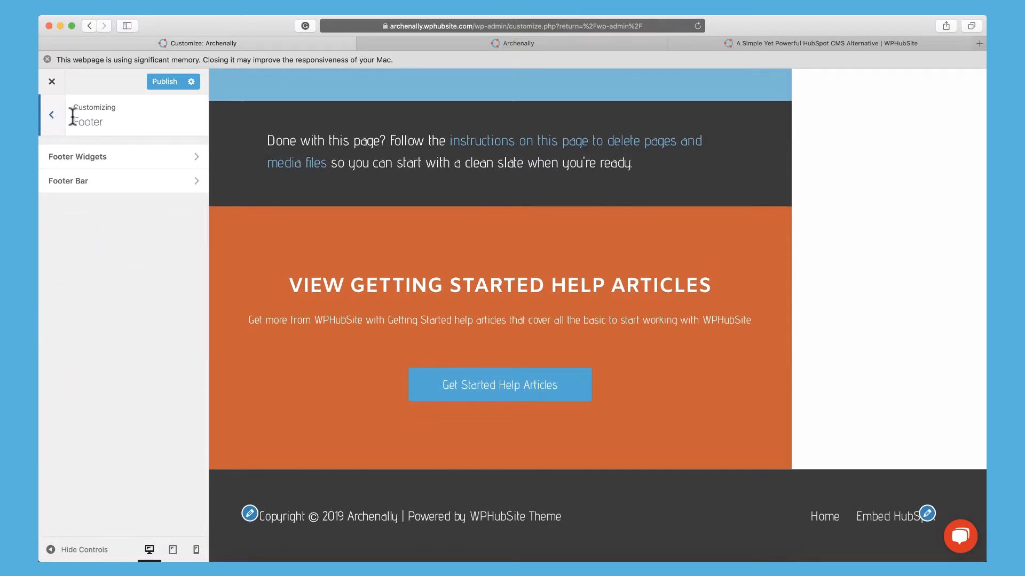
click(110, 160)
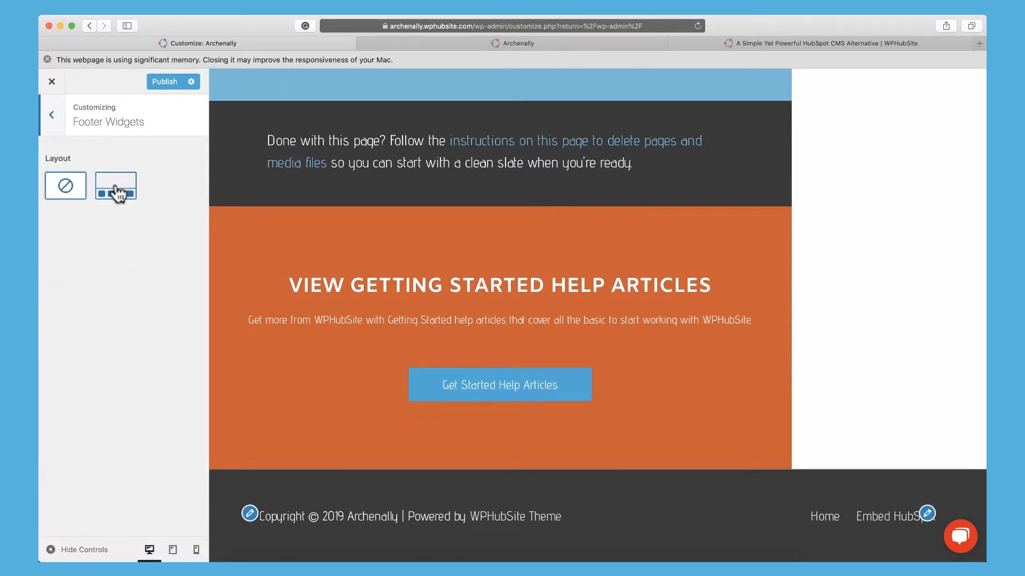
click(117, 191)
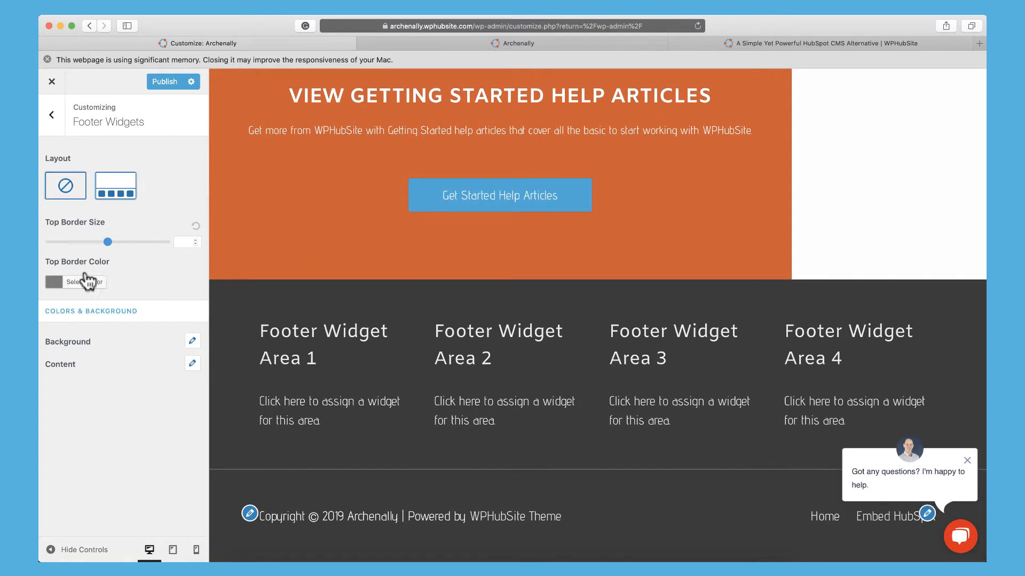
click(62, 131)
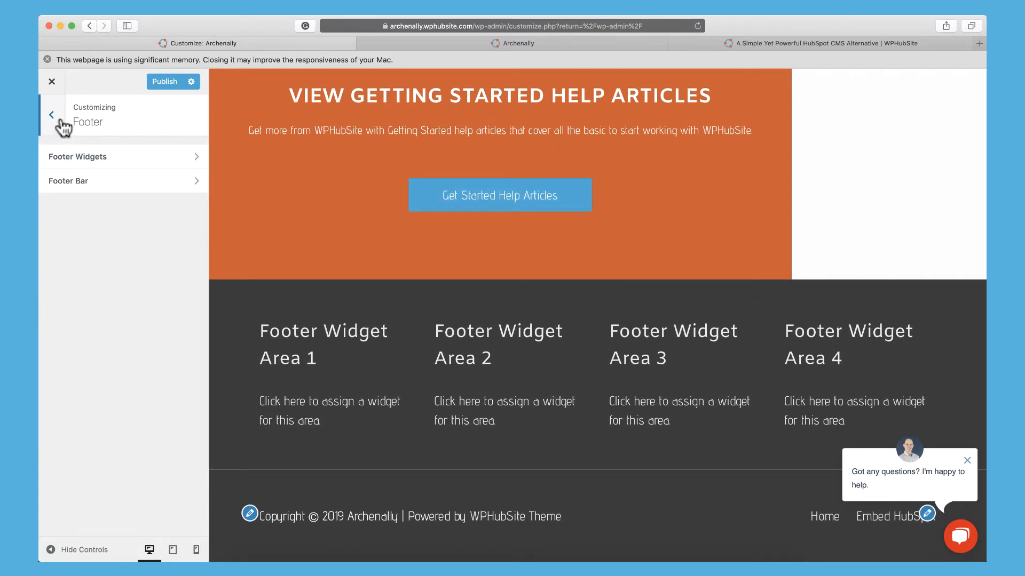
click(966, 461)
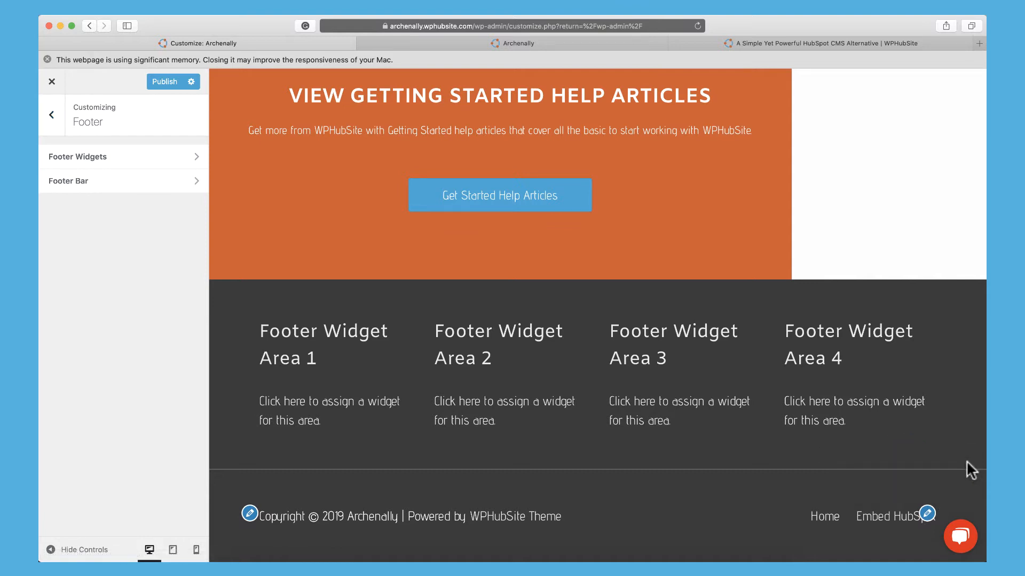
- Add a Calendar widget to Footer Widget Area 1
click(48, 128)
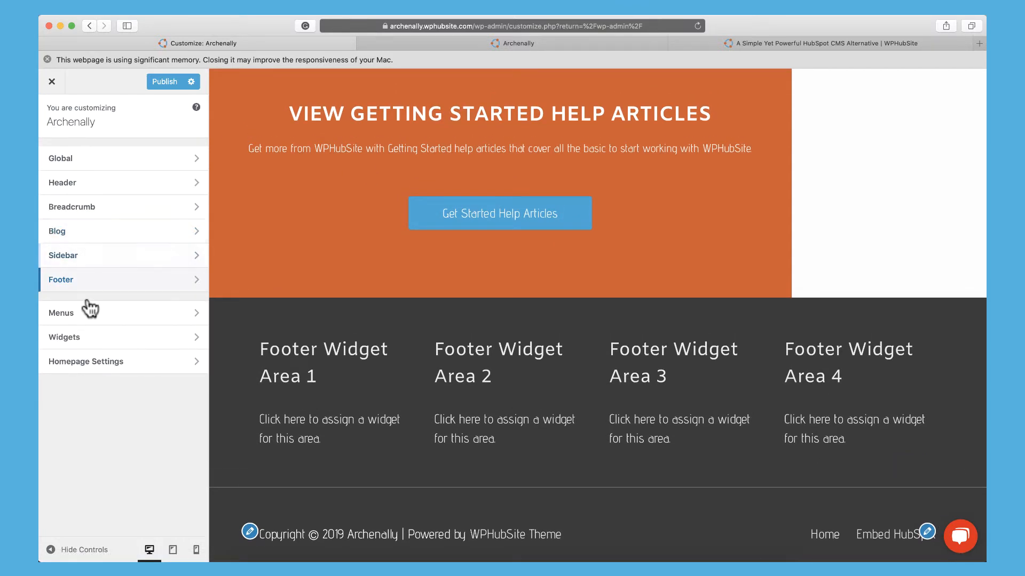
click(86, 338)
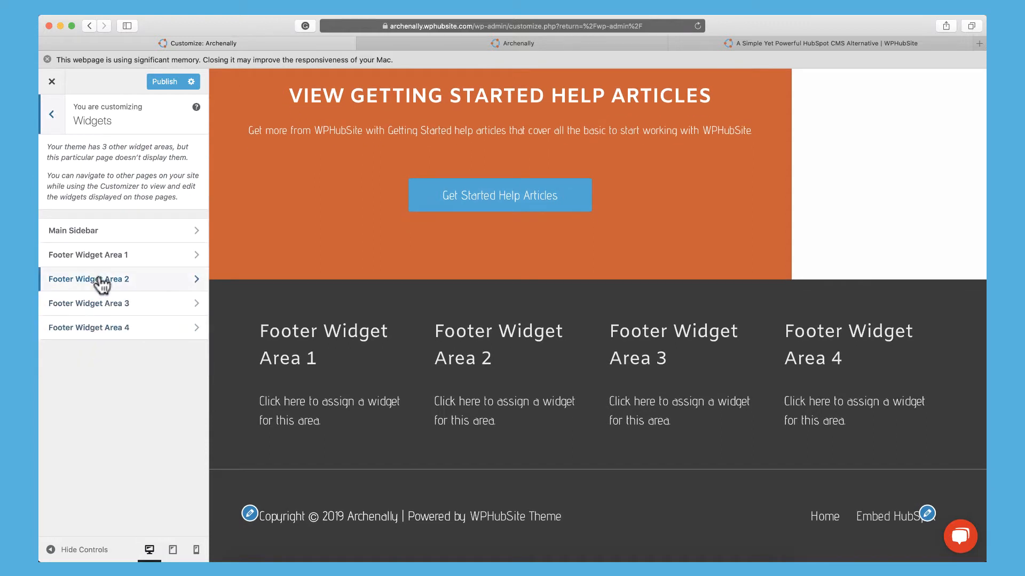
click(144, 257)
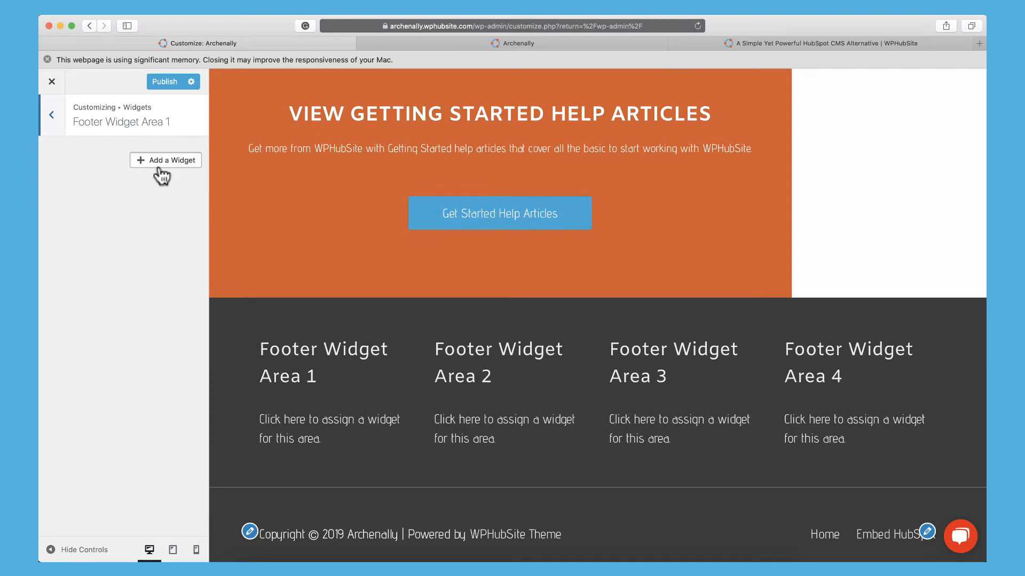
click(159, 170)
click(246, 199)
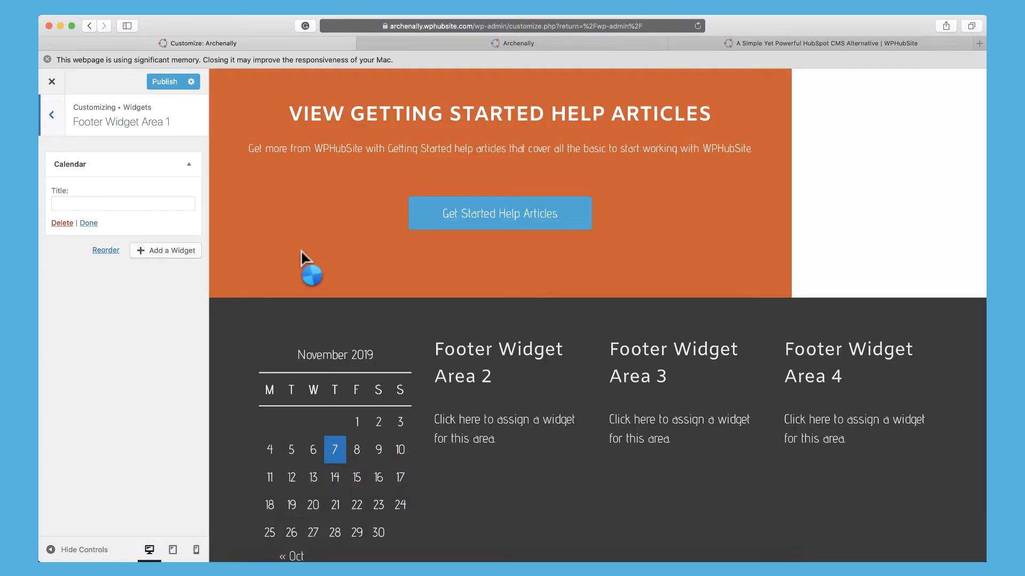
scroll(336, 422, down, 3)
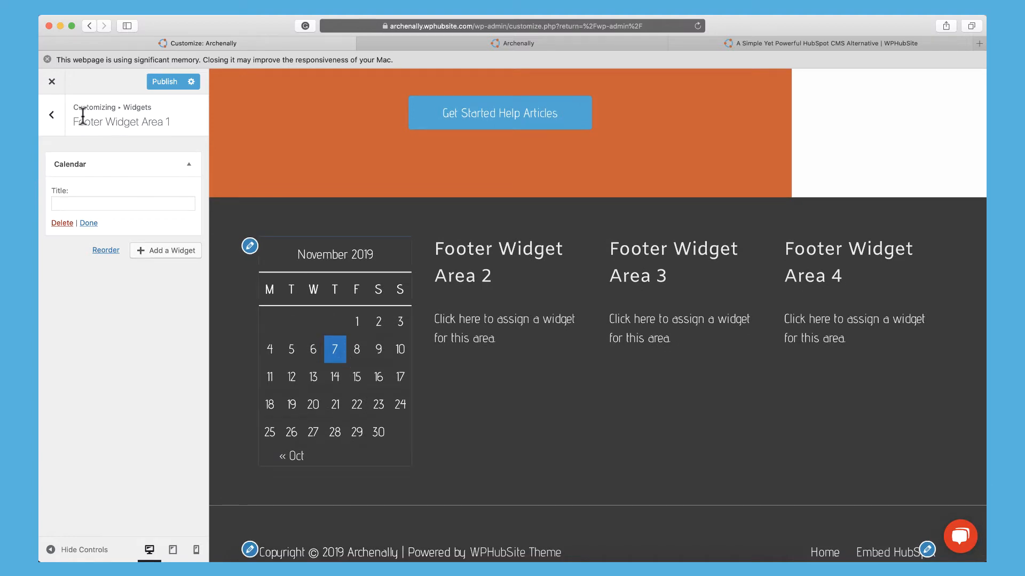
- Add an Archives widget to Footer Widget Area 2
click(45, 122)
click(115, 280)
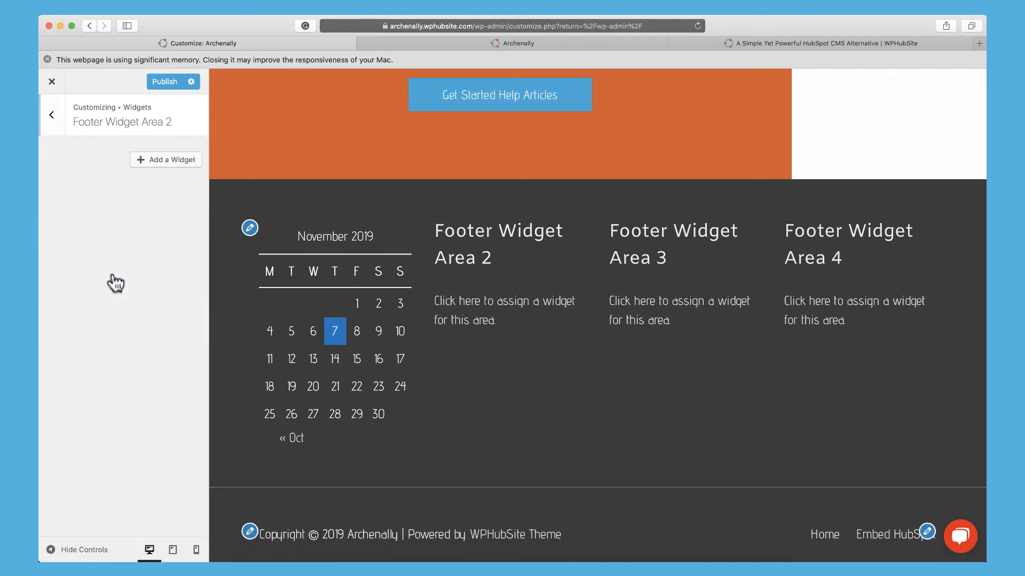
click(167, 160)
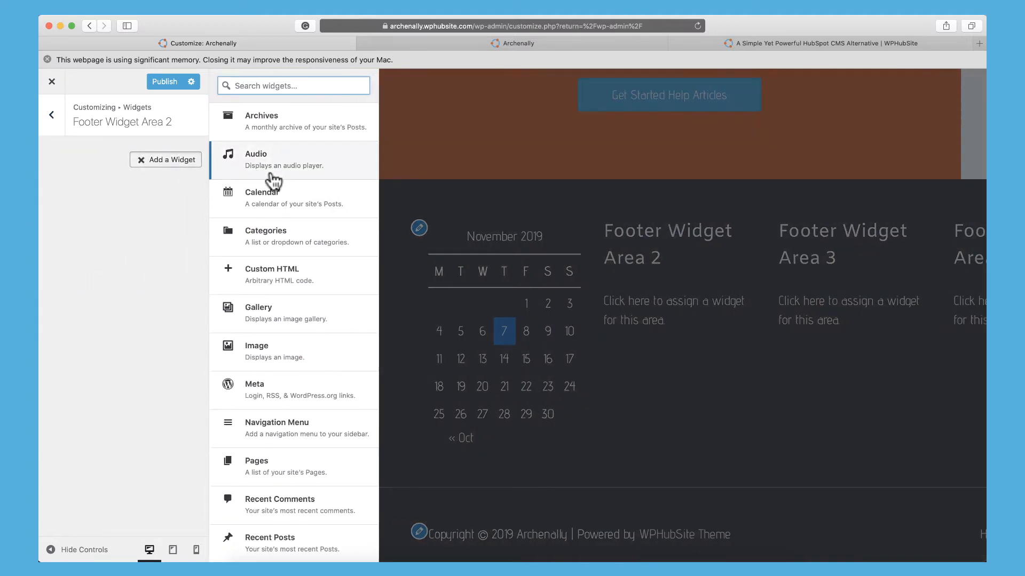
click(285, 133)
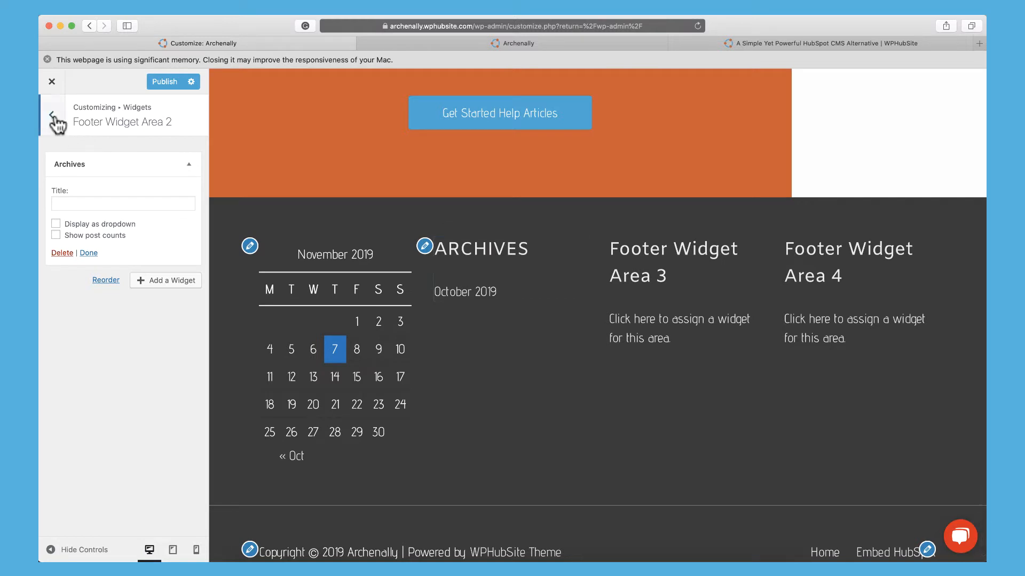
- Add a Text widget reading "About my blog." to Footer Widget Area 3
click(52, 115)
click(127, 301)
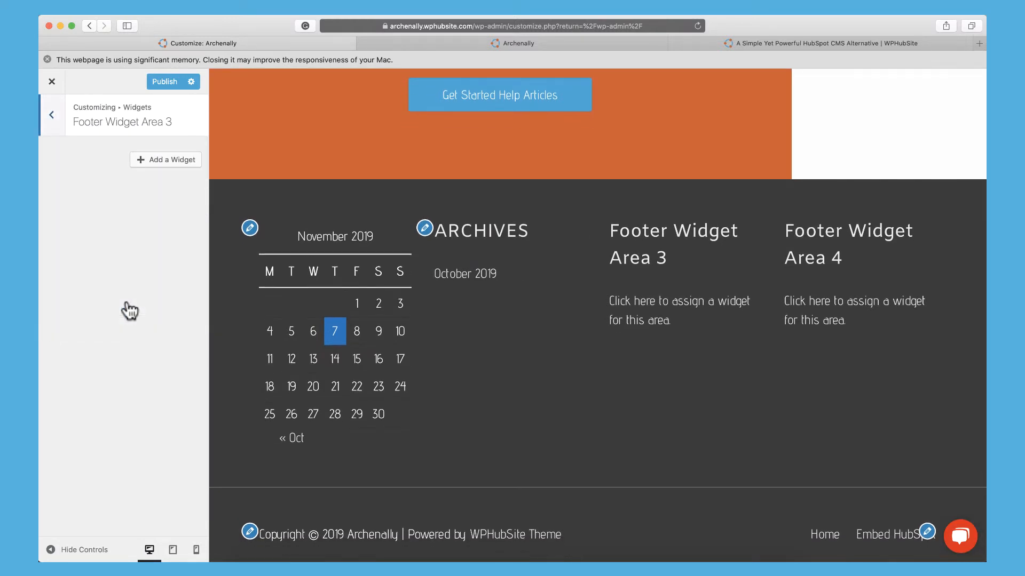
click(169, 163)
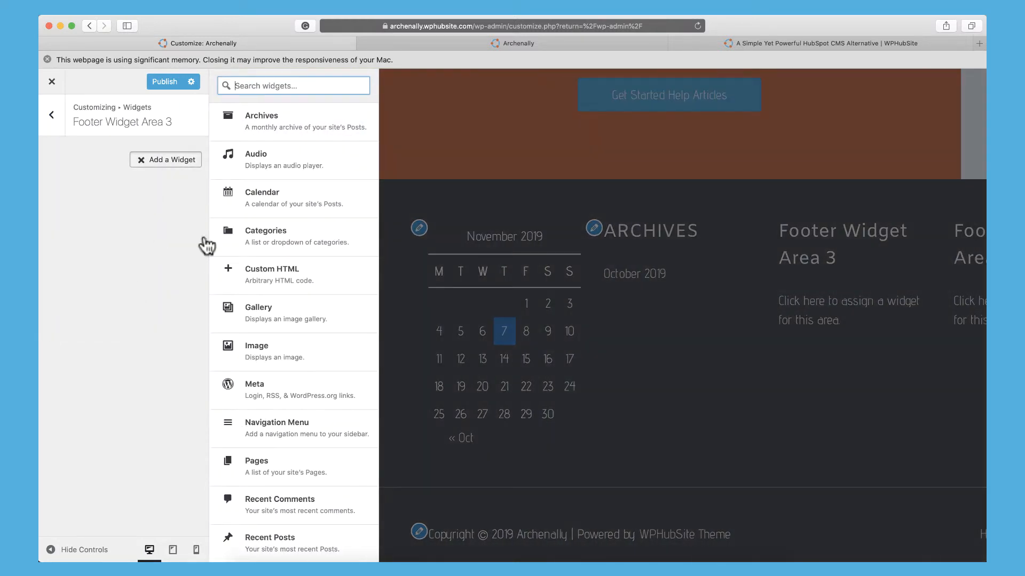
scroll(280, 355, down, 1)
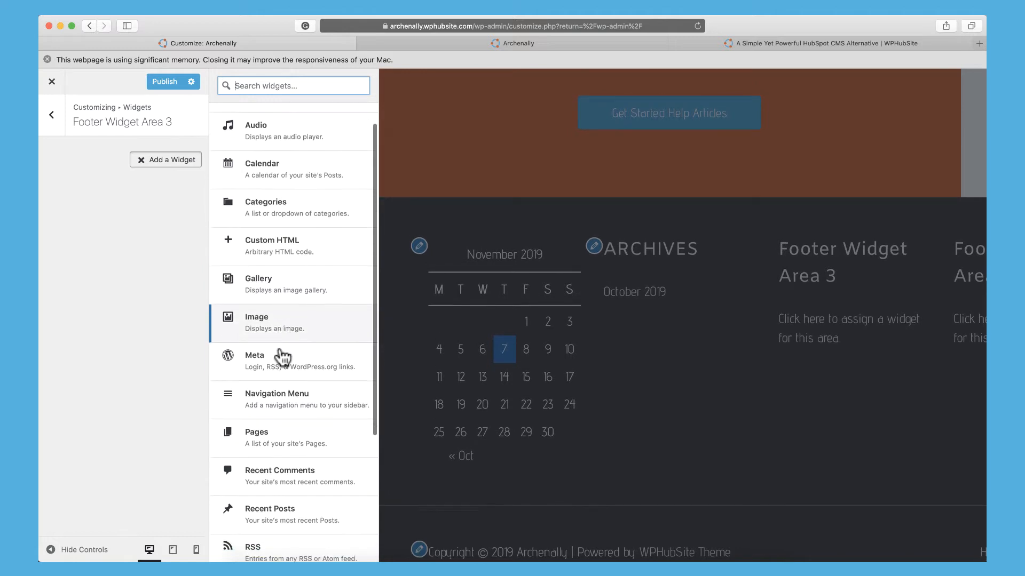
scroll(281, 356, down, 5)
click(282, 356)
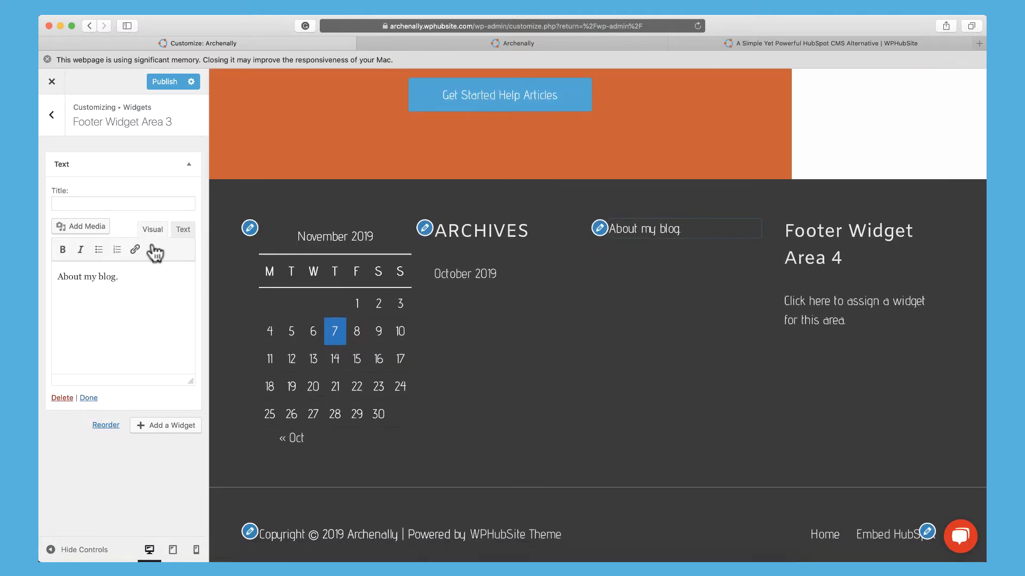
click(59, 126)
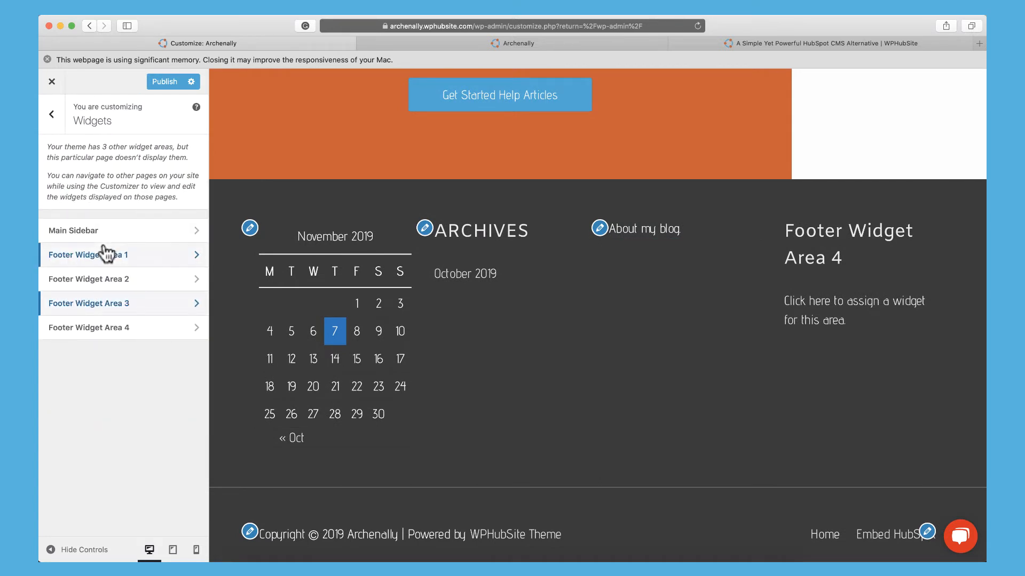
- Add a Search widget below the Text widget in Footer Widget Area 3 and collapse its settings
click(117, 303)
click(183, 163)
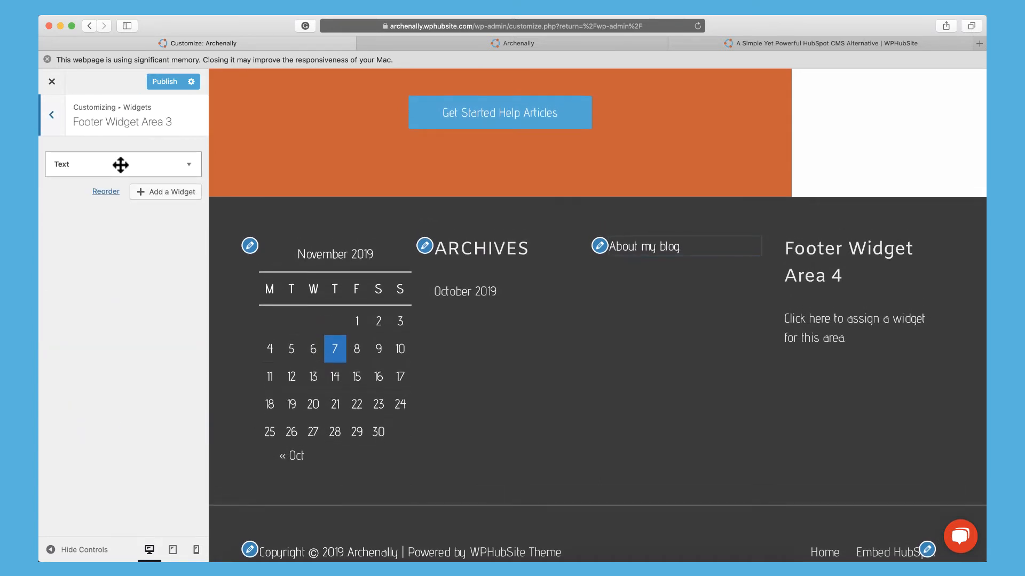
click(154, 195)
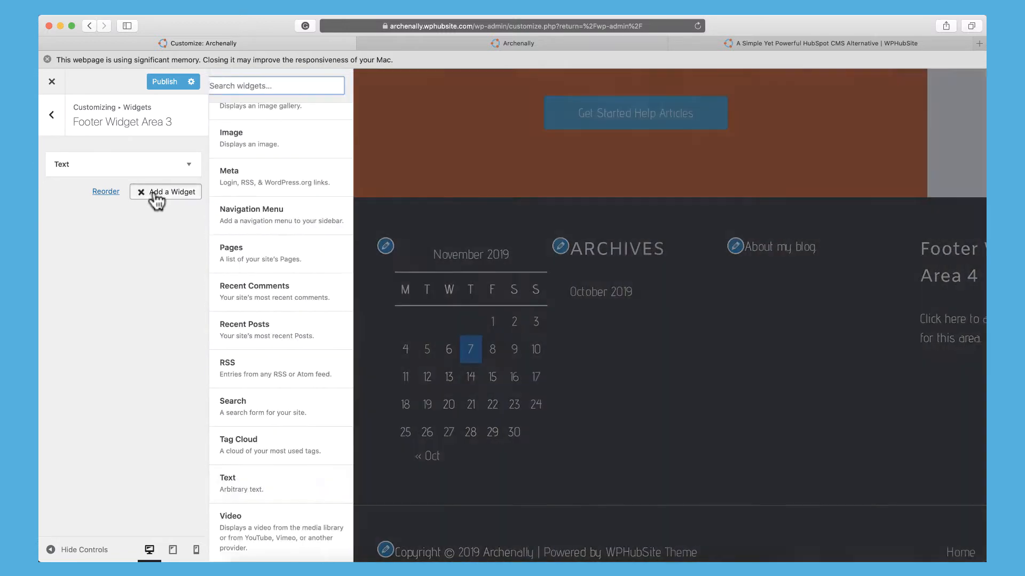
click(272, 410)
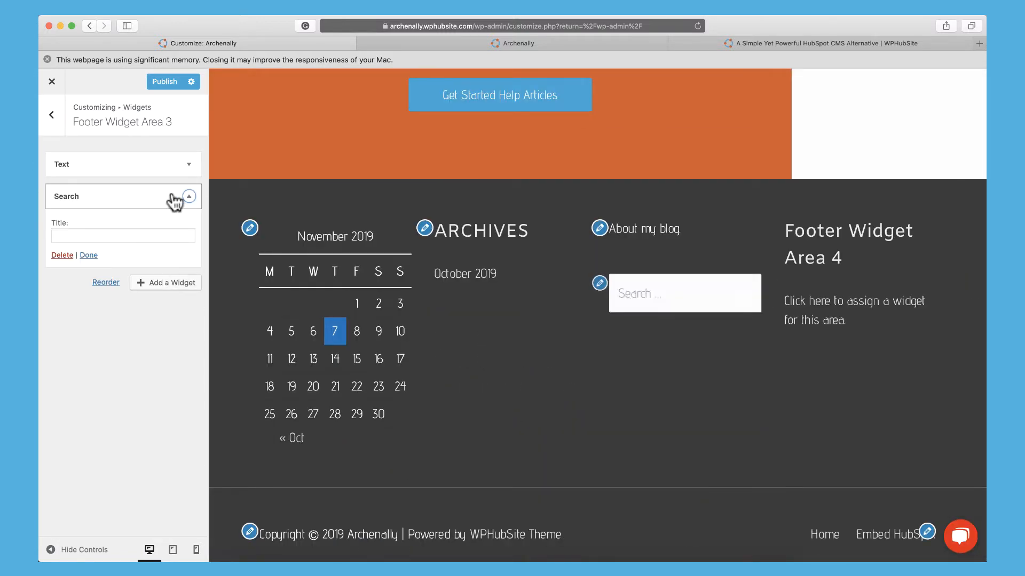
click(178, 198)
scroll(559, 288, up, 3)
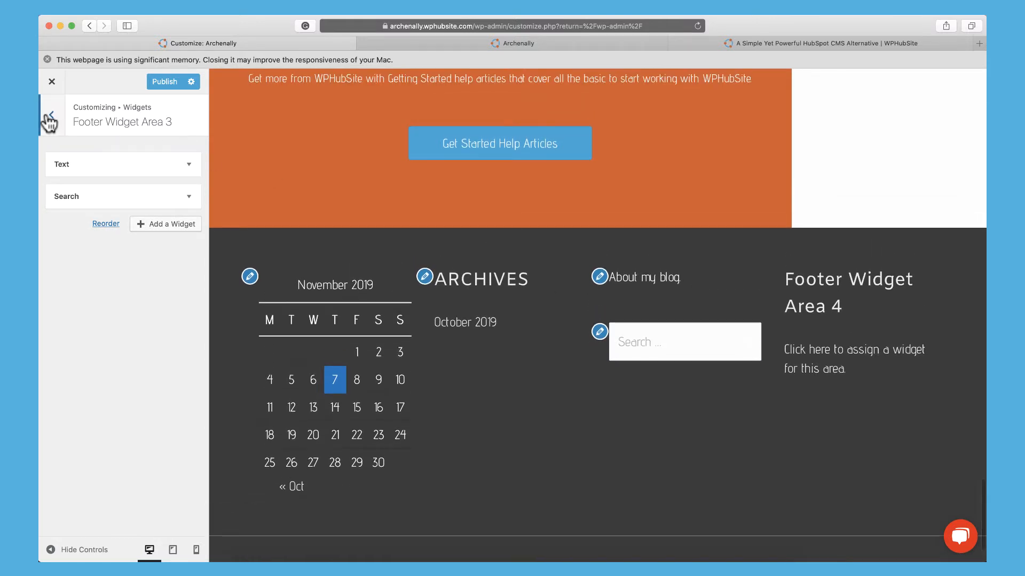
- Add a Meta widget to Footer Widget Area 4 and return to the list of widget areas
click(51, 115)
click(115, 334)
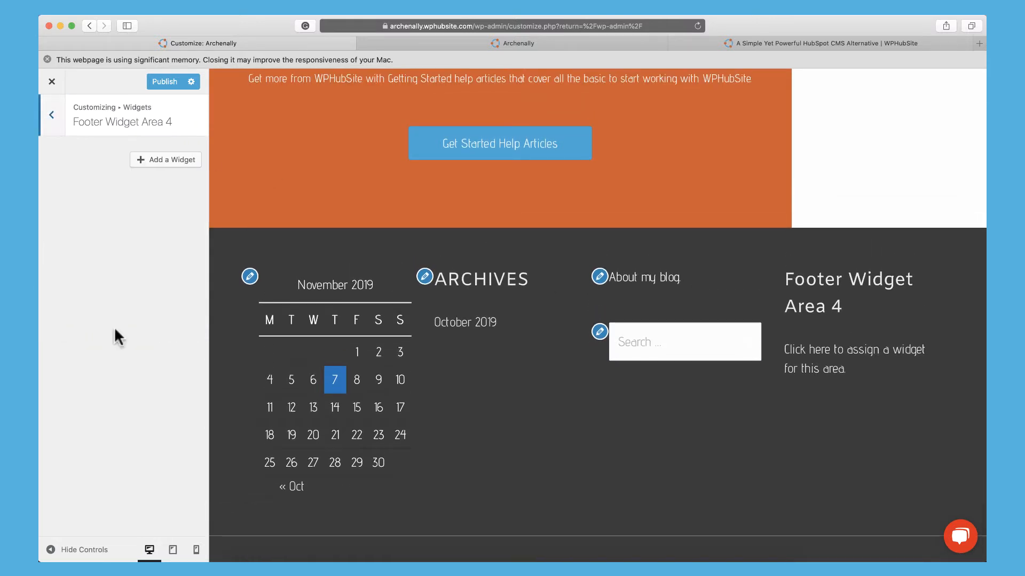
click(188, 161)
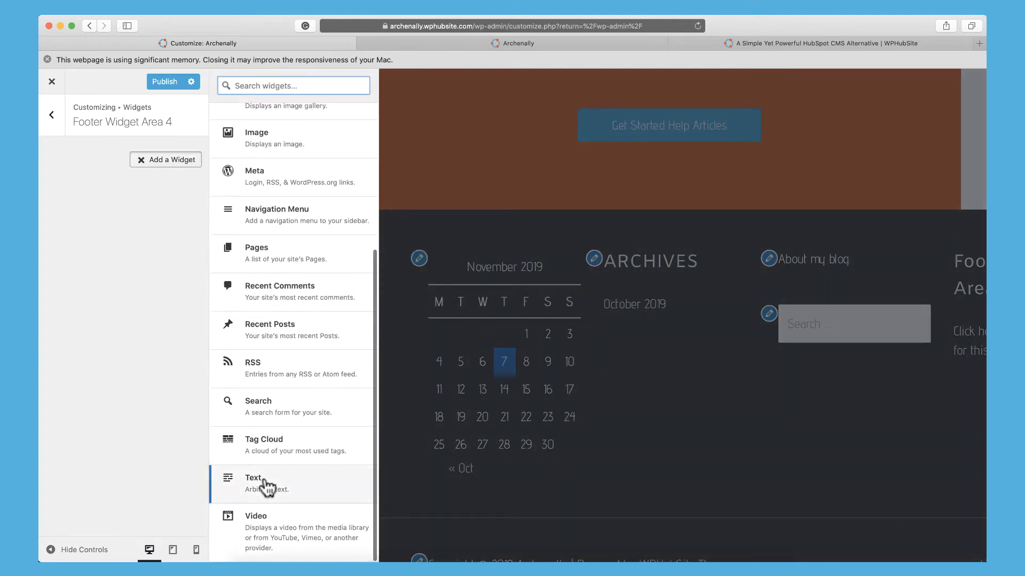
click(260, 189)
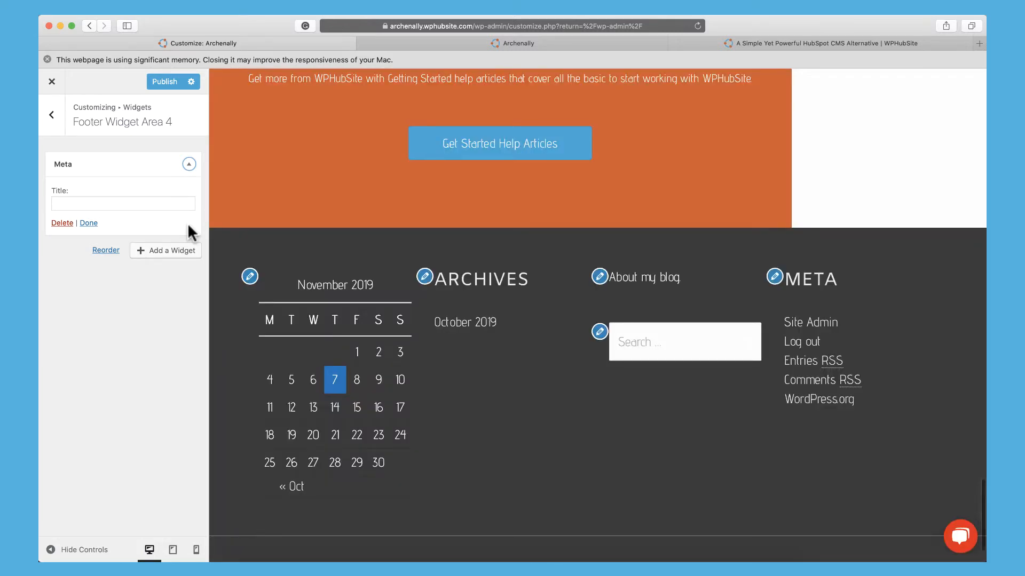
click(53, 116)
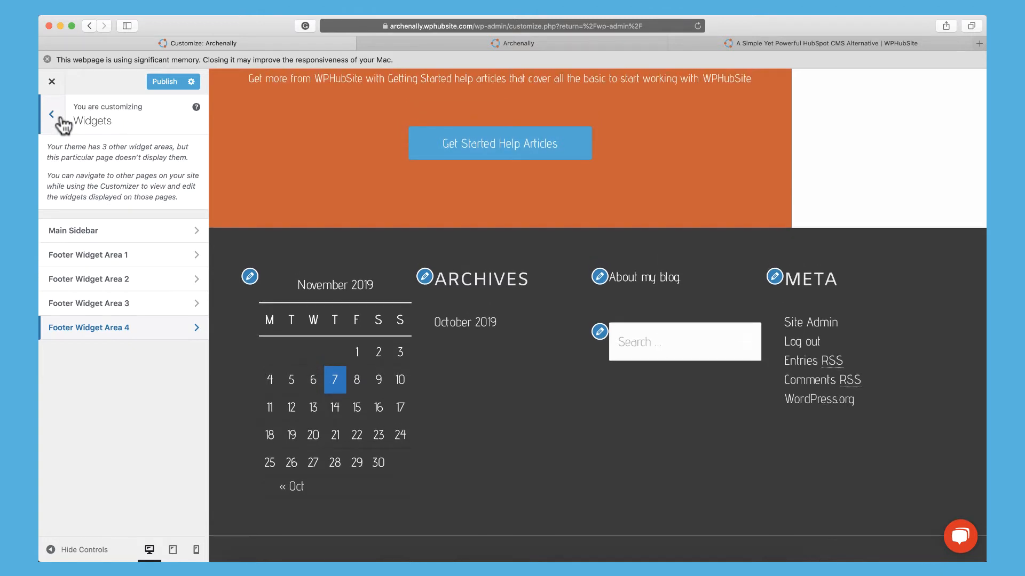
- Review the customized footer and page in the preview and compare the design with the live Archenally site
scroll(239, 293, down, 3)
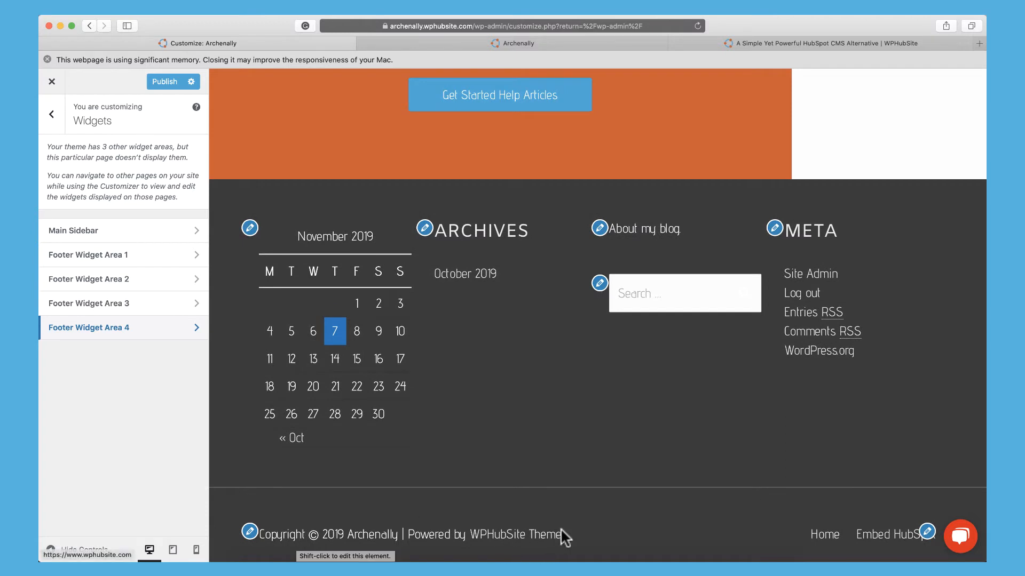
scroll(376, 531, down, 1)
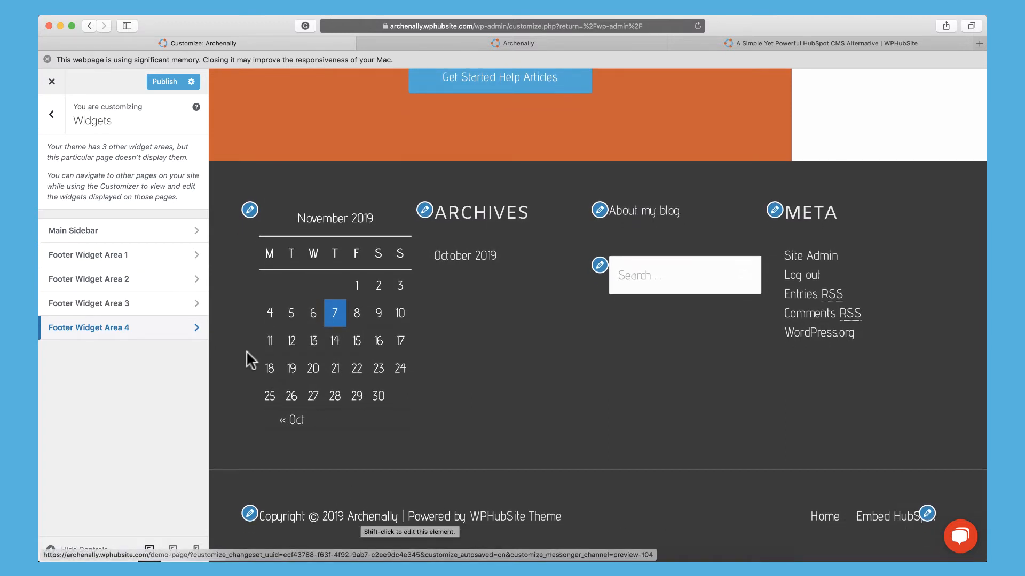
click(52, 114)
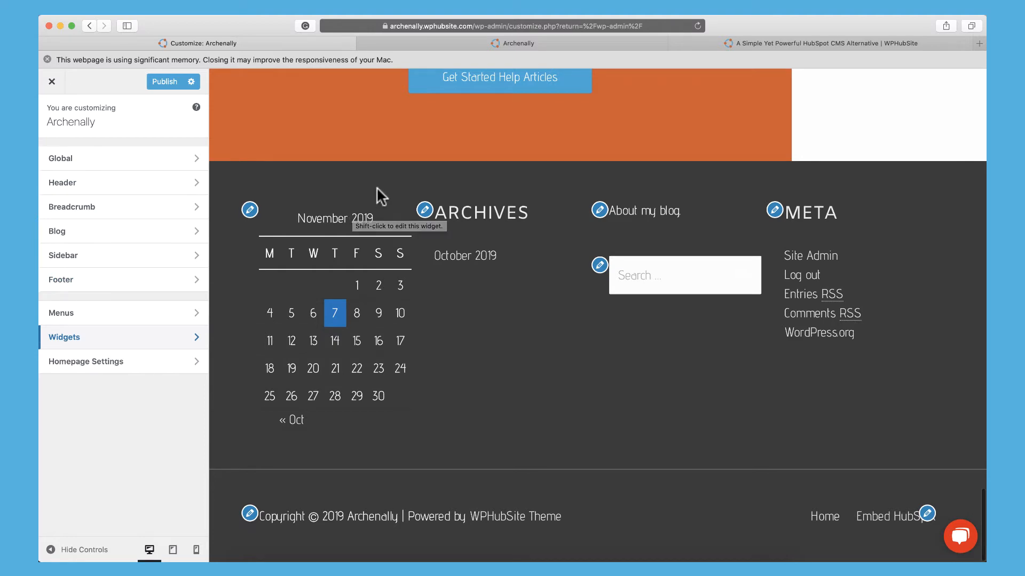
scroll(376, 187, up, 7)
scroll(378, 188, up, 3)
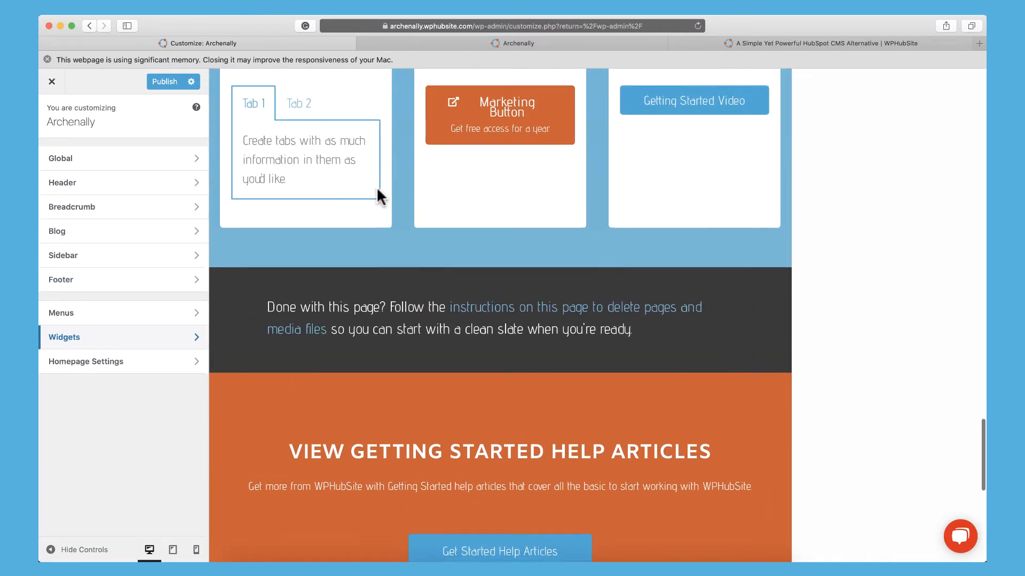
scroll(379, 195, down, 5)
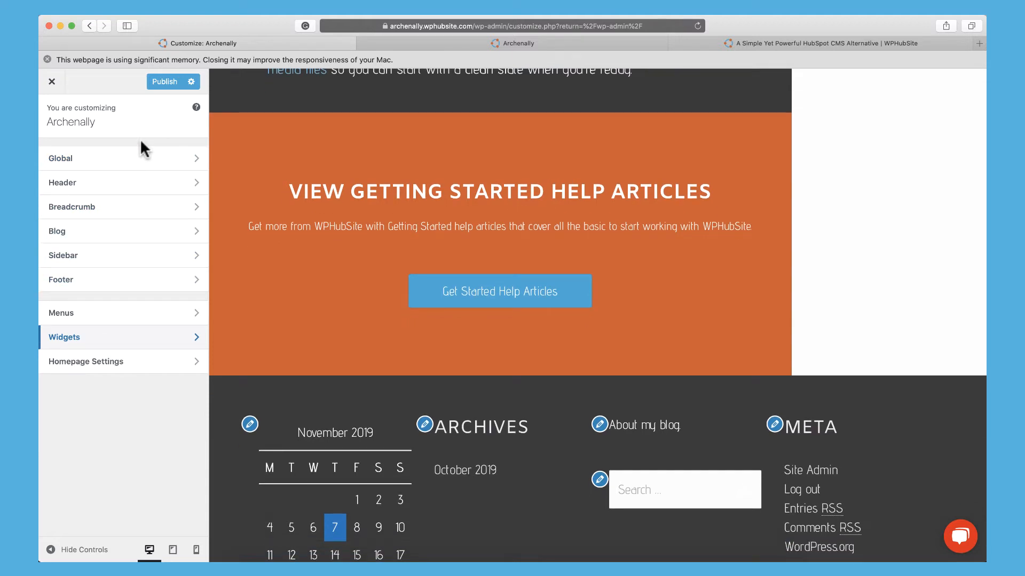
scroll(325, 243, up, 20)
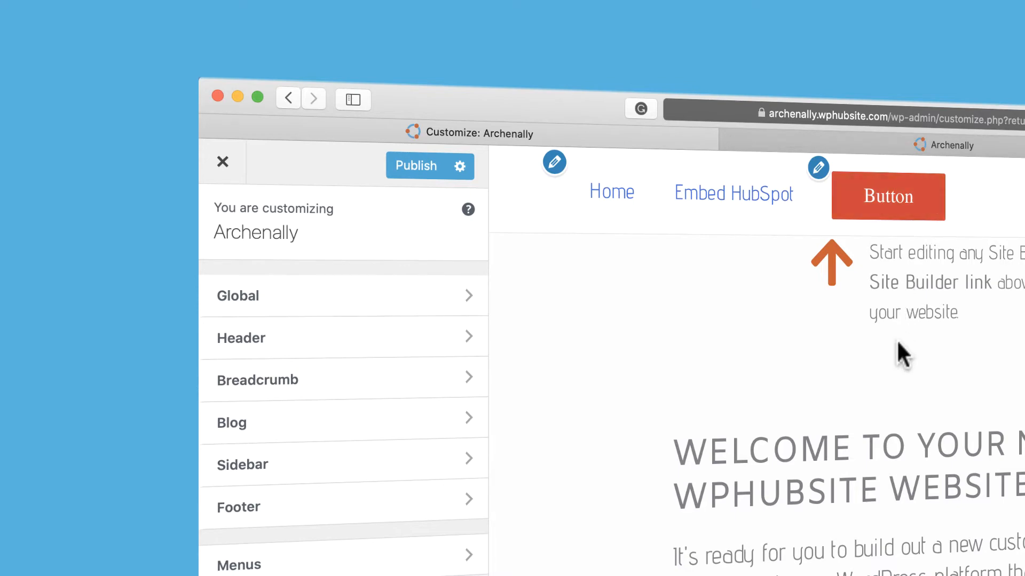
click(912, 137)
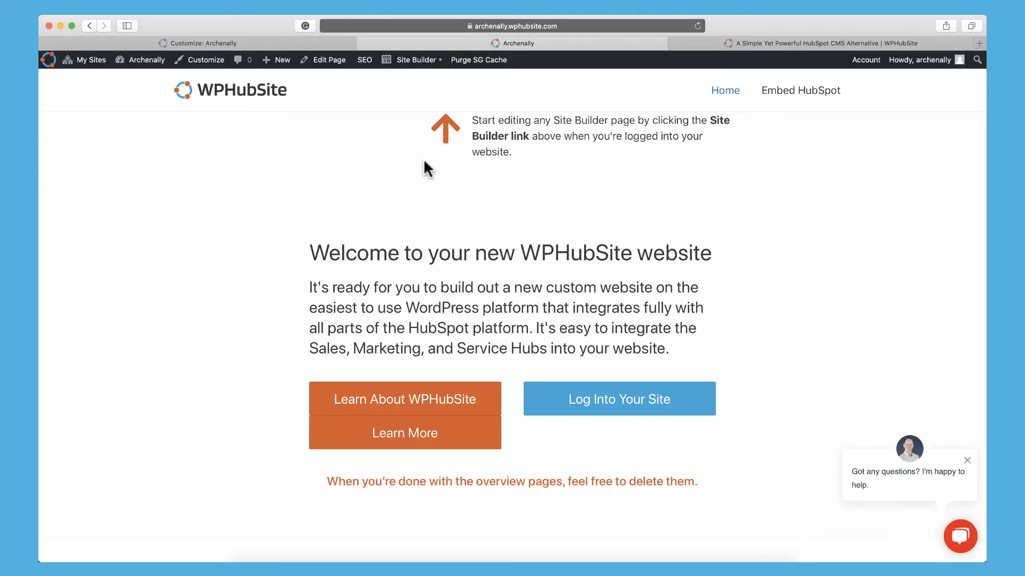
click(323, 44)
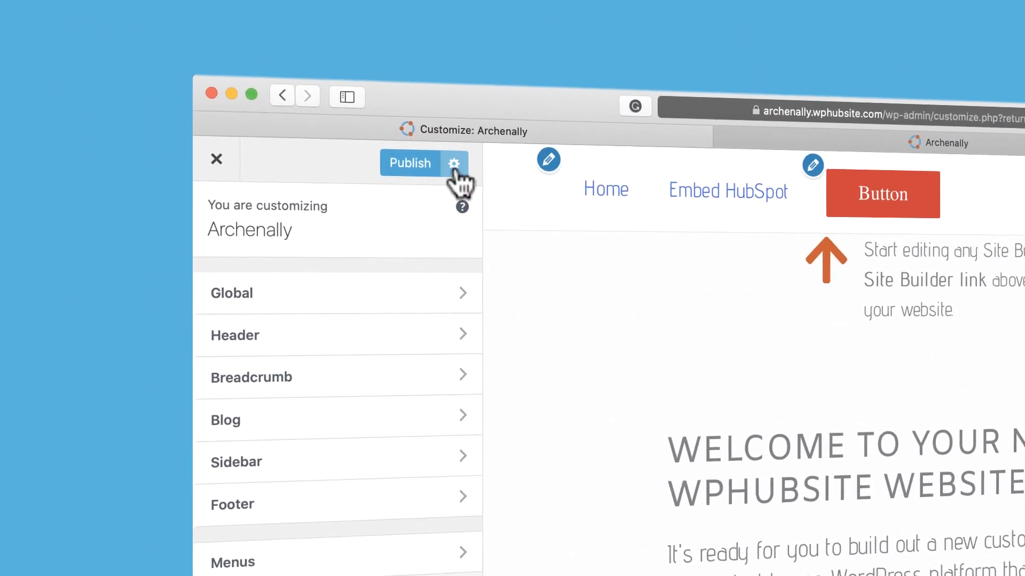
- Try the Save Draft and Schedule actions in the publish settings and set the action back to Publish
click(454, 165)
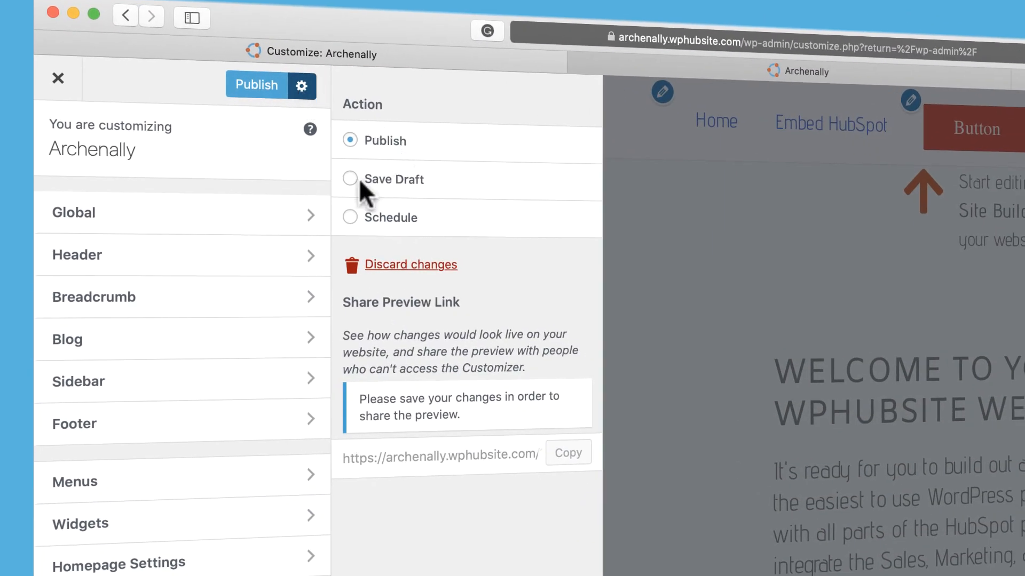
click(350, 179)
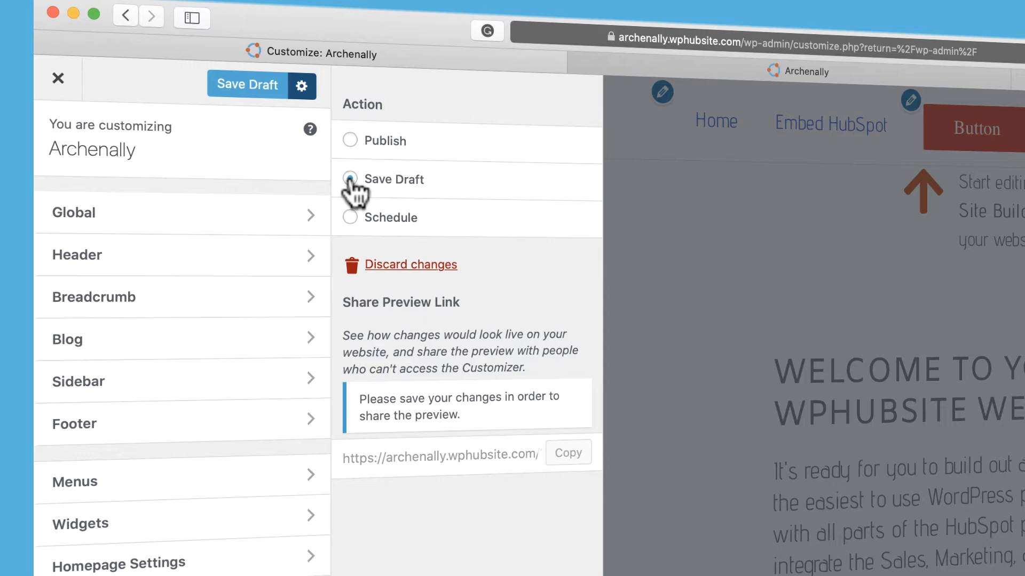
click(350, 216)
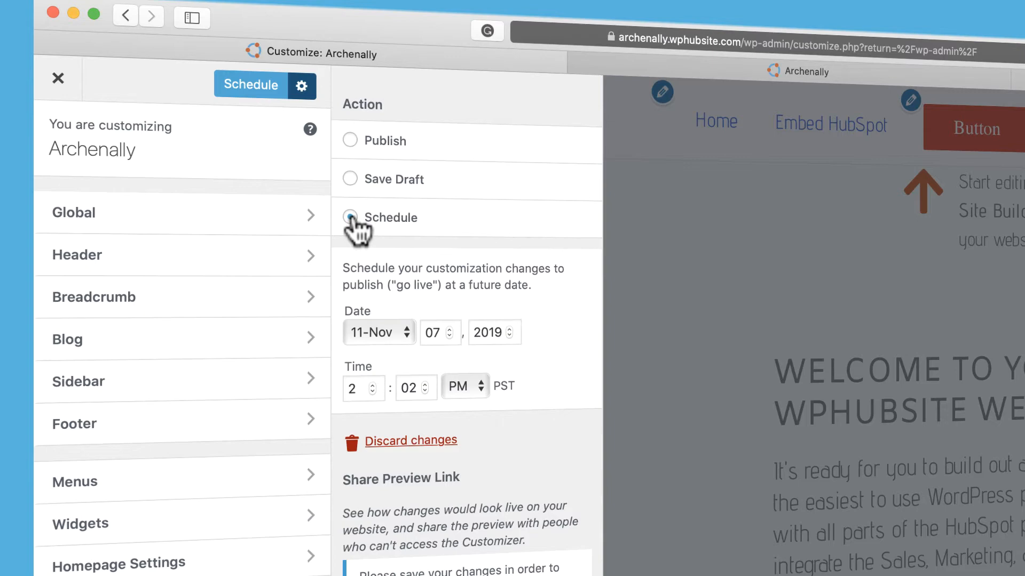
click(350, 140)
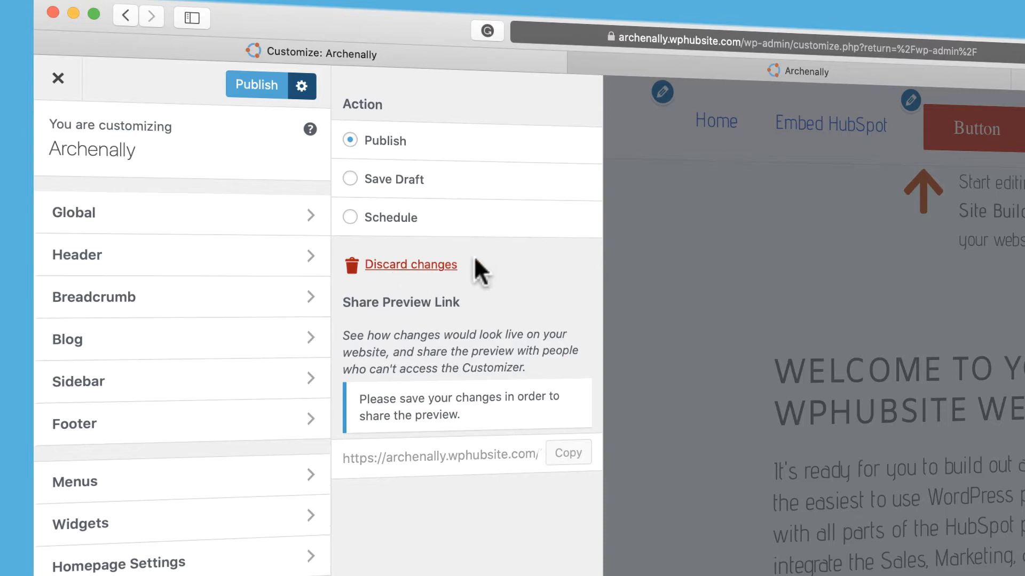
- Discard all unpublished Customizer changes and close the Customizer to return to the dashboard
click(441, 261)
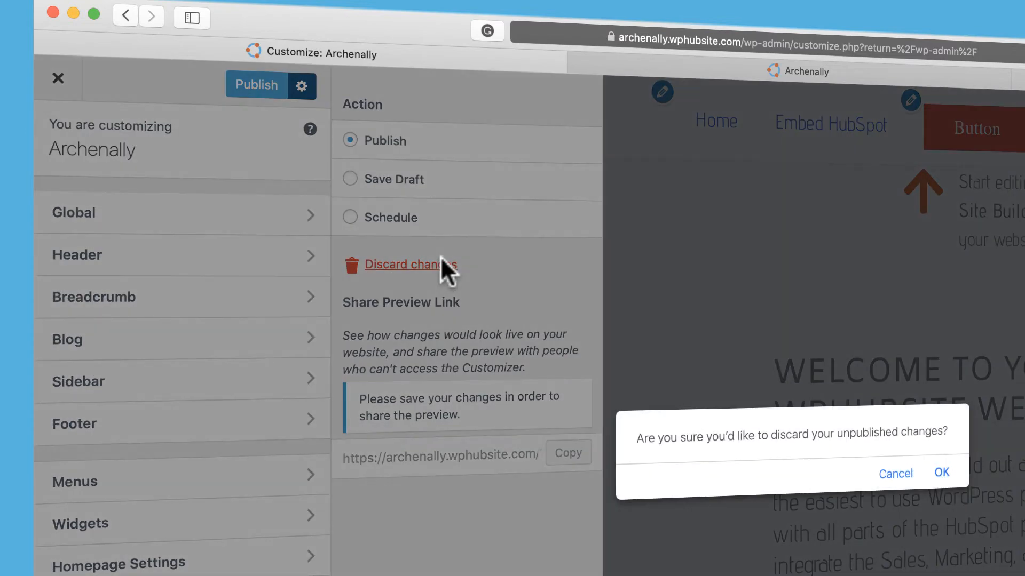
click(942, 473)
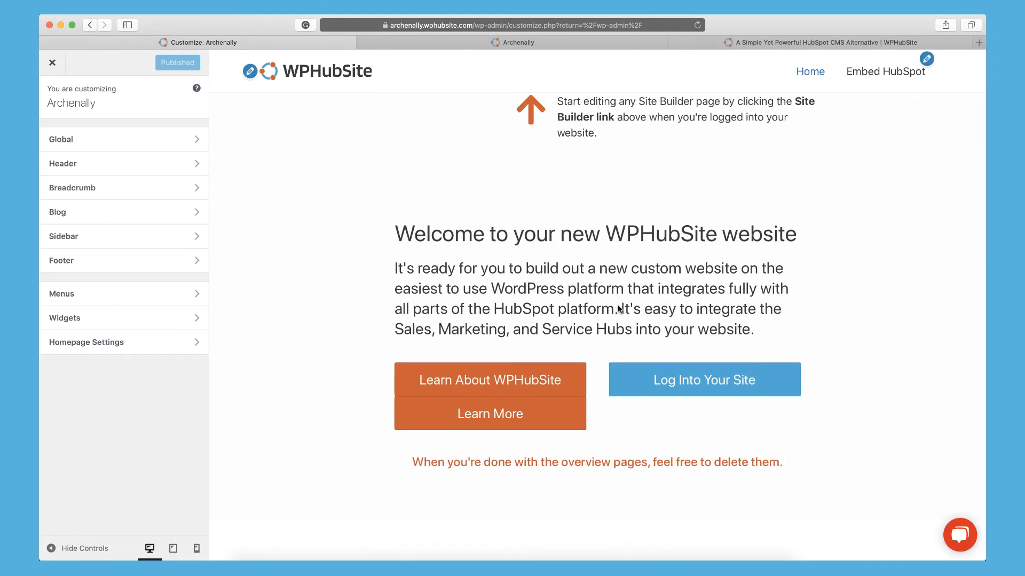
click(58, 65)
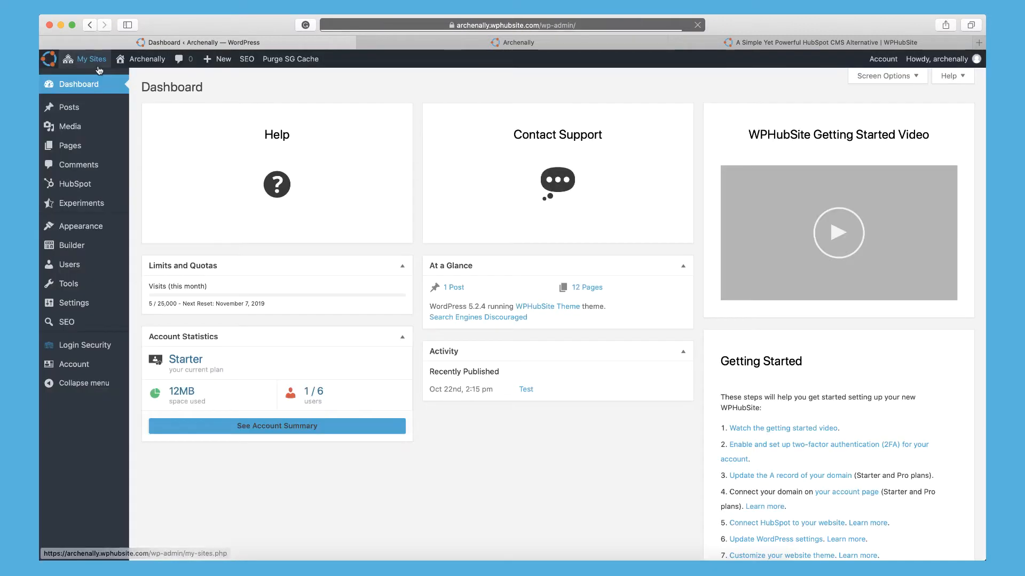
- Open the WPHubSite Theme settings page and examine its Customizer links and available Pro modules
mouse_move(99, 70)
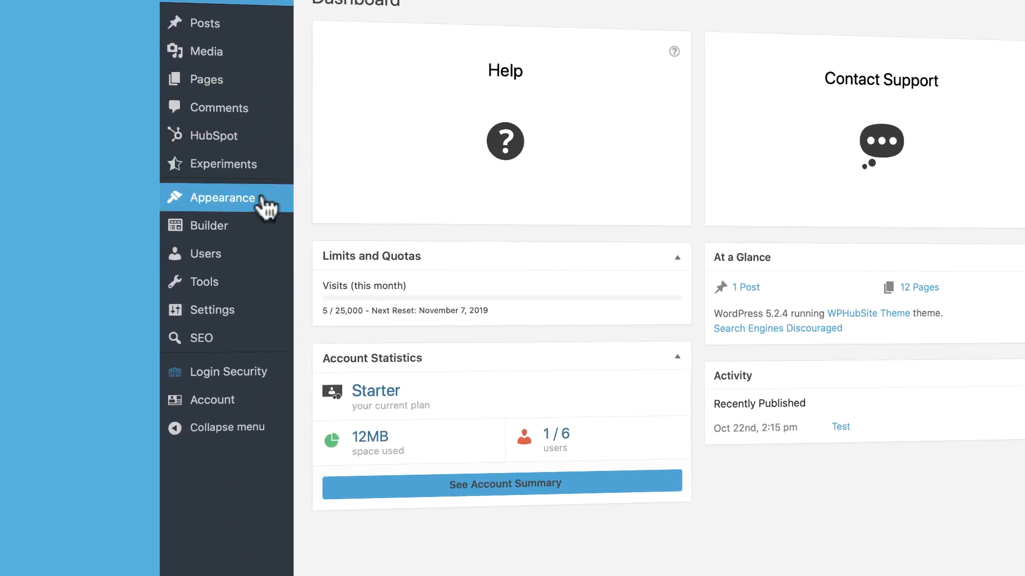
mouse_move(261, 199)
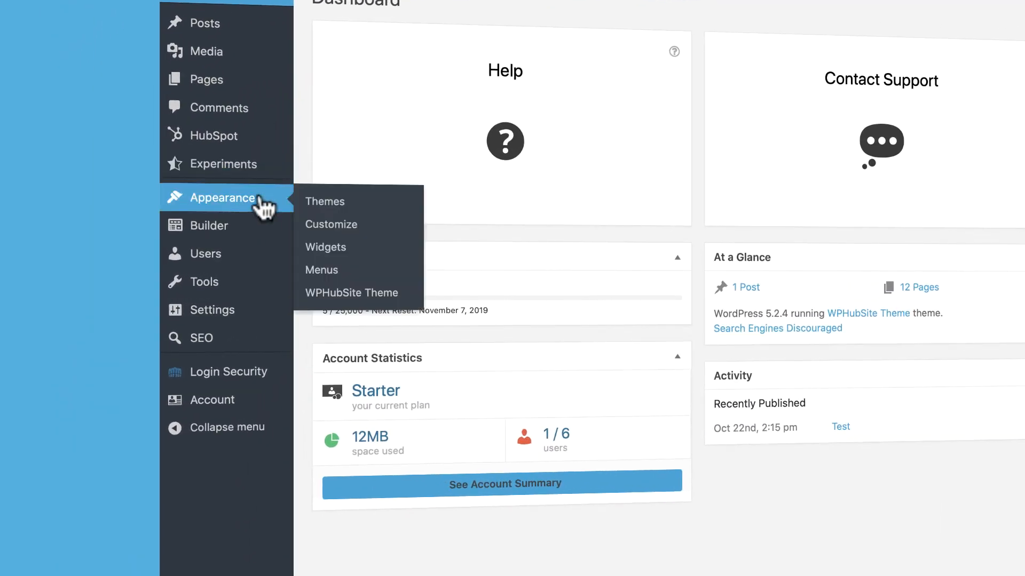
click(354, 293)
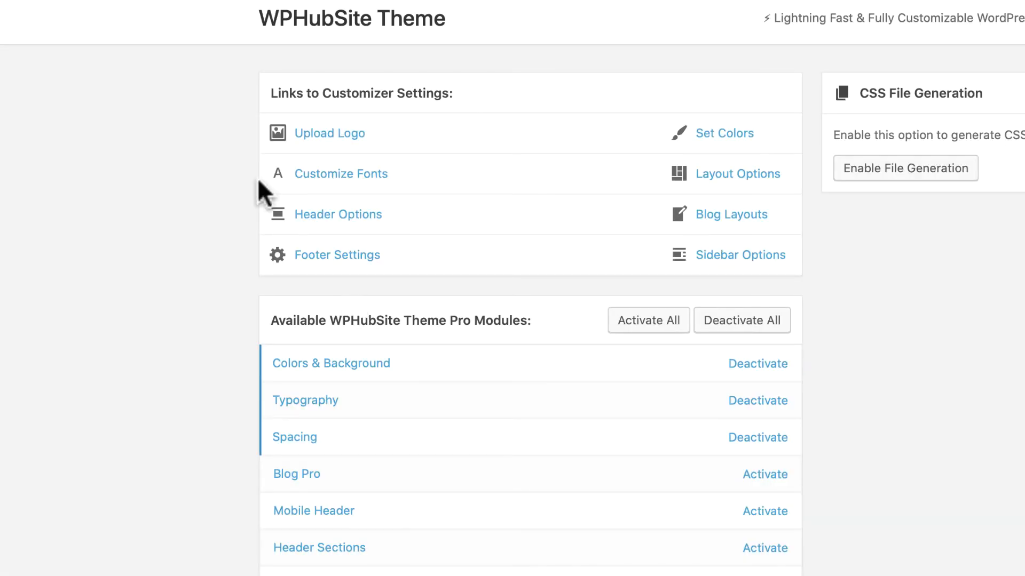
scroll(230, 296, down, 4)
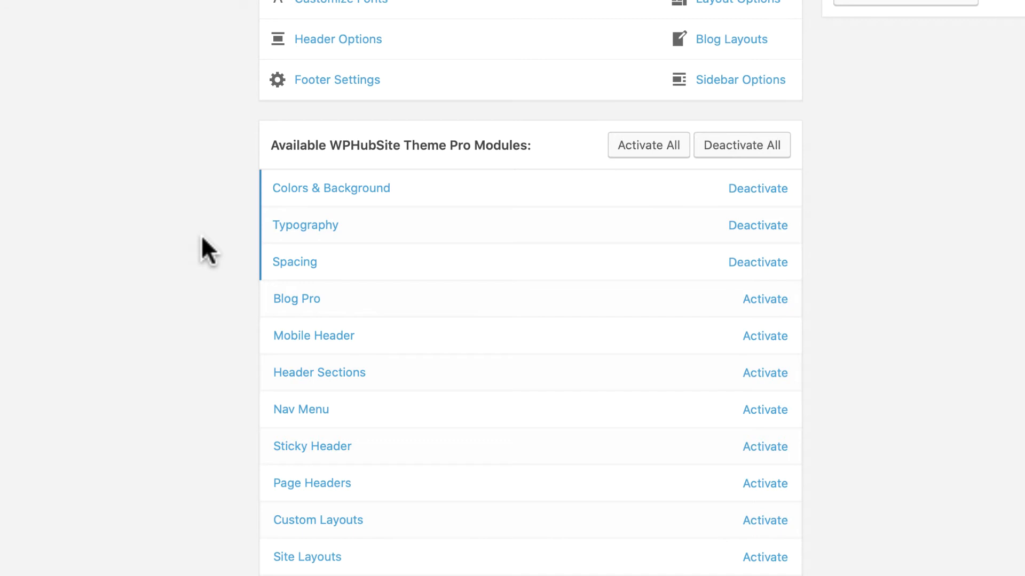
scroll(202, 238, down, 3)
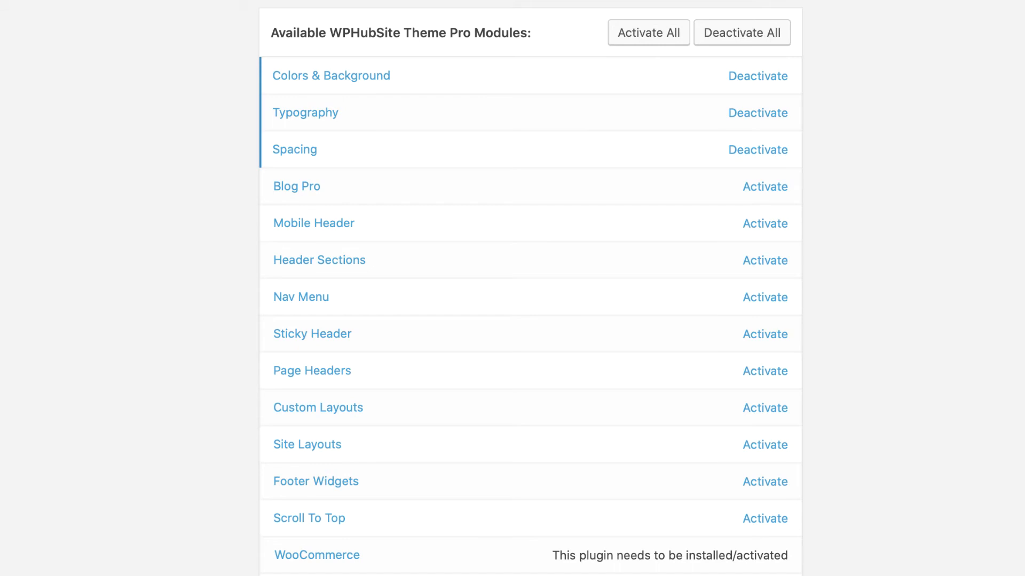
- Examine the public WPHubSite home page from its header down to the footer as a theme example
click(822, 22)
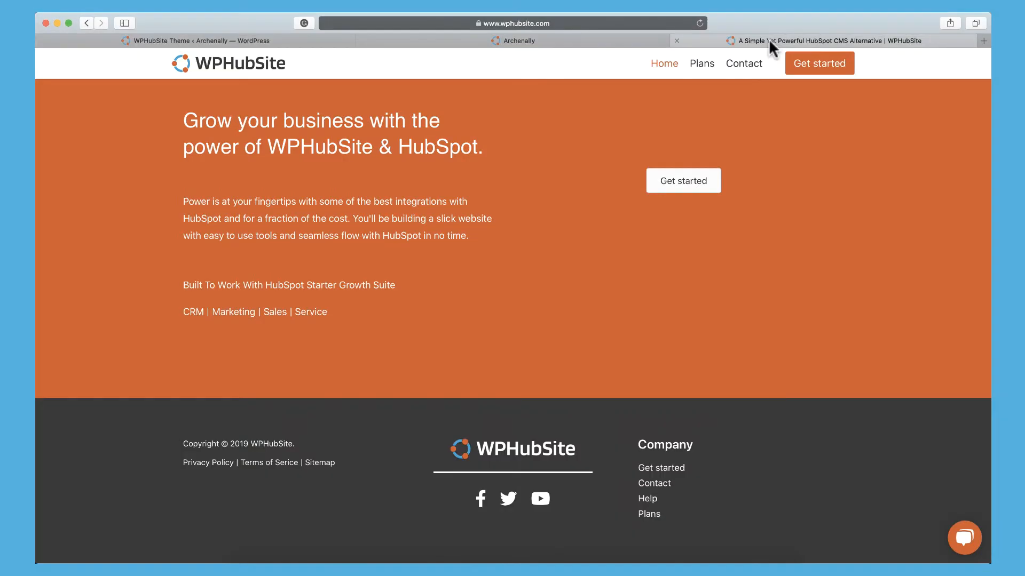
scroll(486, 178, down, 20)
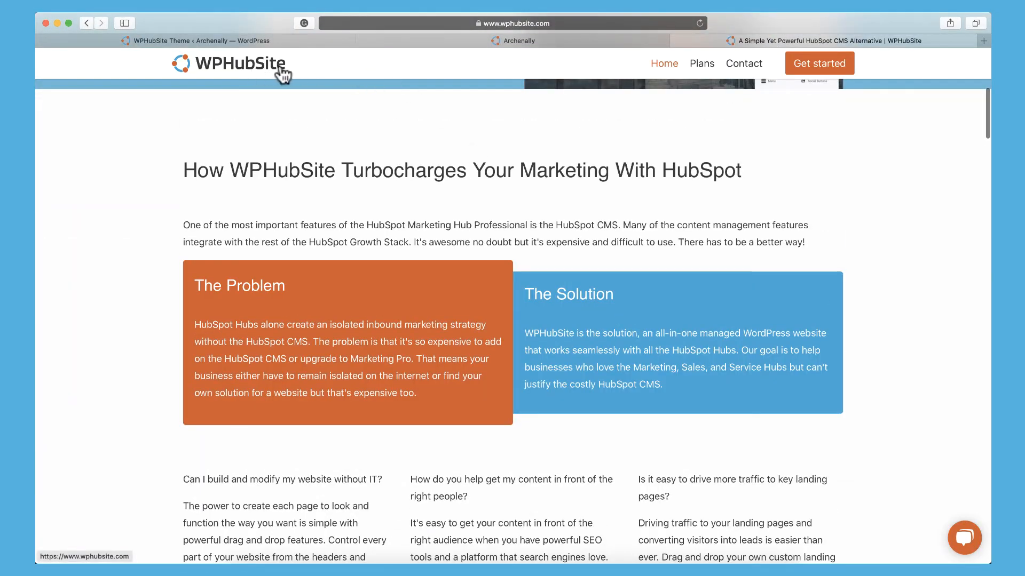
scroll(465, 174, down, 15)
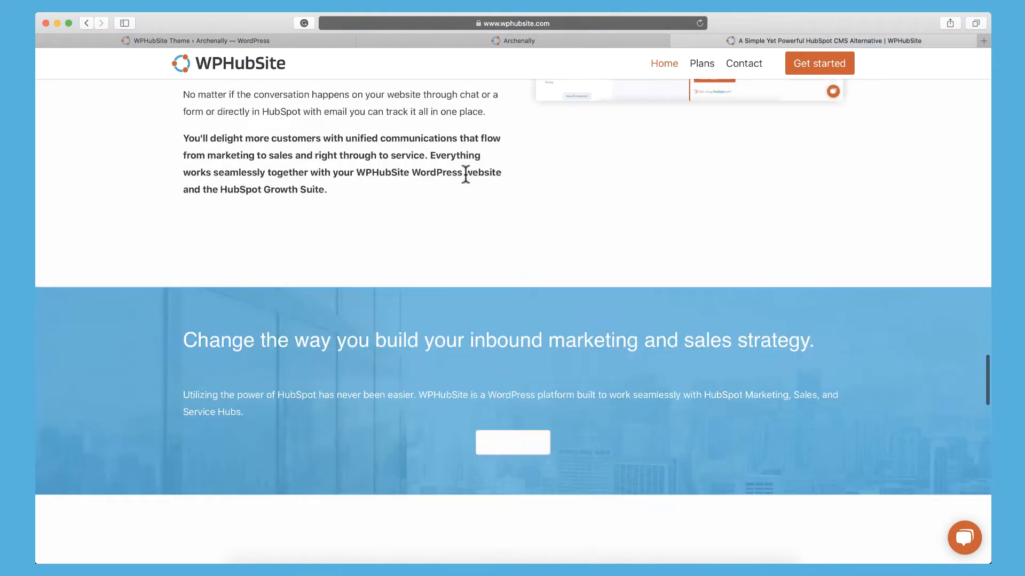
scroll(465, 173, down, 15)
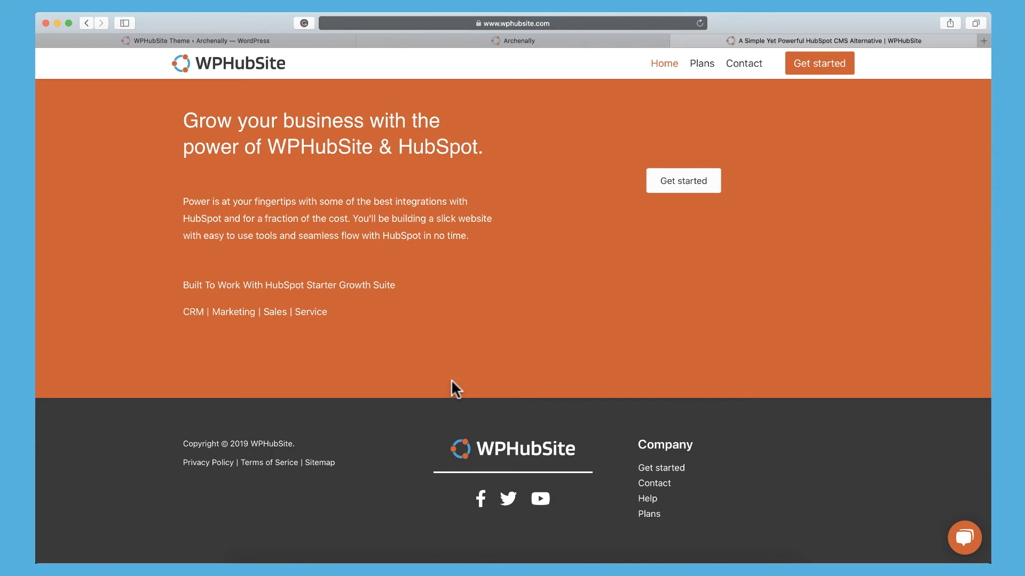
- Return to the WPHubSite Theme settings page and open the Customizer for the site
click(326, 40)
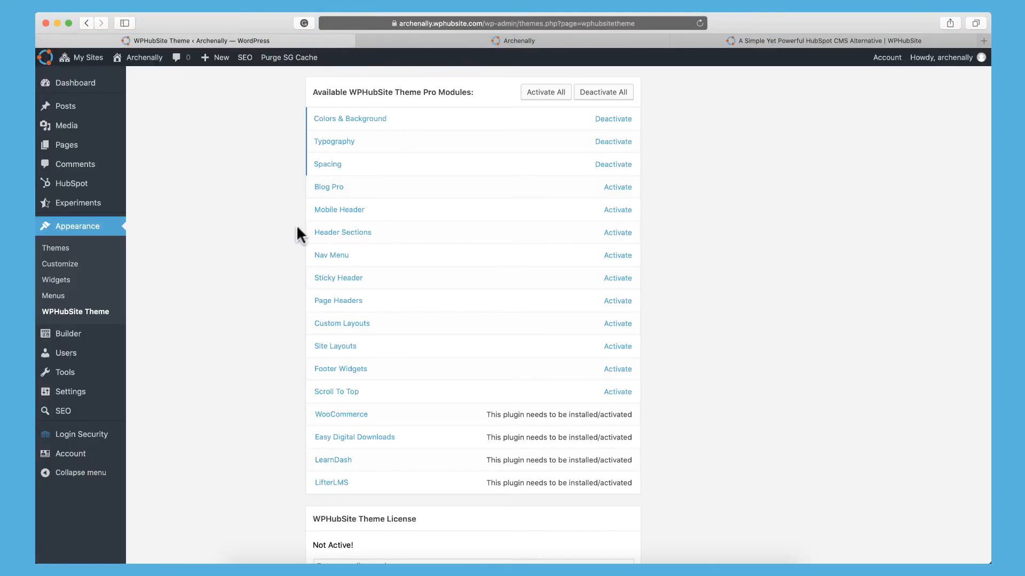
scroll(297, 233, up, 4)
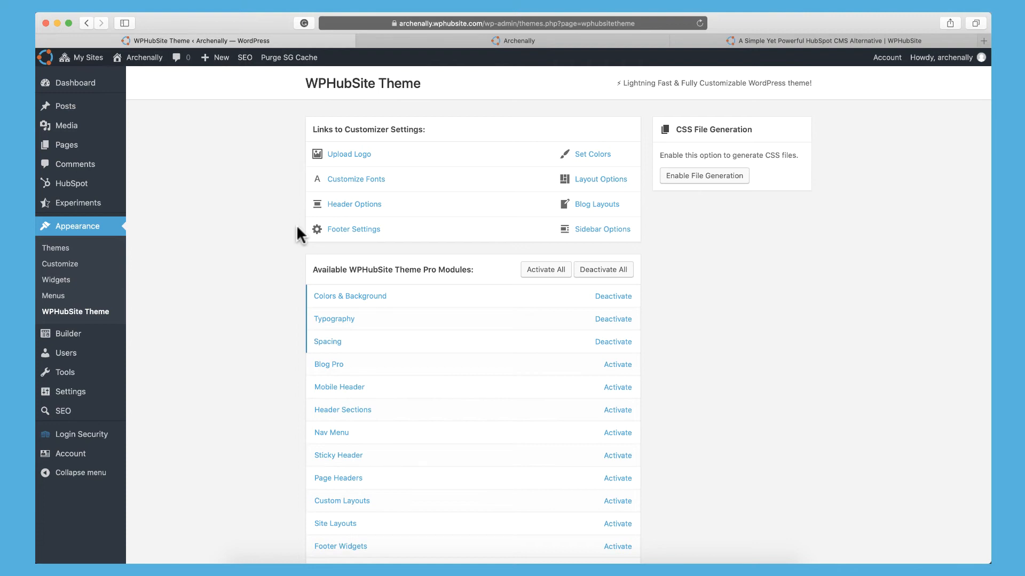
click(317, 228)
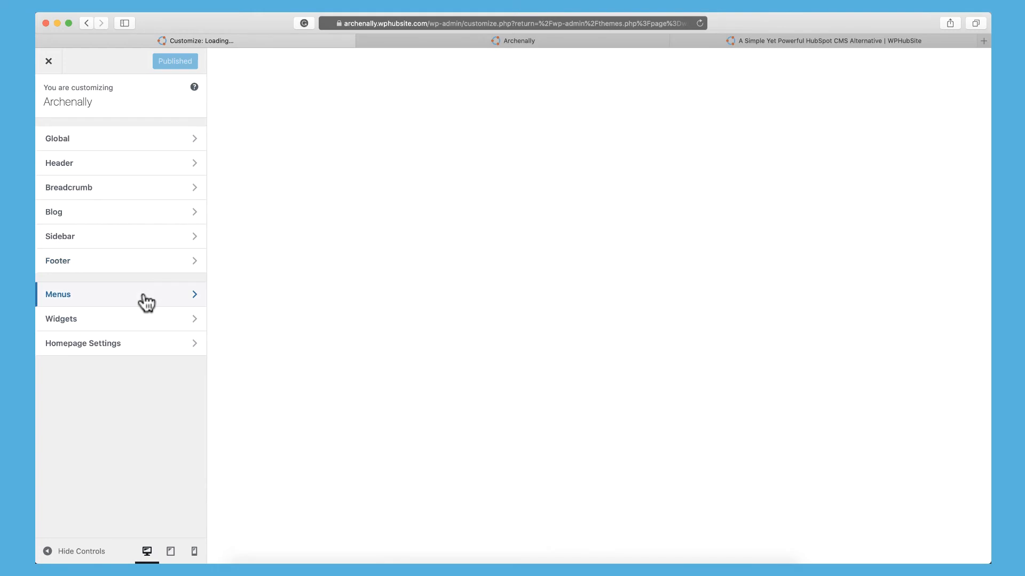
- Create a new menu named "Test" in the Customizer without assigning it to a menu location
click(142, 299)
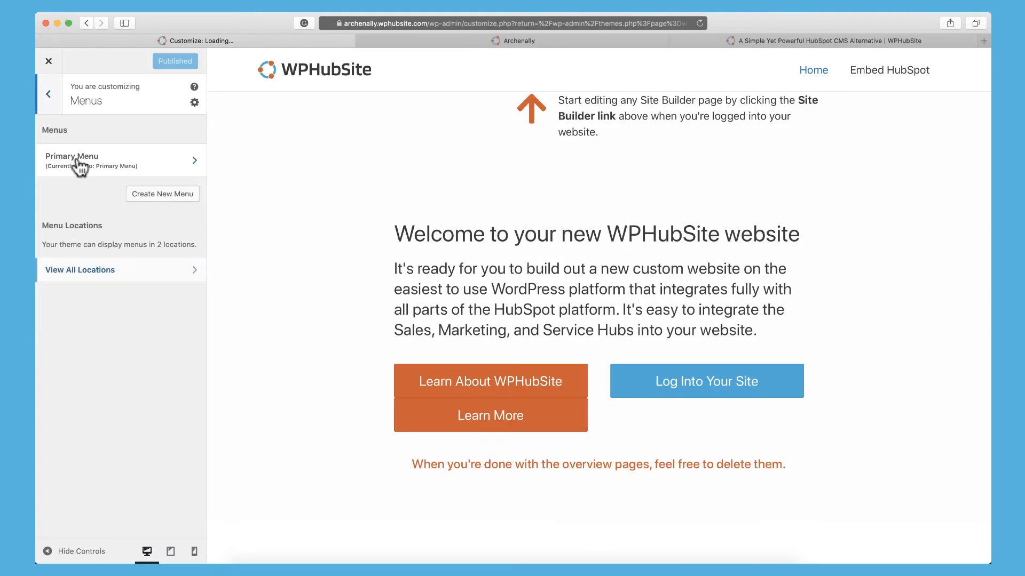
click(150, 199)
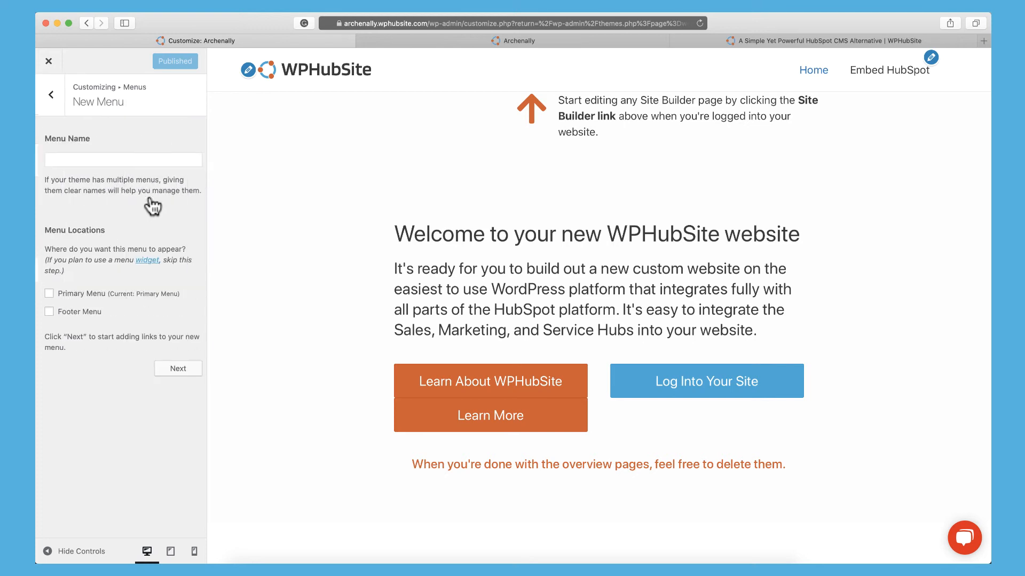
click(156, 159)
text(Test)
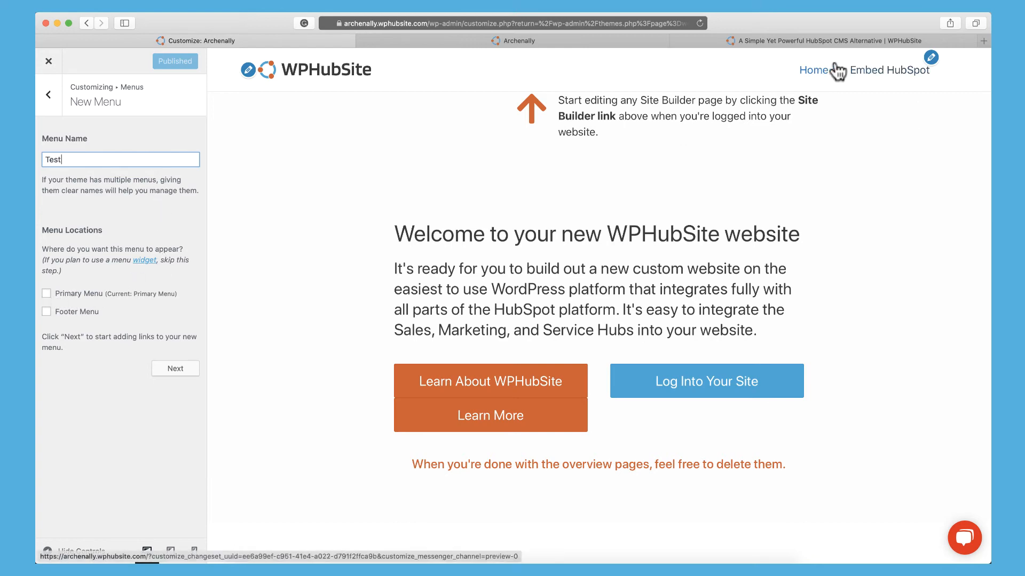
scroll(361, 264, down, 15)
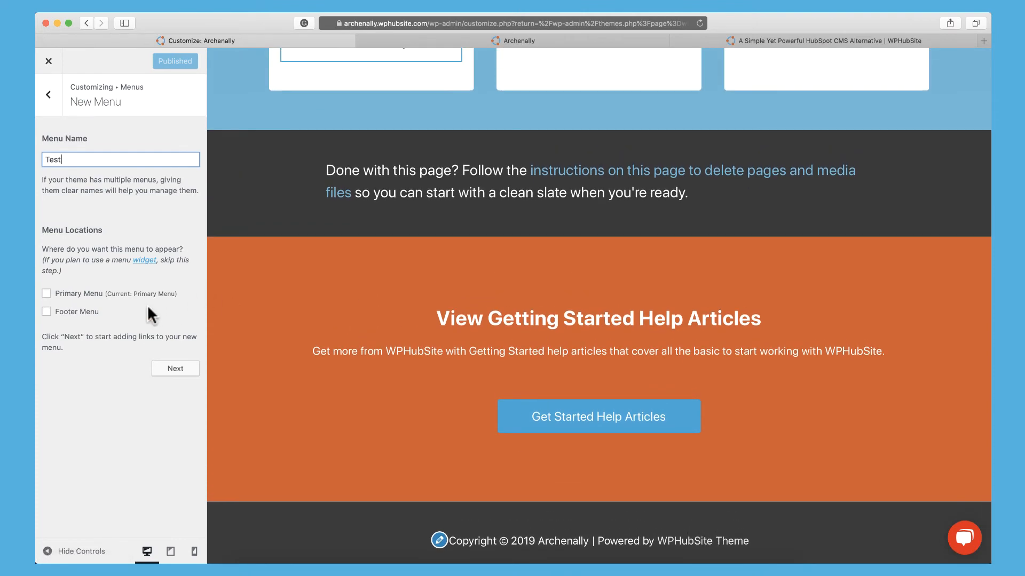
click(175, 369)
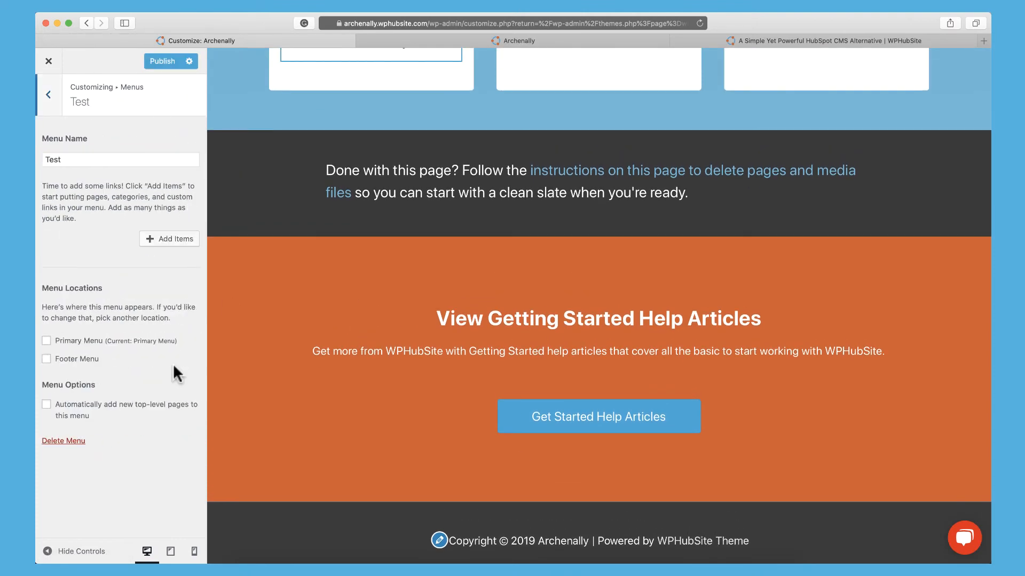
- Add Home, A New WPHubSite Page and Template Test to the Test menu, nesting the two pages under Home
click(160, 238)
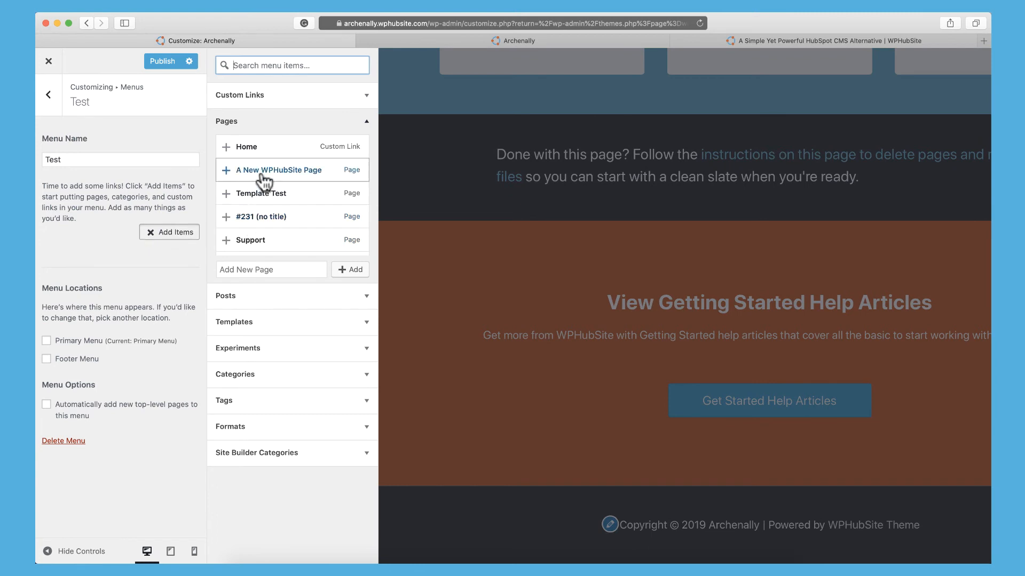
click(228, 176)
click(229, 194)
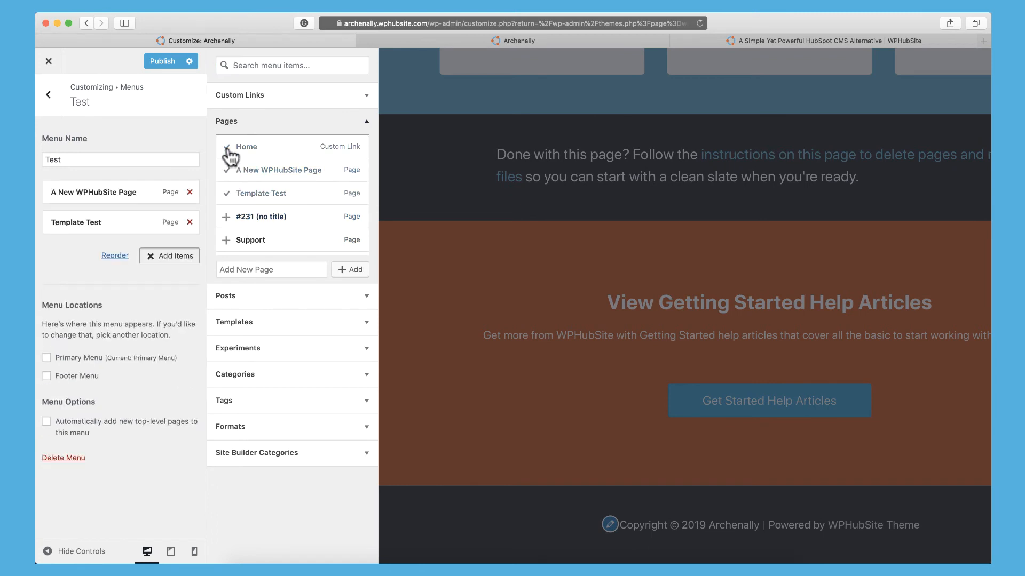
mouse_move(91, 254)
mouse_down()
mouse_move(96, 202)
mouse_move(87, 194)
mouse_move(75, 243)
mouse_up()
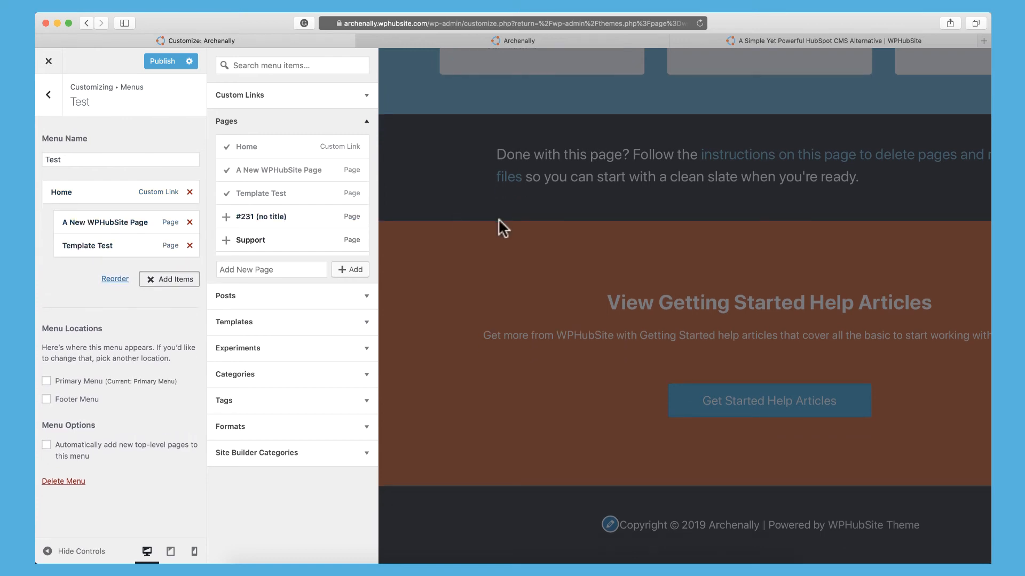
- Finish adding items, assign the Test menu to the Primary Menu location and show Home's submenu in the site preview
scroll(517, 217, up, 1)
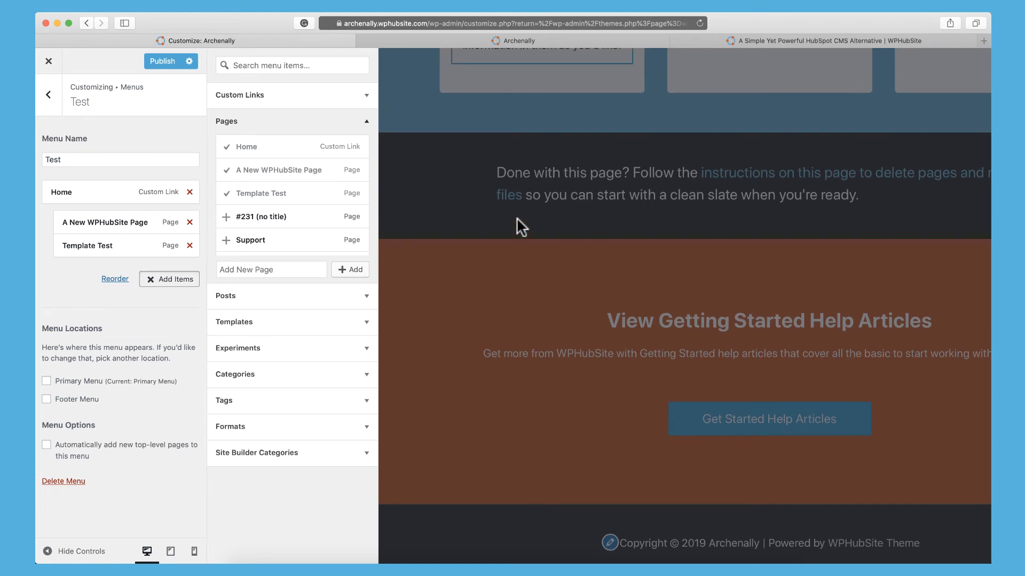
click(165, 304)
click(46, 381)
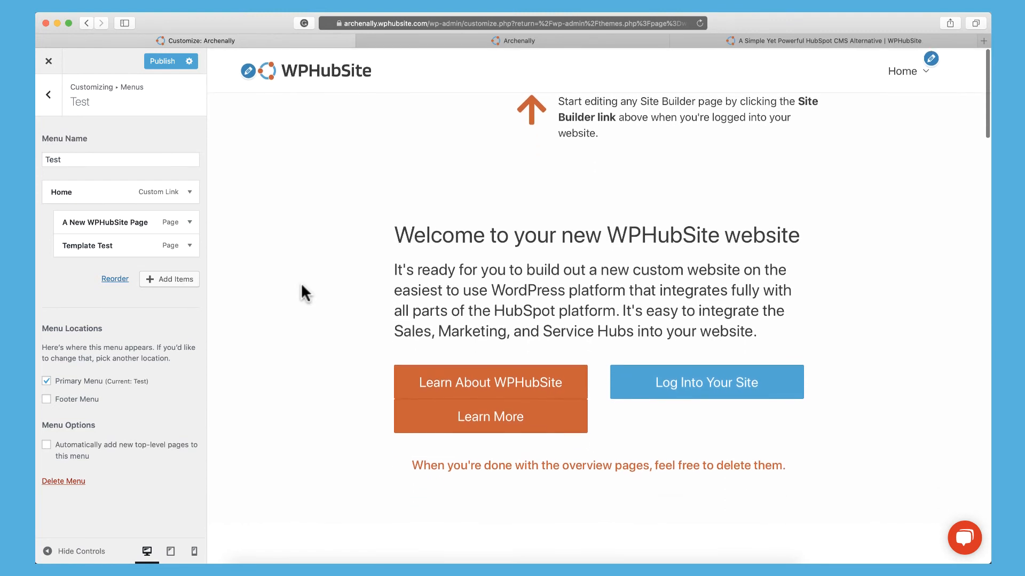
mouse_move(897, 81)
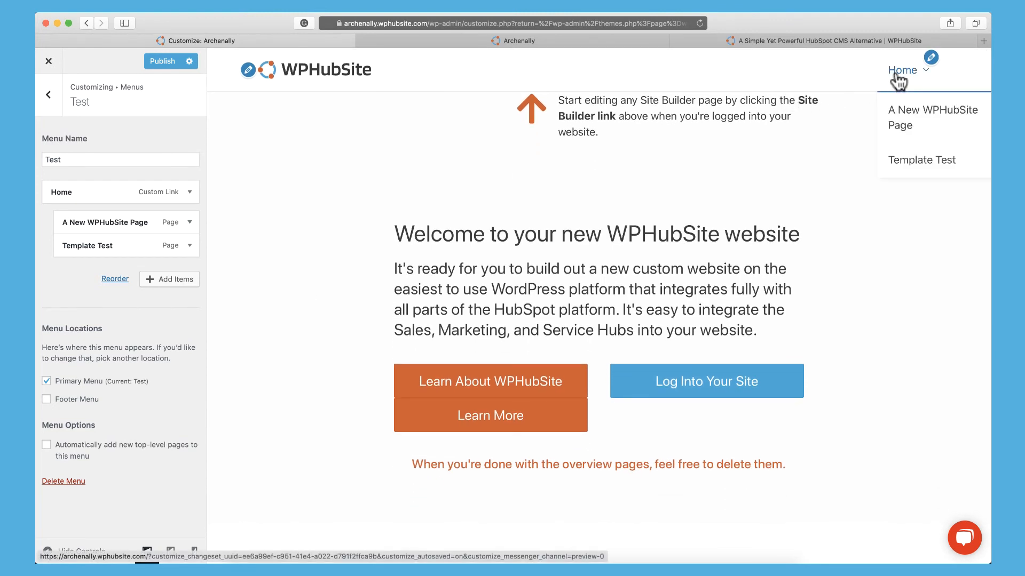